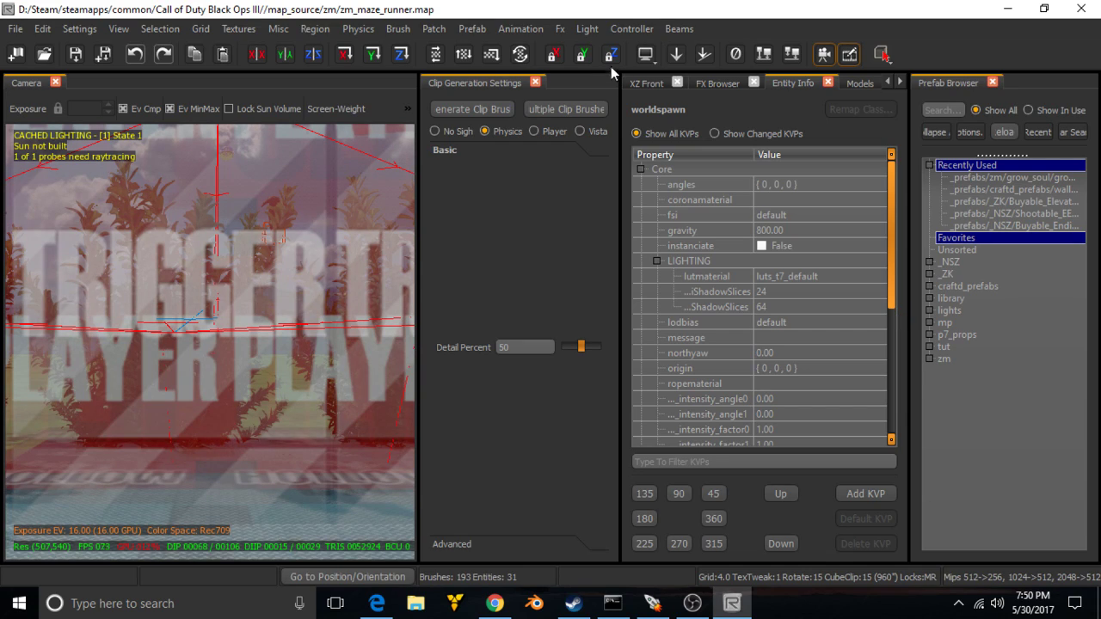
Close the clip generation settings and select the start_zone info_volume covering the play area.
left_click(535, 84)
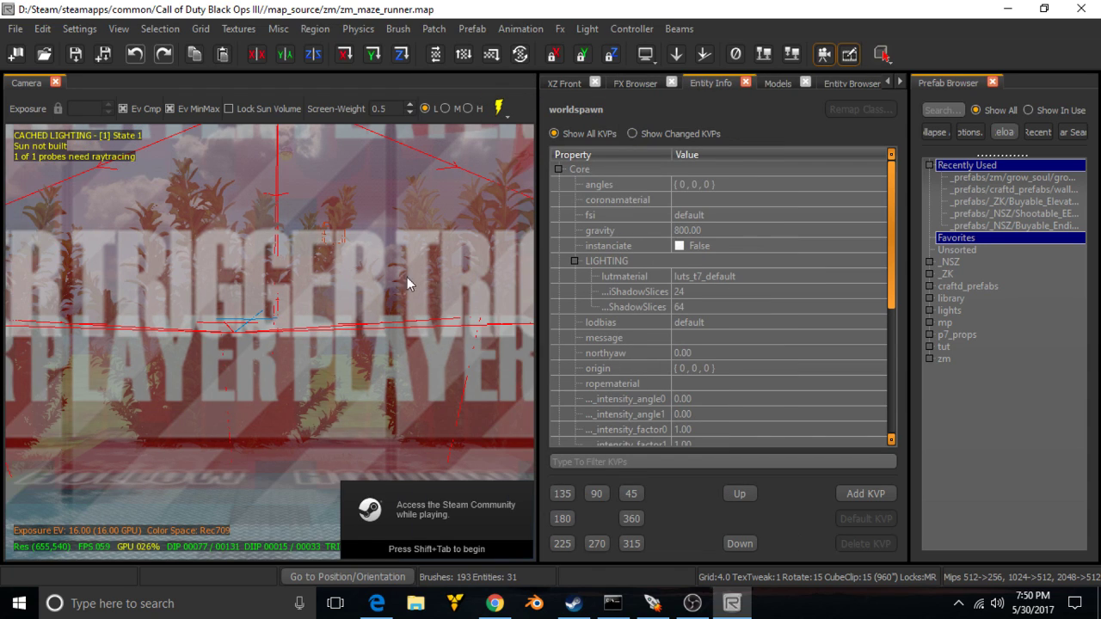
scroll(335, 327, "down", 4)
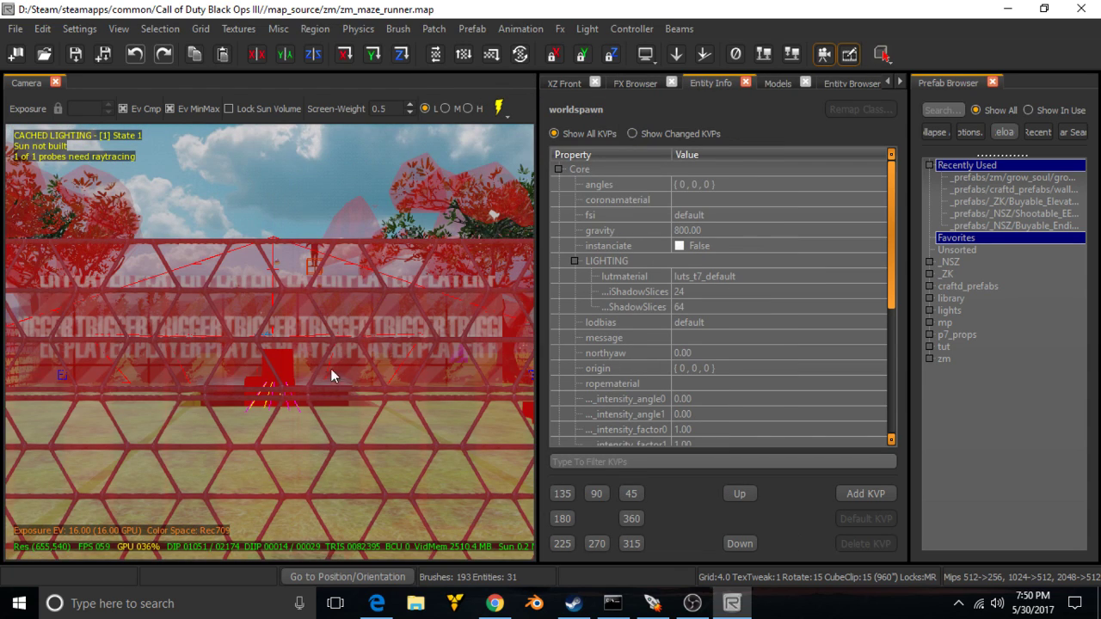
right_click_drag(326, 351, 311, 367)
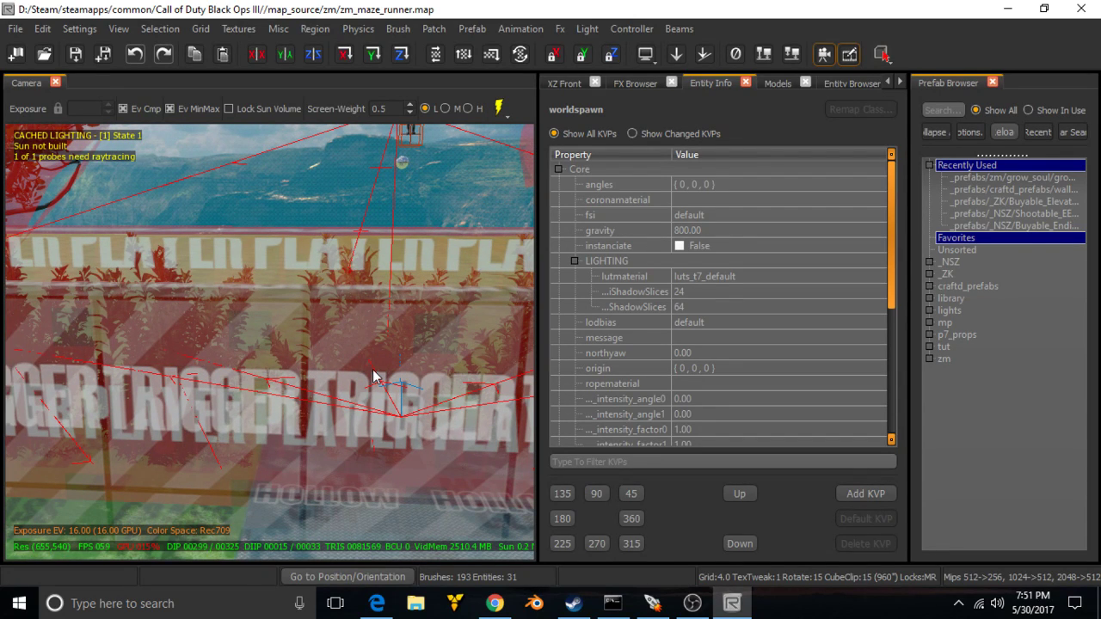
right_click_drag(242, 279, 241, 279)
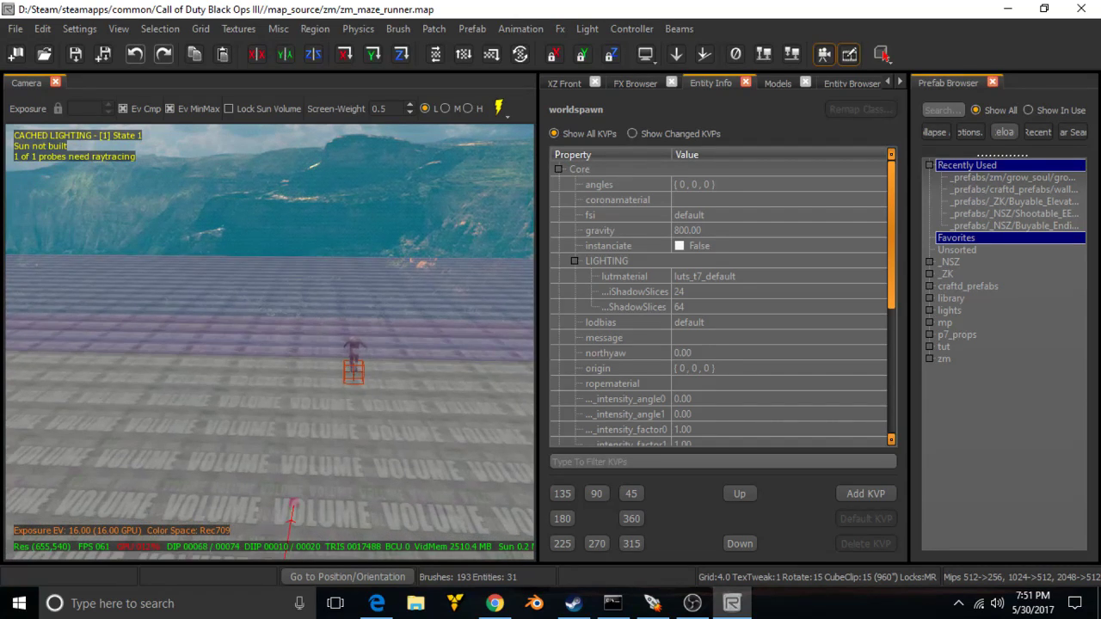
left_click(356, 426, "shift")
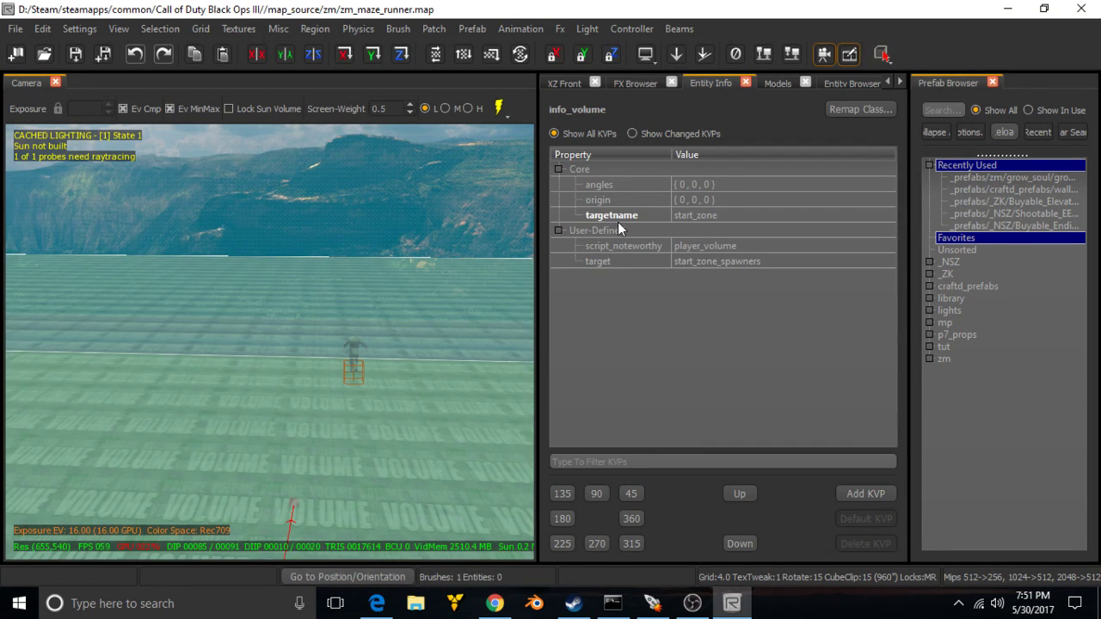
Shrink the start_zone volume along X in the front view to about 580 units wide, pulling both ends in around the trees.
left_click(564, 82)
scroll(717, 308, "down", 5)
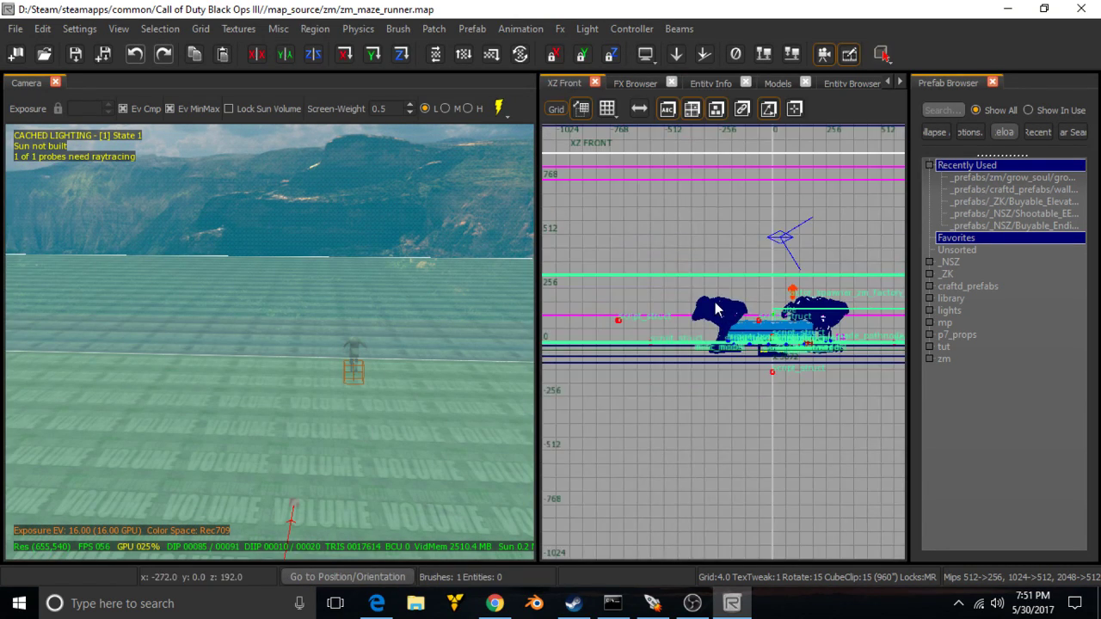
left_click_drag(626, 310, 695, 310)
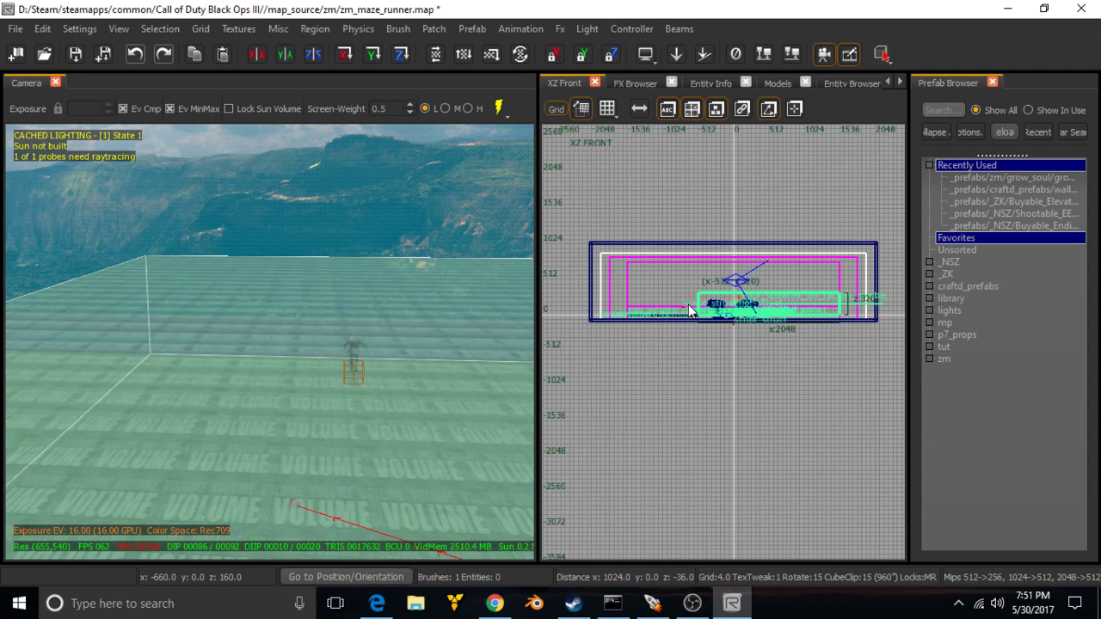
scroll(690, 311, "up", 3)
scroll(688, 311, "up", 4)
left_click_drag(580, 323, 732, 331)
right_click_drag(732, 331, 540, 325)
scroll(691, 335, "down", 6)
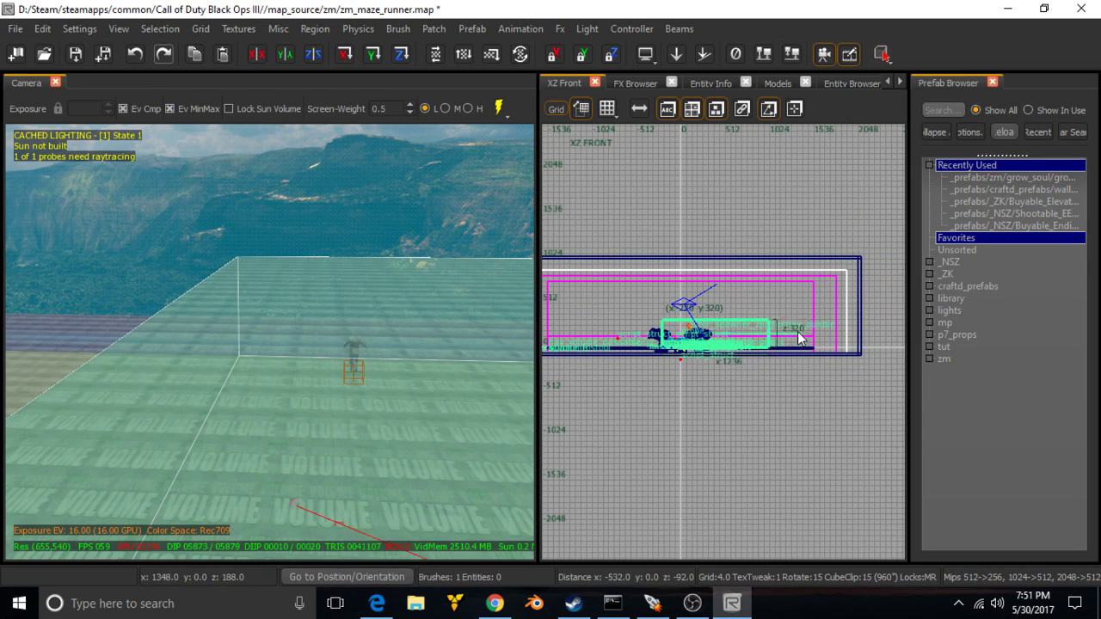
scroll(707, 362, "up", 5)
scroll(708, 359, "up", 4)
mouse_move(761, 361)
left_mouse_down()
mouse_move(891, 397)
mouse_move(772, 379)
mouse_move(841, 369)
left_mouse_up()
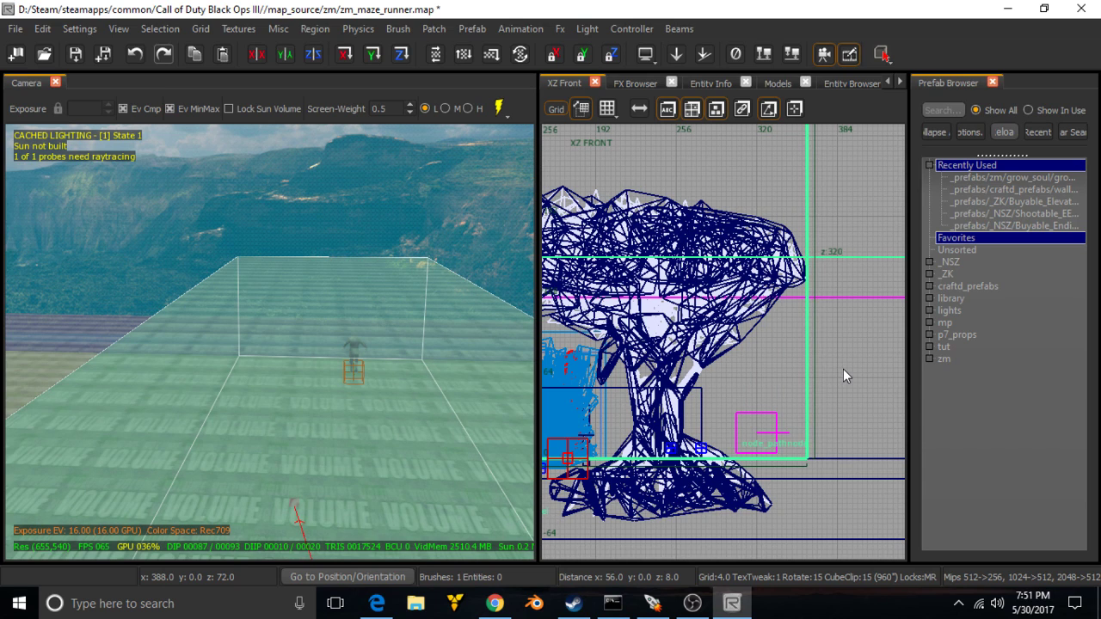
Shorten the start_zone volume along Y in the side view to about 812 units, bringing both ends in around the trees.
right_click_drag(264, 333, 329, 363)
key("ctrl+Tab")
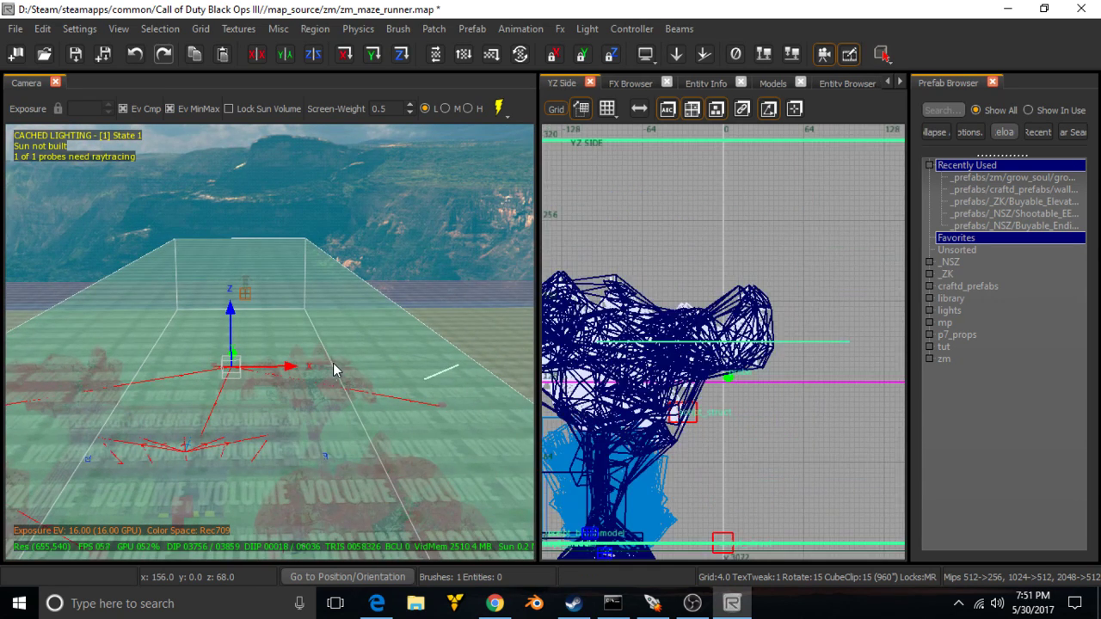
scroll(724, 409, "down", 2)
scroll(796, 403, "down", 3)
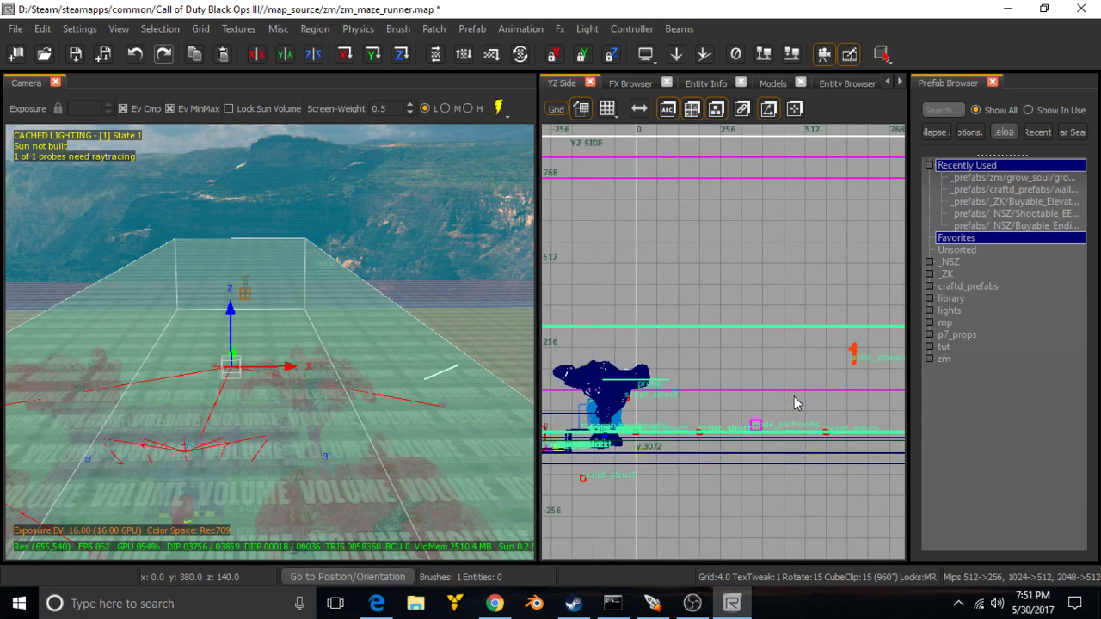
left_click_drag(859, 378, 757, 377)
left_click_drag(626, 378, 679, 375)
Adjust the start_zone volume's X extent in the top view to about 708 units, starting at X -368, to enclose the four trees.
key("ctrl+Tab")
scroll(639, 377, "up", 3)
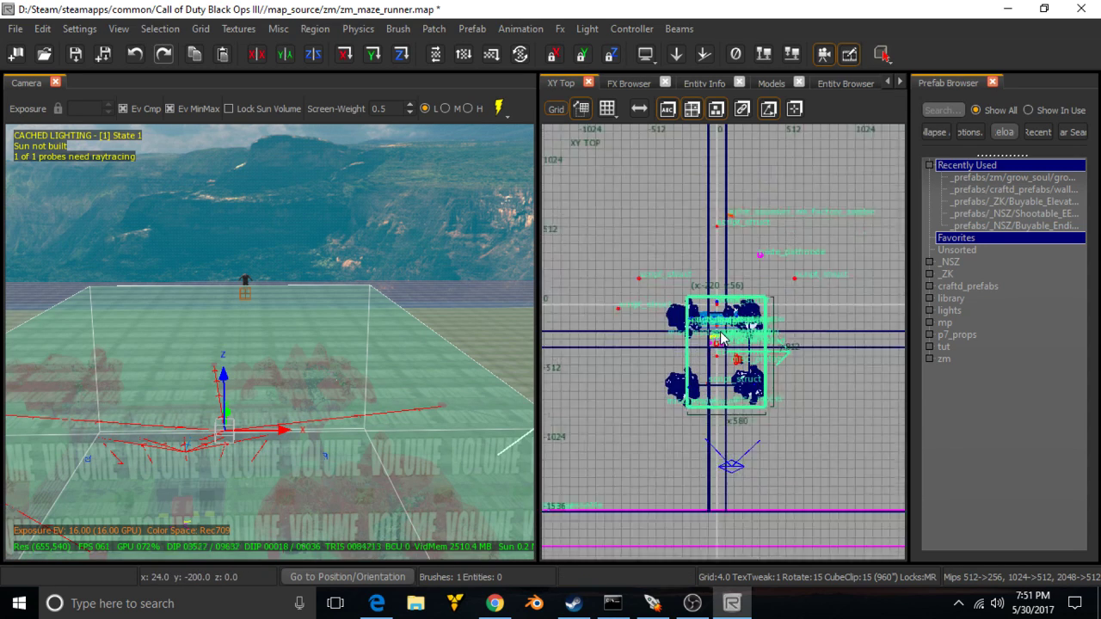
left_click_drag(639, 377, 600, 391)
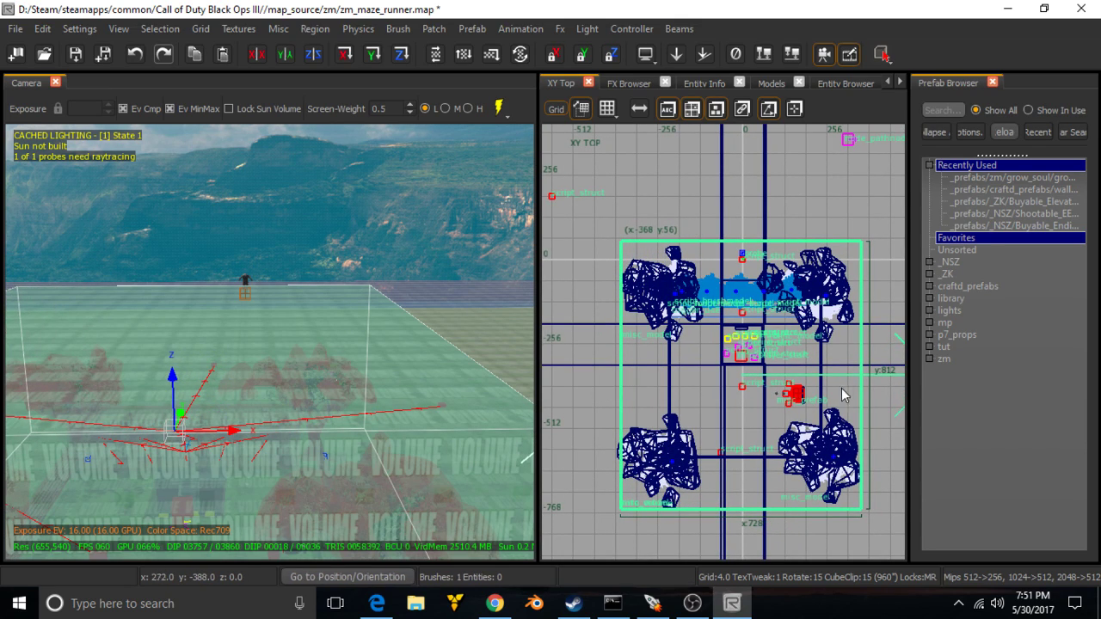
left_click_drag(877, 397, 872, 396)
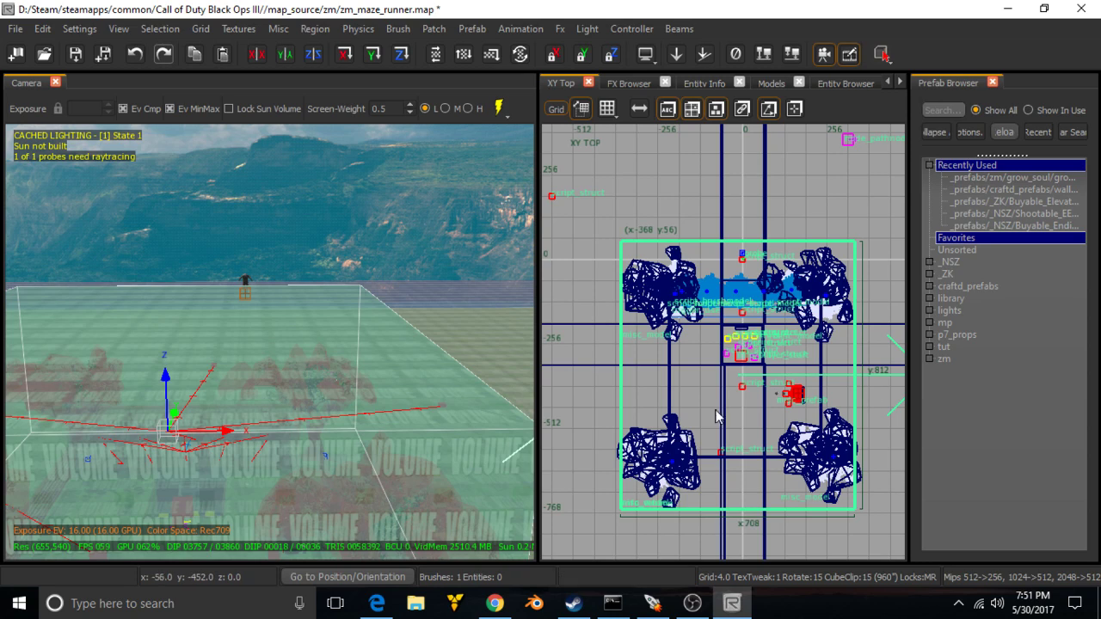
key("ctrl+Tab")
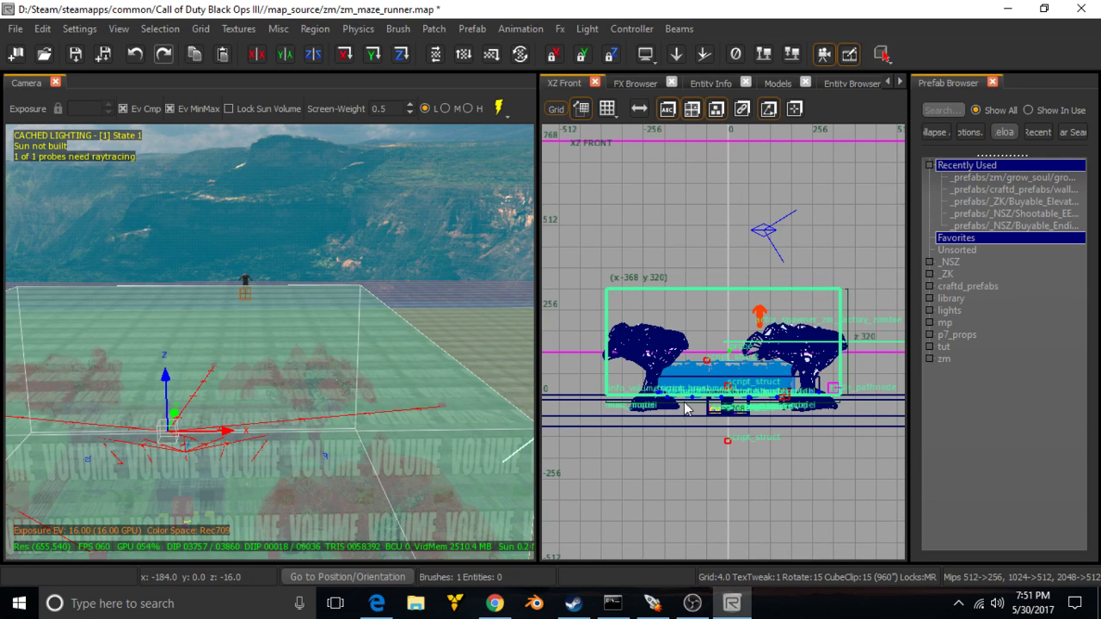
key("ctrl+Tab")
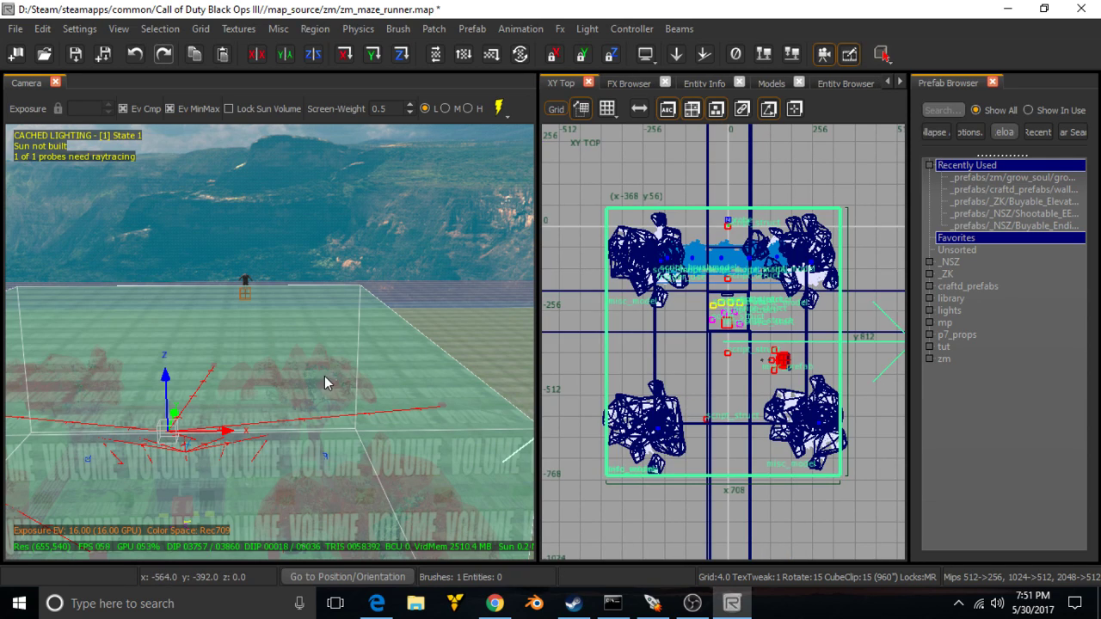
Move the script_struct north of the start zone inside the volume, to about X -144, Y -252.
key("Escape")
right_click_drag(326, 415, 350, 370)
left_click(373, 332)
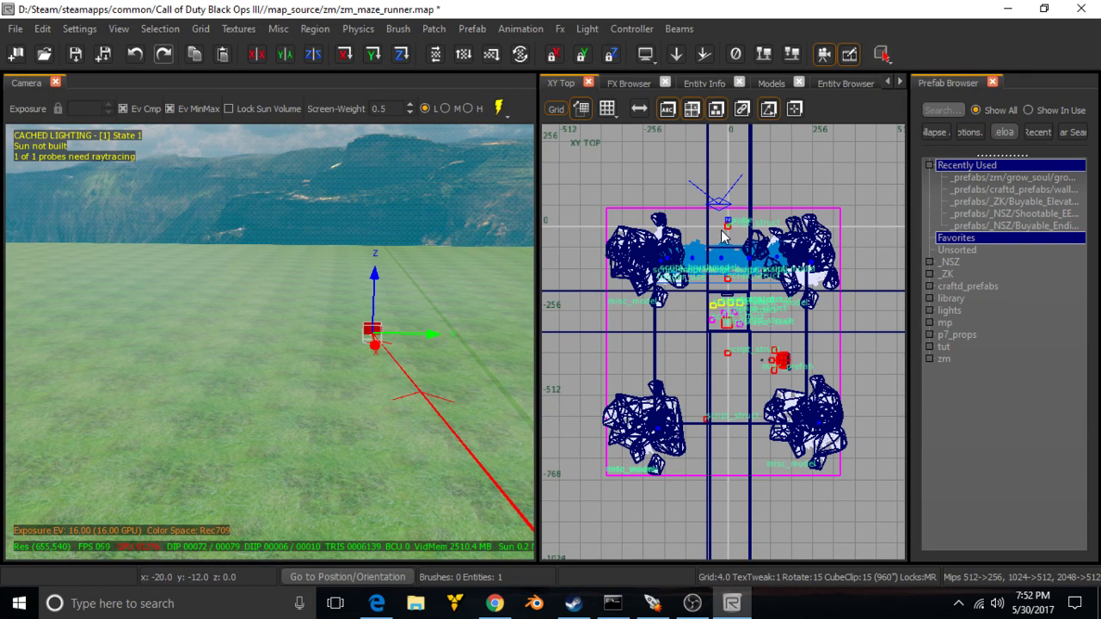
left_click_drag(728, 231, 680, 503)
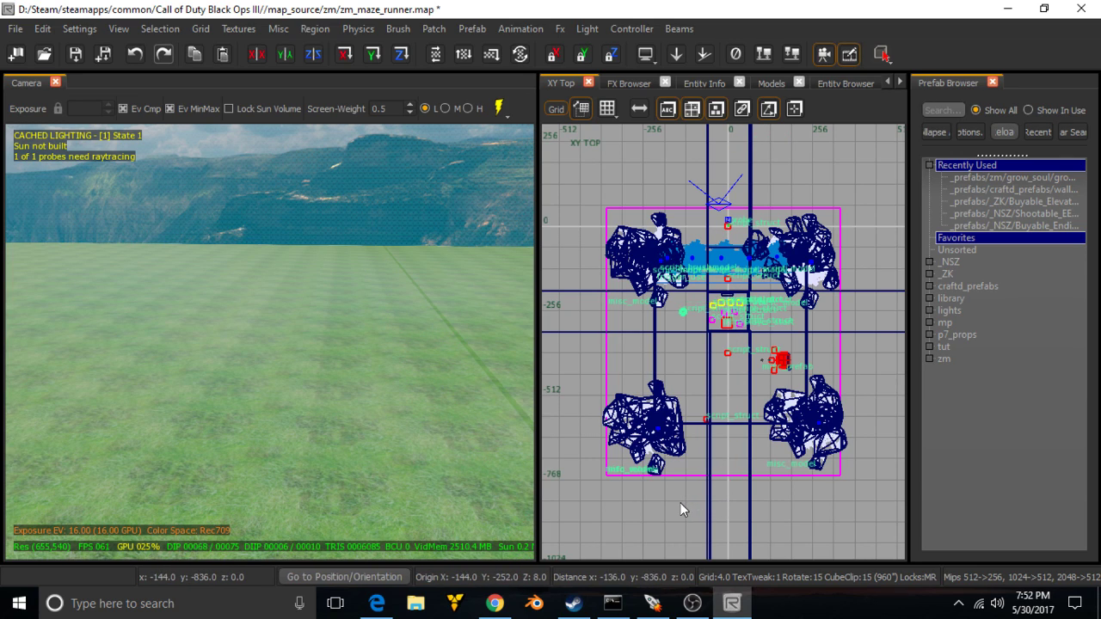
Check the entity info of the riser_location script_struct northwest of the start zone, and move the struct inside the volume.
right_click_drag(455, 431, 241, 431)
right_click_drag(456, 398, 292, 398)
left_click(463, 330, "shift")
key("n")
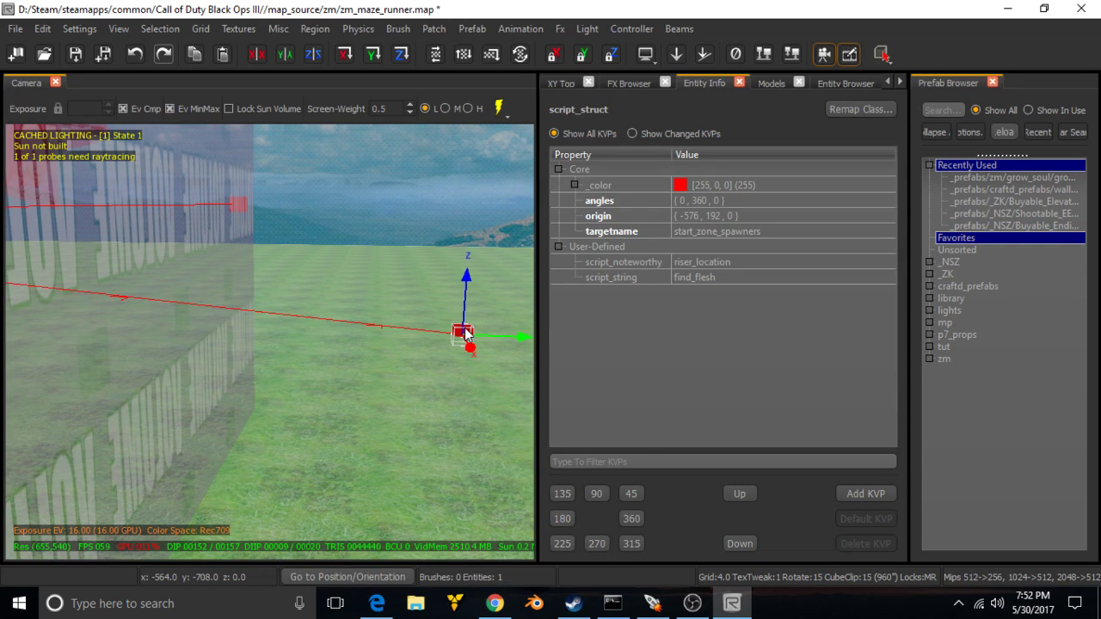
key("n")
key("f")
key("n")
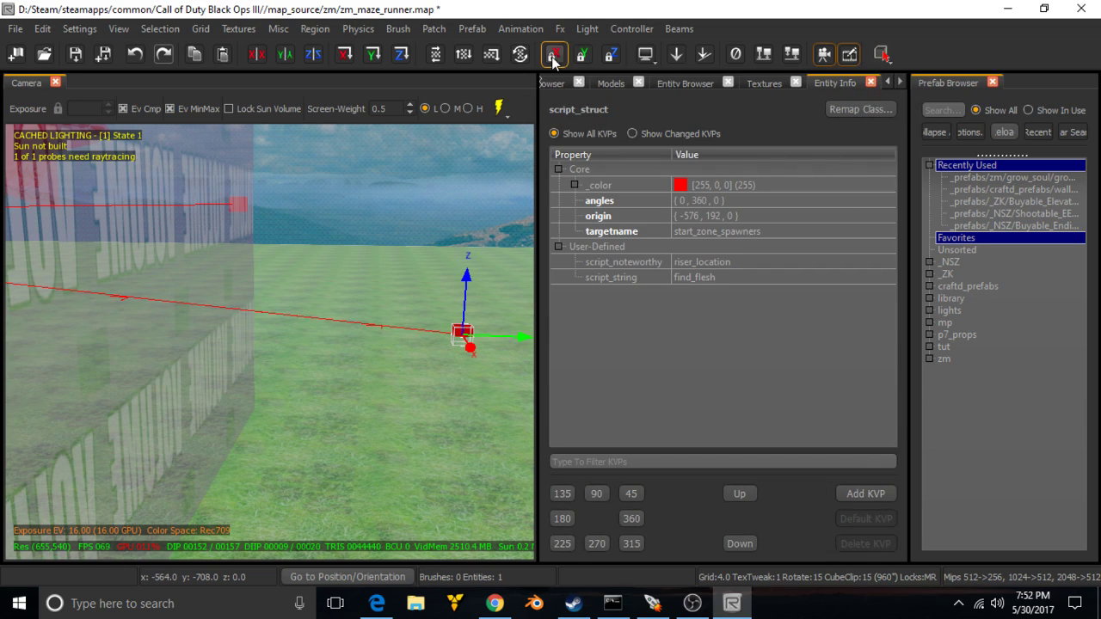
double_click(886, 82)
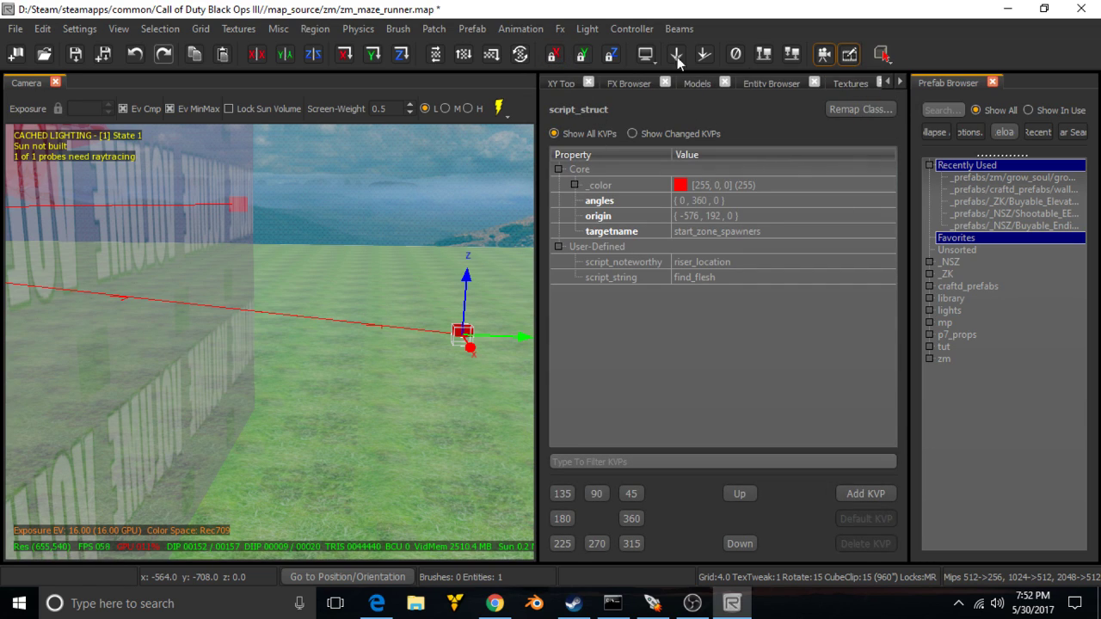
left_click(567, 84)
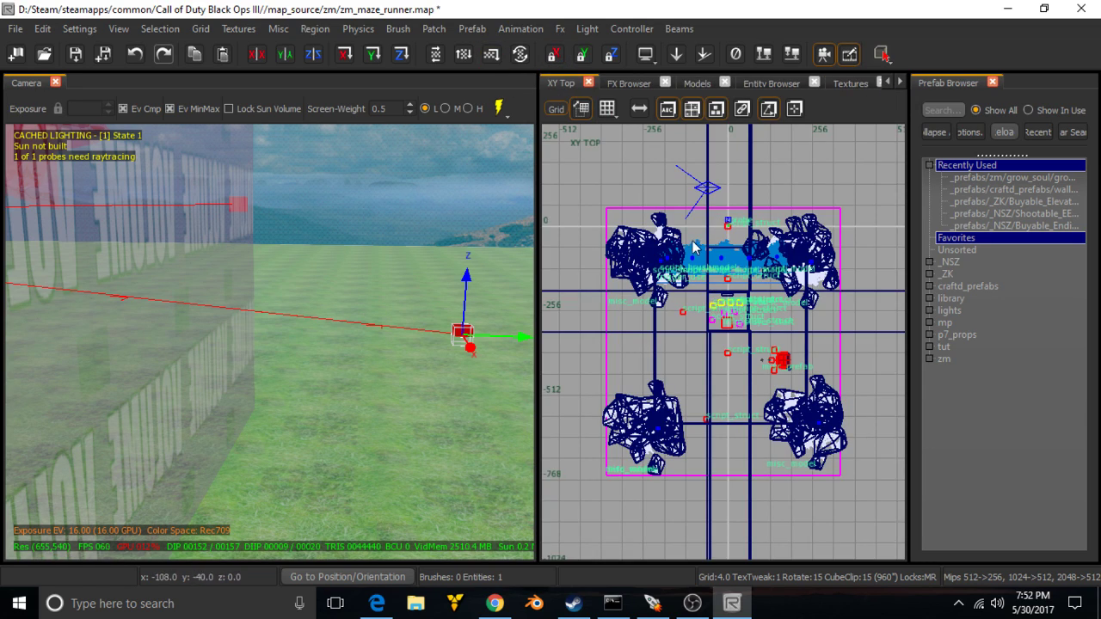
left_click_drag(610, 205, 732, 295)
key("Escape")
Inspect the entity info of the raised script_struct west of the start zone, leaving it in place and deselected.
right_click_drag(490, 310, 465, 302)
left_click(297, 211)
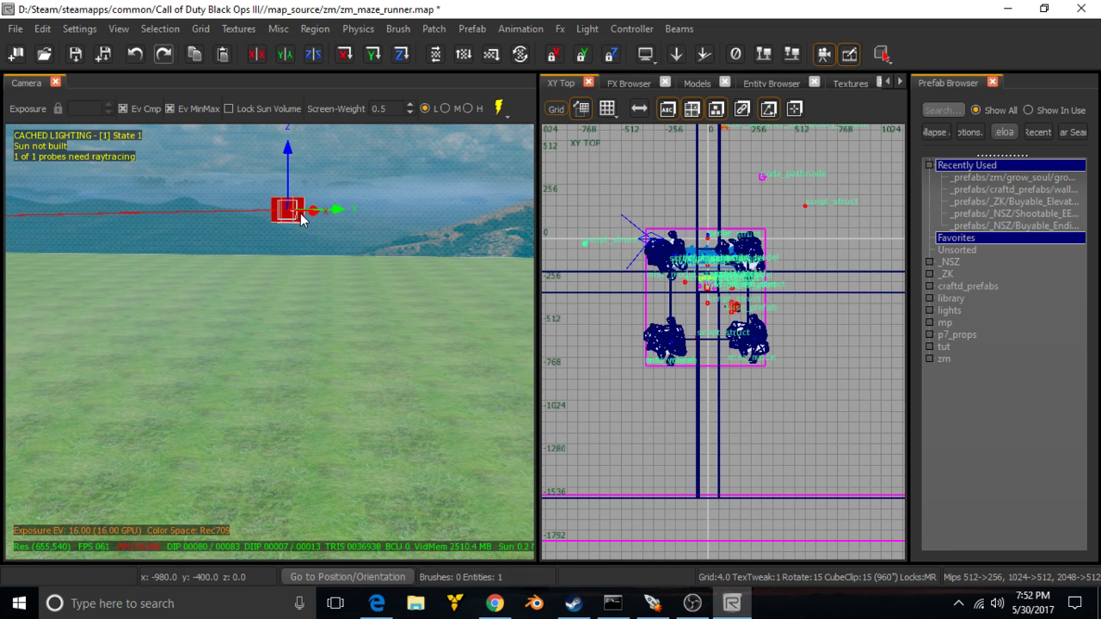
key("n")
key("t")
key("n")
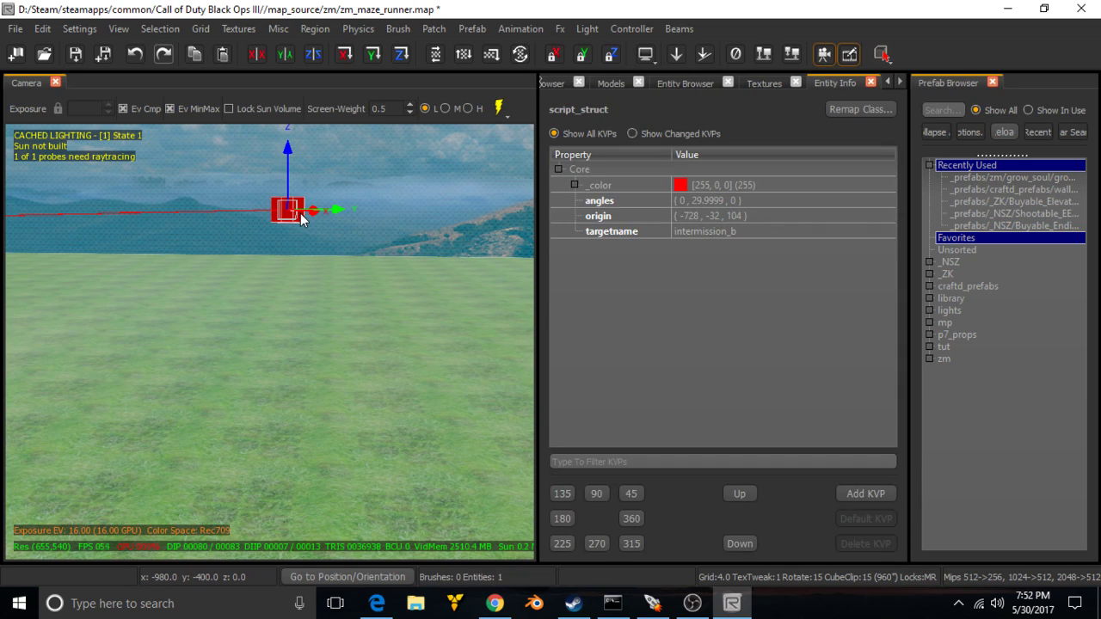
key("Escape")
left_click(887, 81)
left_click(887, 80)
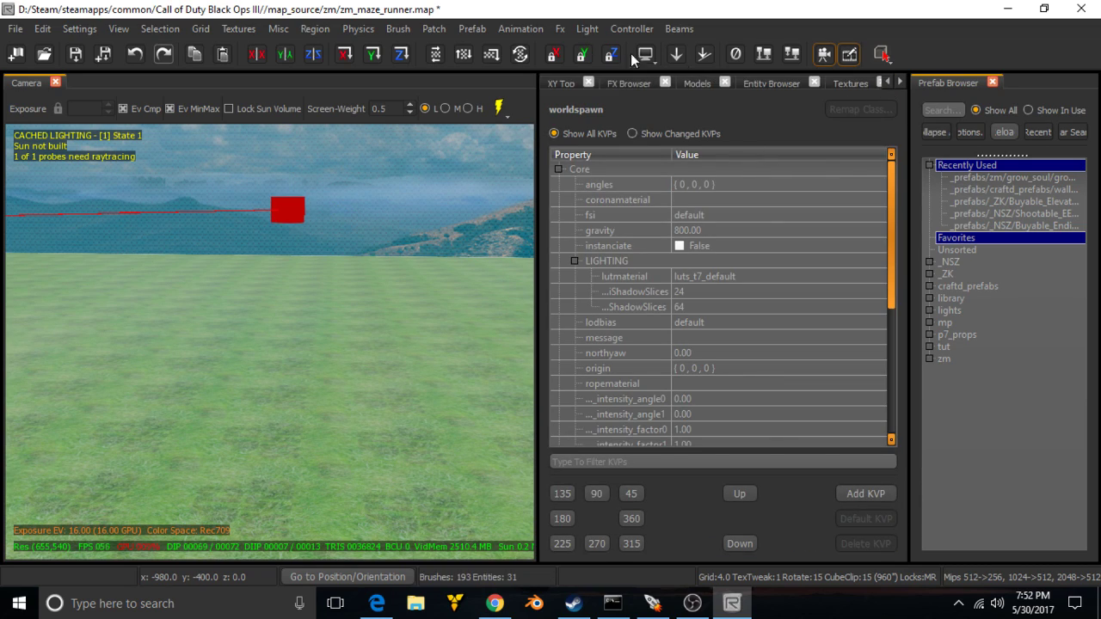
Check the entity info of the script_struct northeast of the start zone, and move the struct inside the volume.
left_click(576, 82)
right_click_drag(130, 256, 244, 287)
left_click(245, 293)
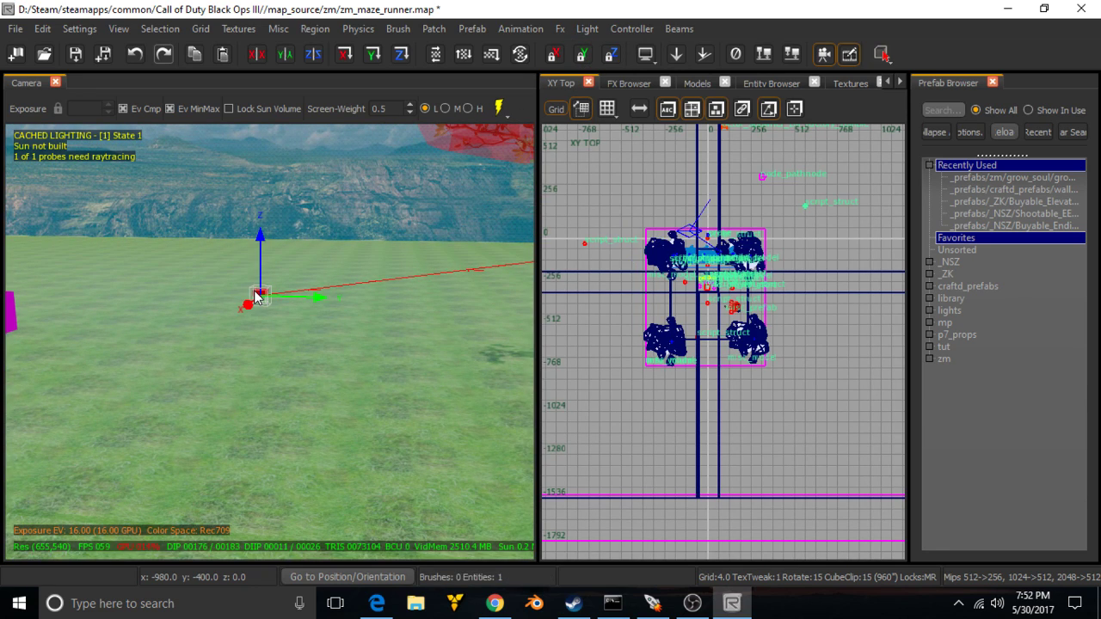
key("n")
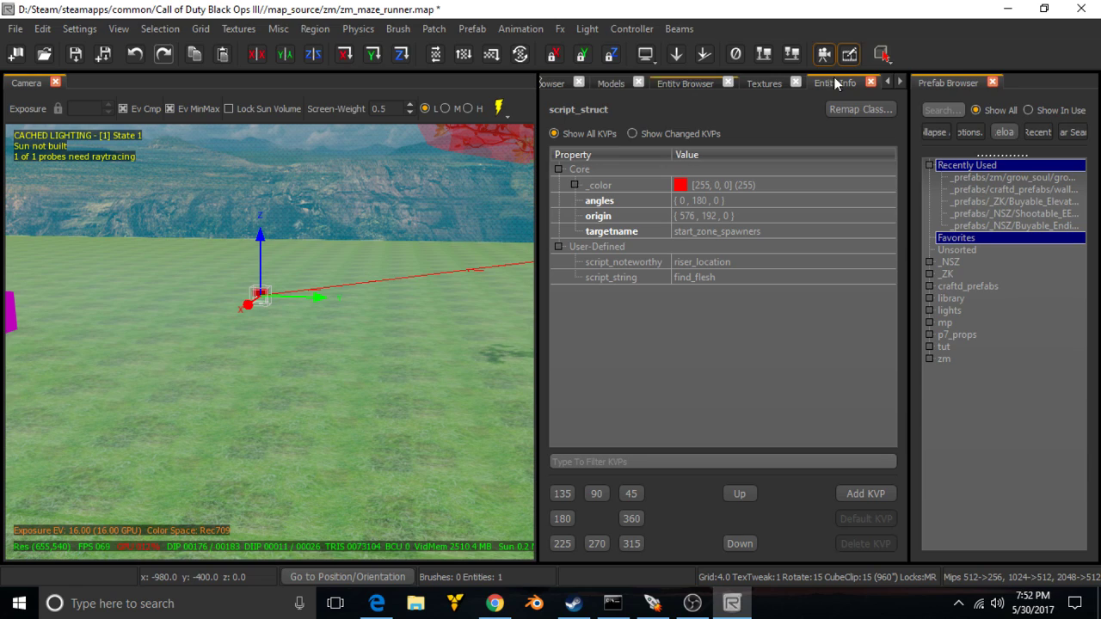
left_click(887, 81)
left_click(887, 81)
left_click(568, 84)
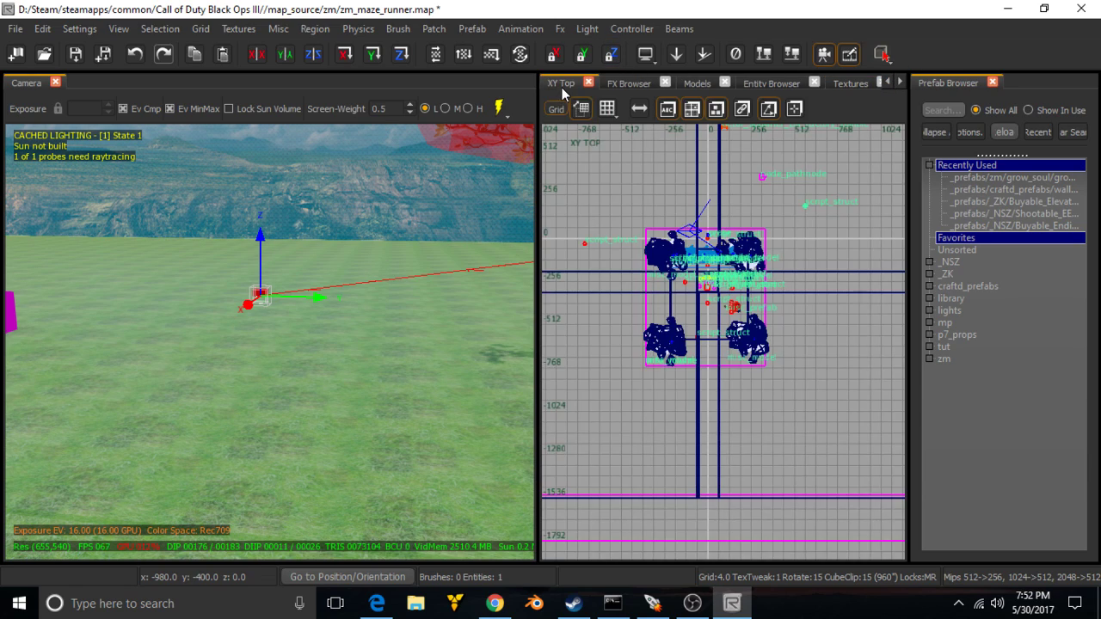
left_click_drag(803, 208, 686, 314)
key("Escape")
Check the entity info of the script_struct at the map origin and delete this dog_location spawner.
right_click_drag(338, 288, 413, 301)
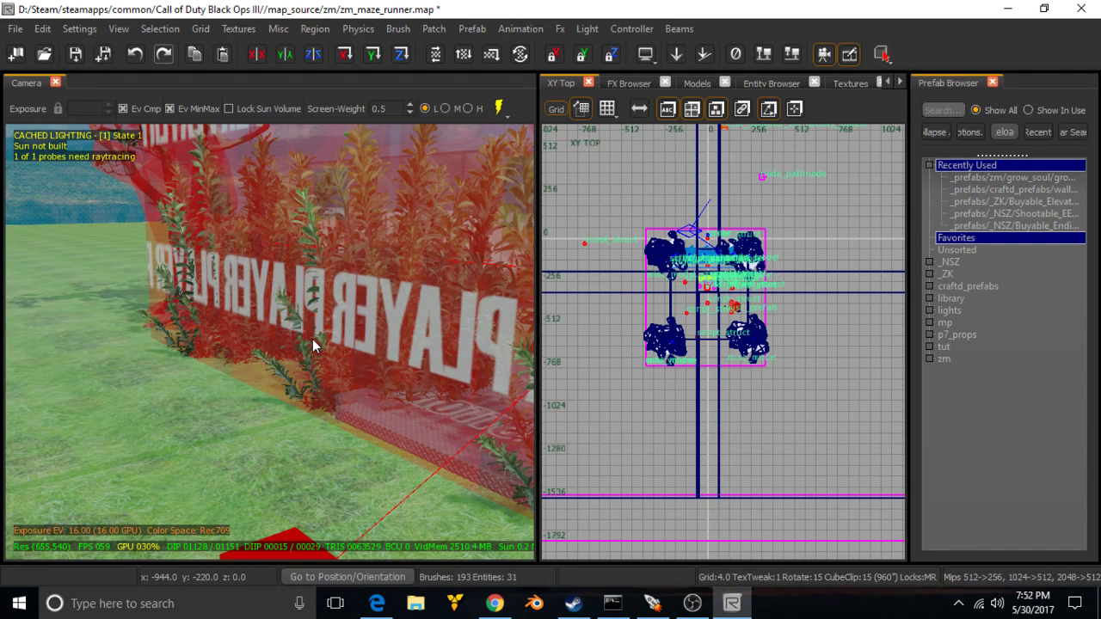
right_click_drag(319, 334, 283, 378)
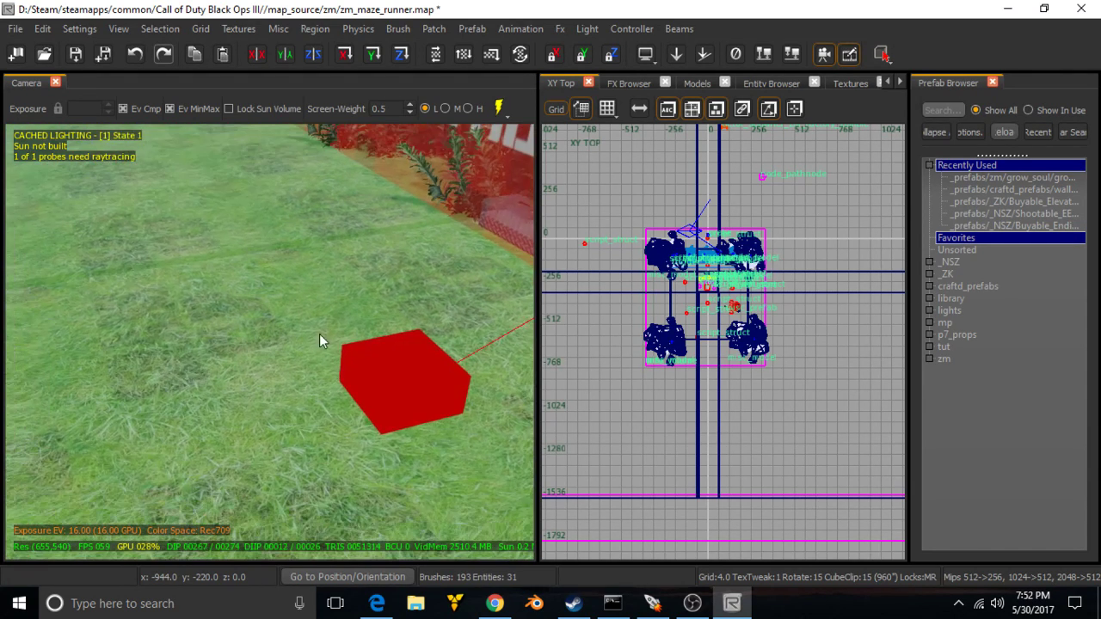
left_click(405, 370)
key("n")
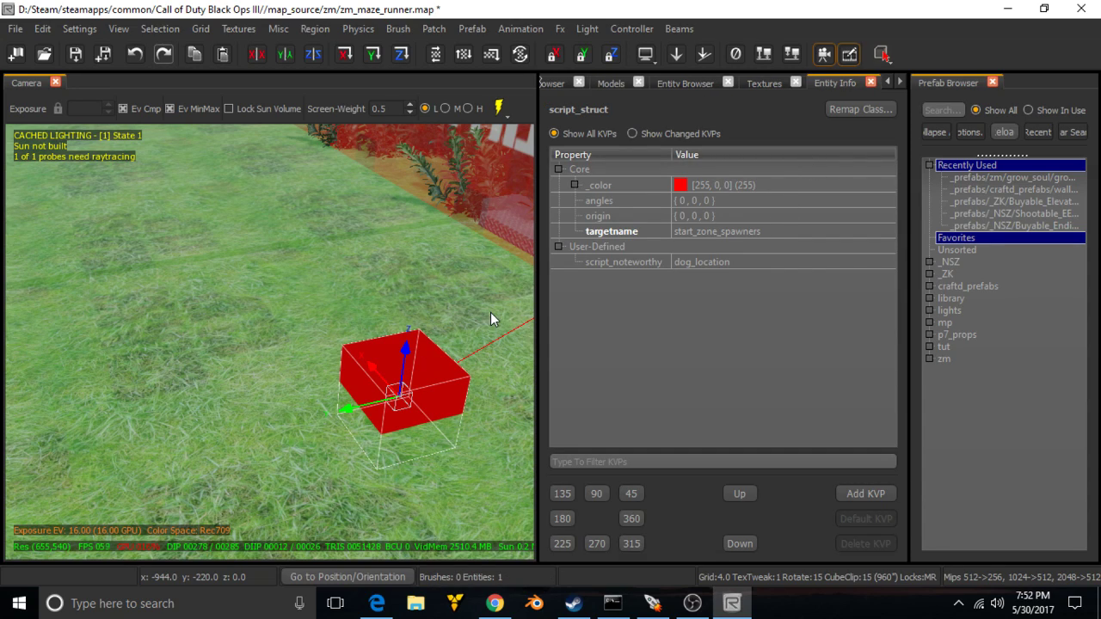
key("Delete")
Place the box_start.map prefab from the tut folder in the start area, at about 300, 56, 60.
mouse_move(339, 320)
right_mouse_down()
mouse_move(339, 267)
mouse_move(293, 284)
mouse_move(224, 284)
mouse_move(318, 276)
mouse_move(422, 288)
mouse_move(164, 284)
right_mouse_up()
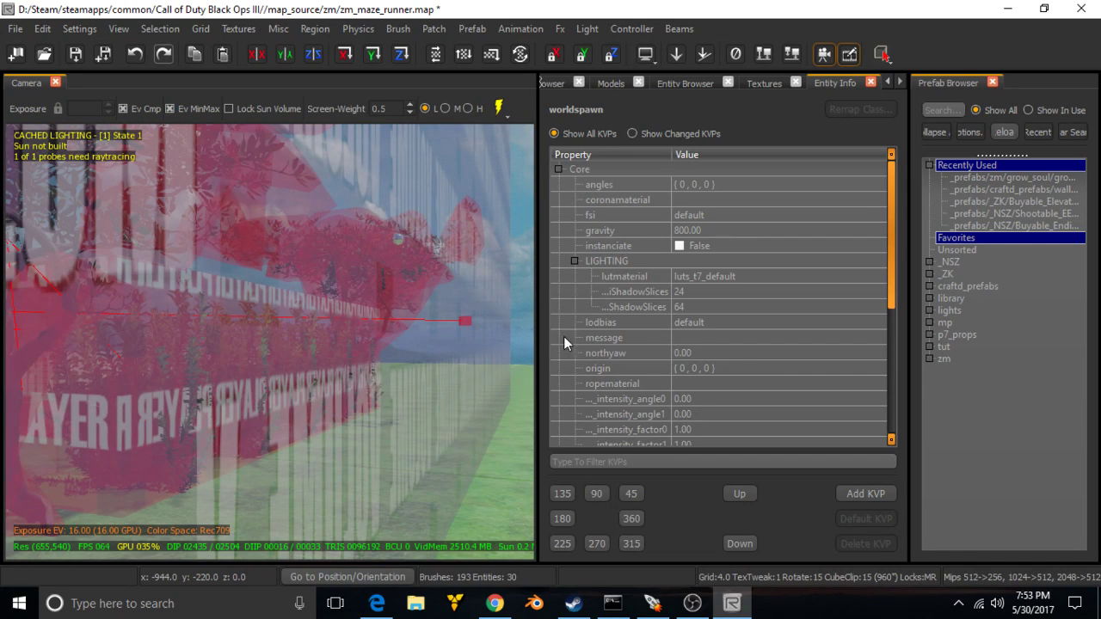
left_click(888, 82)
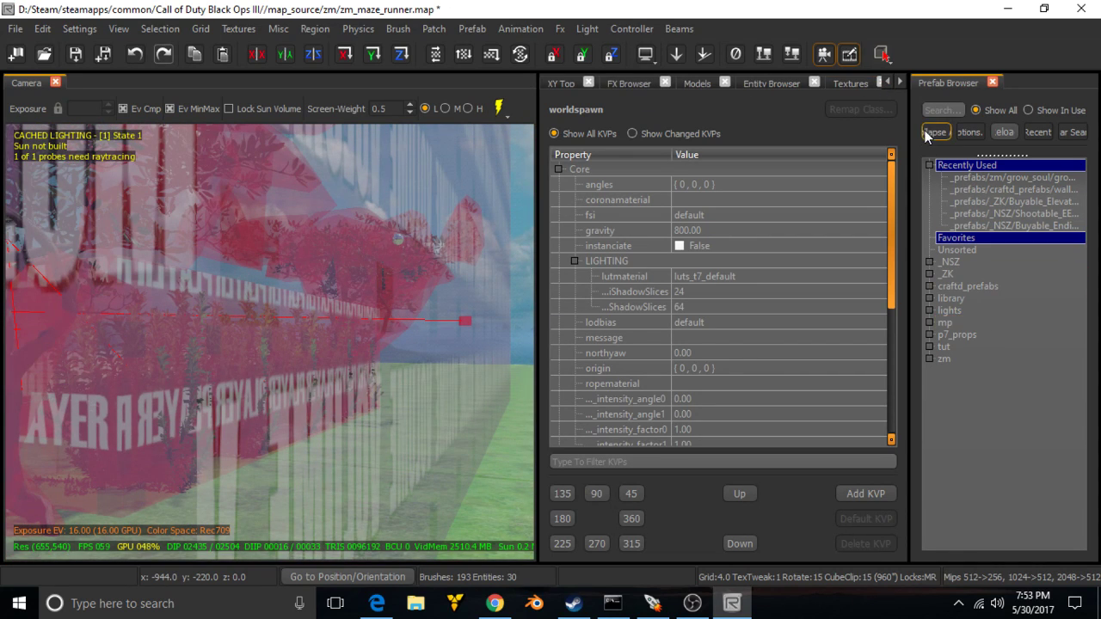
left_click(953, 359)
left_click(949, 347)
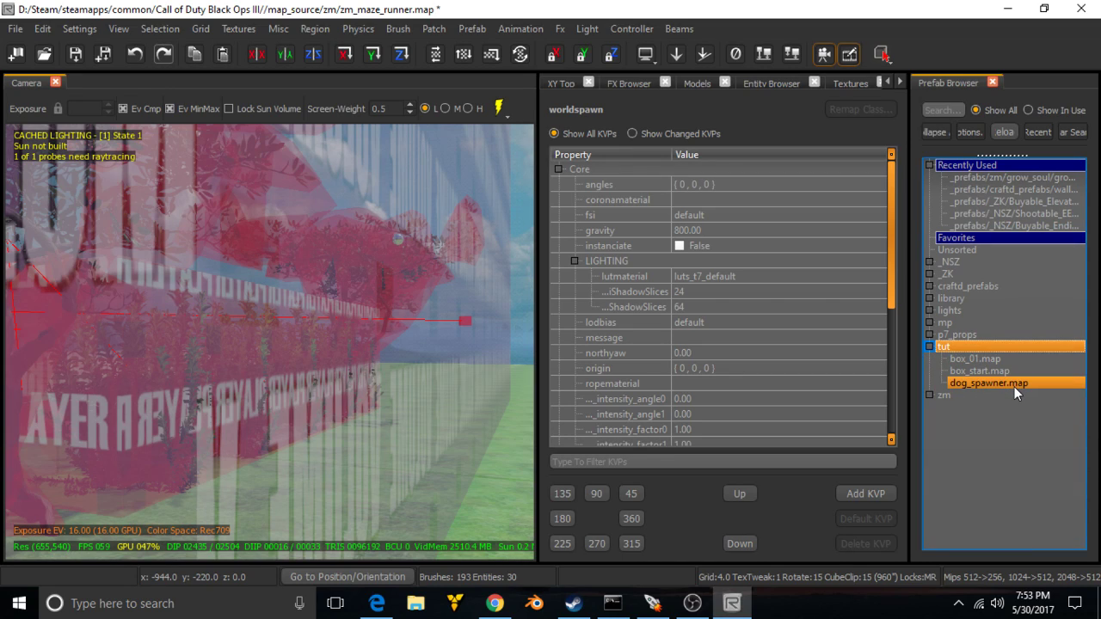
left_click_drag(1016, 367, 461, 365)
left_click_drag(328, 395, 358, 416)
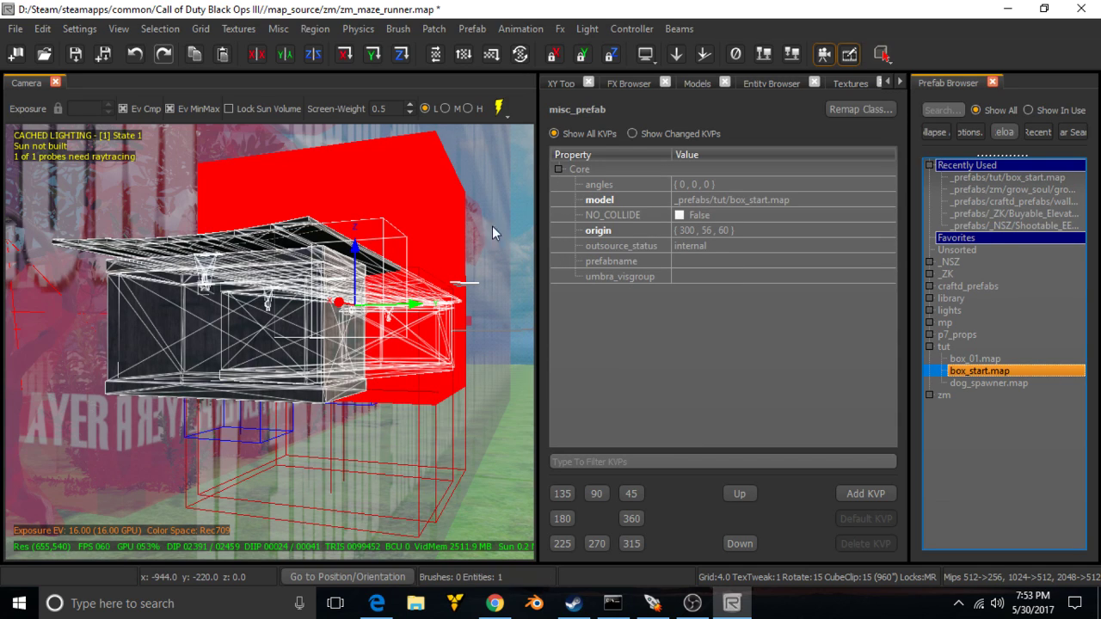
Move the box_start prefab to the west side of the start area and rotate it 90 degrees about Z.
left_click(563, 85)
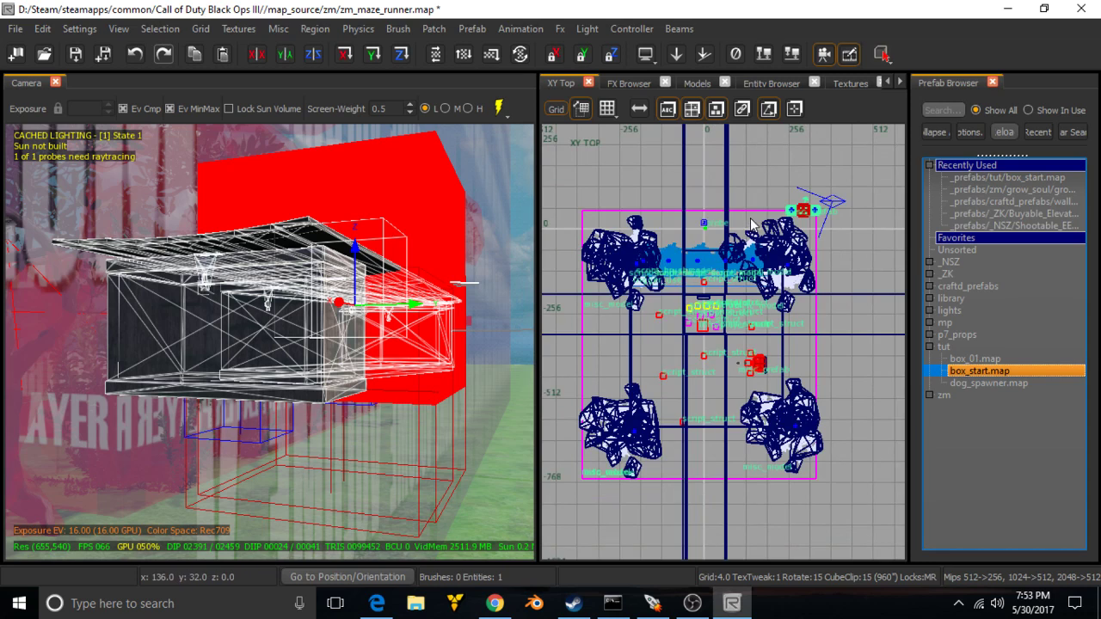
left_click_drag(804, 209, 639, 366)
scroll(642, 365, "up", 7)
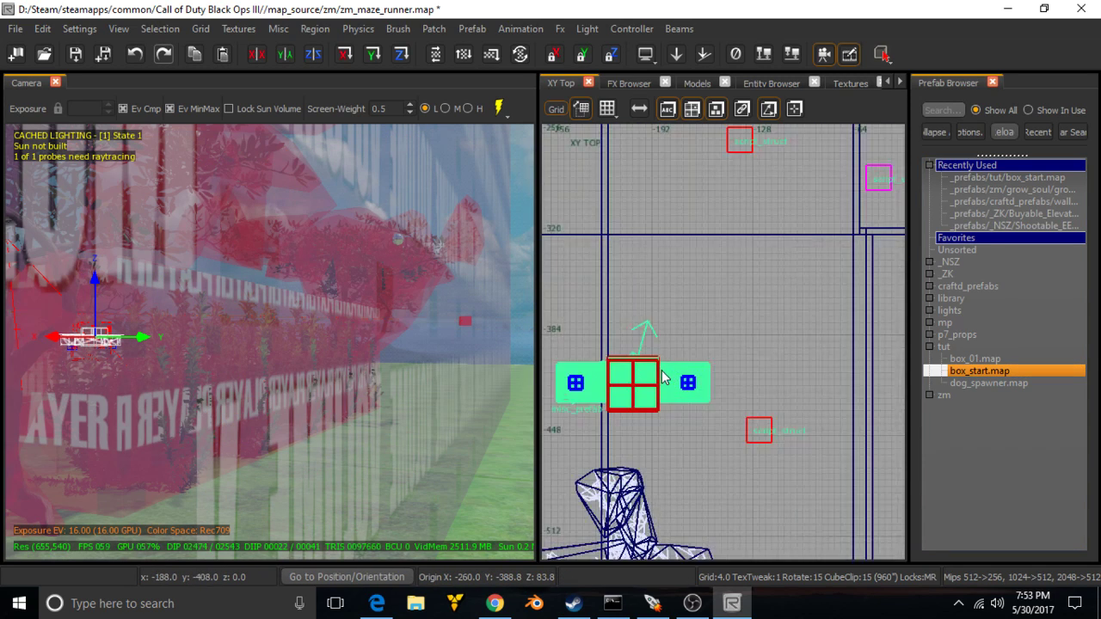
right_click_drag(670, 380, 735, 352)
left_click_drag(670, 379, 707, 298)
scroll(719, 307, "up", 2)
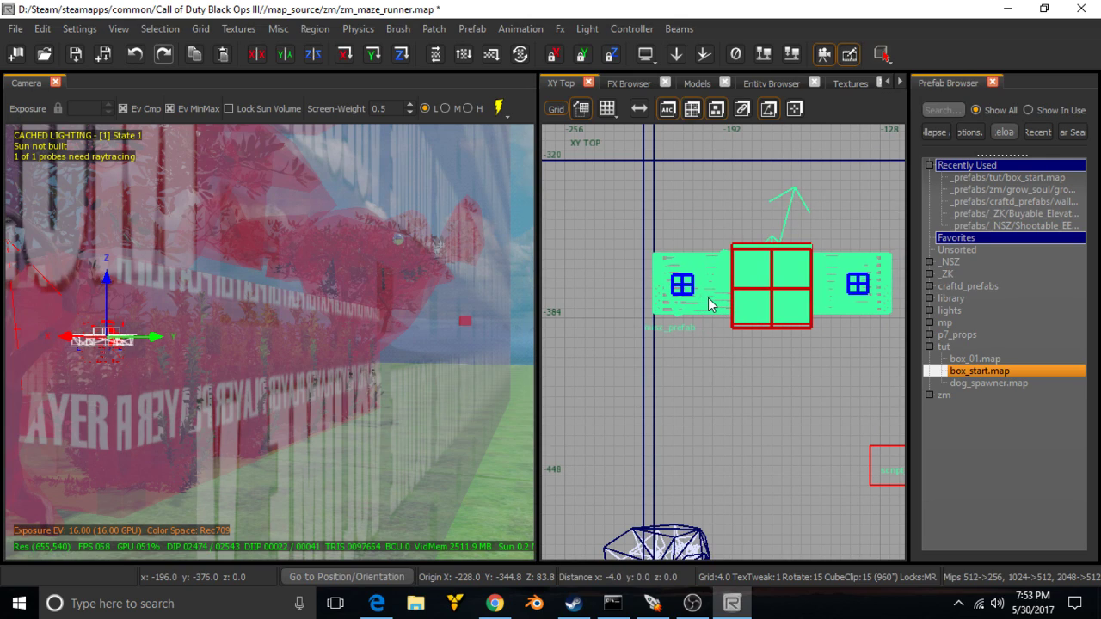
left_click(410, 63)
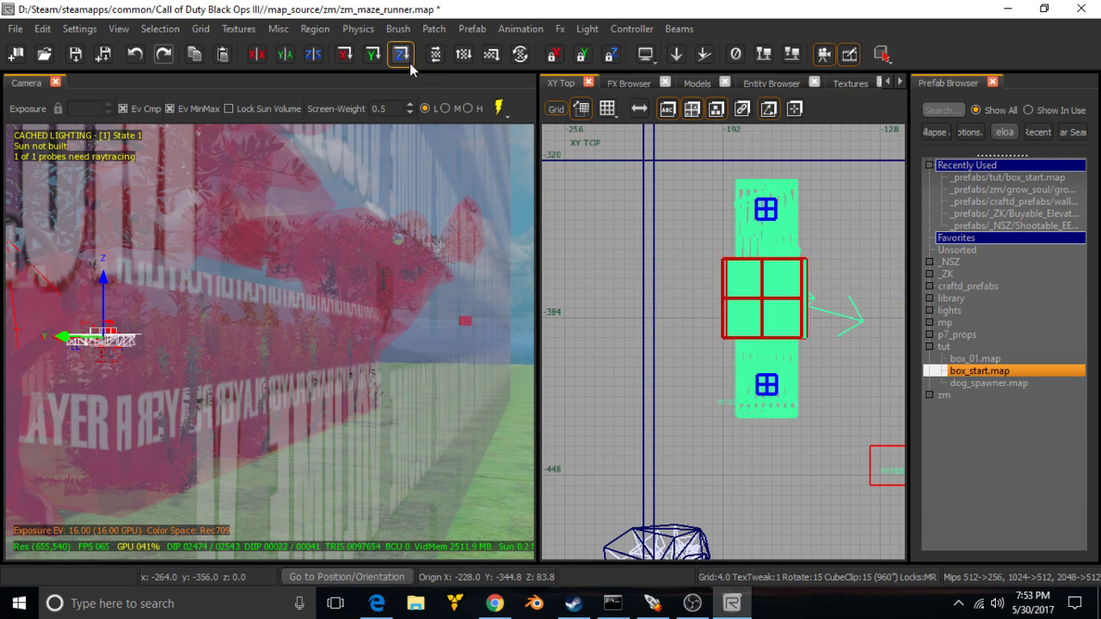
Position the rotated box_start prefab beside the west wall and lower it to ground level.
left_click_drag(762, 289, 713, 439)
key("ctrl+Tab")
scroll(701, 397, "up", 4)
scroll(720, 369, "down", 4)
right_click_drag(713, 439, 742, 320)
left_click_drag(757, 319, 762, 365)
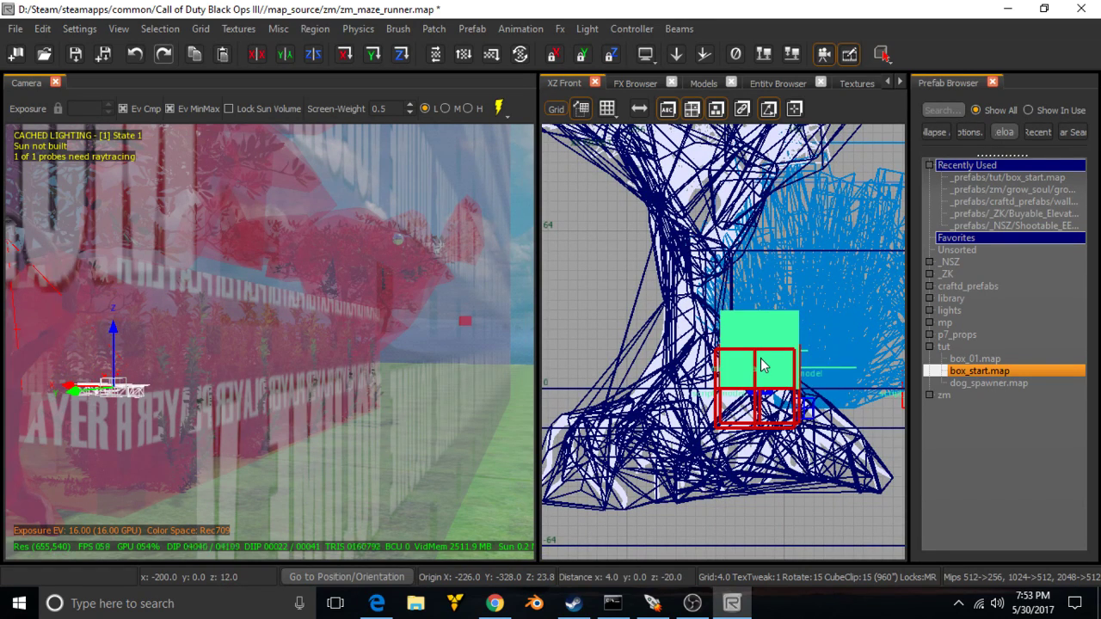
scroll(712, 414, "up", 3)
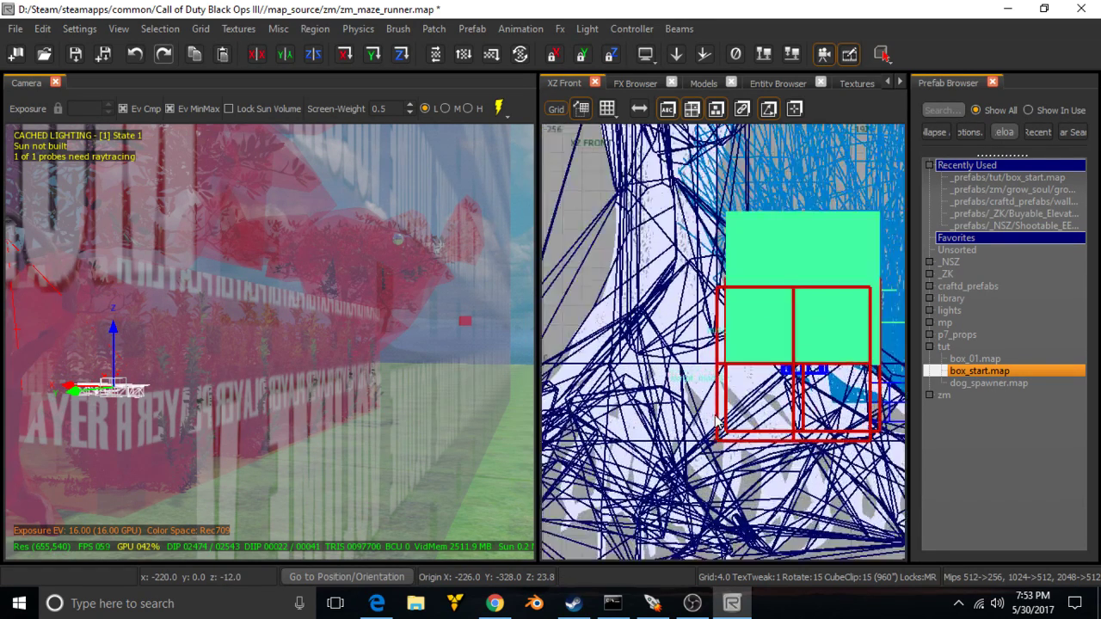
Try to generate a physics clip brush from the box_start prefab at 50 percent detail.
key("Escape")
right_click_drag(377, 397, 398, 378)
left_click(386, 454, "shift")
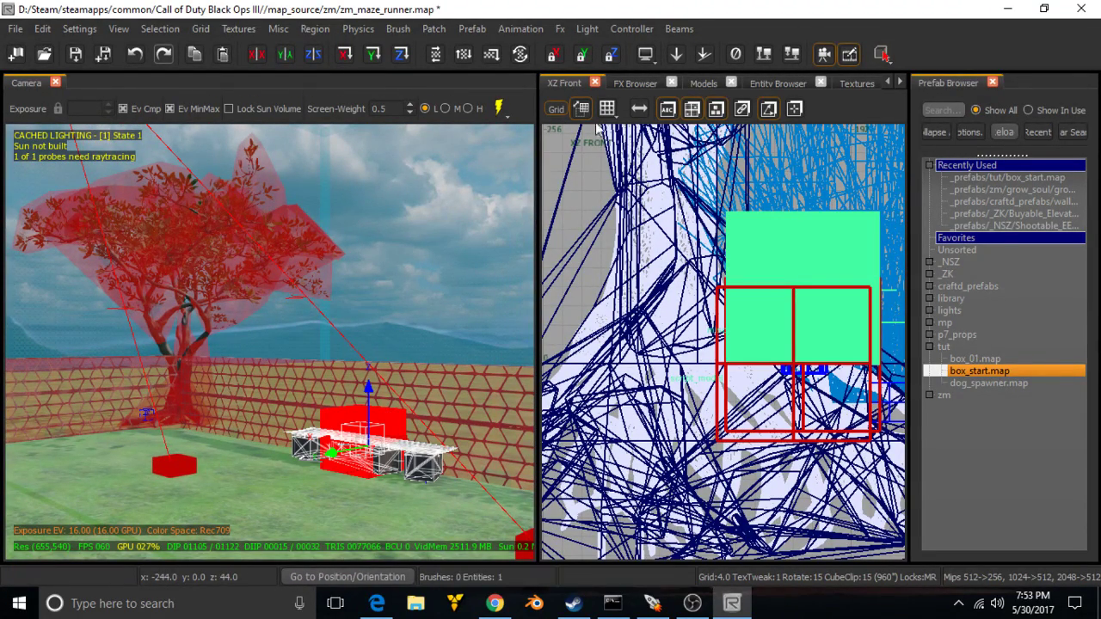
left_click(763, 52)
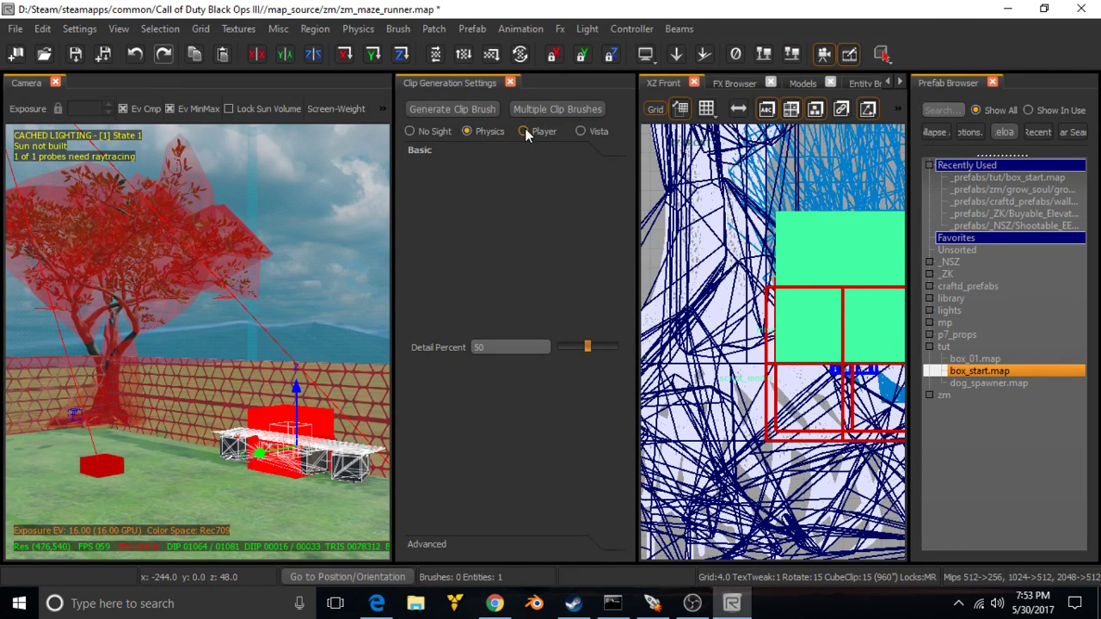
left_click(476, 113)
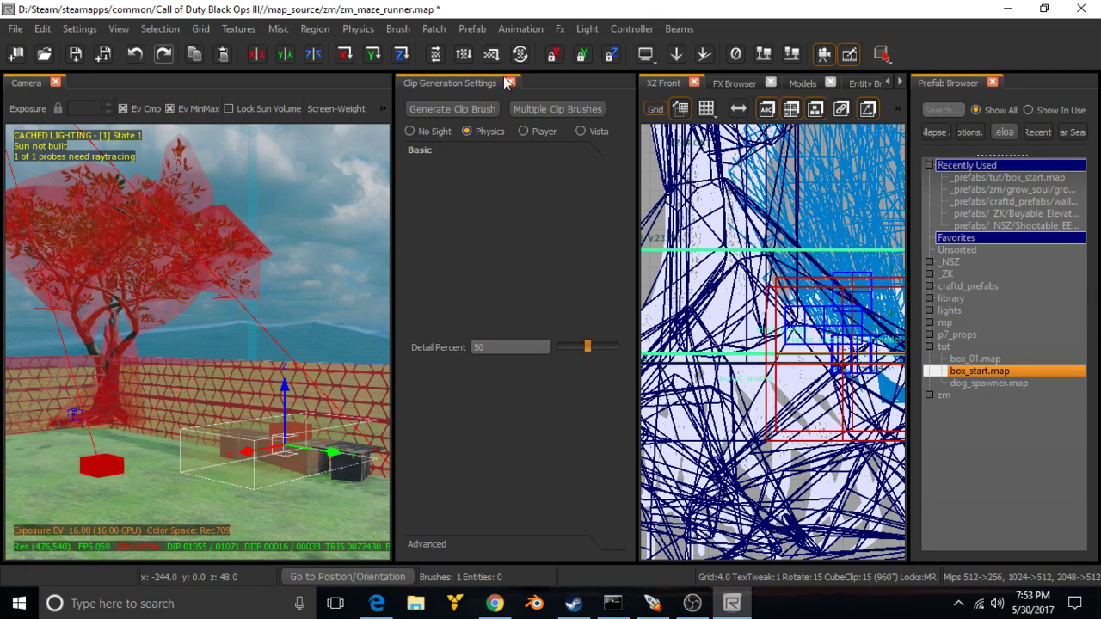
Move the generated clip brush up and away from the box, and delete it.
left_click(511, 83)
scroll(611, 335, "down", 3)
left_click_drag(647, 308, 767, 311)
right_click_drag(779, 301, 648, 294)
mouse_move(789, 282)
left_mouse_down()
mouse_move(767, 285)
mouse_move(741, 241)
mouse_move(774, 213)
mouse_move(673, 201)
mouse_move(765, 207)
mouse_move(831, 194)
left_mouse_up()
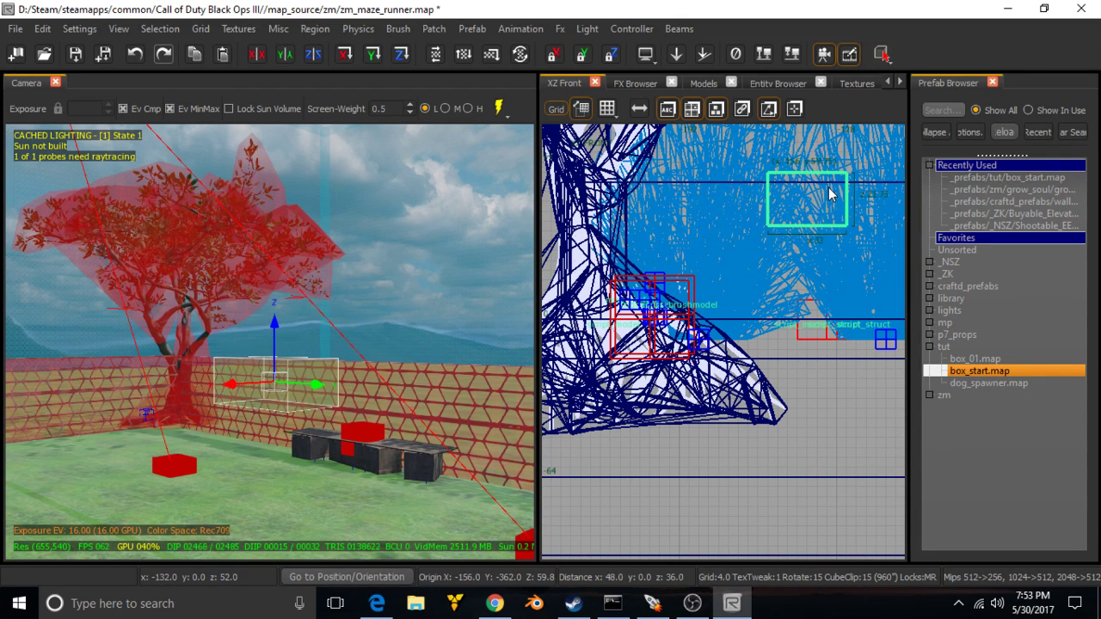
key("Escape")
right_click_drag(519, 324, 464, 331)
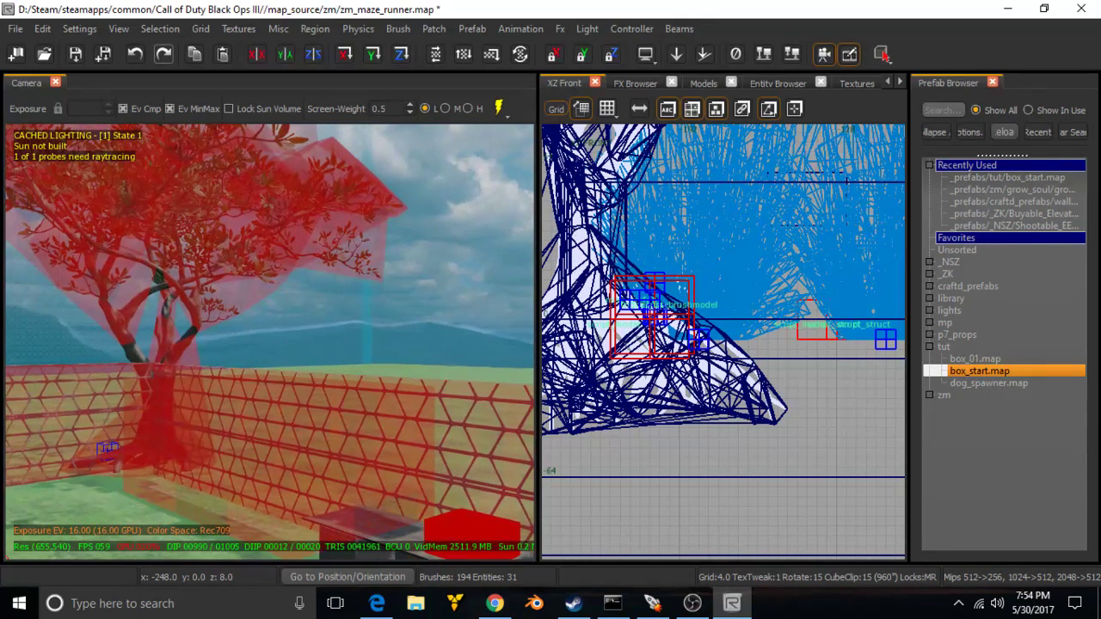
left_click(331, 423, "shift")
key("BackSpace")
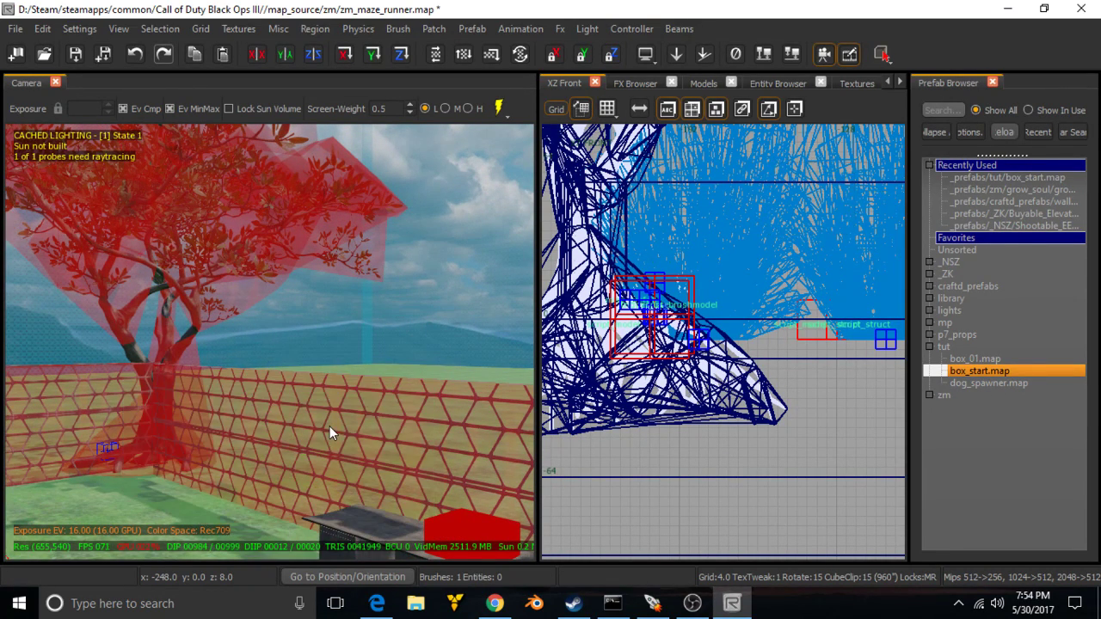
Draw a rectangular brush around the box_start prefab in the top view, about 28 by 104 units.
left_click(899, 82)
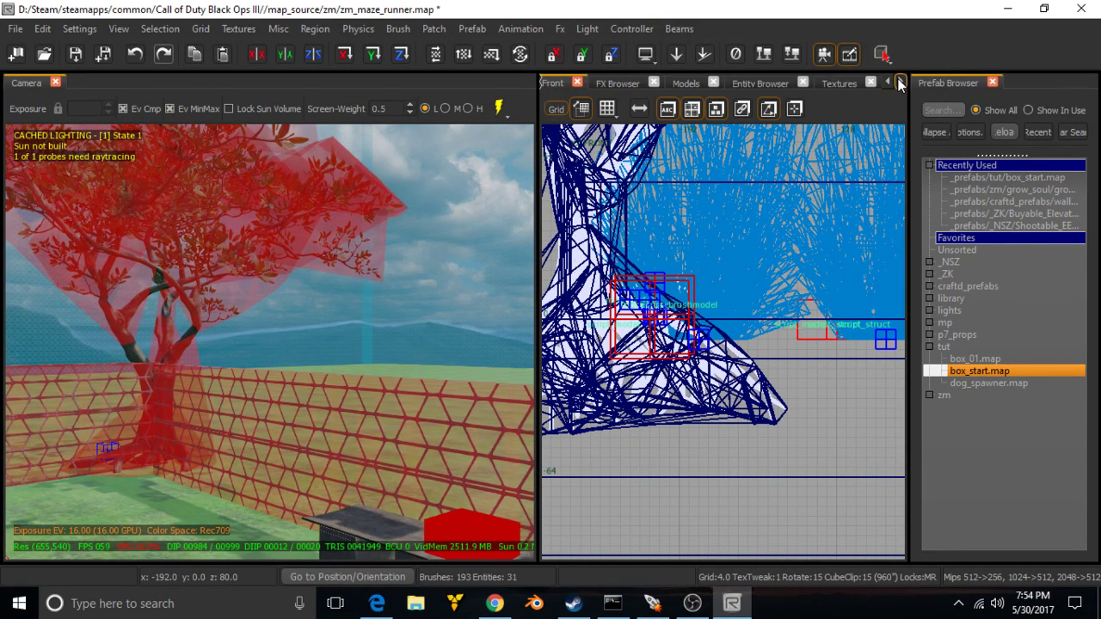
key("ctrl+Tab")
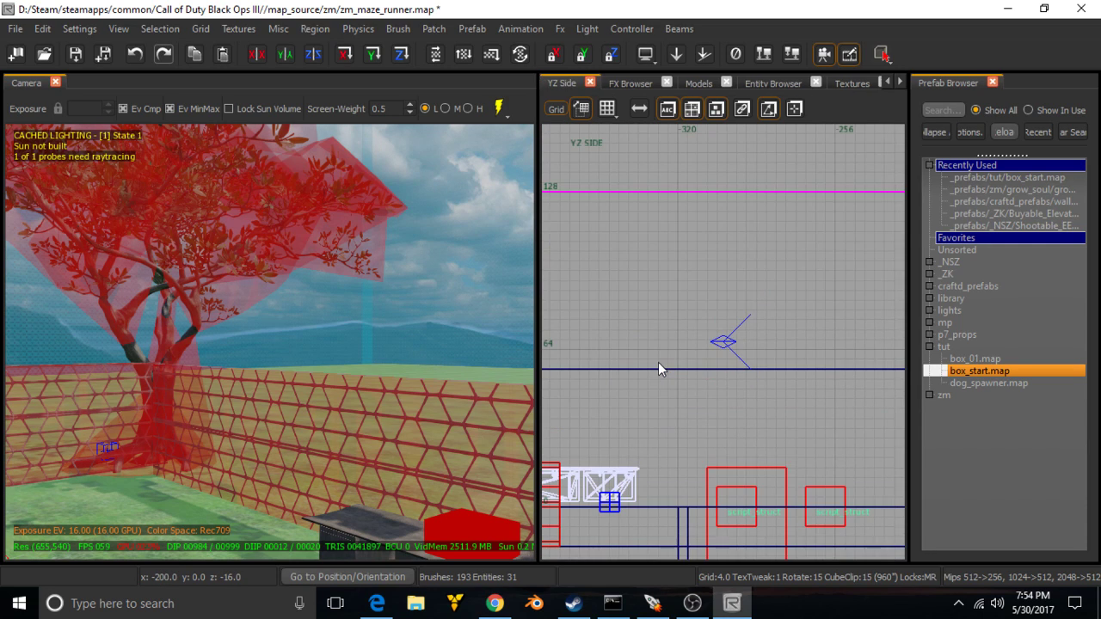
scroll(713, 439, "down", 3)
key("ctrl+Tab")
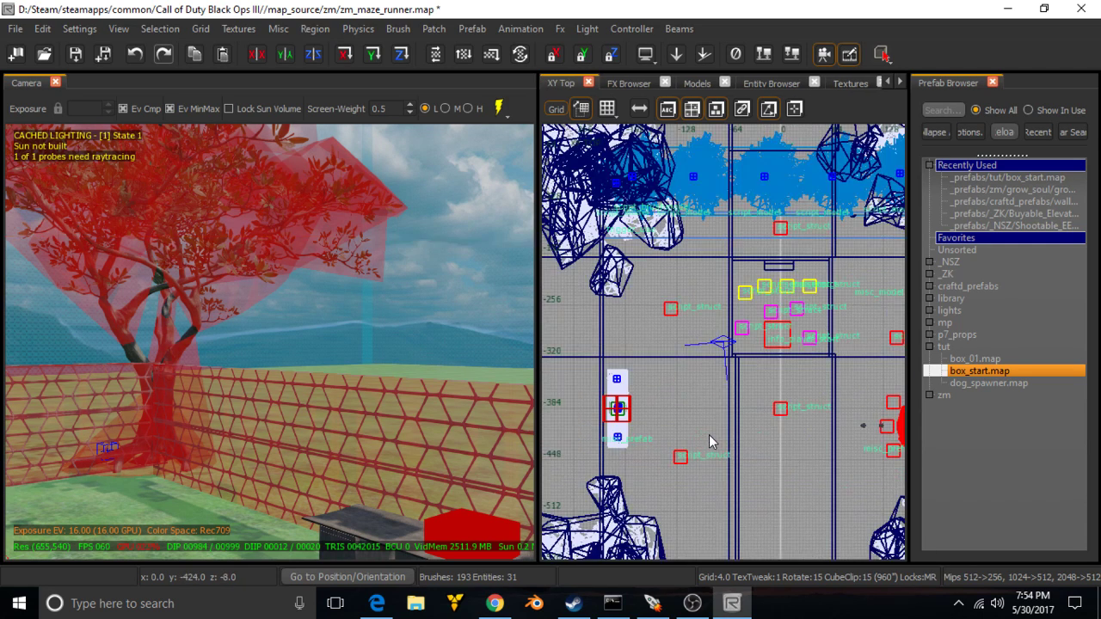
scroll(669, 396, "up", 6)
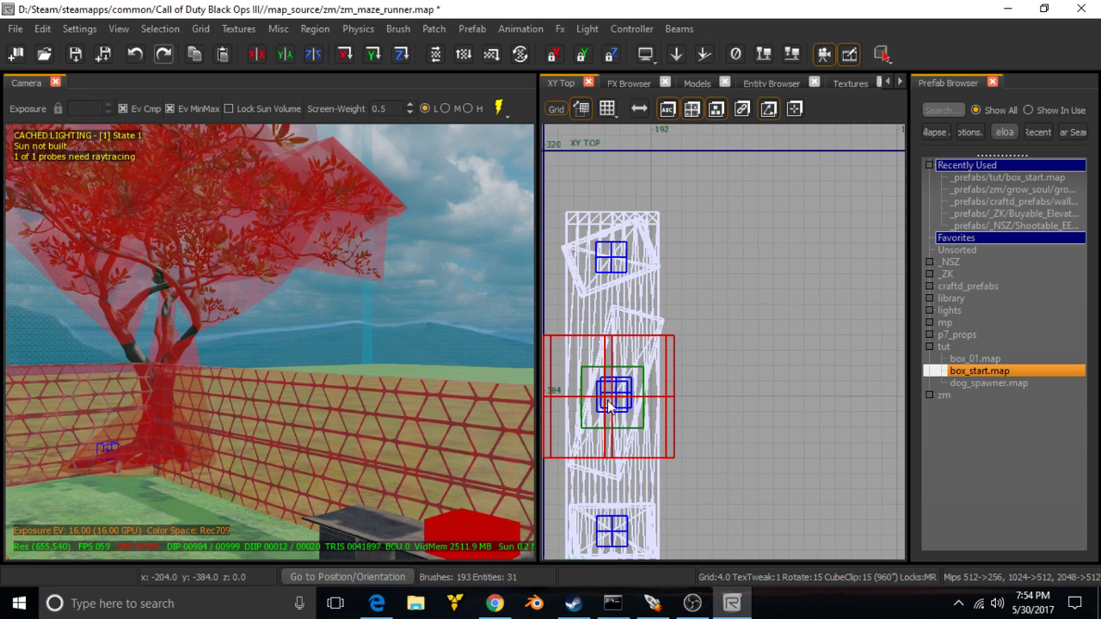
scroll(608, 407, "up", 3)
scroll(707, 389, "down", 3)
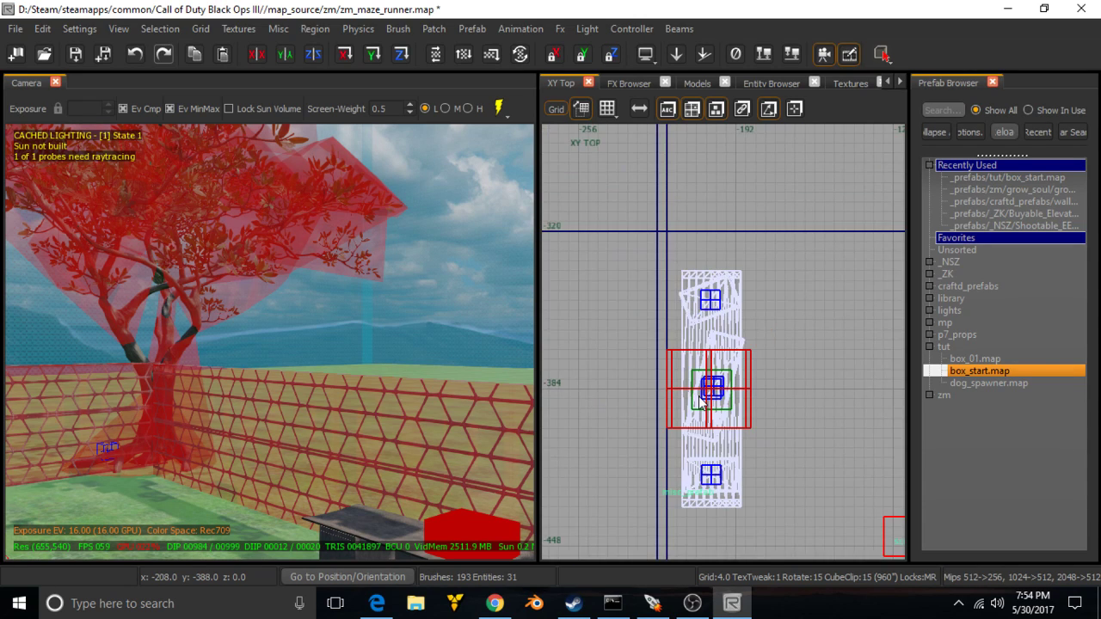
mouse_move(678, 271)
left_mouse_down()
mouse_move(745, 418)
mouse_move(747, 520)
left_mouse_up()
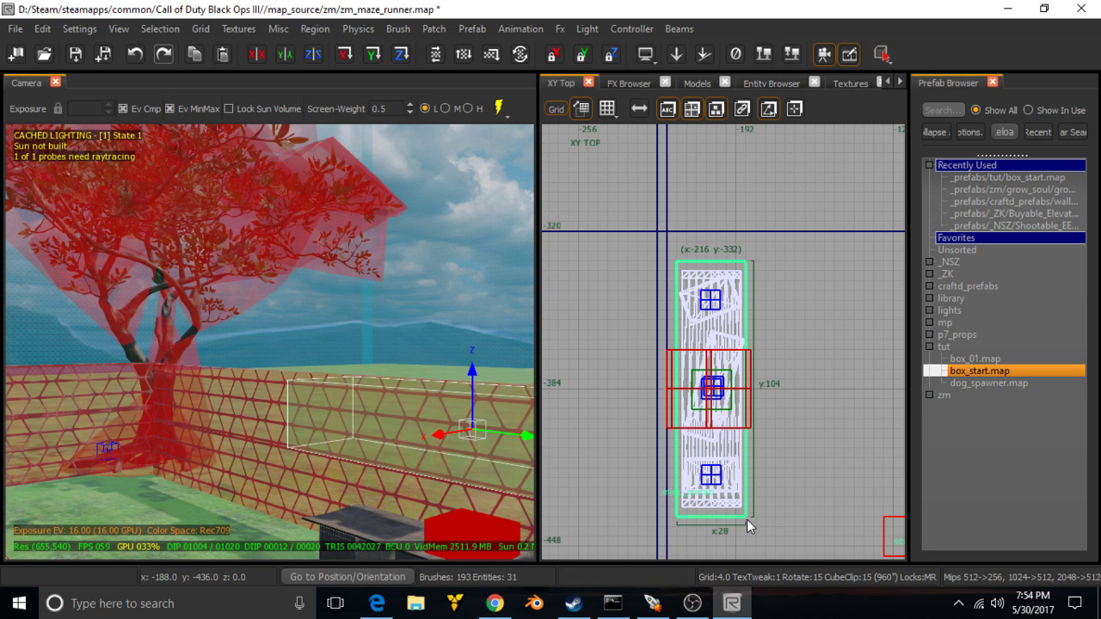
Lower the new brush over the mystery box and extend its top to a height of about 120 units.
key("ctrl+Tab")
left_click_drag(713, 356, 721, 478)
right_click_drag(513, 469, 420, 467)
key("ctrl+Tab")
mouse_move(697, 348)
left_mouse_down()
mouse_move(688, 322)
mouse_move(711, 280)
mouse_move(712, 177)
left_mouse_up()
key("ctrl+Tab")
key("ctrl+Tab")
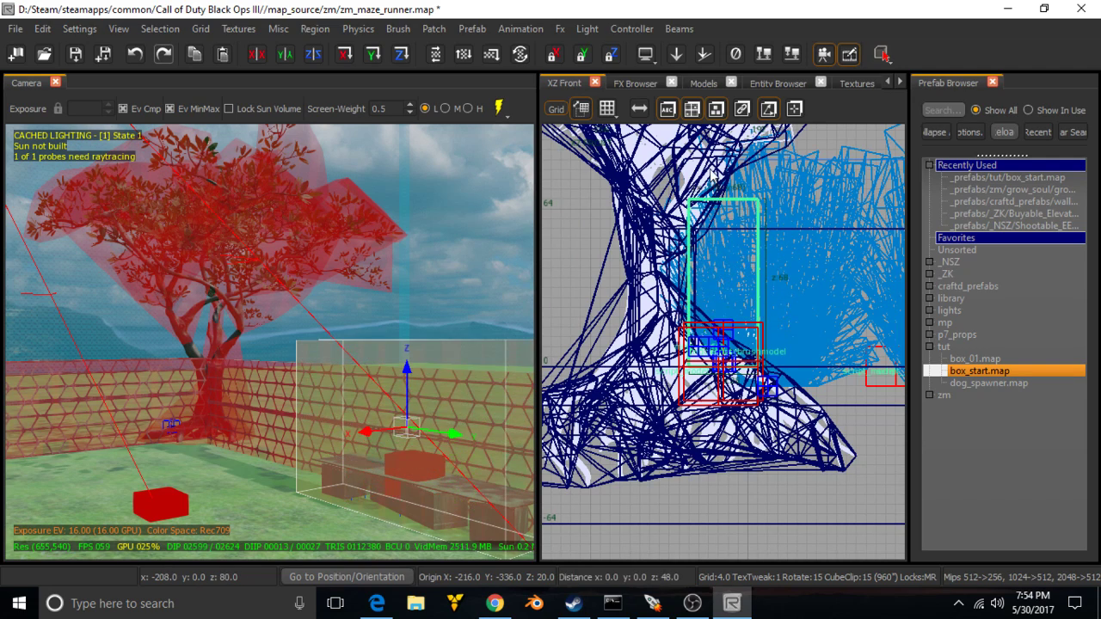
right_click_drag(717, 298, 713, 367)
mouse_move(726, 239)
left_mouse_down()
mouse_move(714, 159)
mouse_move(727, 233)
left_mouse_up()
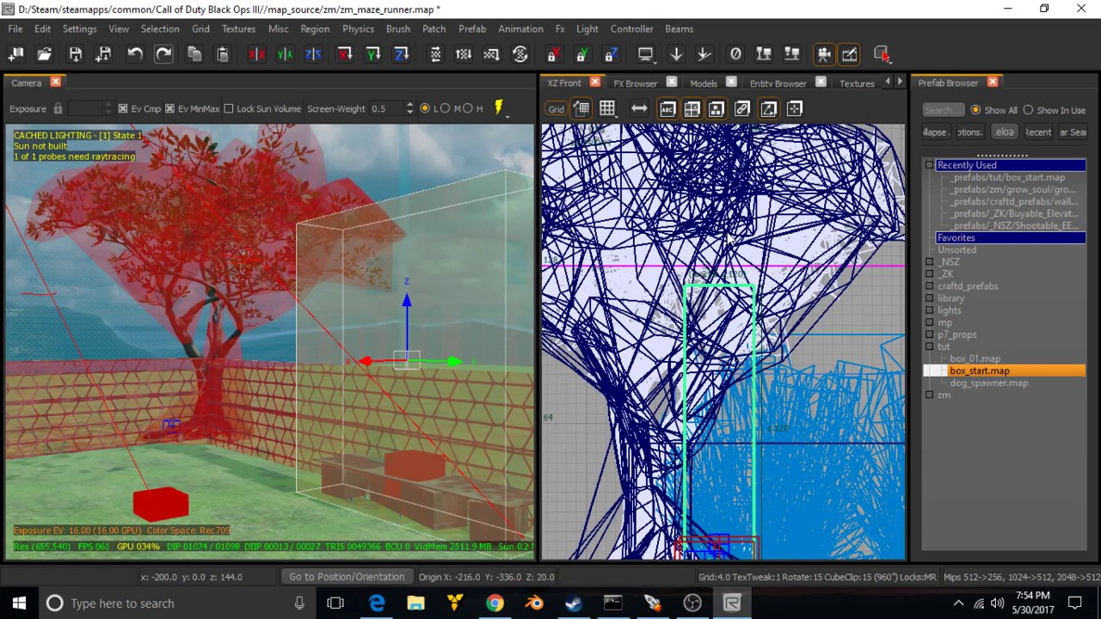
key("ctrl+Tab")
key("ctrl+Tab")
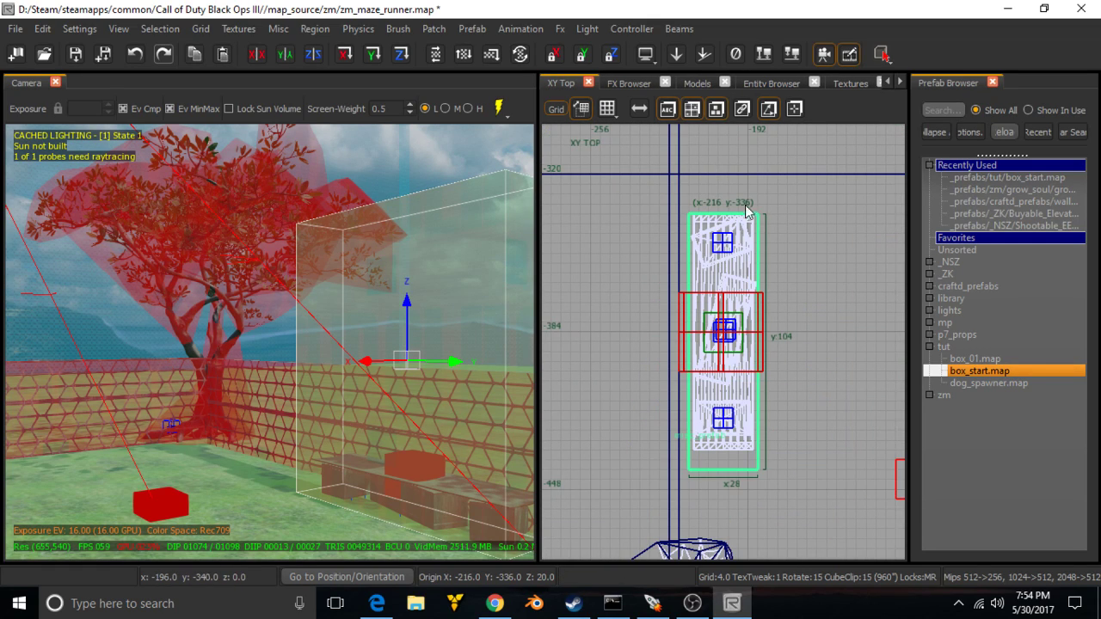
Apply the clip texture to the brush around the mystery box and deselect it.
left_click(852, 83)
left_click(647, 297)
left_click(652, 253)
key("Escape")
mouse_move(402, 387)
right_mouse_down()
mouse_move(481, 386)
mouse_move(223, 383)
mouse_move(344, 378)
right_mouse_up()
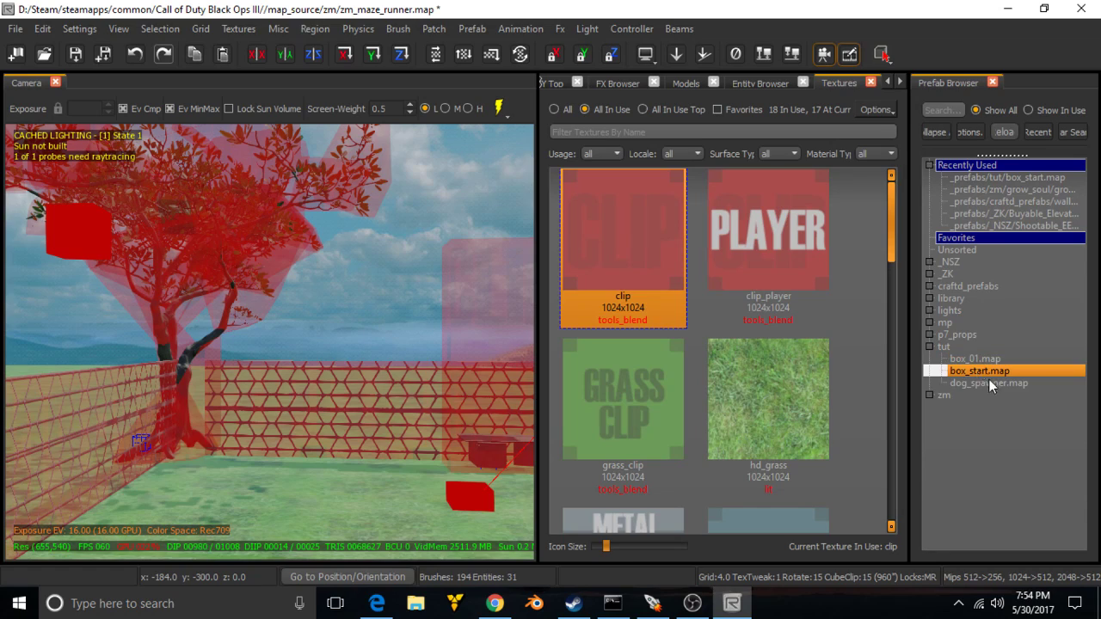
Place the dog_spawner.map prefab from the tut folder on the grass near the tree and raise it above the ground.
left_click_drag(995, 389, 751, 392)
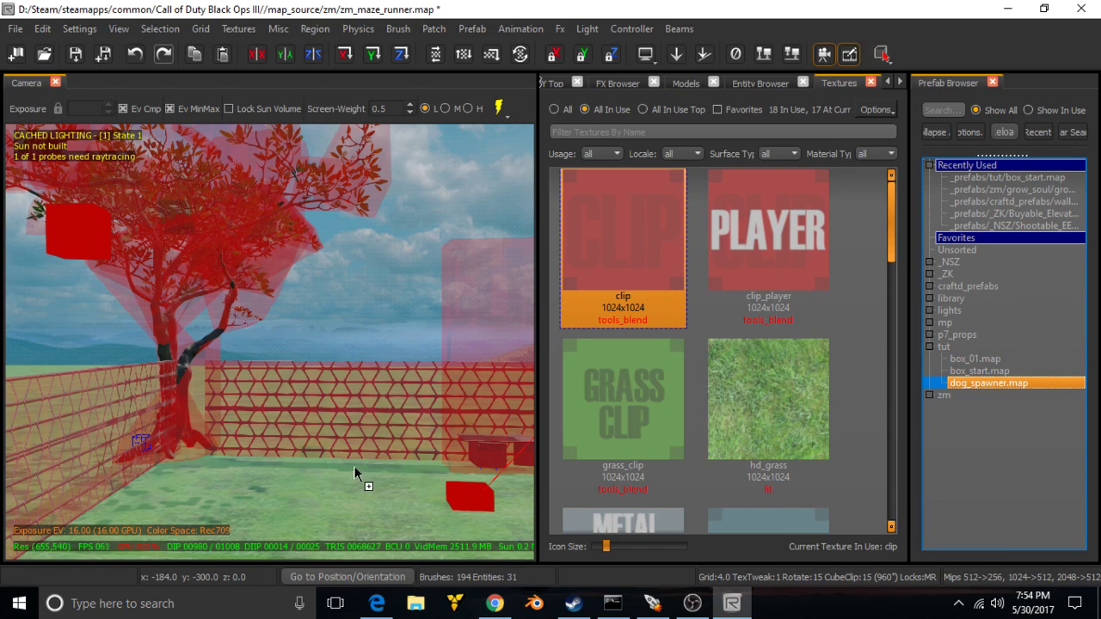
left_click_drag(351, 467, 351, 467)
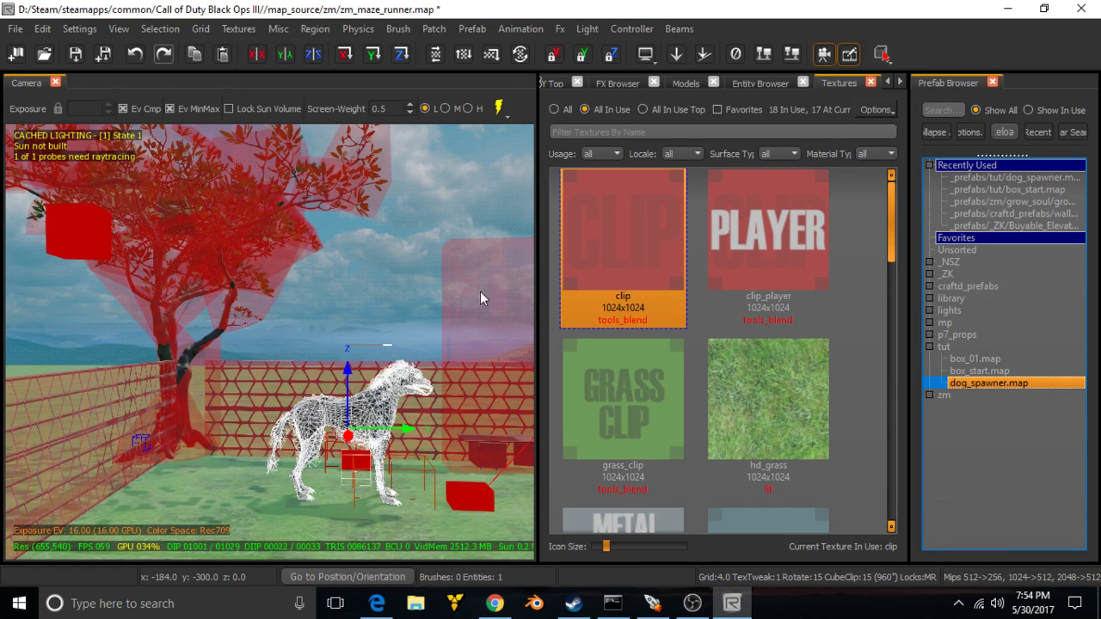
key("Escape")
left_click(355, 413, "shift")
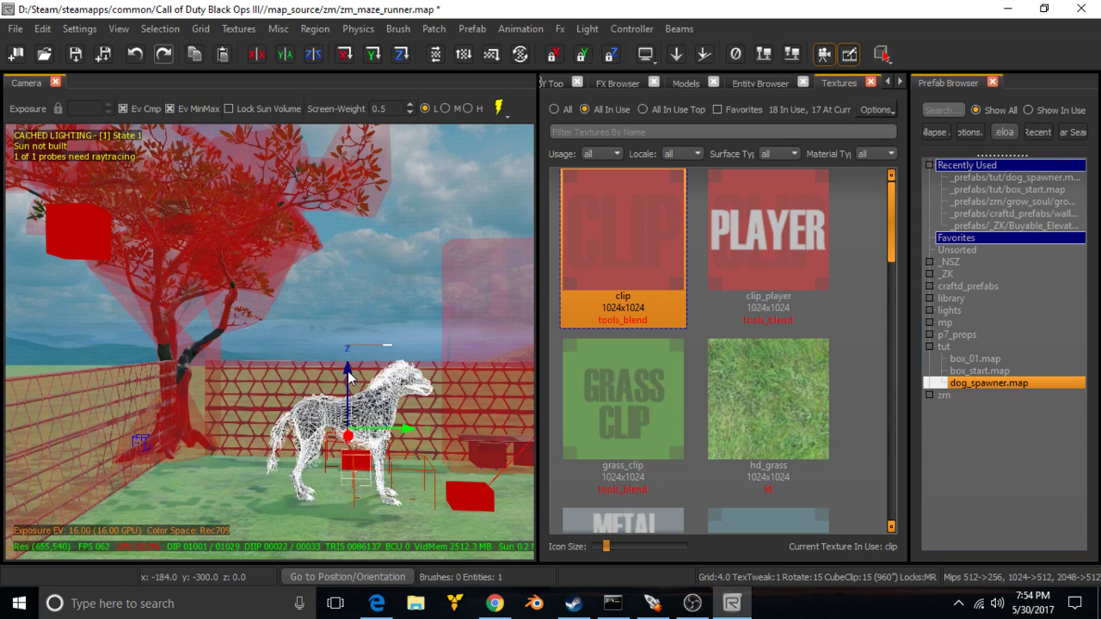
left_click_drag(347, 368, 335, 298)
Stamp the dog_spawner prefab into separate entities and move the zombie dog actor spawner 140 units straight down, below the ground.
right_click(339, 312)
mouse_move(626, 69)
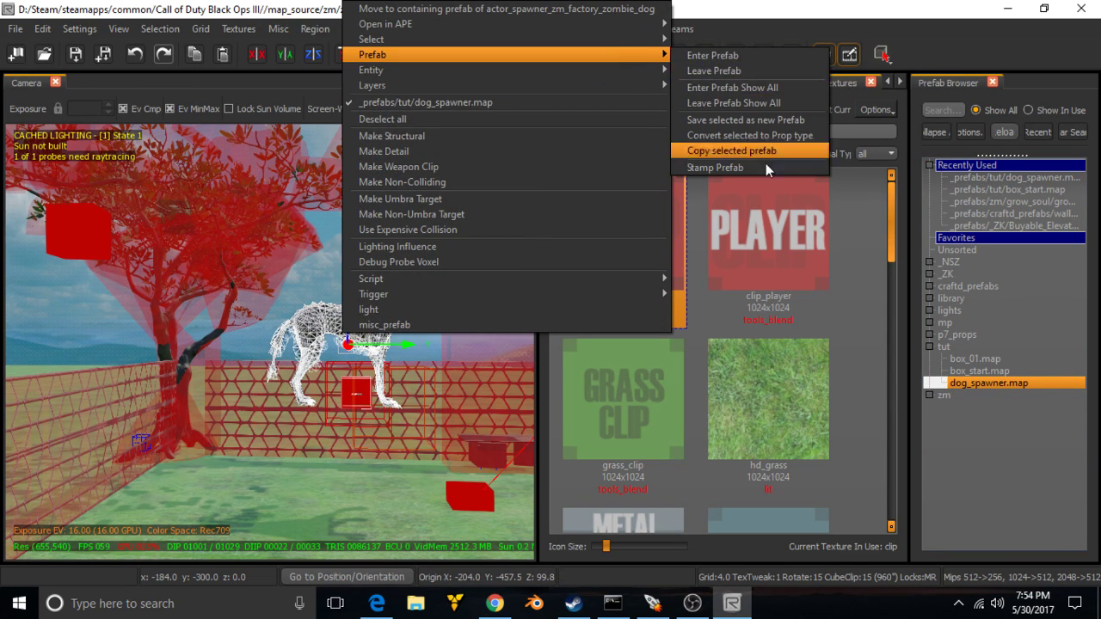
left_click(765, 164)
left_click(347, 339)
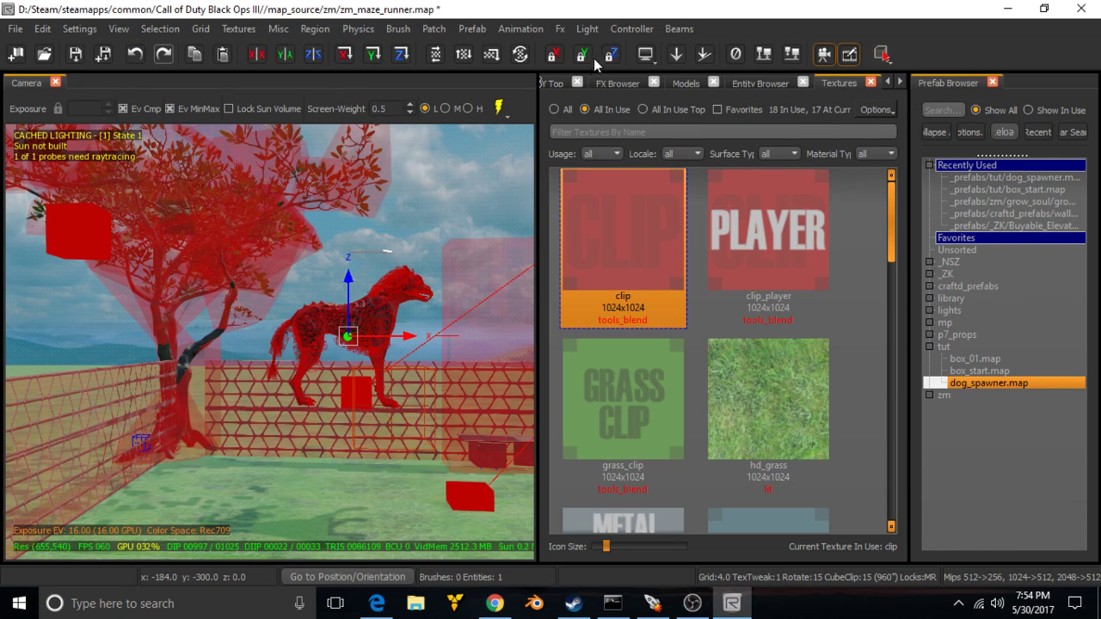
left_click_drag(349, 284, 359, 413)
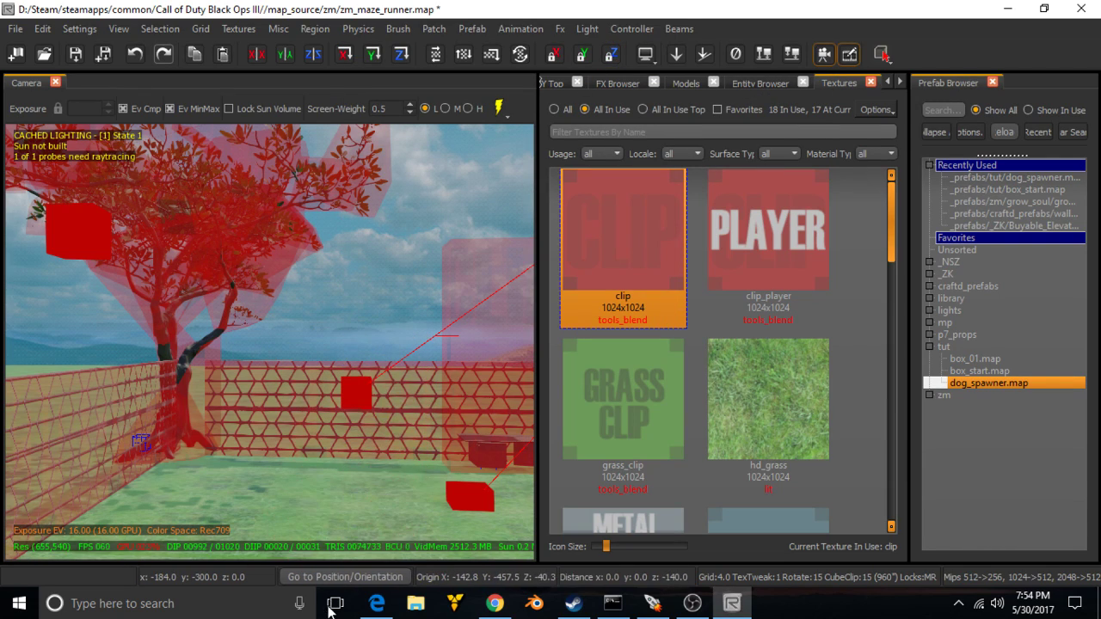
Check the entity info of the stamped script_struct on its own, including its targetname and script_noteworthy.
key("n")
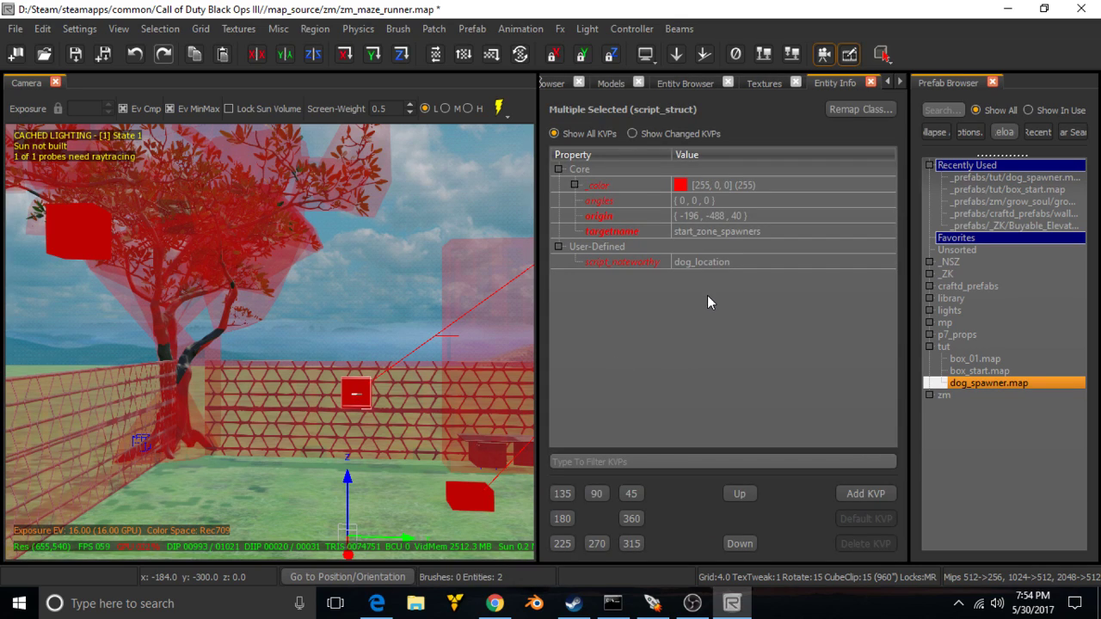
key("Escape")
left_click(349, 393)
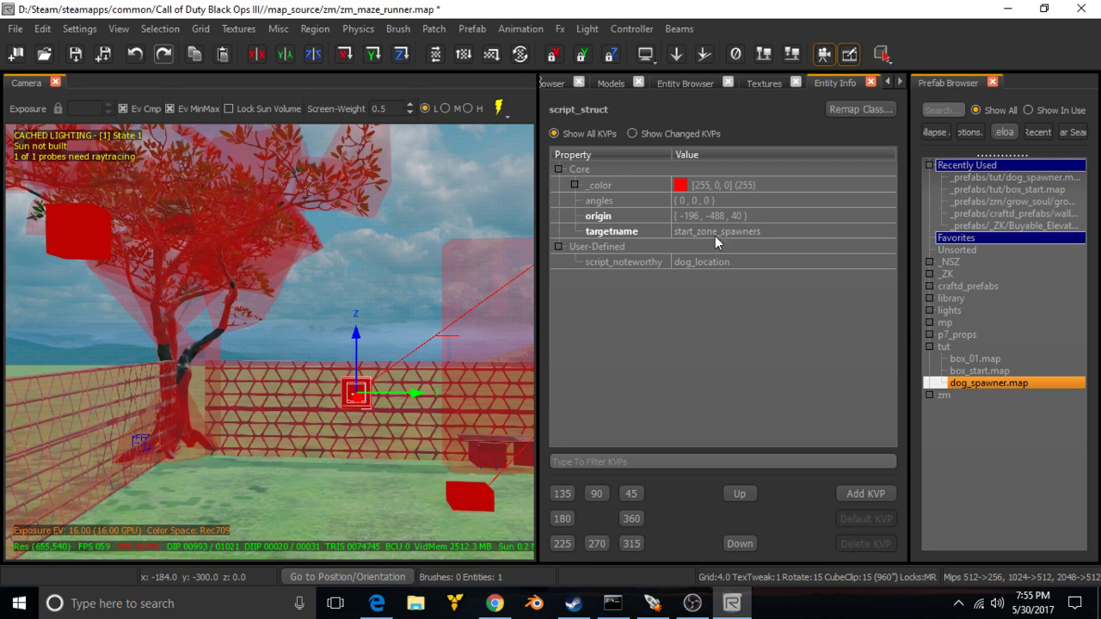
Move the dog_location struct northward into open ground, away from the dog actor spawner, and rotate it -68 degrees about Z.
key("Escape")
left_click(361, 400, "shift")
left_click(888, 82)
left_click(887, 81)
left_click(562, 83)
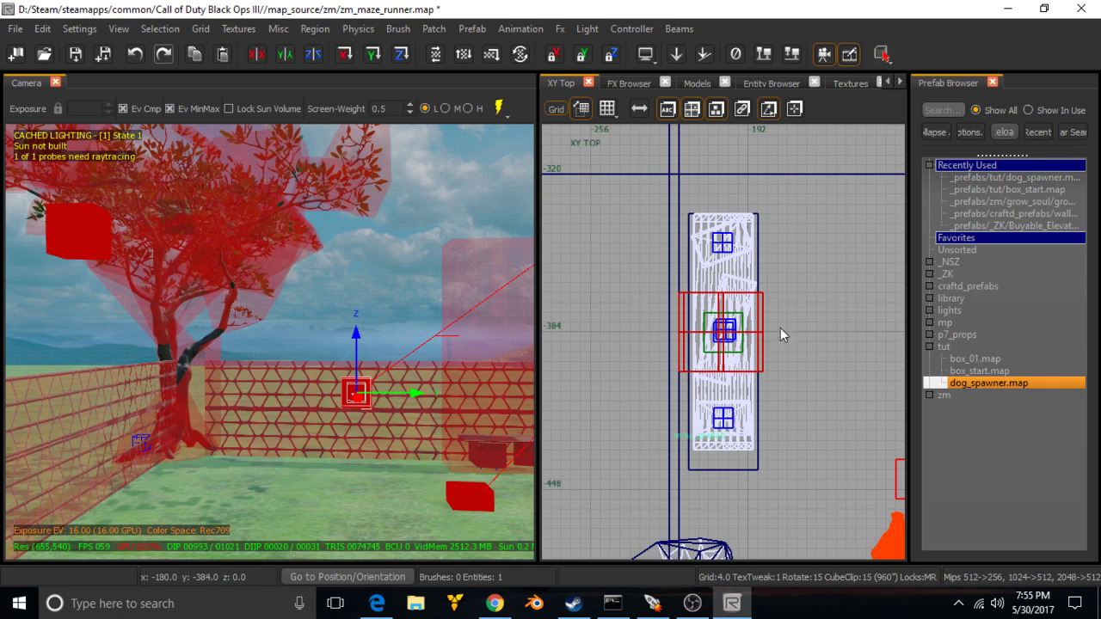
scroll(779, 338, "down", 5)
scroll(774, 316, "up", 3)
left_click_drag(773, 318, 855, 275)
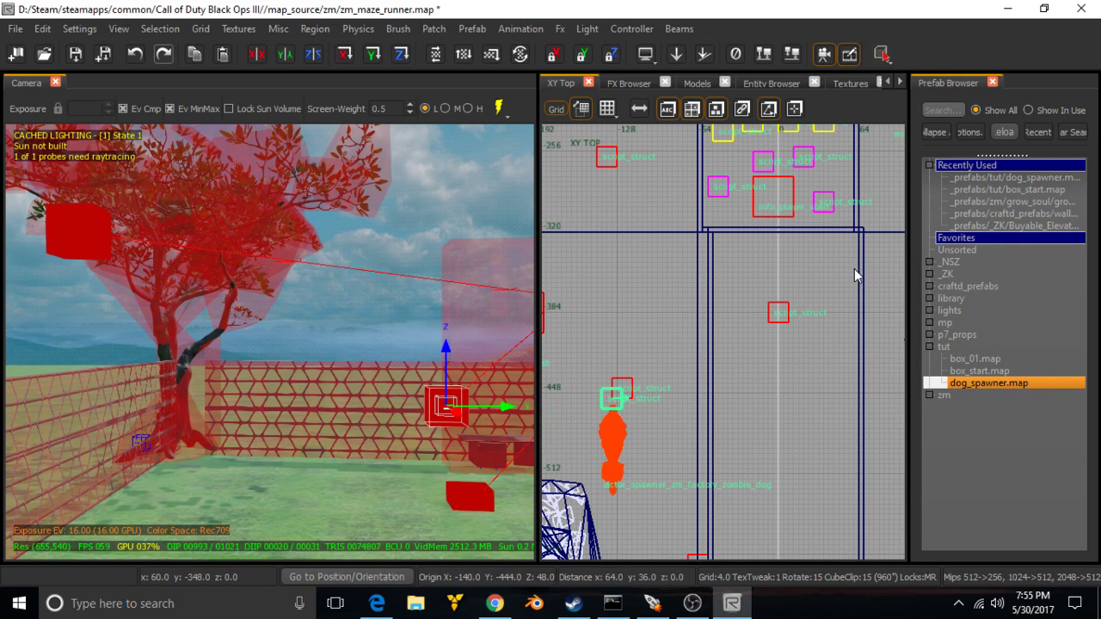
left_click_drag(600, 402, 647, 301)
key("r")
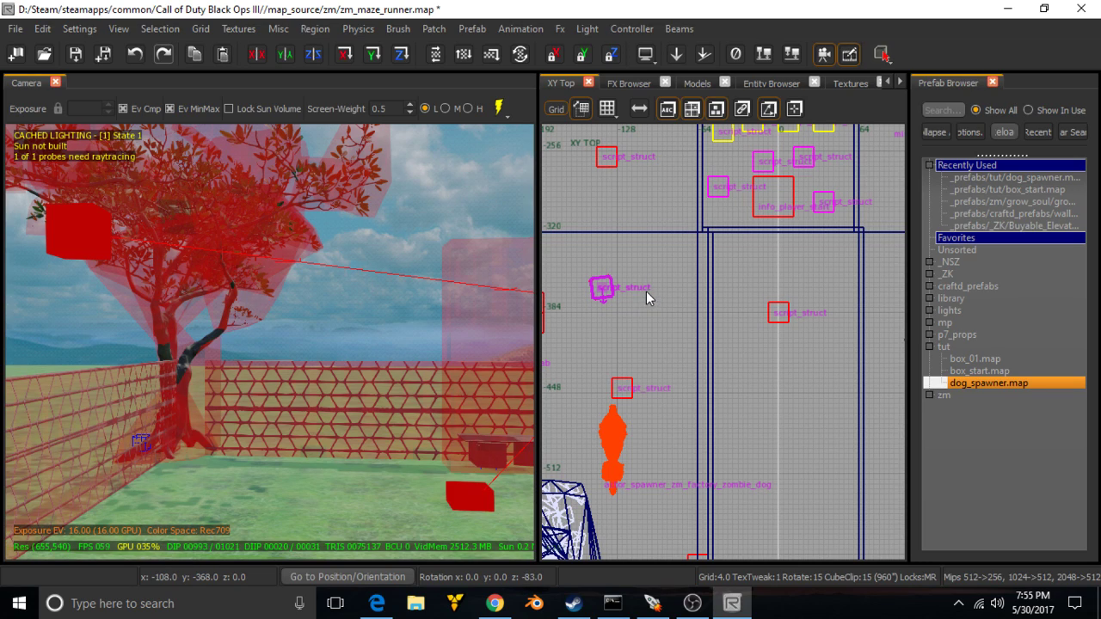
key("r")
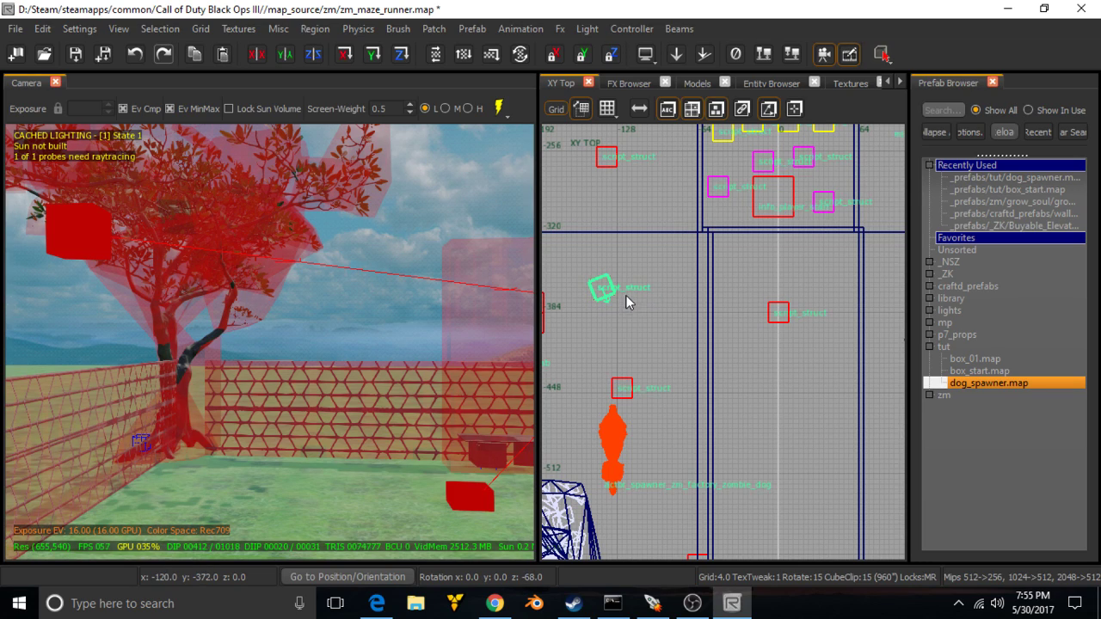
Duplicate the rotated dog_location struct and place the copy at about -116, -292, 48.
scroll(628, 293, "down", 1)
left_click_drag(618, 280, 650, 216)
mouse_move(649, 216)
right_mouse_down()
mouse_move(645, 331)
mouse_move(651, 317)
right_mouse_up()
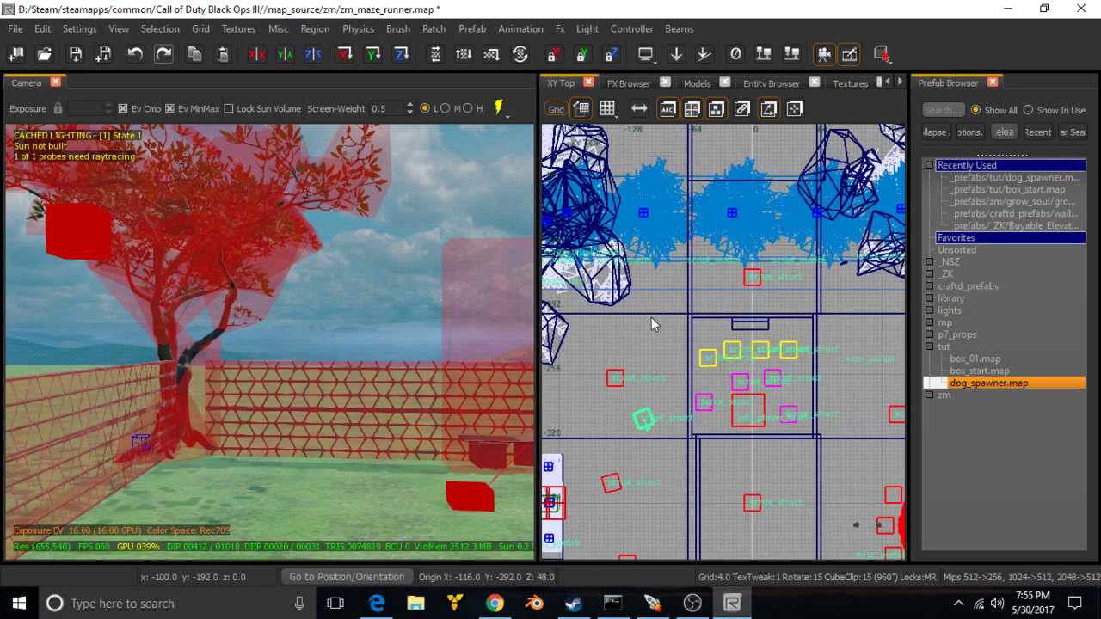
Move the duplicated dog_location struct to -156, -216, 48 and deselect it.
mouse_move(647, 420)
left_mouse_down()
mouse_move(628, 337)
mouse_move(604, 343)
left_mouse_up()
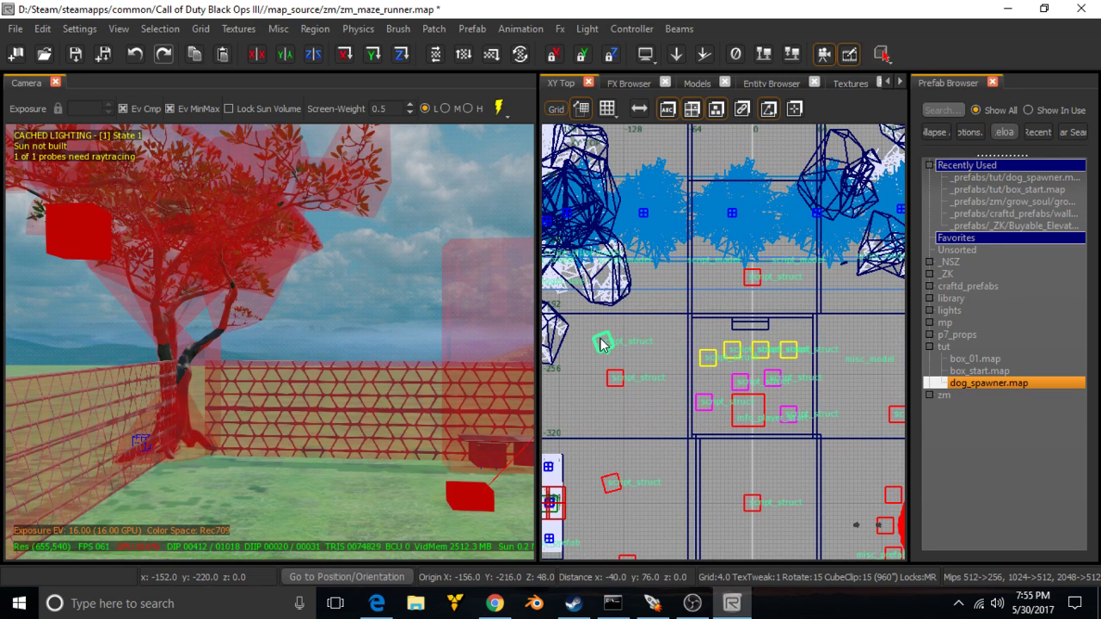
key("Escape")
Select the large volume brush enclosing the walled area and adjust its north and west sides to sit near the walls.
mouse_move(494, 348)
right_mouse_down()
mouse_move(525, 348)
mouse_move(525, 336)
mouse_move(516, 348)
mouse_move(370, 348)
mouse_move(461, 323)
right_mouse_up()
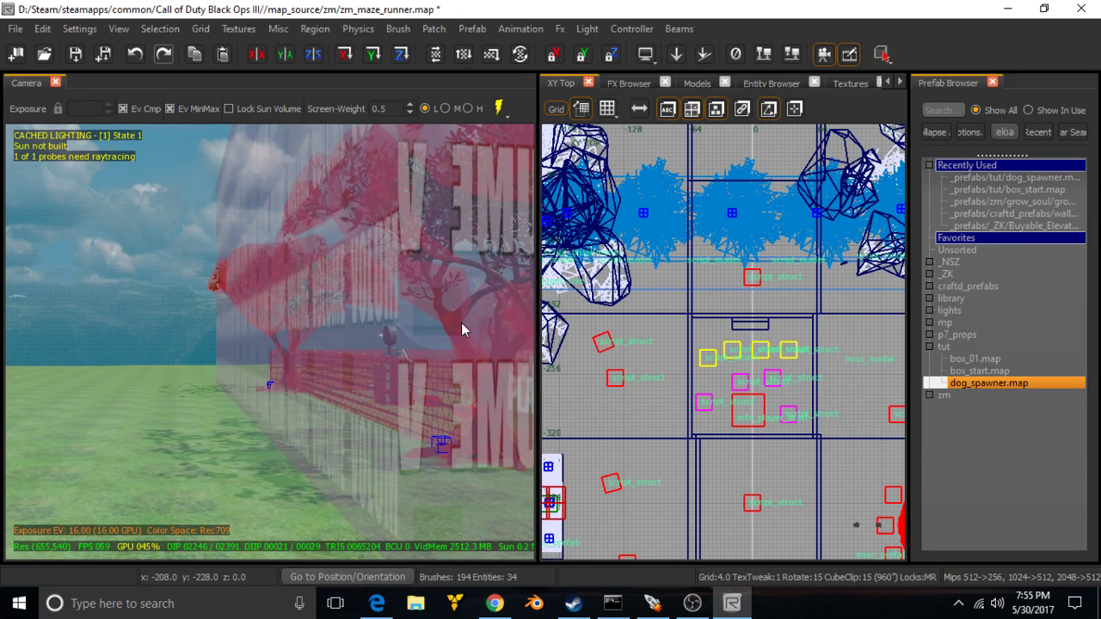
left_click(461, 323, "shift")
scroll(769, 322, "down", 4)
left_click_drag(762, 232, 770, 272)
scroll(758, 286, "up", 4)
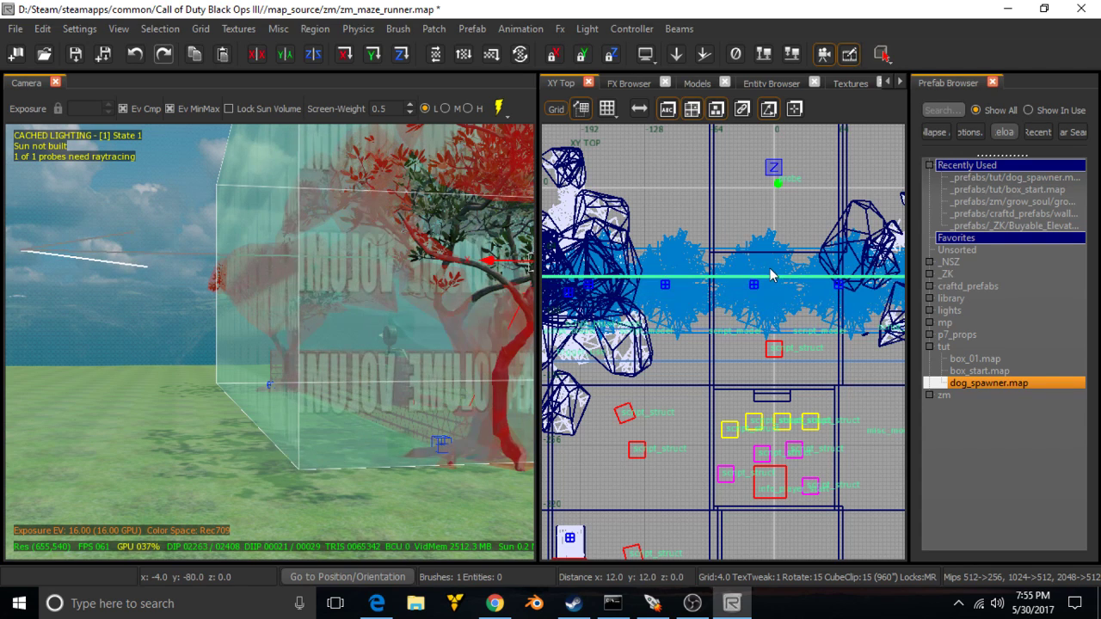
right_click_drag(772, 322, 879, 279)
scroll(773, 323, "down", 2)
left_click_drag(603, 374, 708, 393)
scroll(699, 402, "up", 3)
scroll(708, 393, "down", 3)
Pull the volume's south side north to the southern wall.
right_click_drag(726, 445, 666, 269)
left_click_drag(696, 526, 698, 453)
scroll(696, 458, "up", 3)
scroll(697, 456, "up", 3)
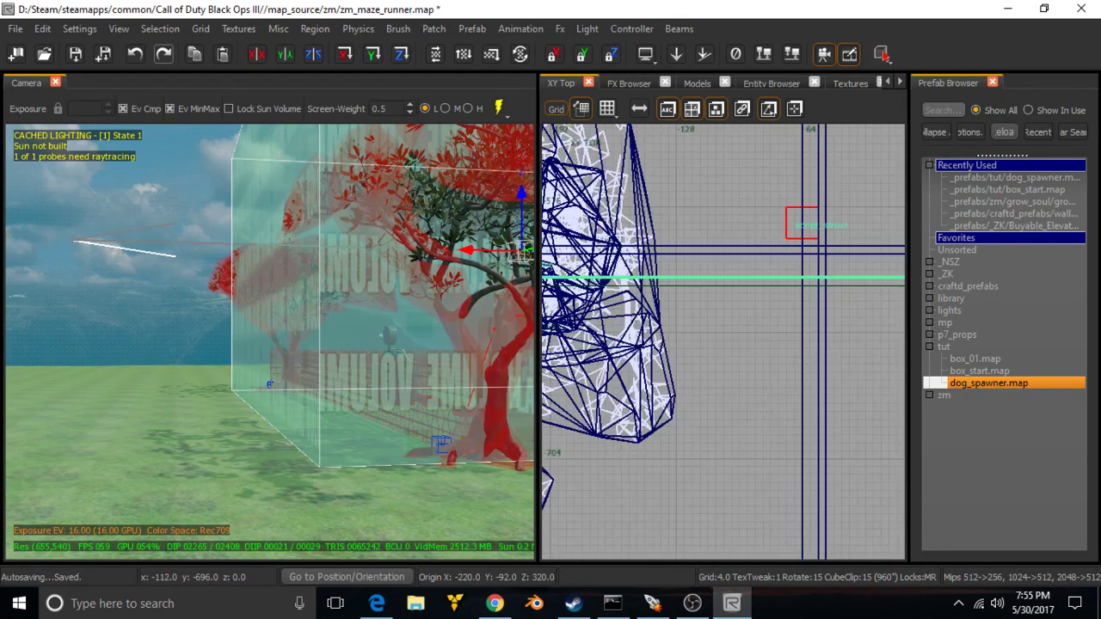
right_click_drag(704, 444, 673, 532)
left_click_drag(714, 426, 727, 395)
Pull the volume's east side west to the eastern wall and deselect the volume.
scroll(757, 415, "down", 5)
right_click_drag(757, 416, 518, 422)
scroll(758, 418, "down", 4)
scroll(784, 369, "up", 4)
left_click_drag(785, 370, 730, 379)
scroll(730, 379, "up", 4)
right_click_drag(705, 379, 714, 378)
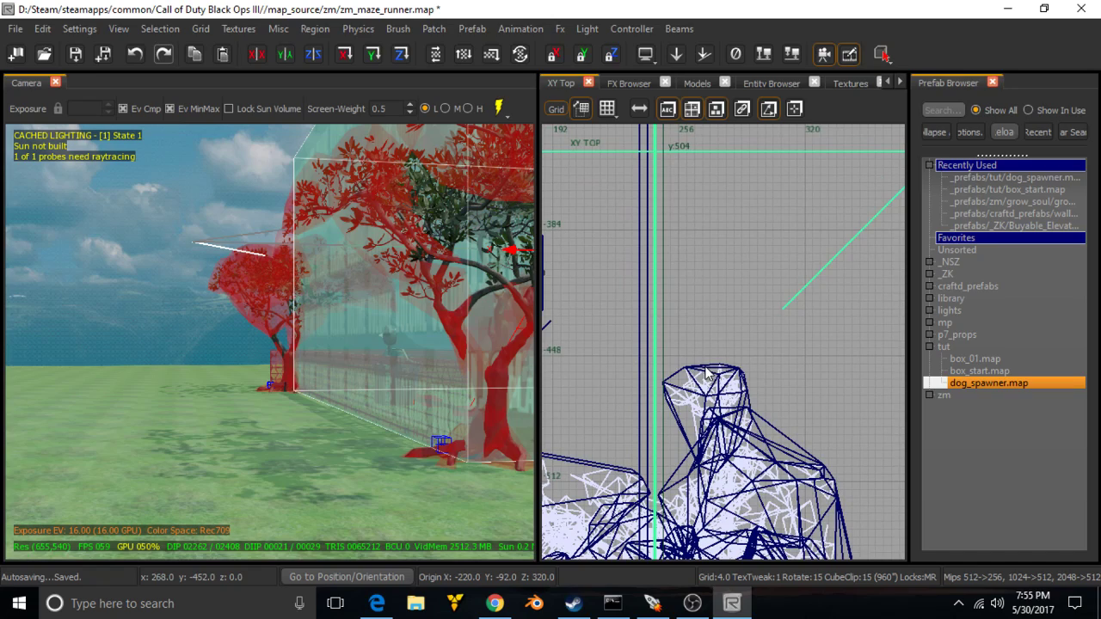
left_click_drag(715, 377, 698, 380)
right_click_drag(447, 388, 517, 430)
right_click_drag(383, 379, 428, 376)
key("Escape")
left_click(376, 291, "shift")
scroll(725, 386, "down", 5)
scroll(738, 416, "up", 3)
key("Escape")
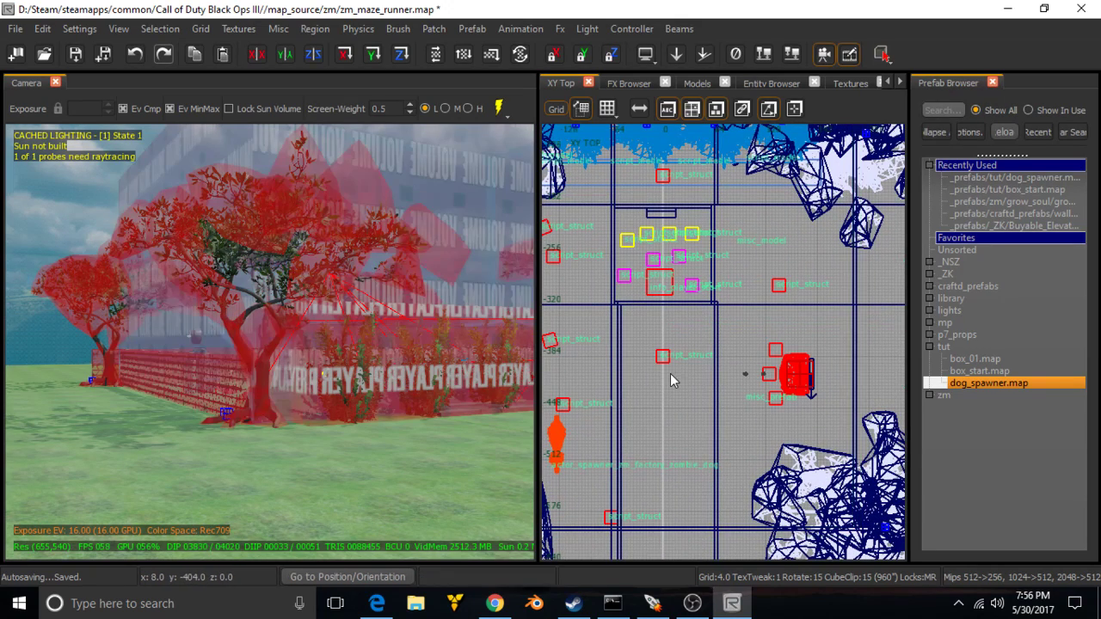
right_click_drag(390, 330, 417, 335)
Switch to the YouTube Live Dashboard in Chrome and send "wassup" in the live chat.
mouse_move(505, 616)
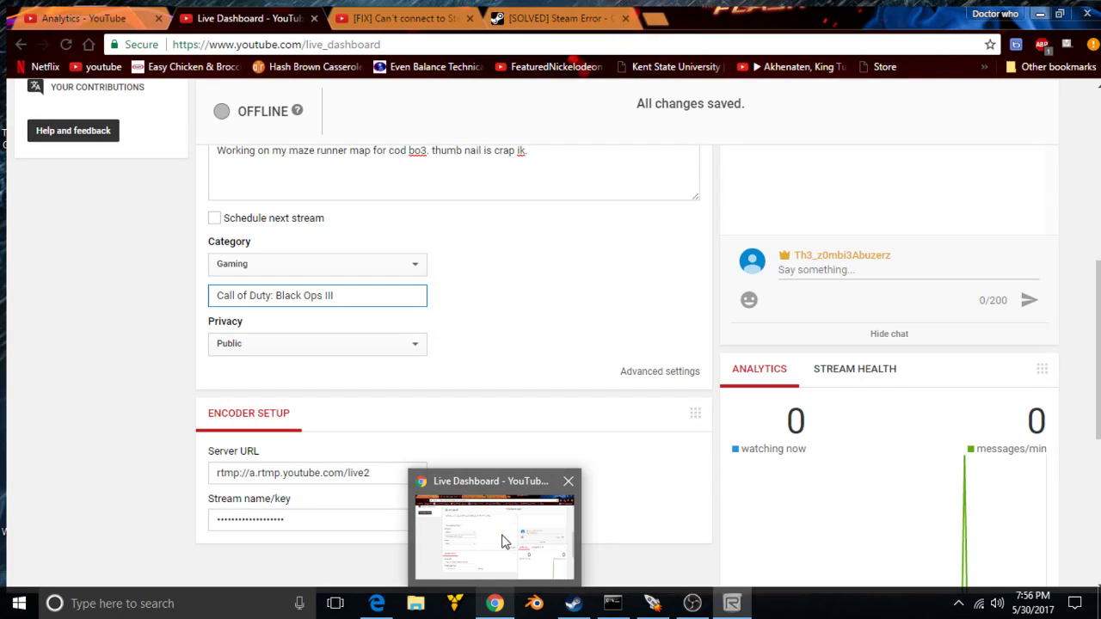
left_click(504, 540)
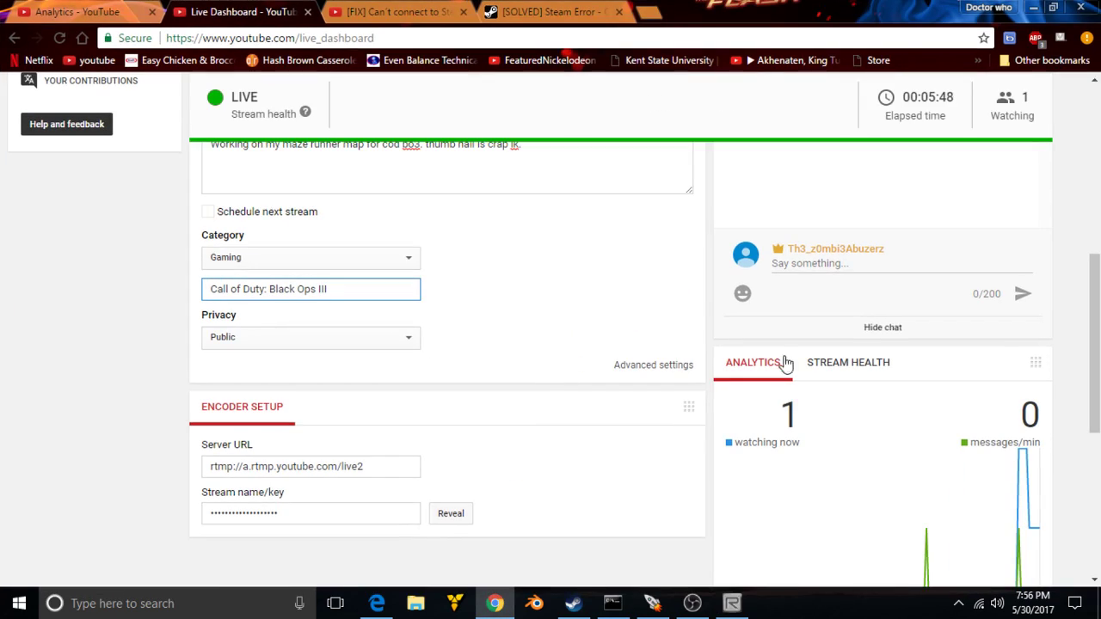
scroll(863, 430, "up", 3)
left_click(836, 505)
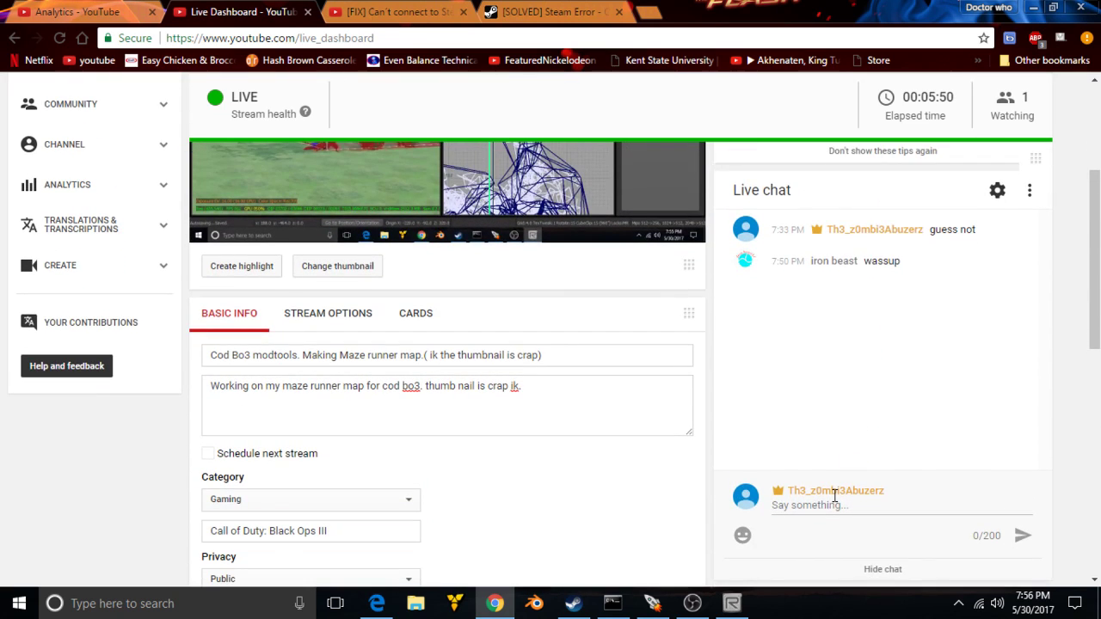
left_click(878, 510)
type("wassup")
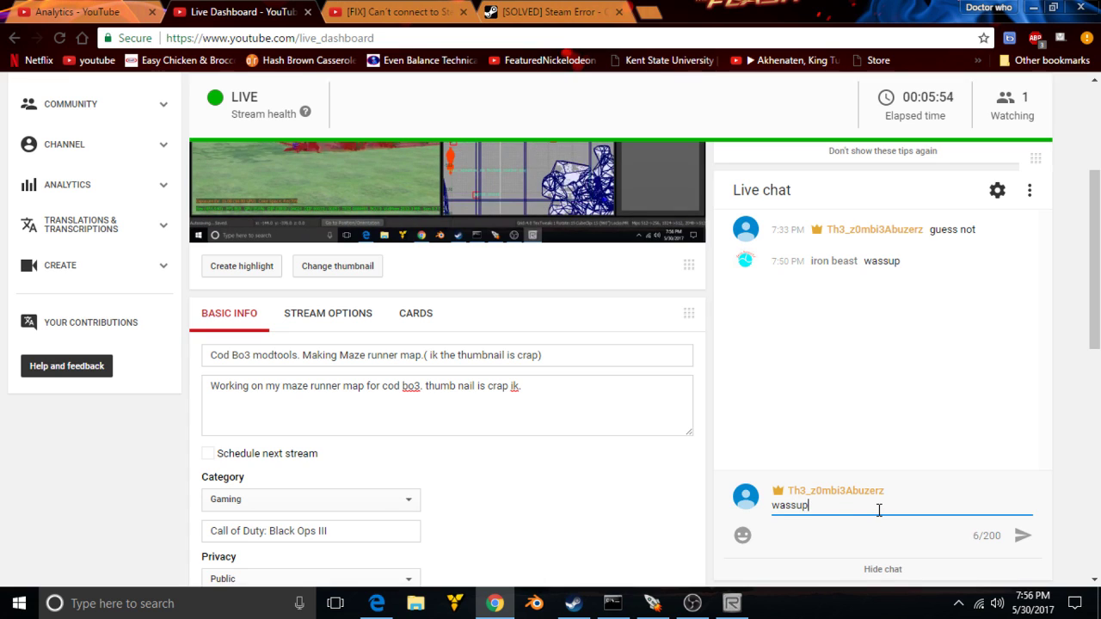
key("Return")
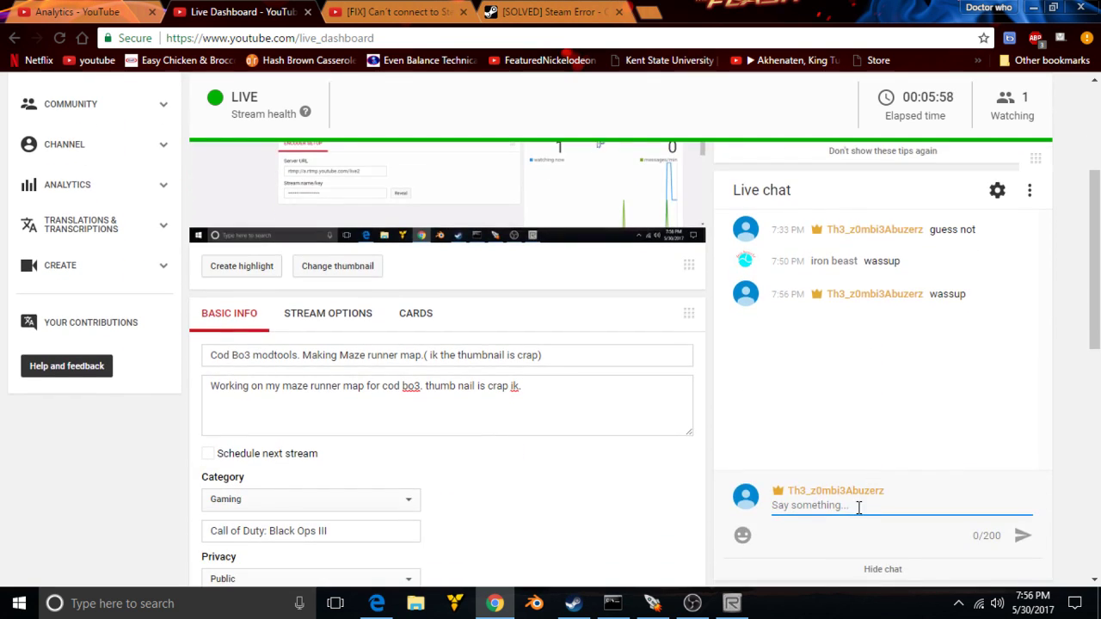
Send the live chat message "prob going to be on yt lot on this stream cuz idk how to do everything on the modtools lol".
type("prob going to")
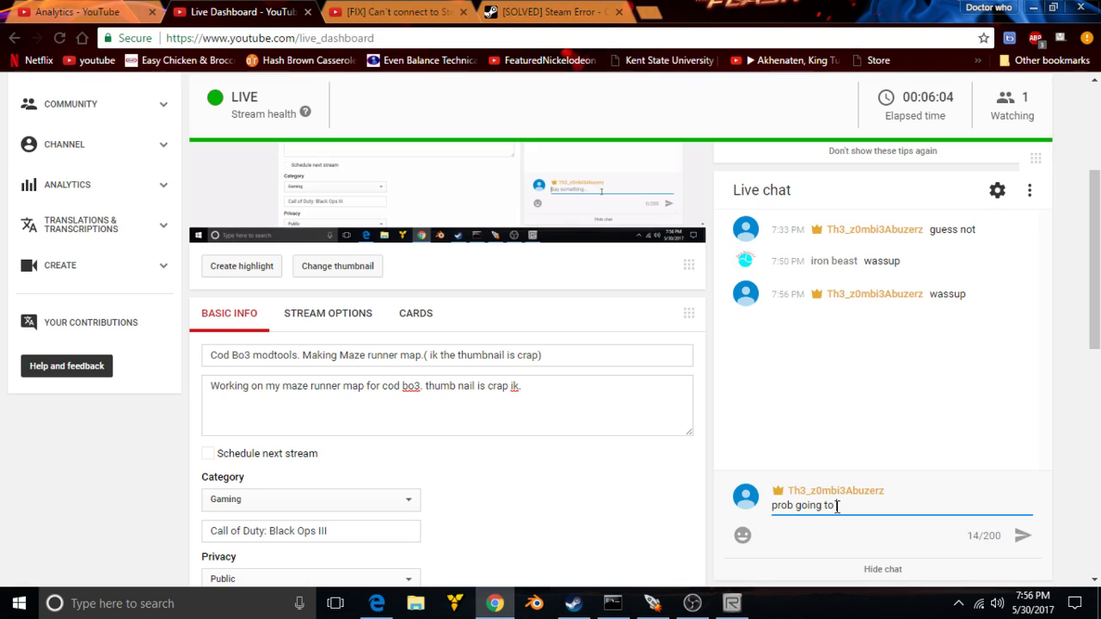
type("yt a")
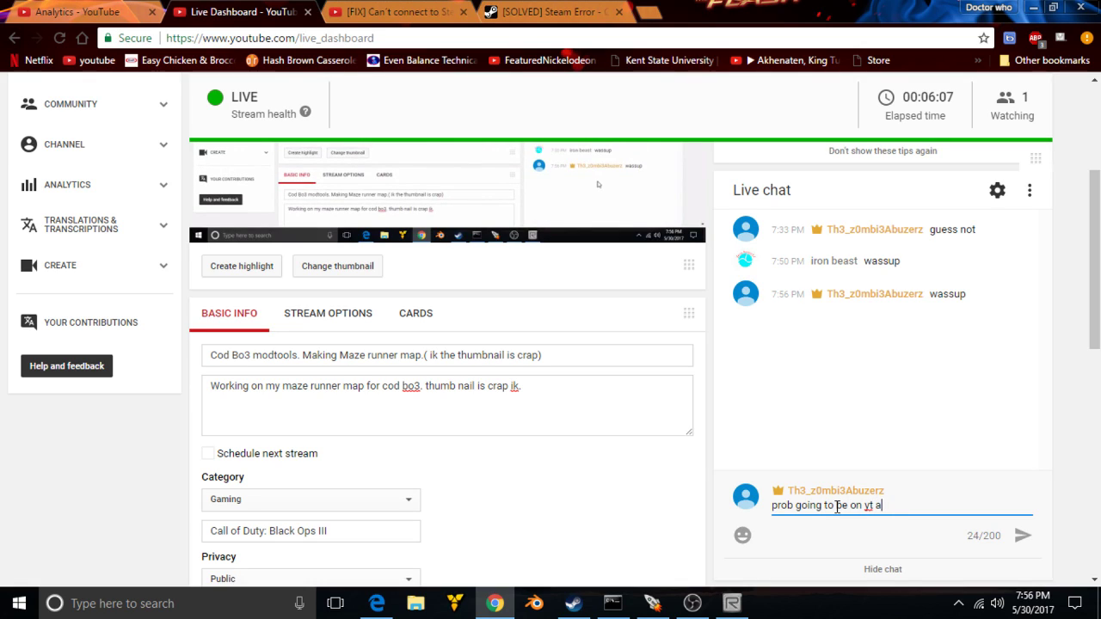
key("BackSpace")
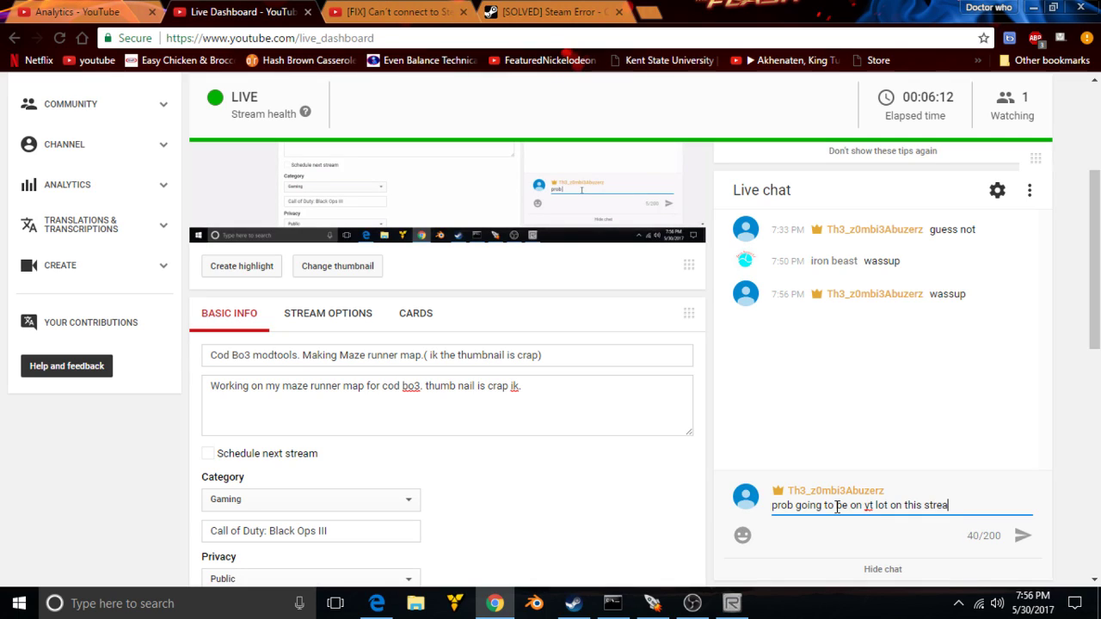
type("lot on this stream c")
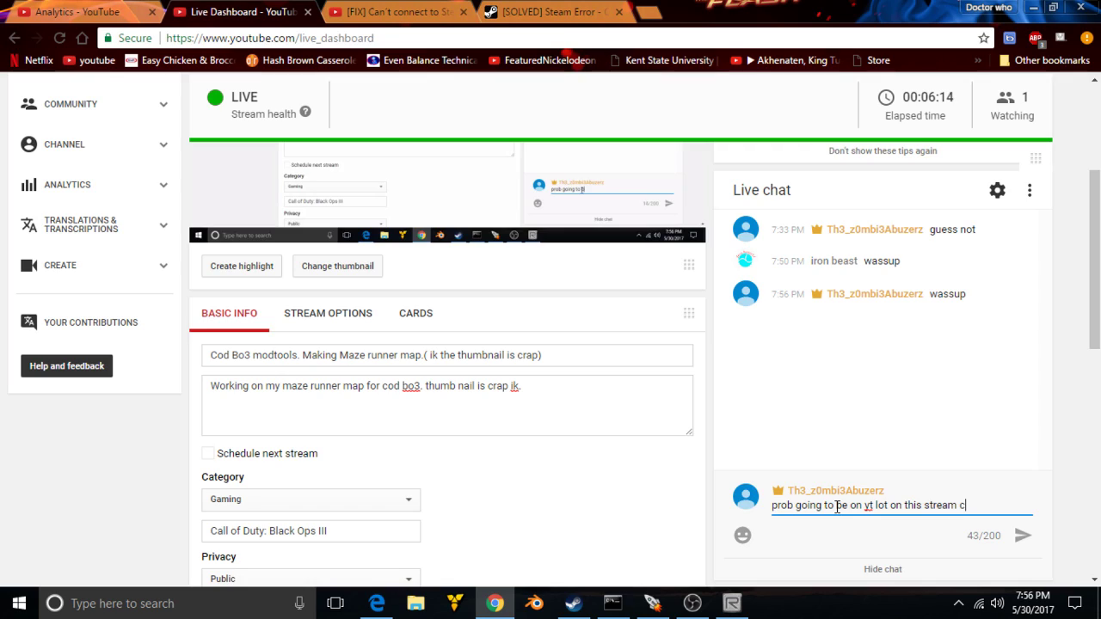
type("uz idk how to do every")
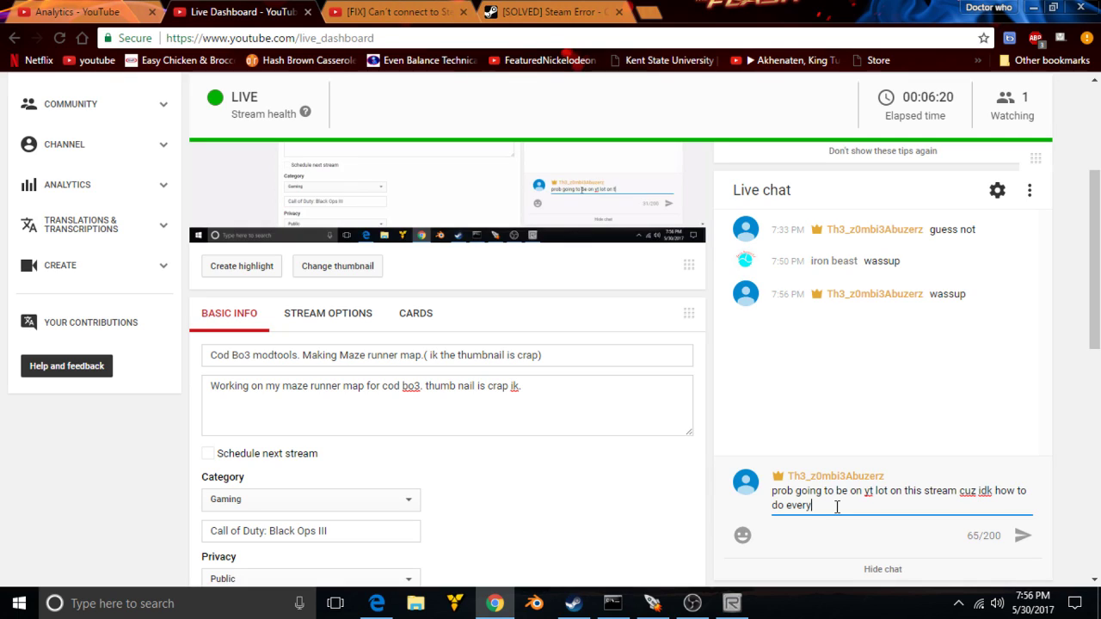
type("thing on the modto")
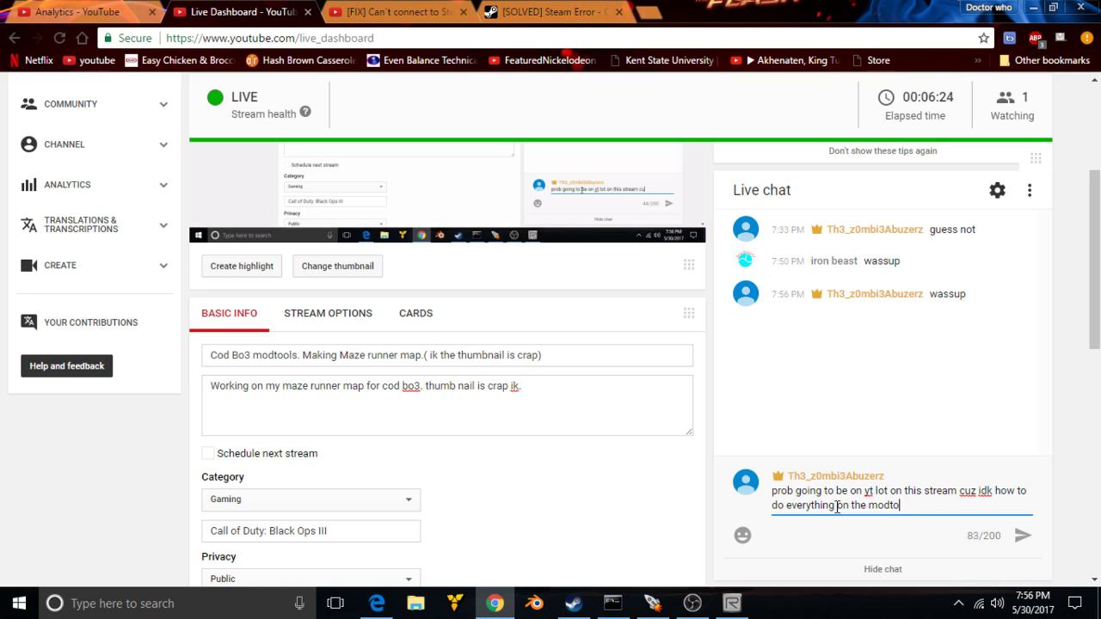
type("ols lol")
key("Return")
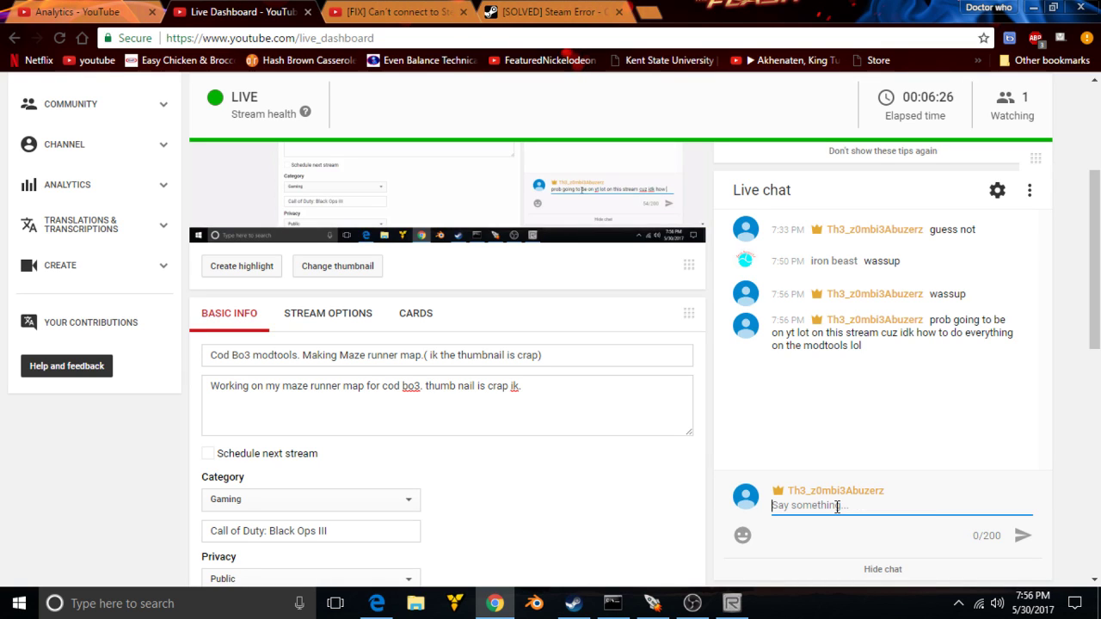
Search Google in a new tab for "how to set up zones cod bo3" and open the Tutorial 10 - Zones and Zombie Spawners video.
scroll(437, 356, "up", 3)
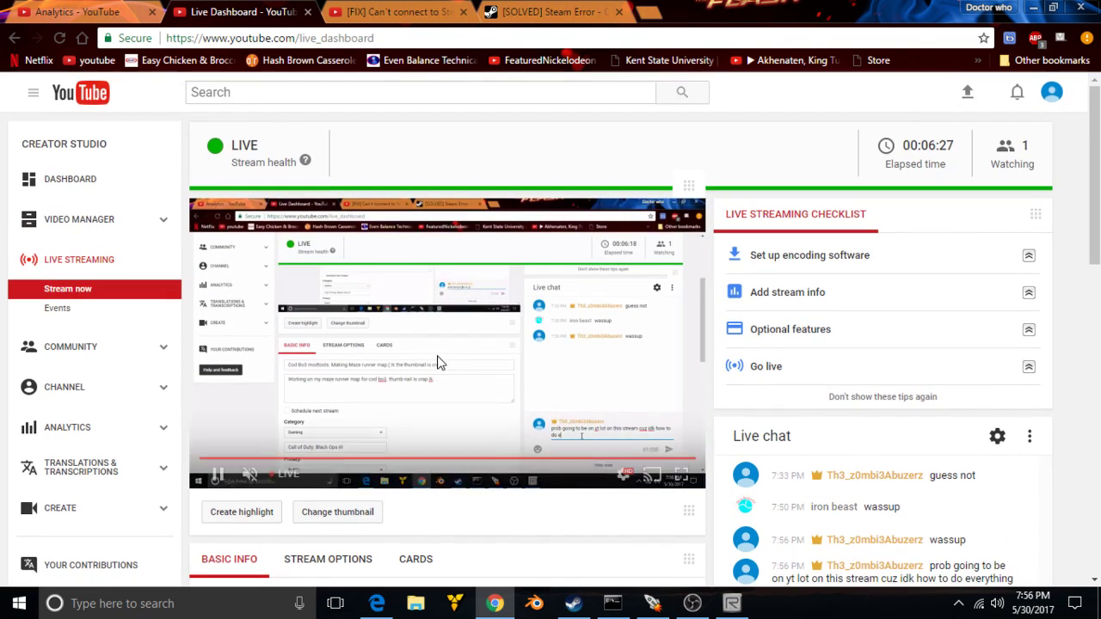
left_click(456, 8)
left_click(650, 11)
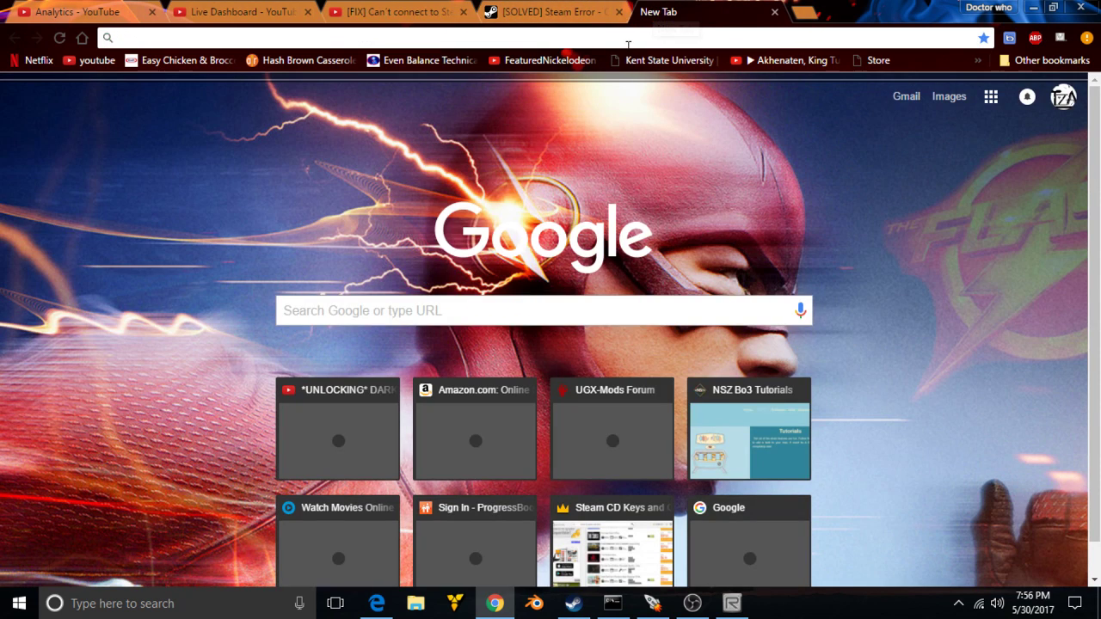
type("how to ")
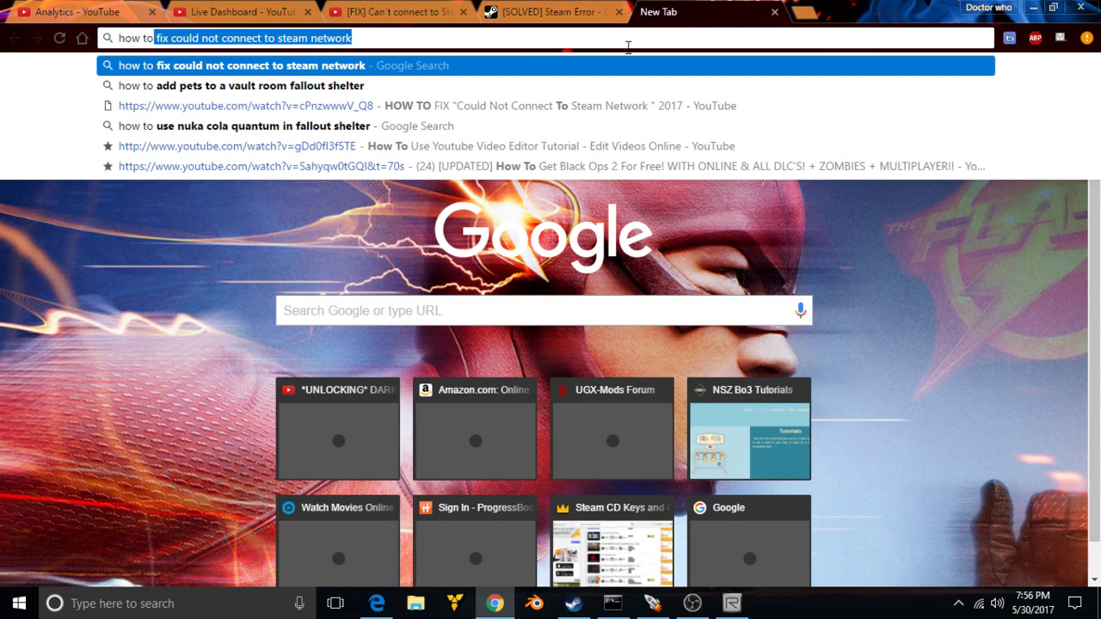
type("set u")
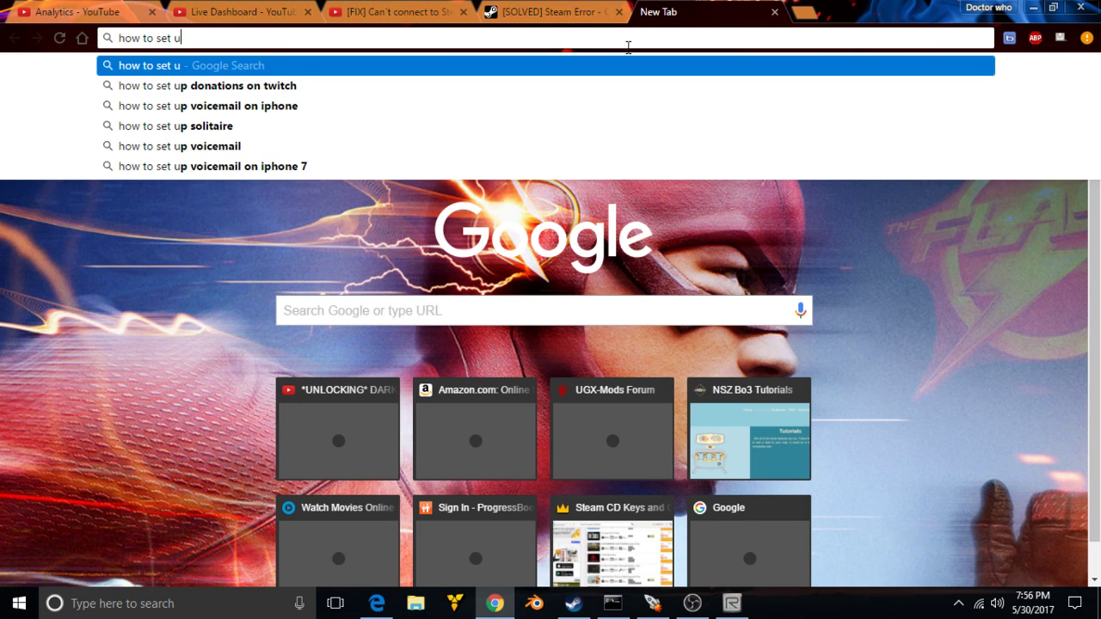
type("p zones cod bo")
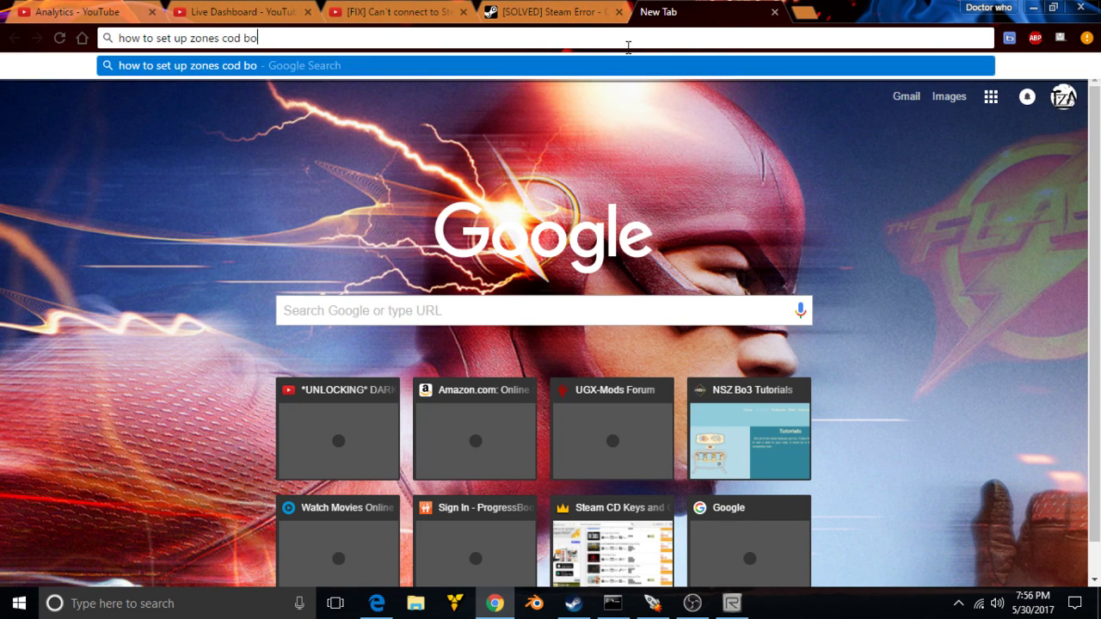
type("3")
key("Return")
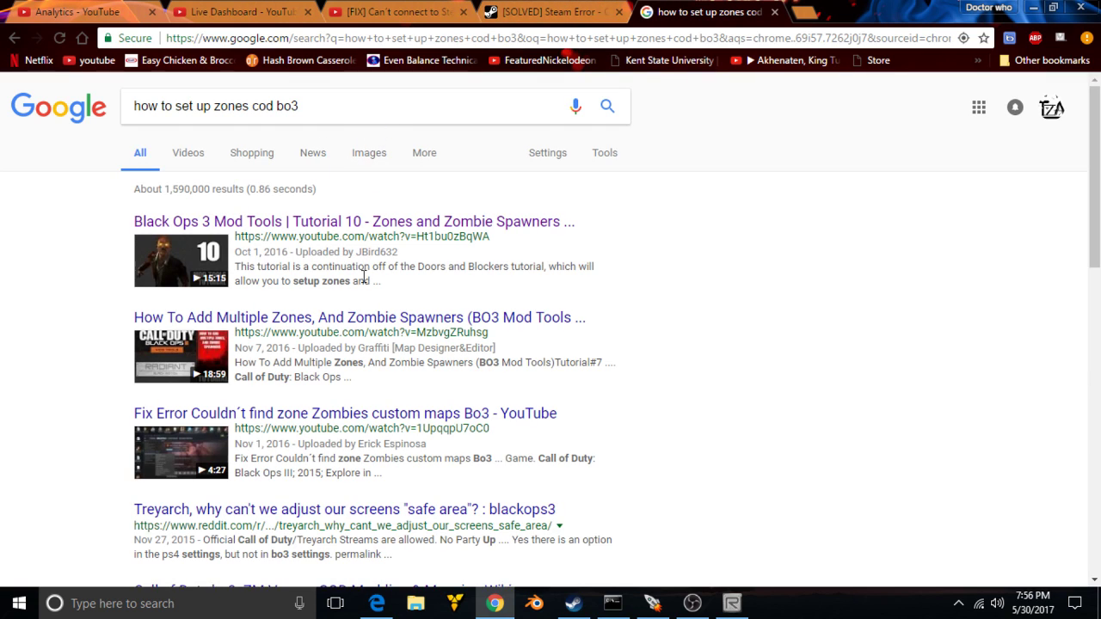
left_click(383, 222)
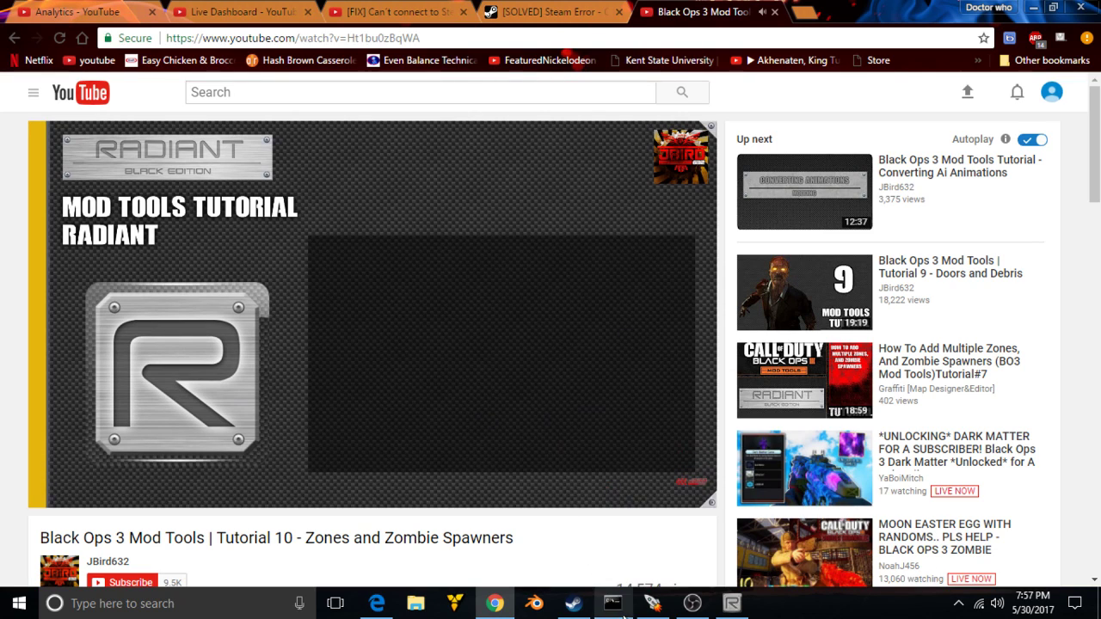
Check the stream preview on the Live Dashboard and return to the tutorial video.
left_click(241, 12)
left_click(342, 400)
left_click(344, 399)
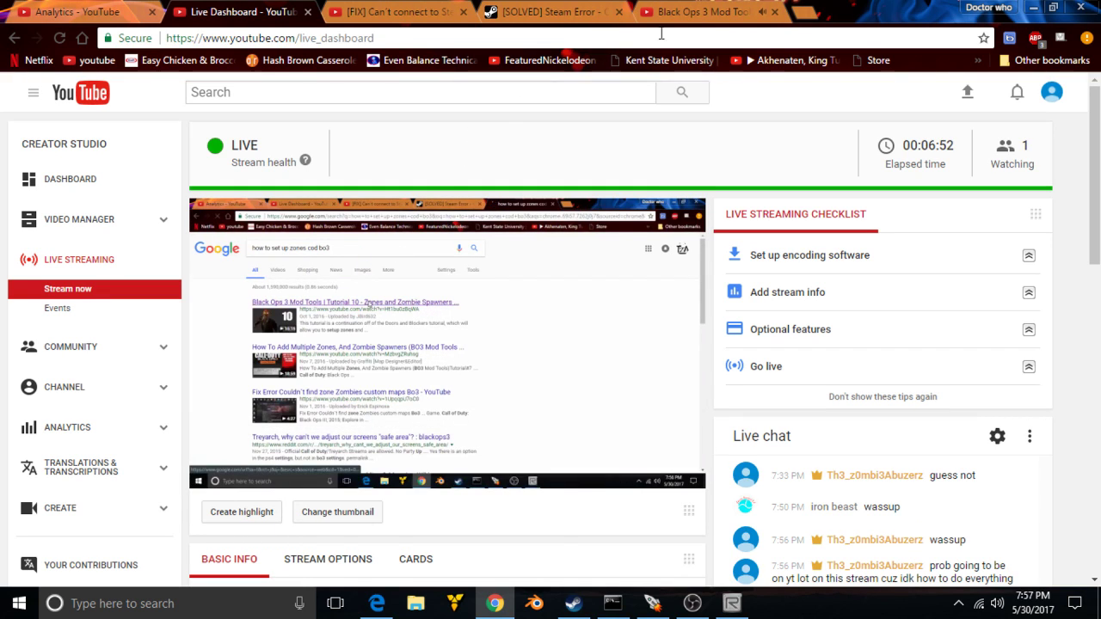
left_click(715, 12)
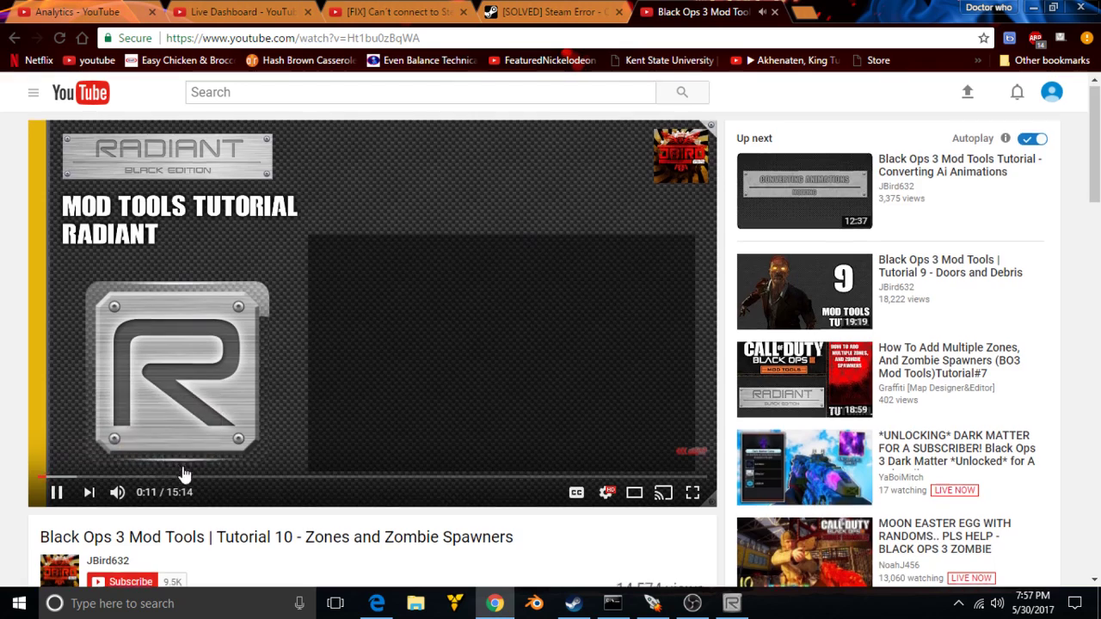
Expand and read the tutorial video's description.
scroll(289, 387, "down", 4)
left_click(358, 461)
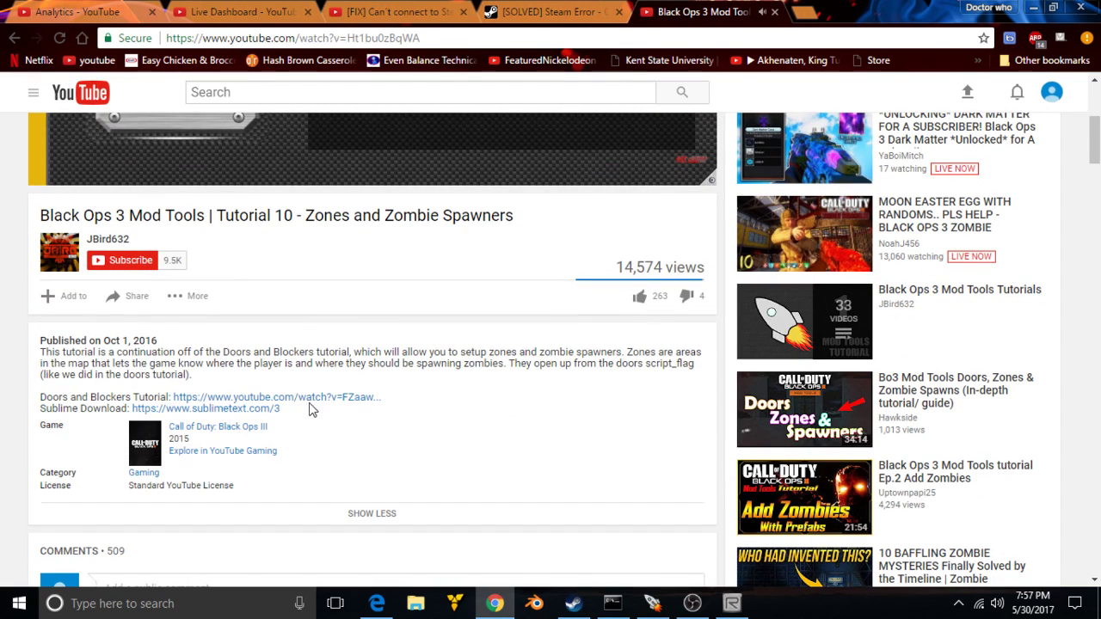
scroll(331, 338, "up", 3)
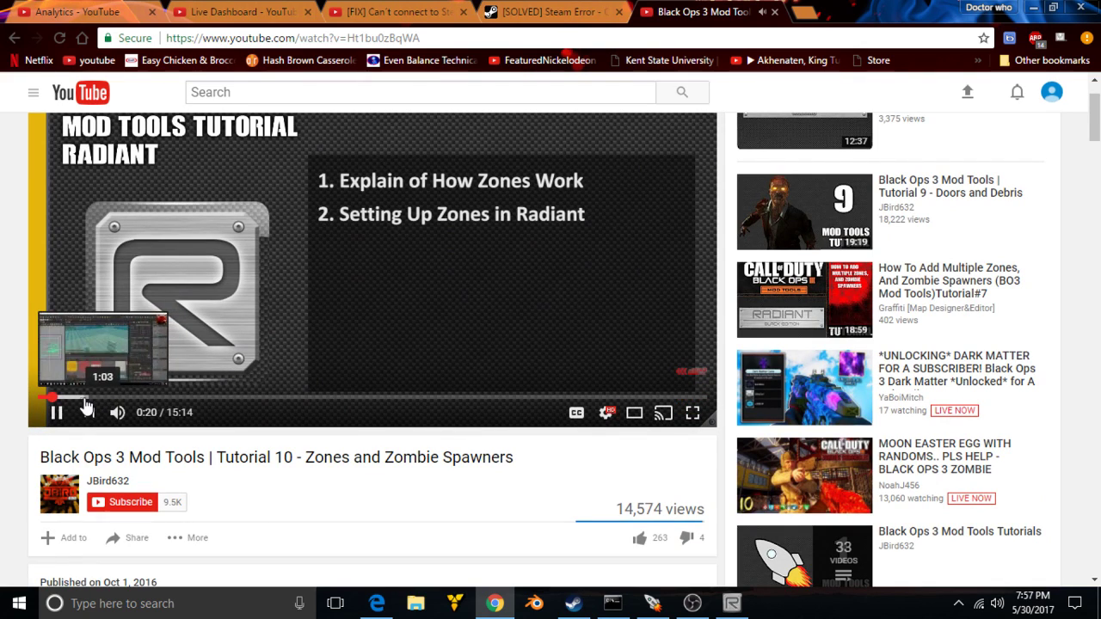
Skim the zones tutorial in full screen, skipping ahead to about 3:10.
left_click(71, 399)
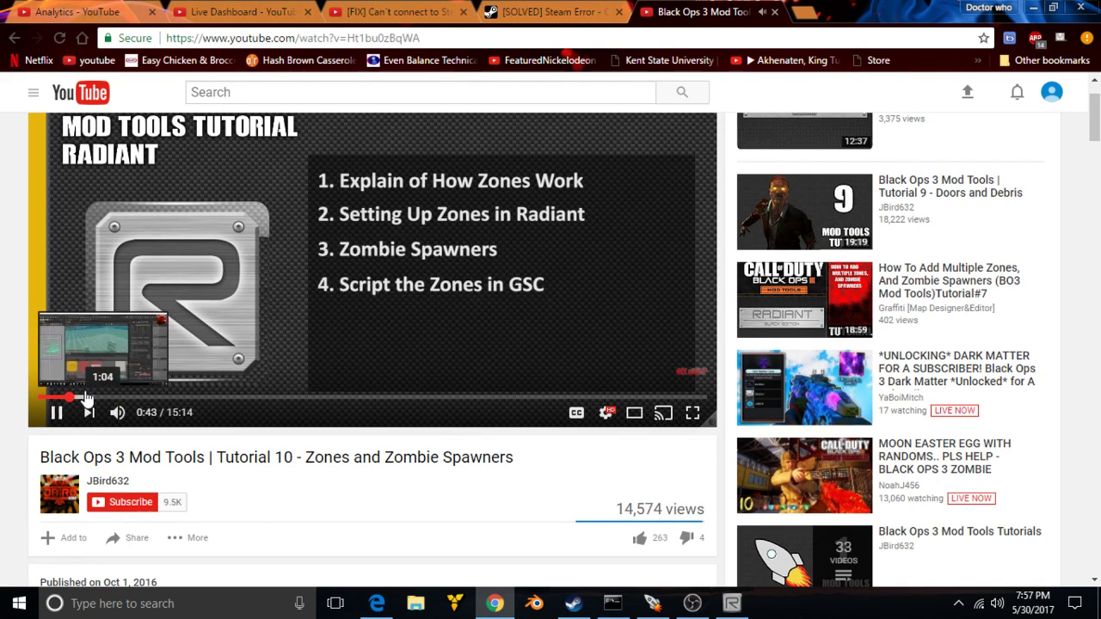
left_click(104, 399)
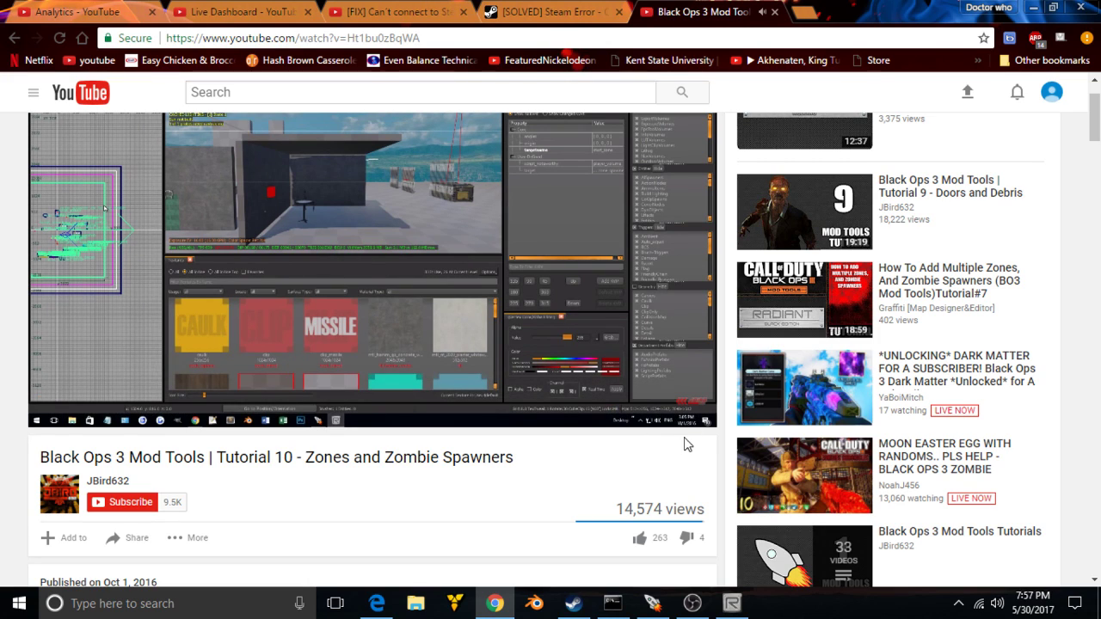
left_click(697, 418)
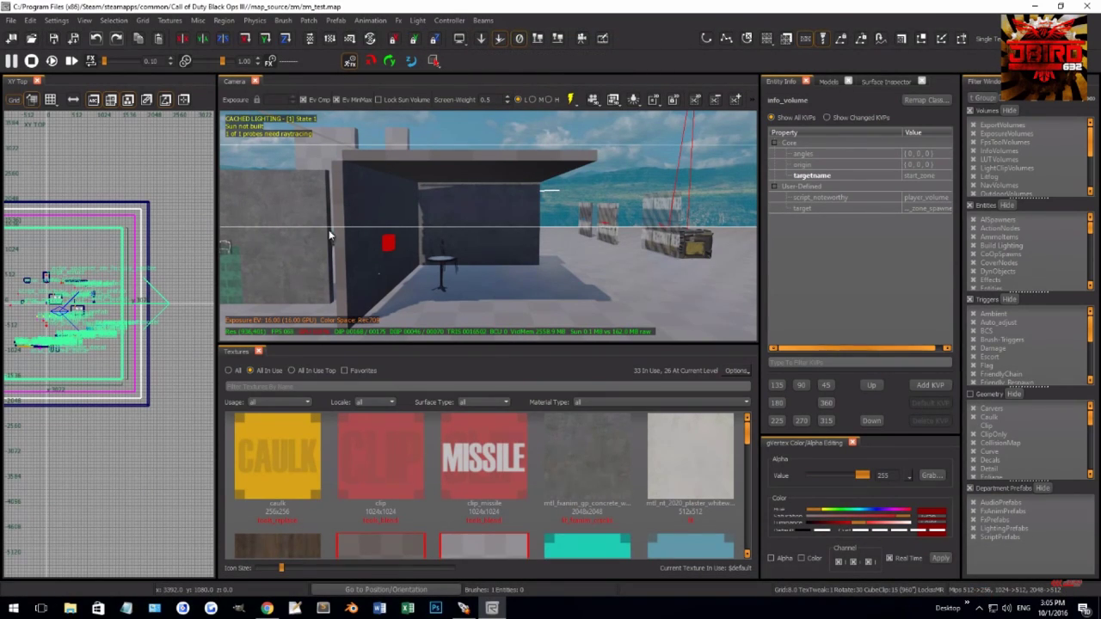
left_click(172, 574)
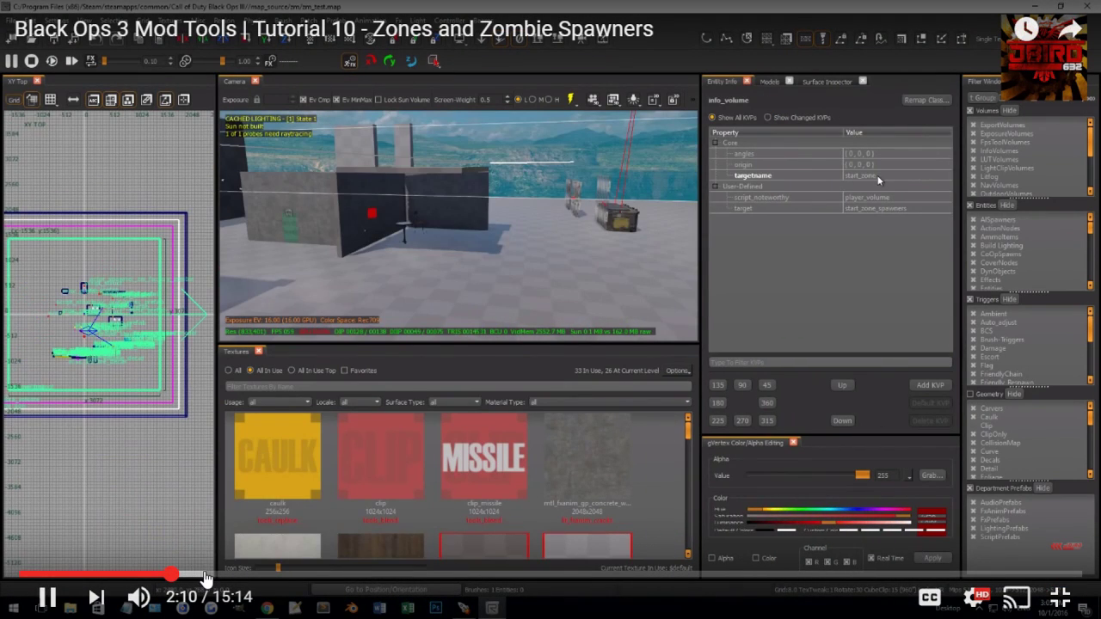
left_click(209, 574)
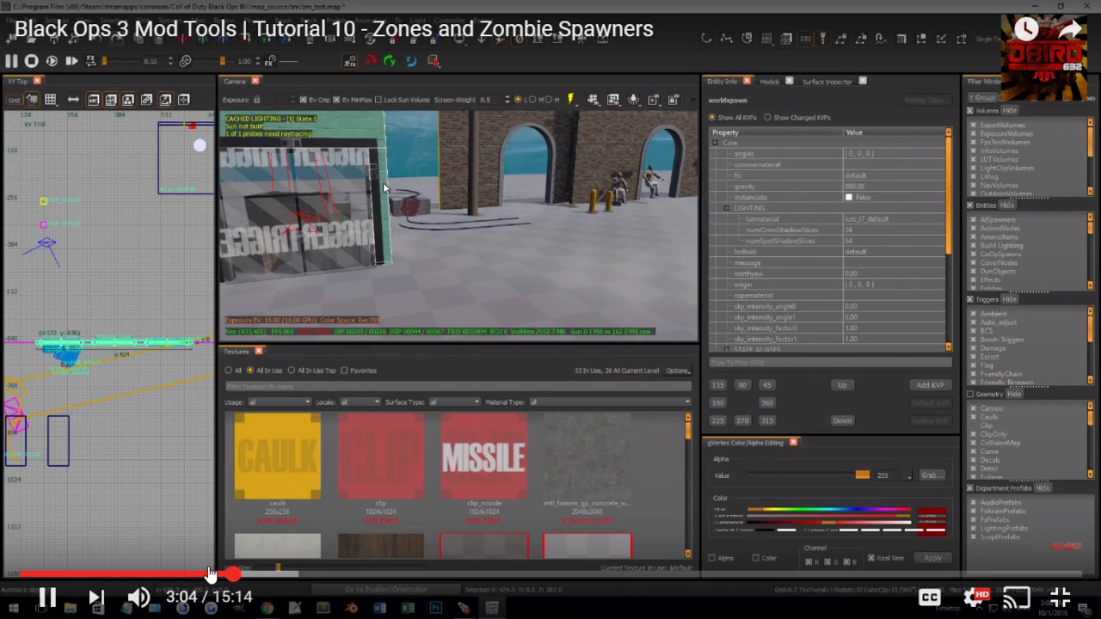
key("Right")
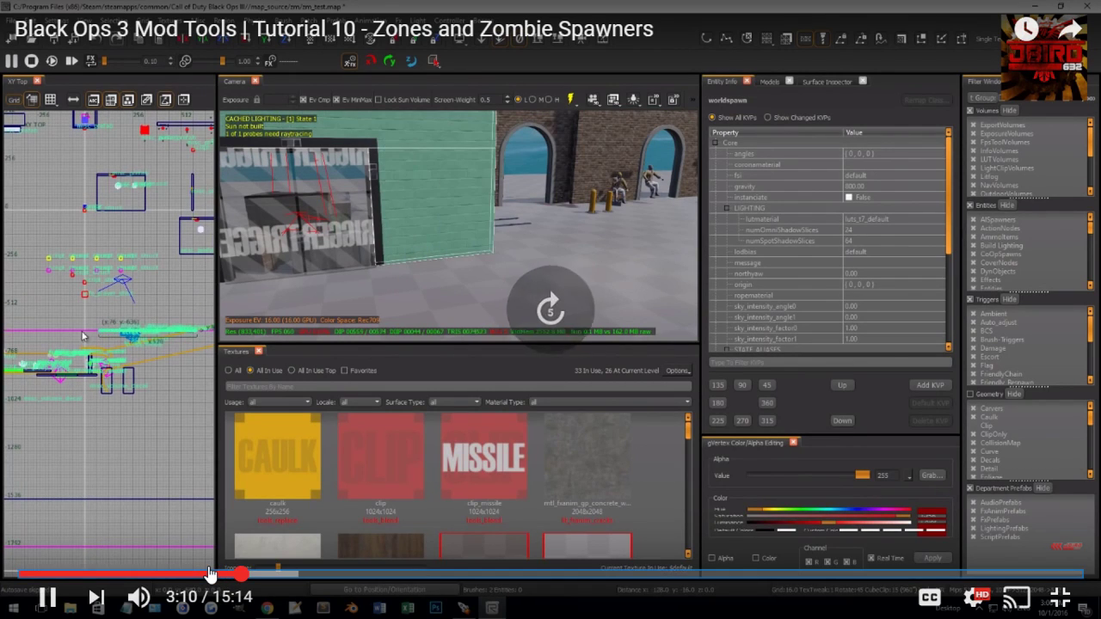
Skip slightly ahead in the tutorial, leave full screen and read the live chat on the Live Dashboard.
key("Right")
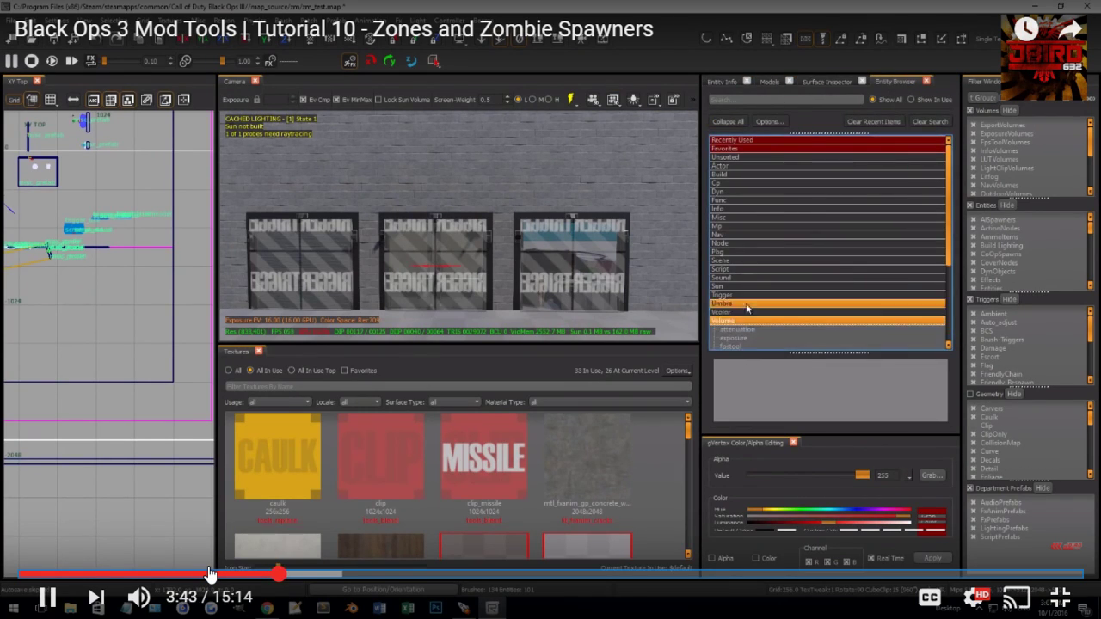
key("Escape")
left_click(257, 15)
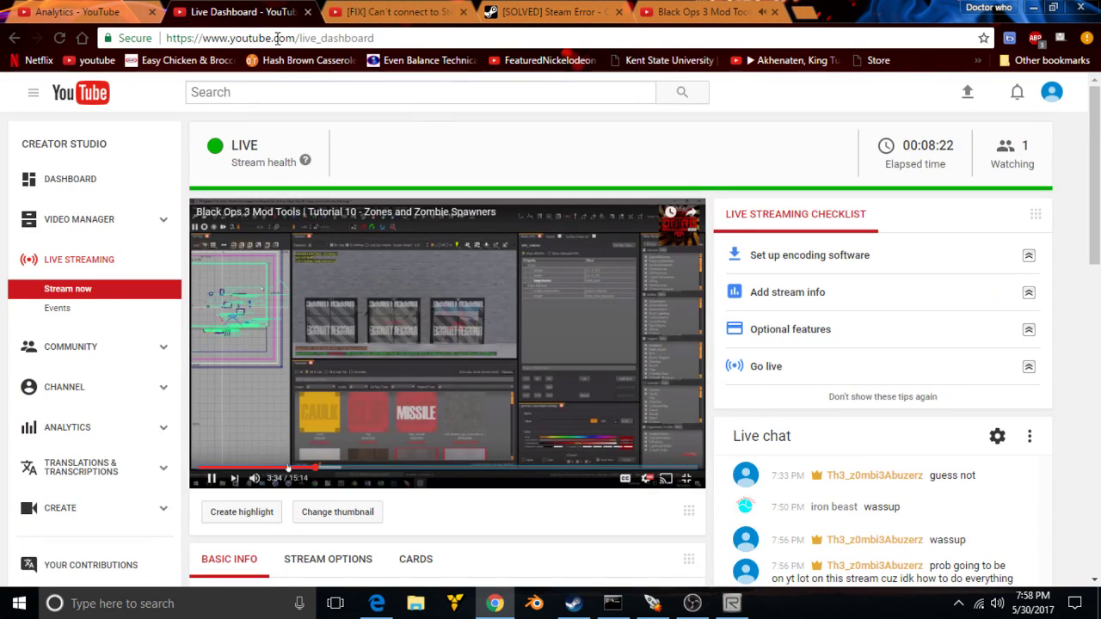
scroll(824, 370, "down", 3)
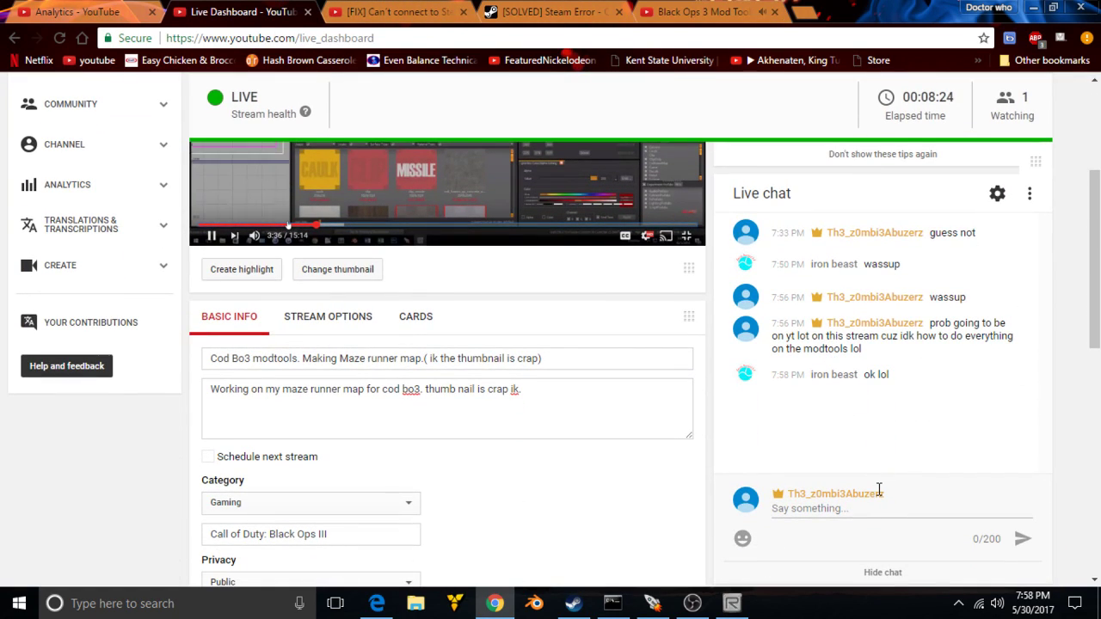
Return to the zones tutorial in full screen and skip ahead past about 3:59.
left_click(735, 7)
left_click(692, 415)
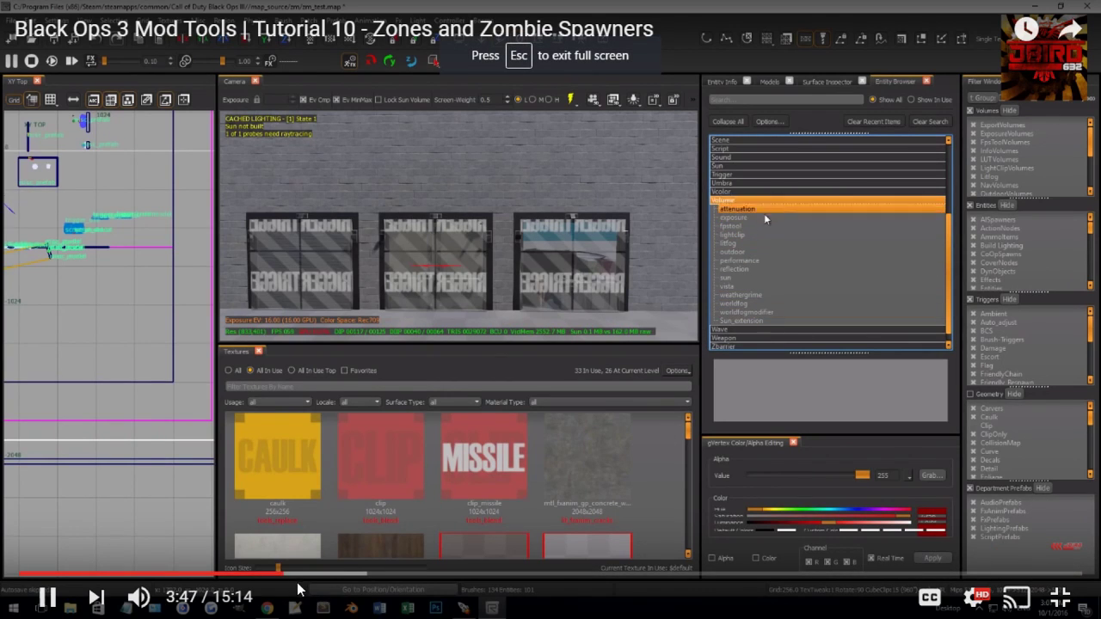
left_click(295, 575)
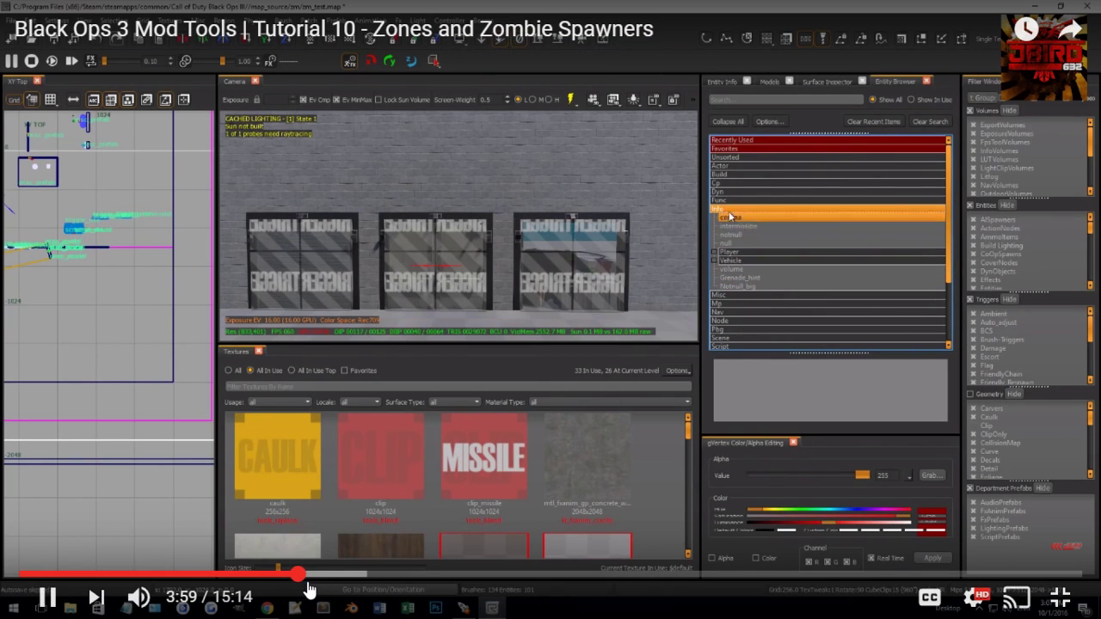
left_click(313, 575)
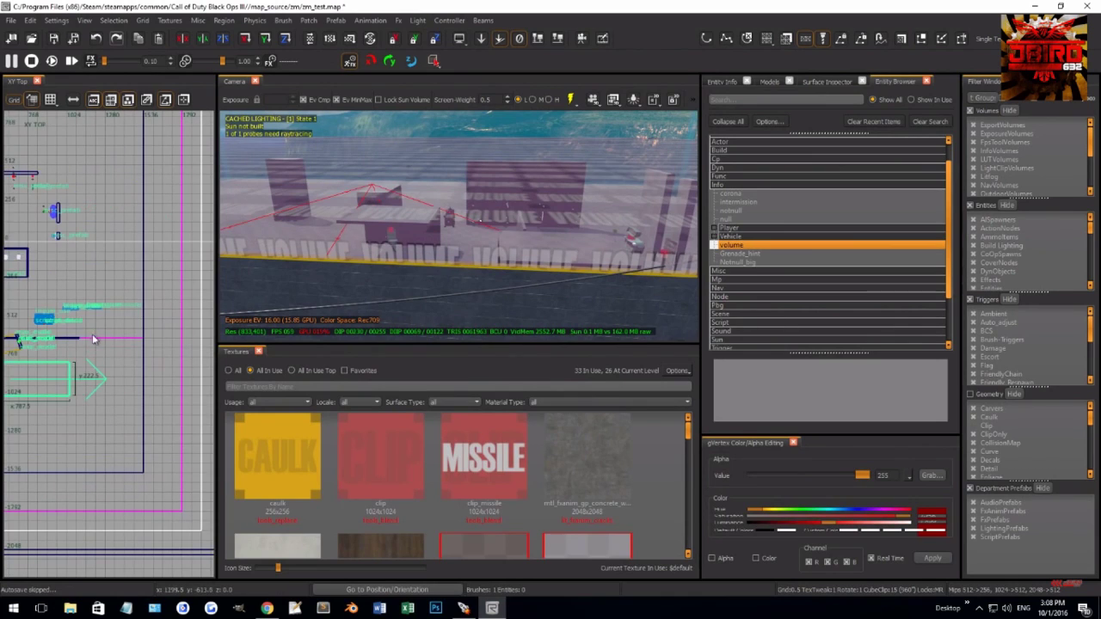
Watch how the tutorial places adjoining info volumes and lines up their edges in the top view.
right_click_drag(114, 322, 59, 330)
left_click_drag(64, 315, 123, 305)
scroll(108, 327, "up", 6)
scroll(130, 323, "up", 7)
left_click_drag(65, 349, 128, 320)
scroll(127, 323, "down", 4)
scroll(119, 336, "down", 3)
right_click_drag(495, 217, 424, 189)
key("Escape")
left_click(424, 189, "shift")
key("Escape")
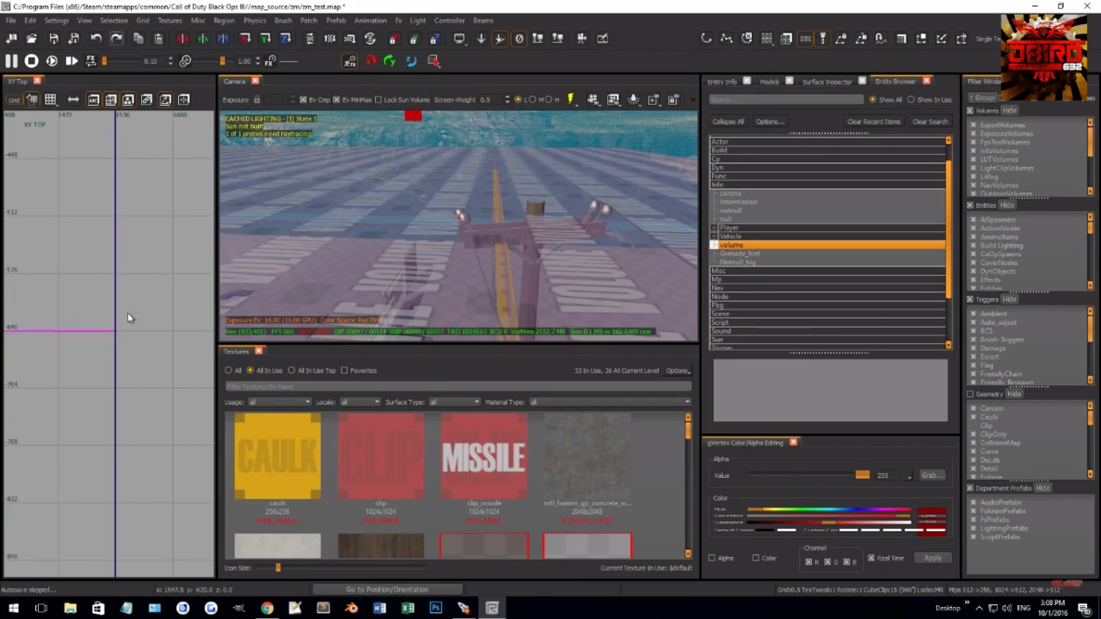
left_click(408, 190, "shift")
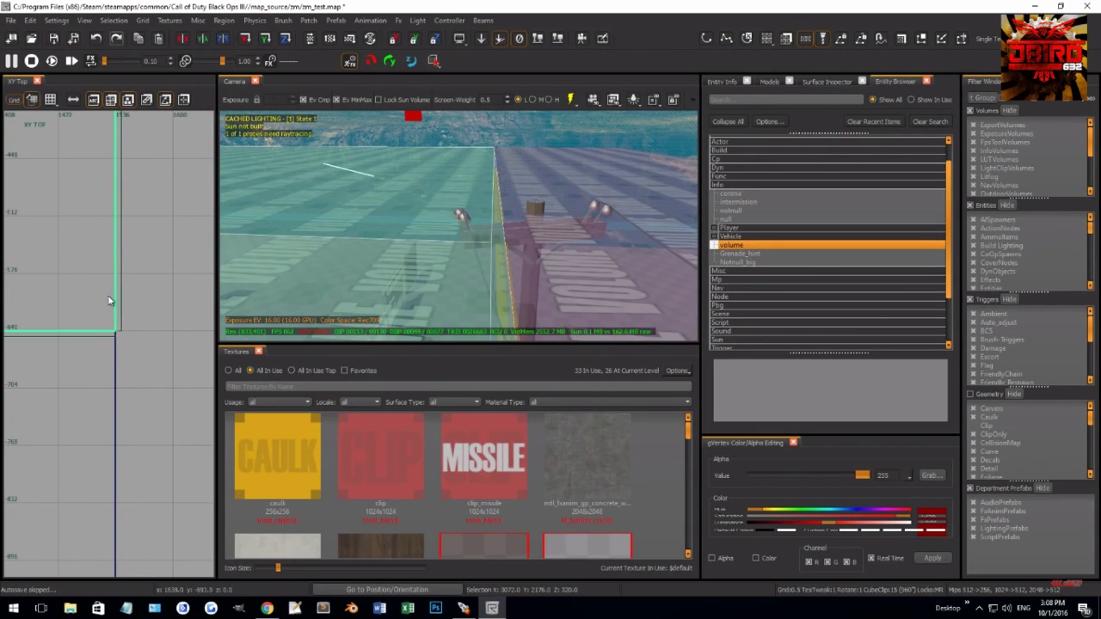
key("Escape")
left_click(630, 188, "shift")
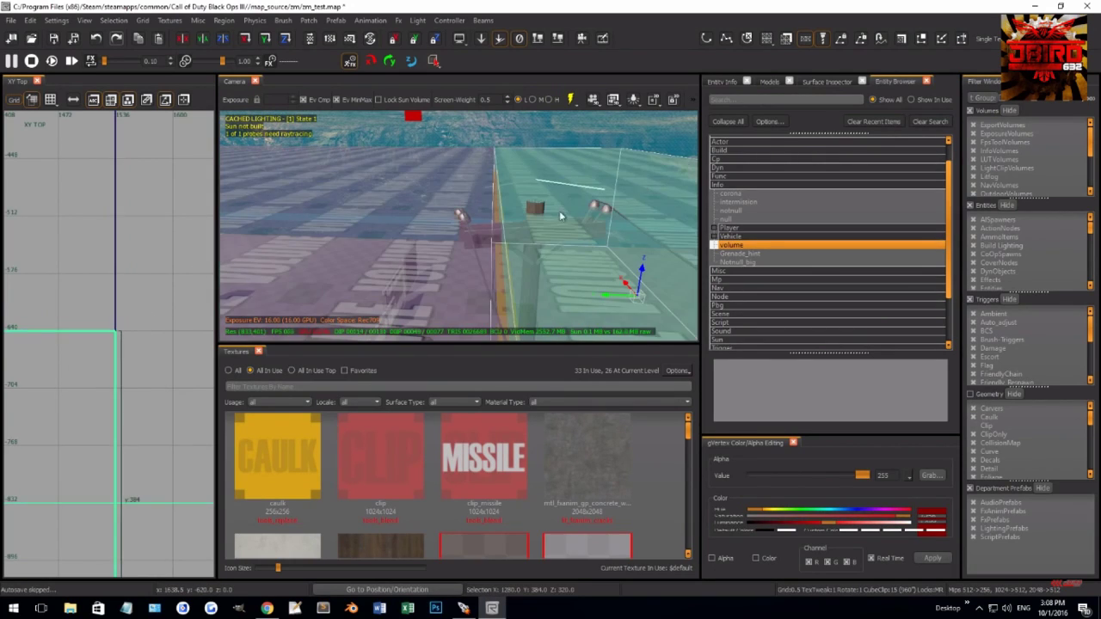
scroll(112, 386, "down", 17)
right_click_drag(91, 421, 121, 407)
scroll(122, 406, "up", 1)
left_click_drag(86, 417, 49, 420)
scroll(51, 418, "up", 10)
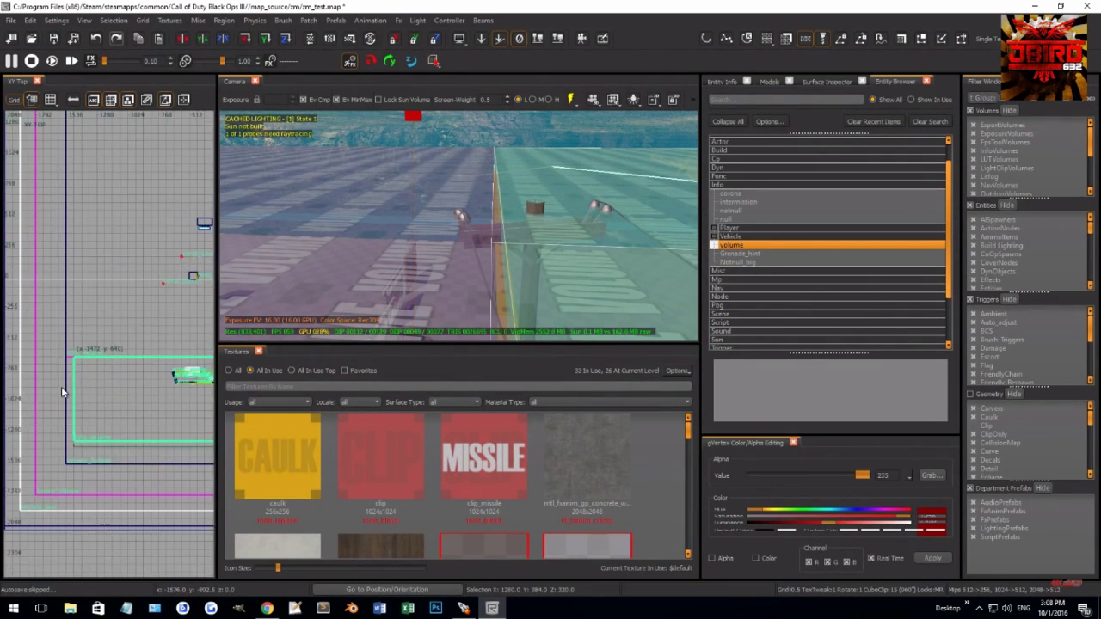
scroll(57, 374, "up", 5)
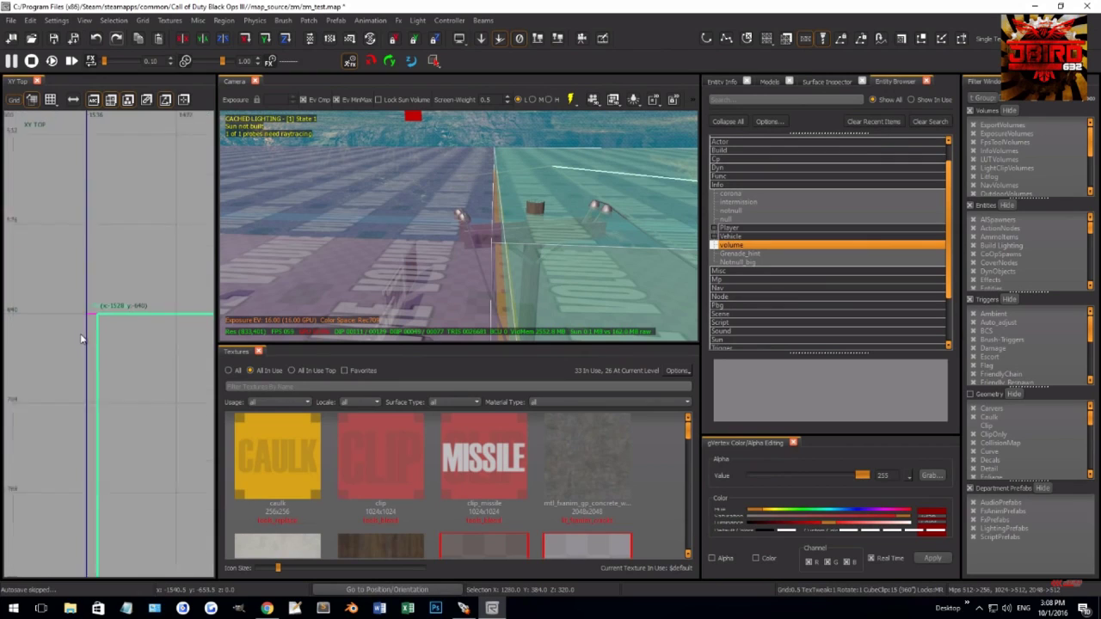
Skip ahead to the tutorial's targetname section, pause at 5:09 and leave full screen.
key("Right")
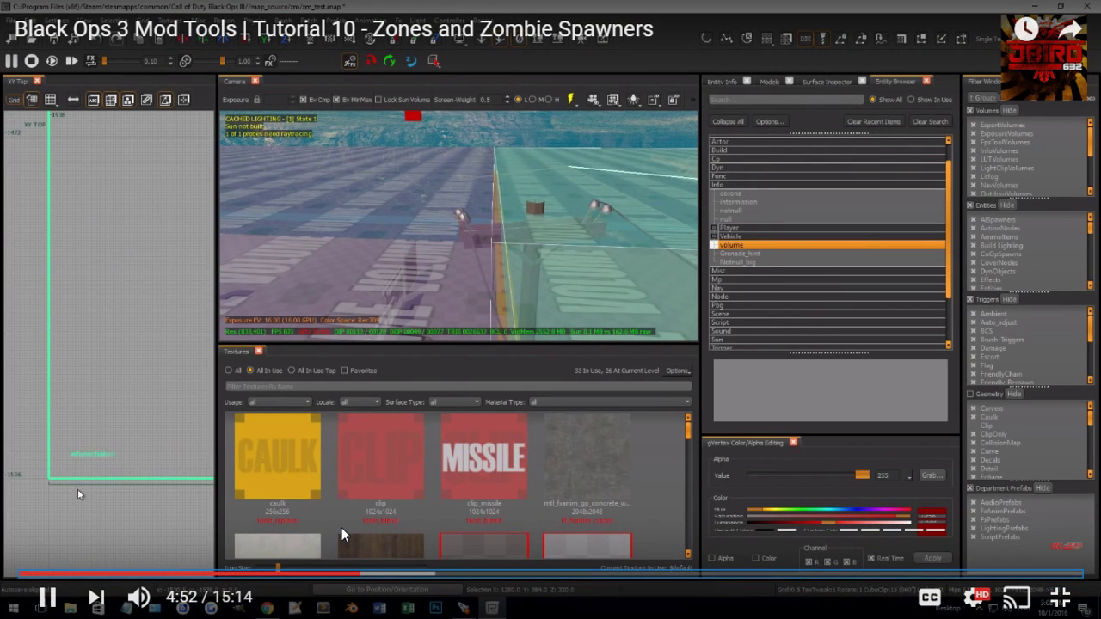
key("Right")
key("Right")
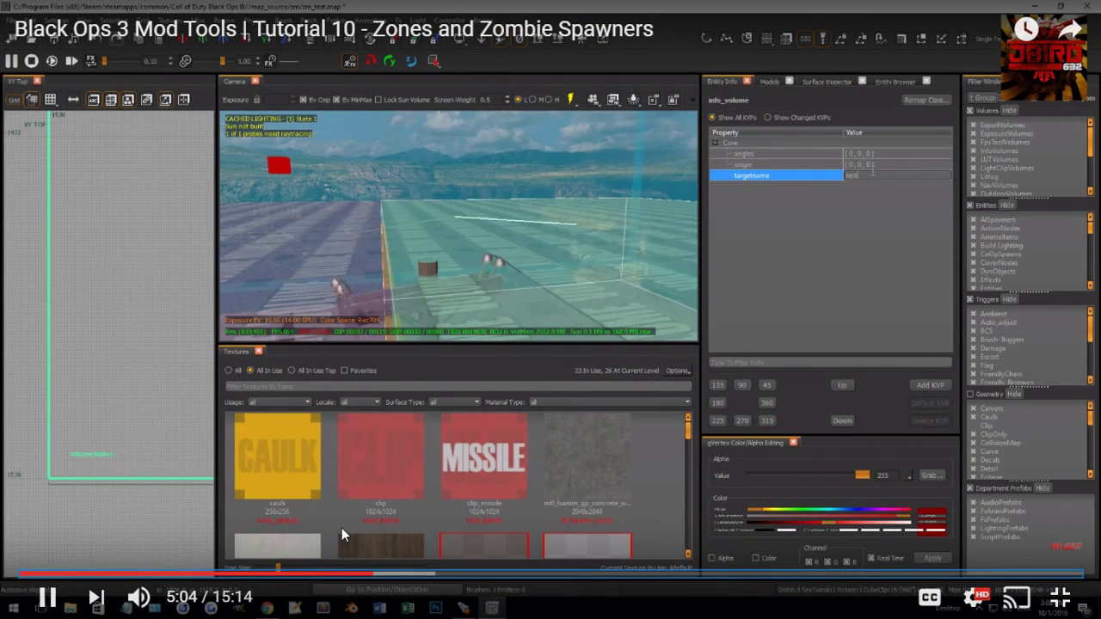
key("Left")
left_click(755, 320)
key("Escape")
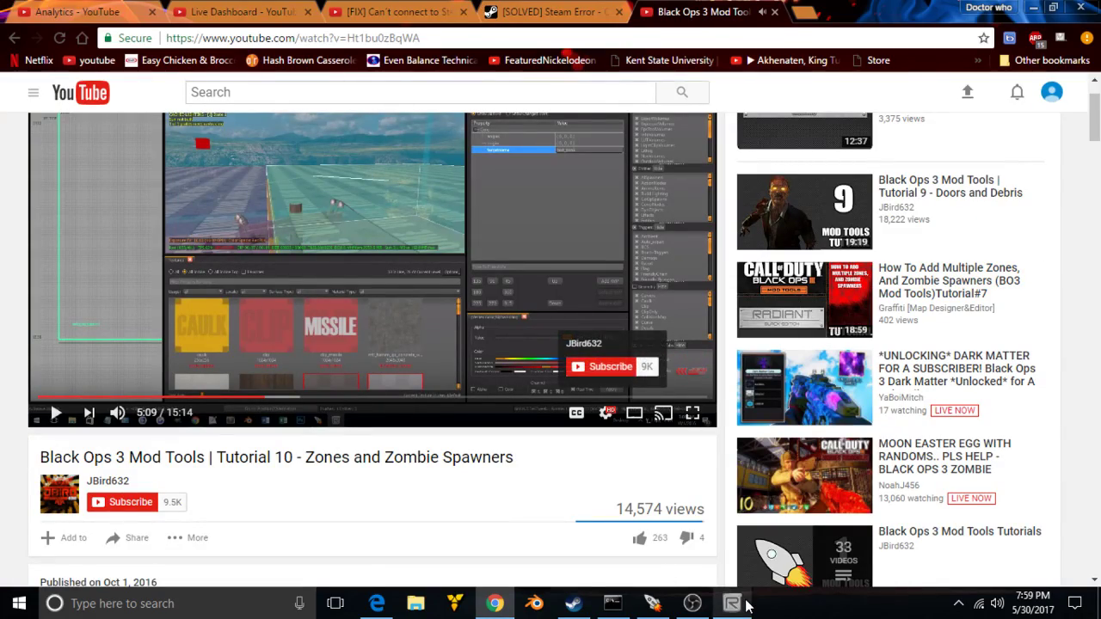
Switch to Radiant and look over the zm_maze_runner layout in the XY top view.
left_click(744, 604)
scroll(738, 351, "down", 5)
right_click_drag(722, 311, 729, 375)
scroll(723, 313, "up", 3)
scroll(722, 313, "down", 4)
right_click_drag(723, 313, 731, 352)
right_click_drag(721, 244, 804, 361)
scroll(714, 341, "up", 3)
right_click_drag(714, 341, 554, 309)
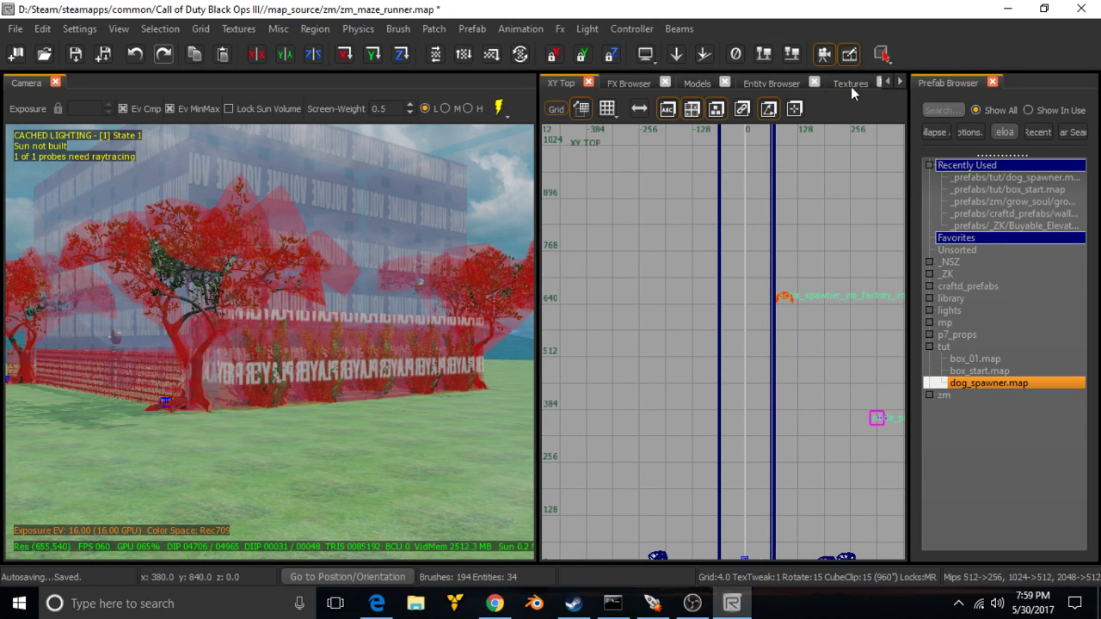
Browse the Volume entity category and examine the entity properties of the existing start zone volume.
left_click(771, 83)
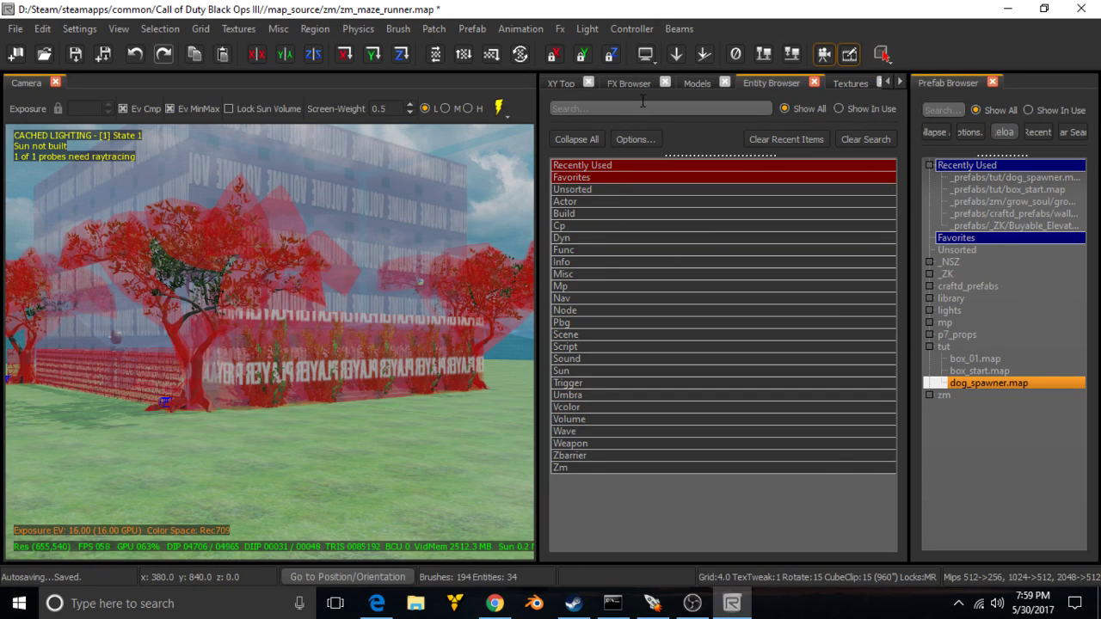
left_click(597, 420)
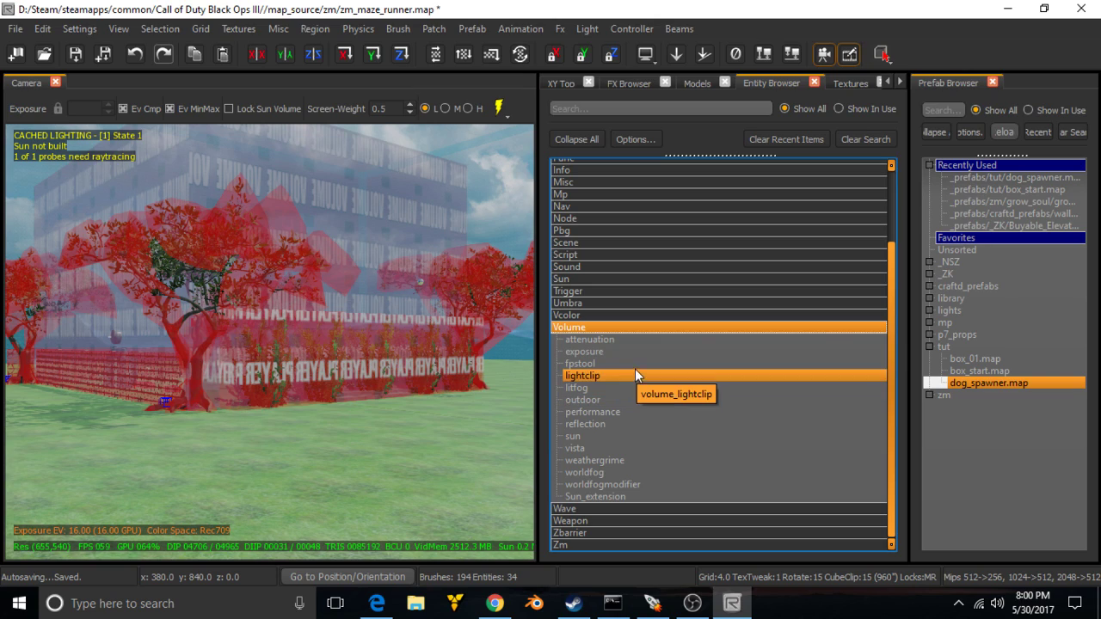
left_click(351, 191)
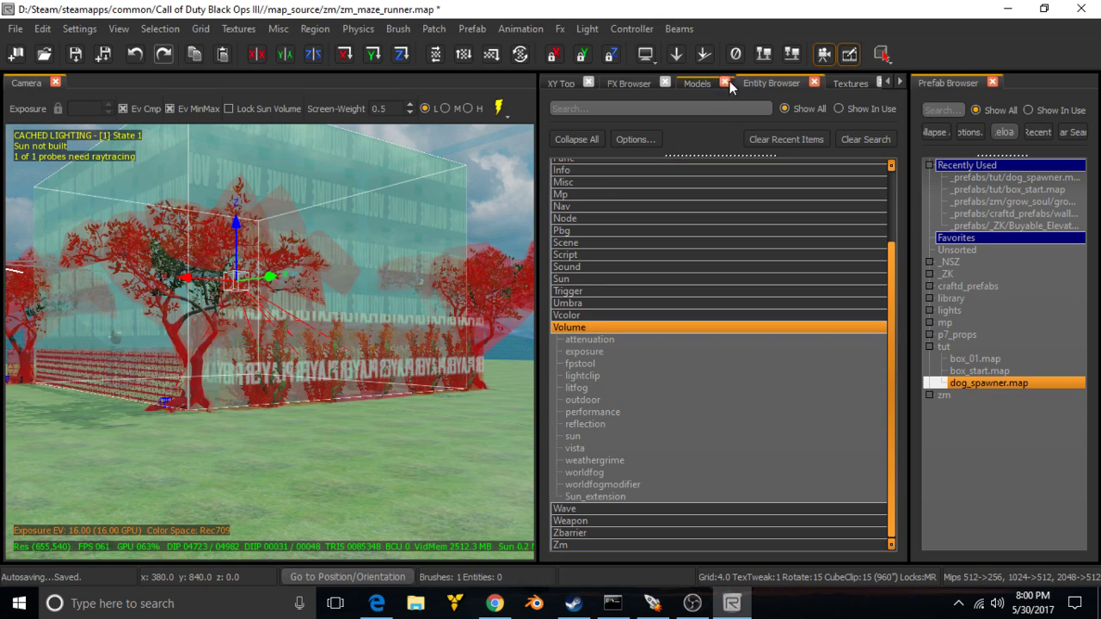
left_click(901, 82)
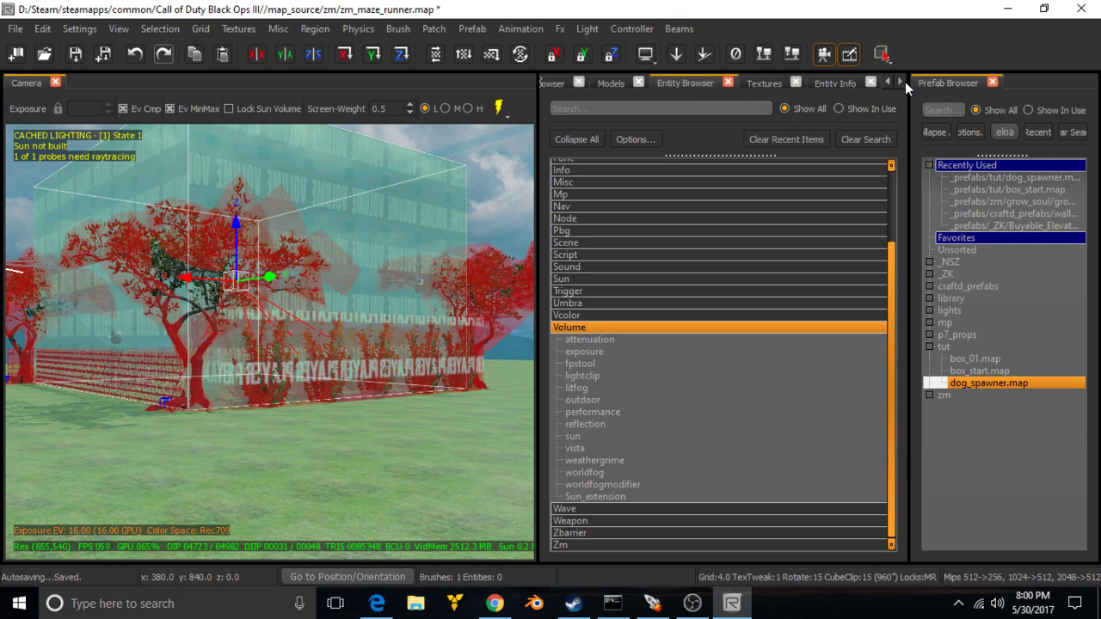
left_click(816, 81)
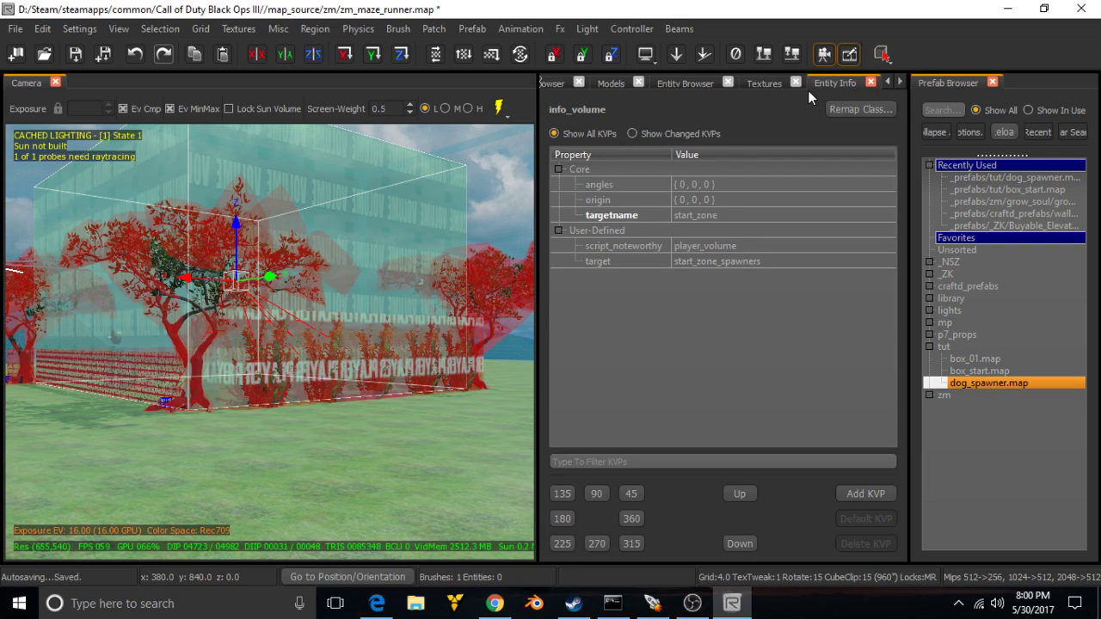
Place a volume entity from the Info category in the map and raise it beside the large start zone volume.
left_click(687, 82)
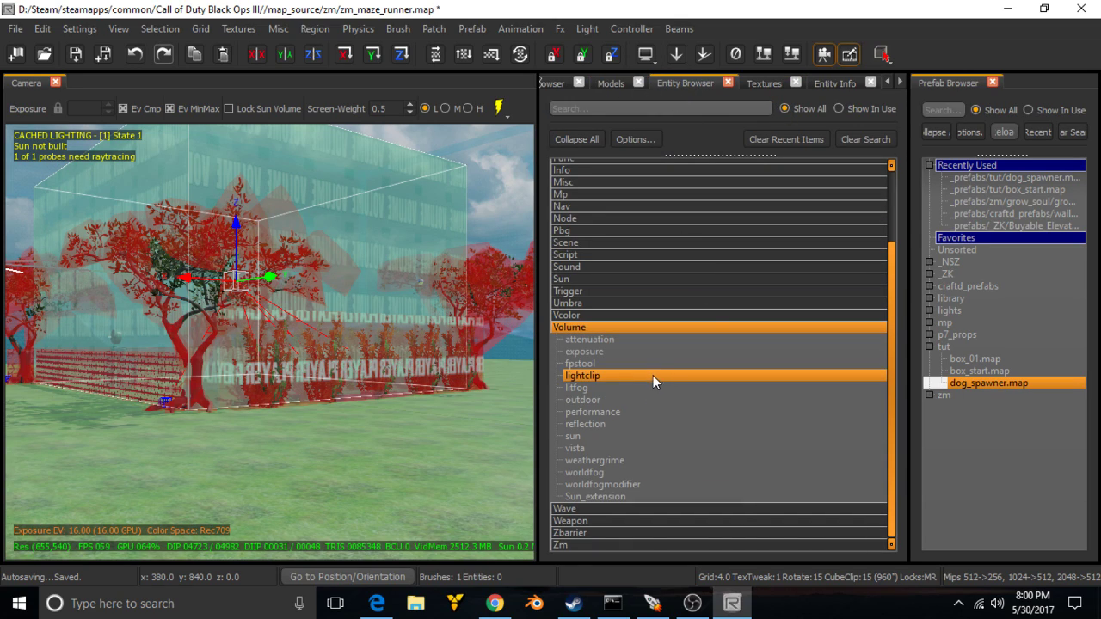
left_click(659, 328)
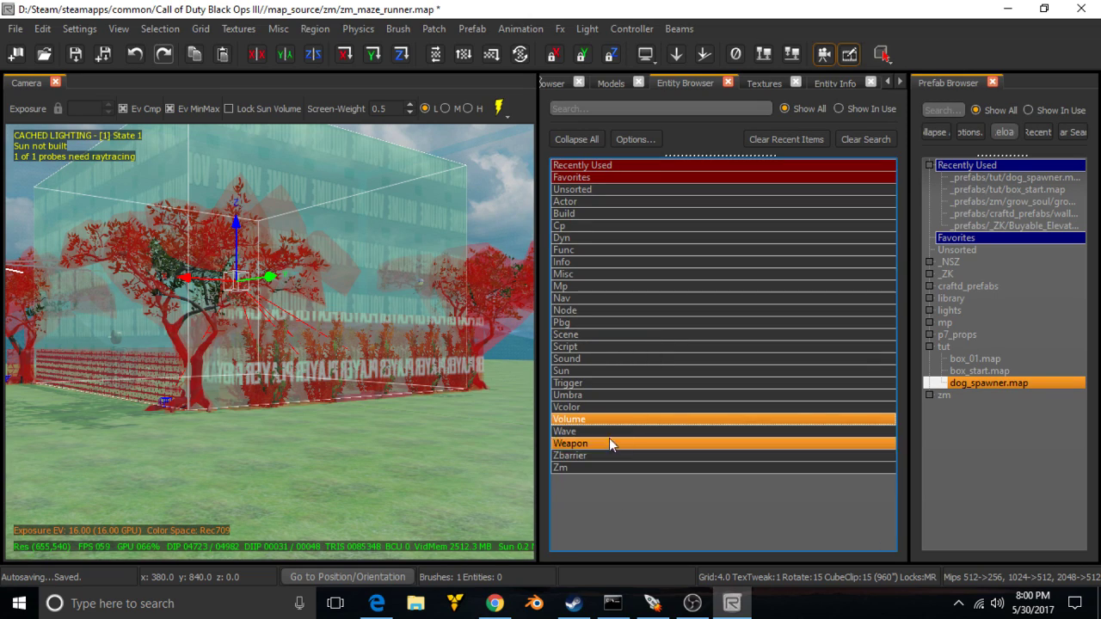
left_click(606, 262)
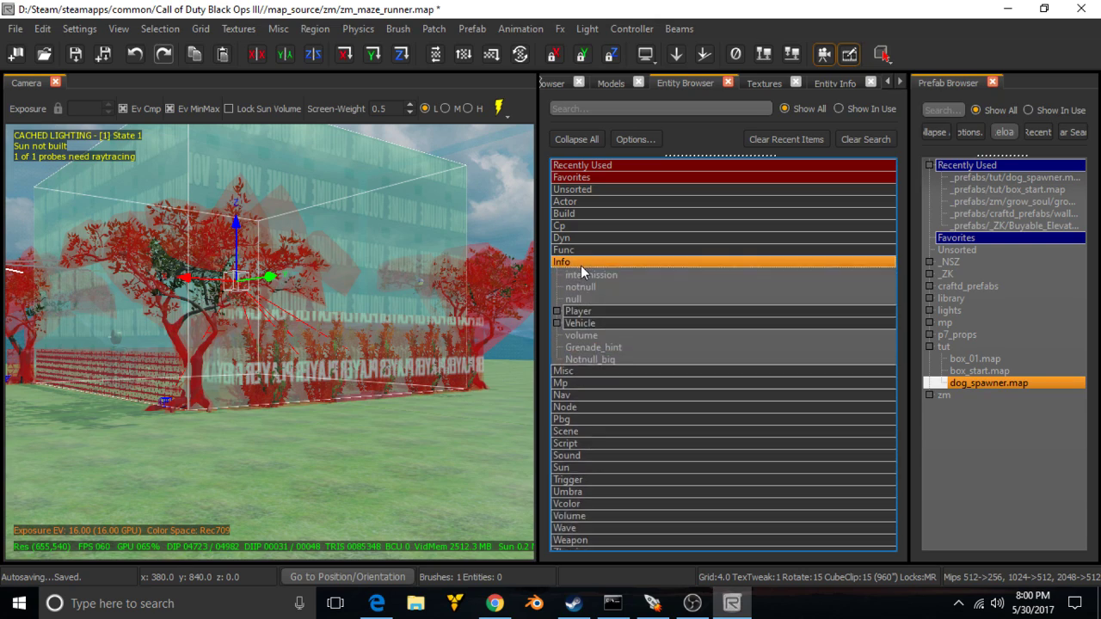
left_click(593, 346)
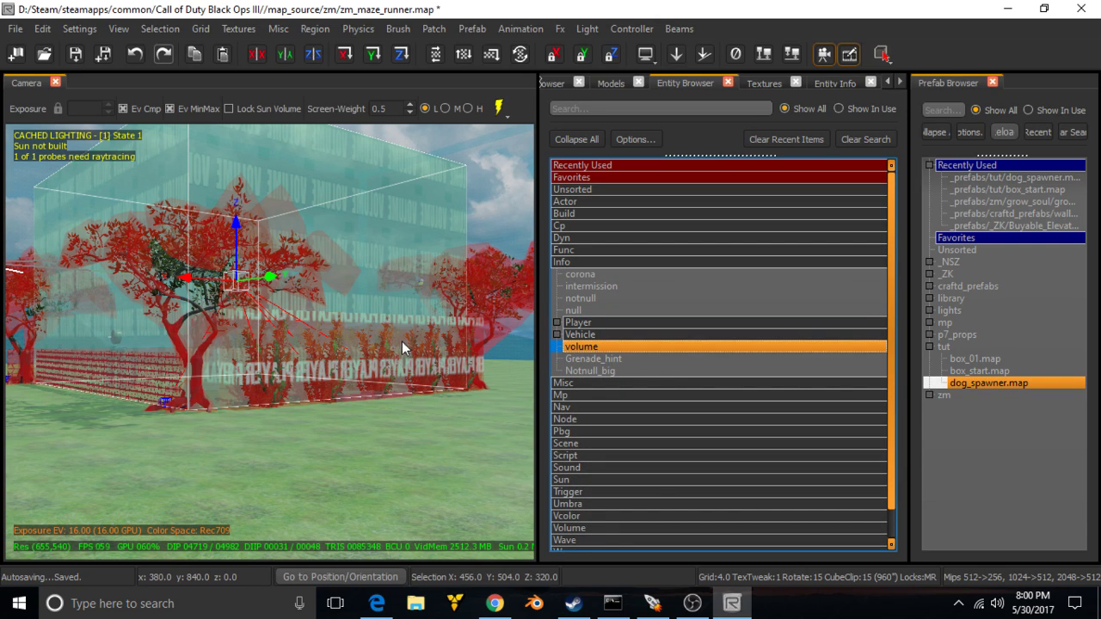
left_click_drag(568, 347, 408, 478)
left_click_drag(403, 428, 404, 329)
left_click_drag(414, 418, 450, 209)
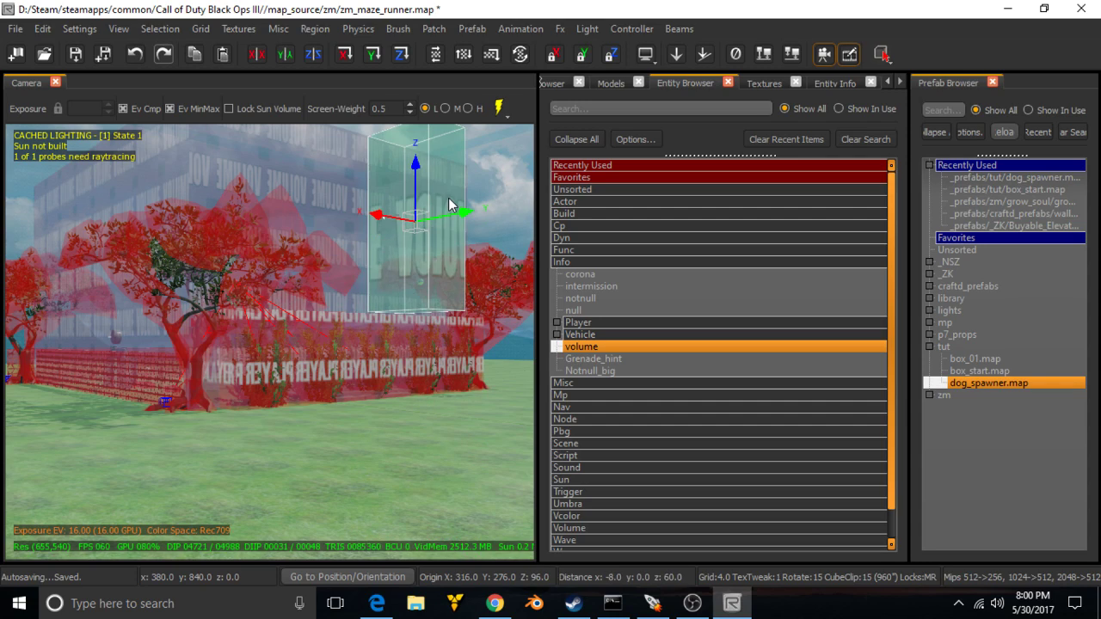
Set the new info volume's targetname to zone_1.
left_click(834, 84)
left_click(756, 205)
left_click(765, 217)
type("zone_1")
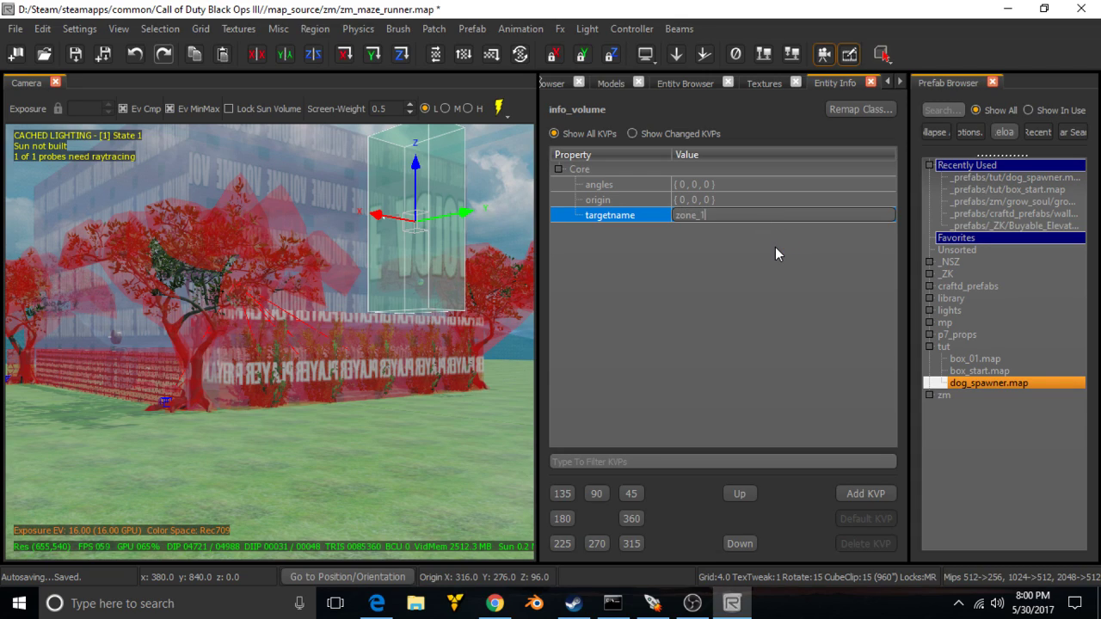
key("Return")
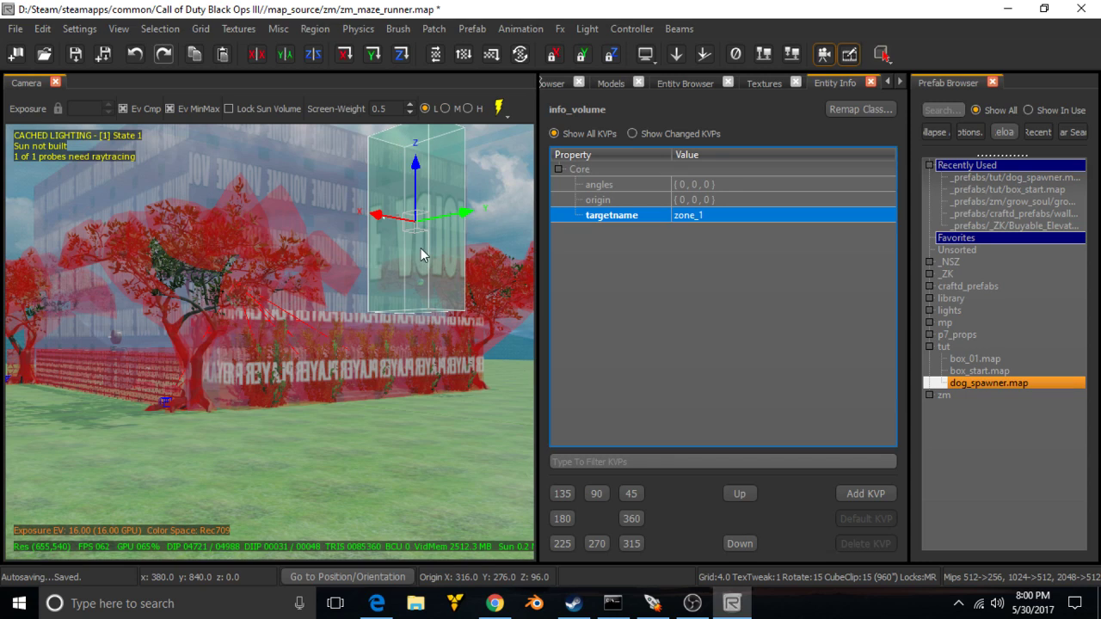
Move the zone_1 volume in the top view to about X -184, Y -28 beside the hedge row and deselect it.
left_click(888, 80)
left_click(888, 81)
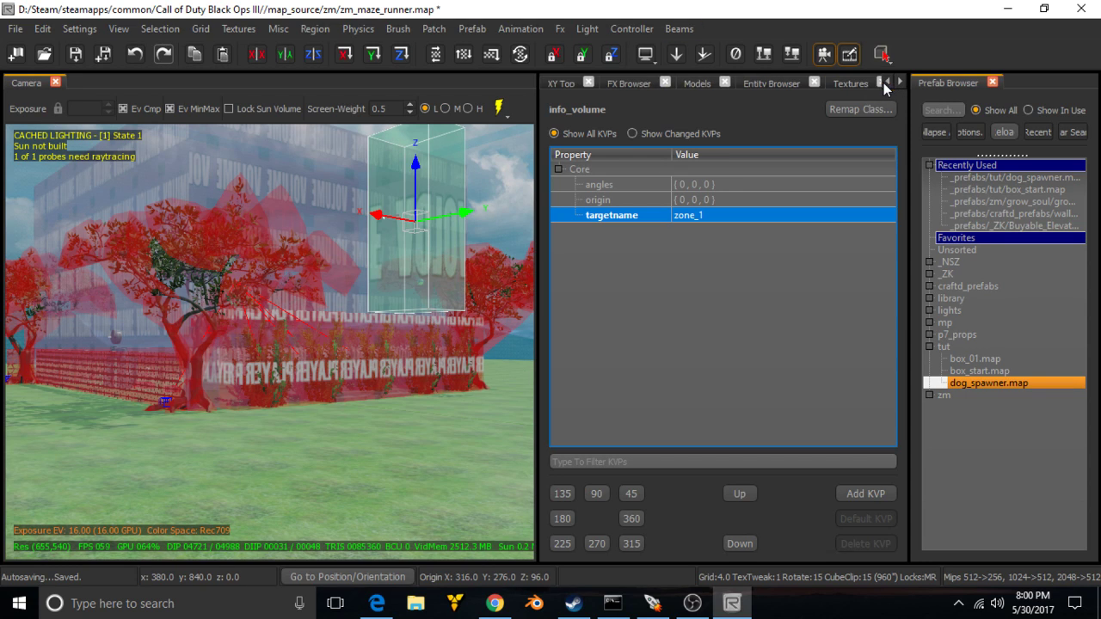
left_click(561, 82)
scroll(770, 379, "up", 5)
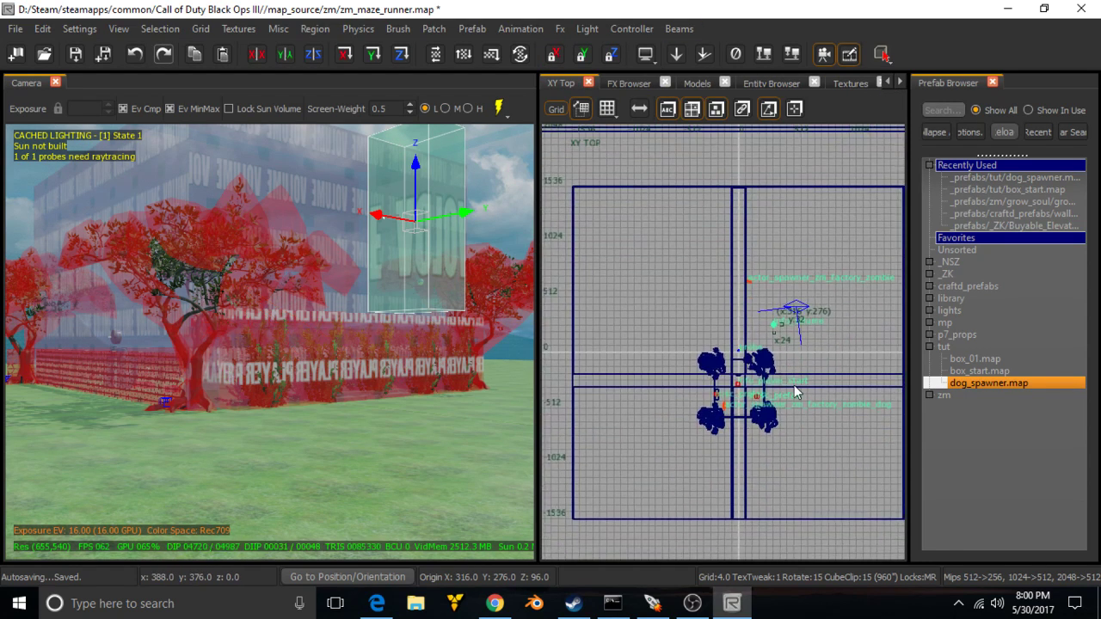
left_click_drag(827, 310, 707, 345)
scroll(716, 362, "up", 8)
scroll(721, 360, "up", 1)
left_click_drag(731, 164, 647, 385)
scroll(651, 373, "down", 4)
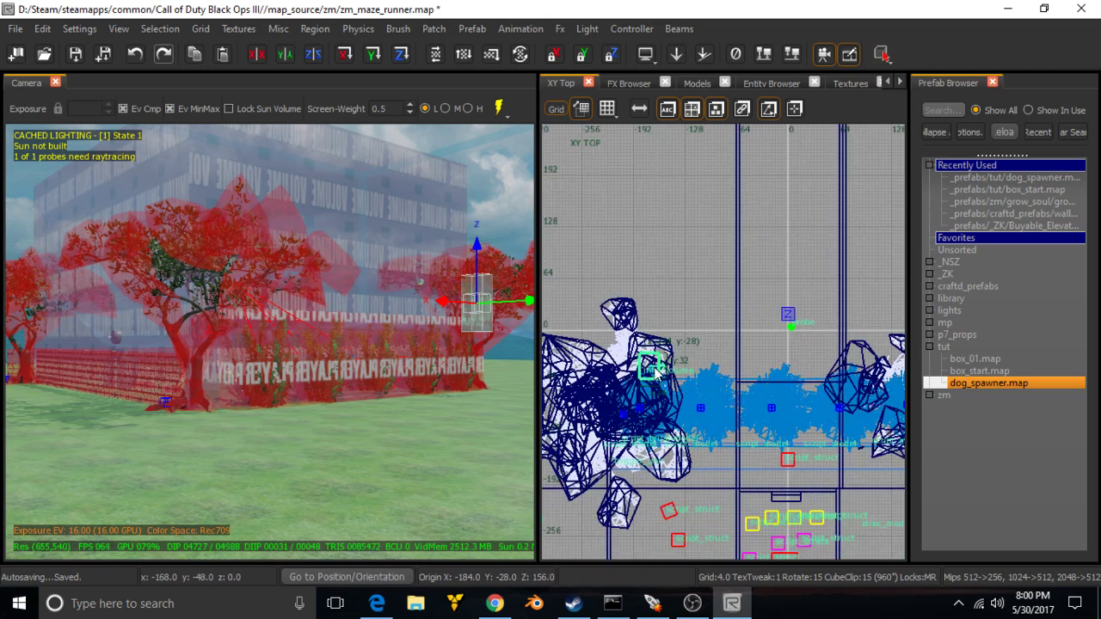
right_click_drag(654, 369, 671, 301)
scroll(653, 366, "up", 2)
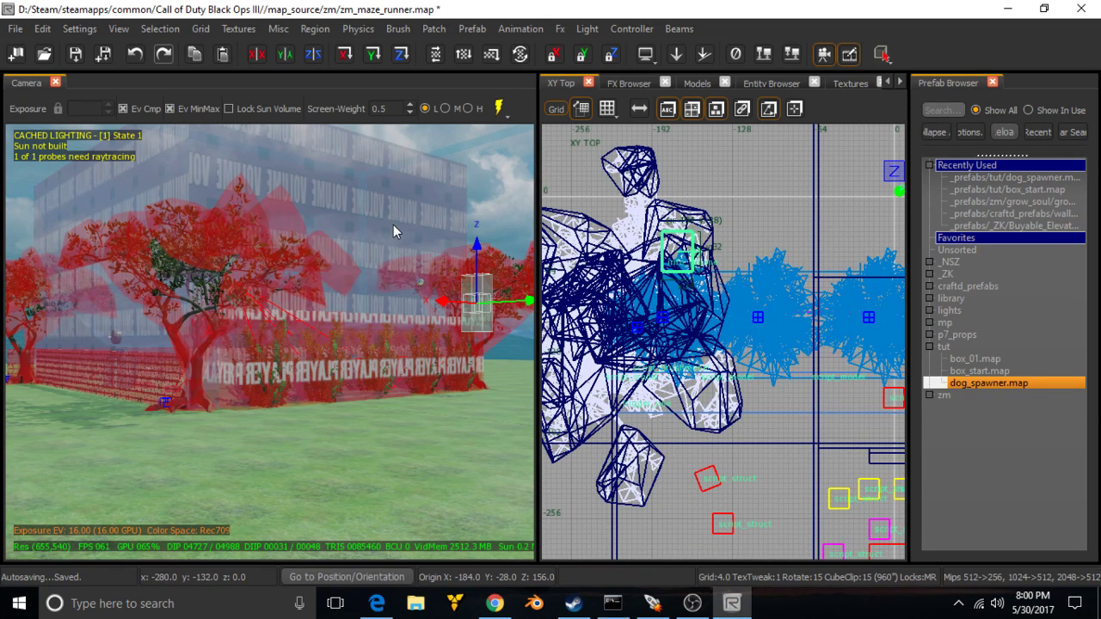
key("Escape")
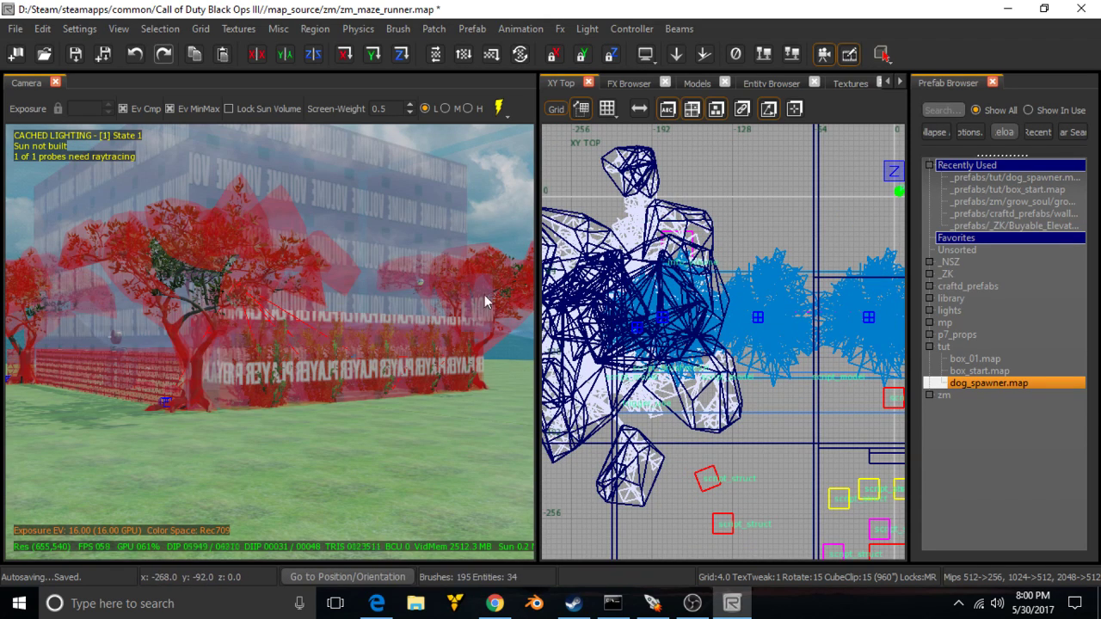
Extend the start zone volume's hedge side by 32 units along Y and inspect its corner up close in the camera.
left_click(358, 230)
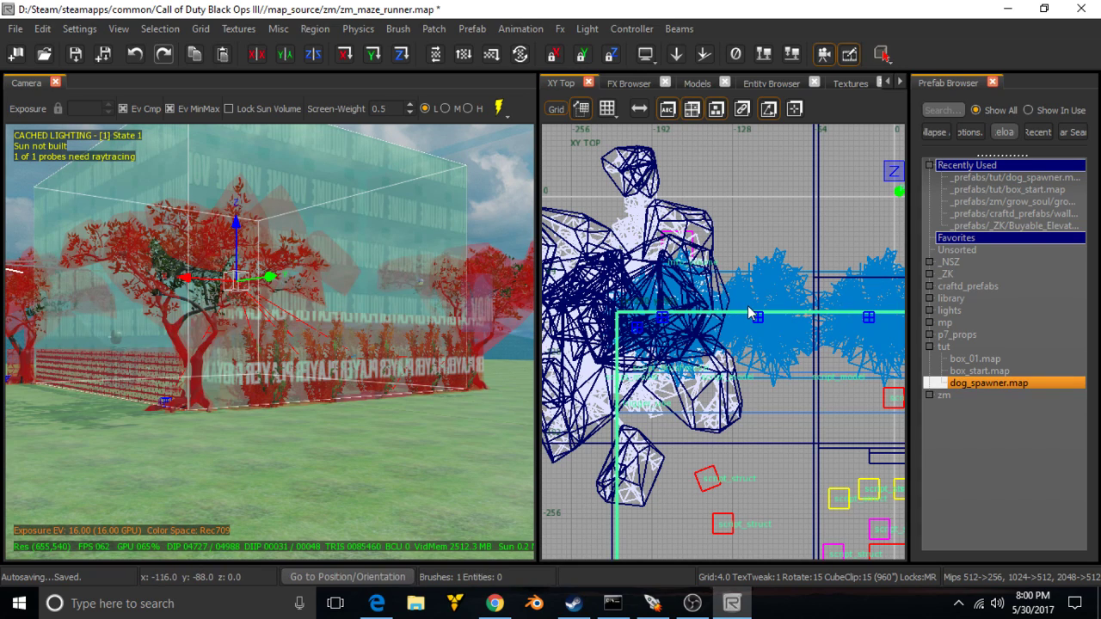
left_click_drag(750, 313, 749, 270)
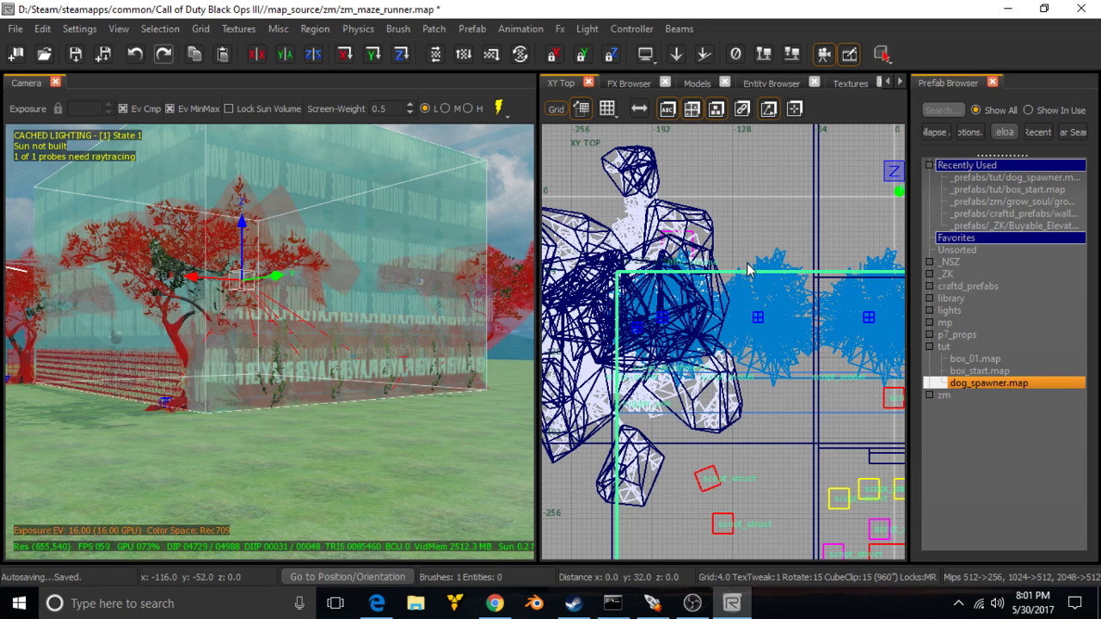
key("Escape")
left_click(245, 288)
key("Escape")
right_click_drag(349, 349, 240, 293)
left_click(275, 439, "shift")
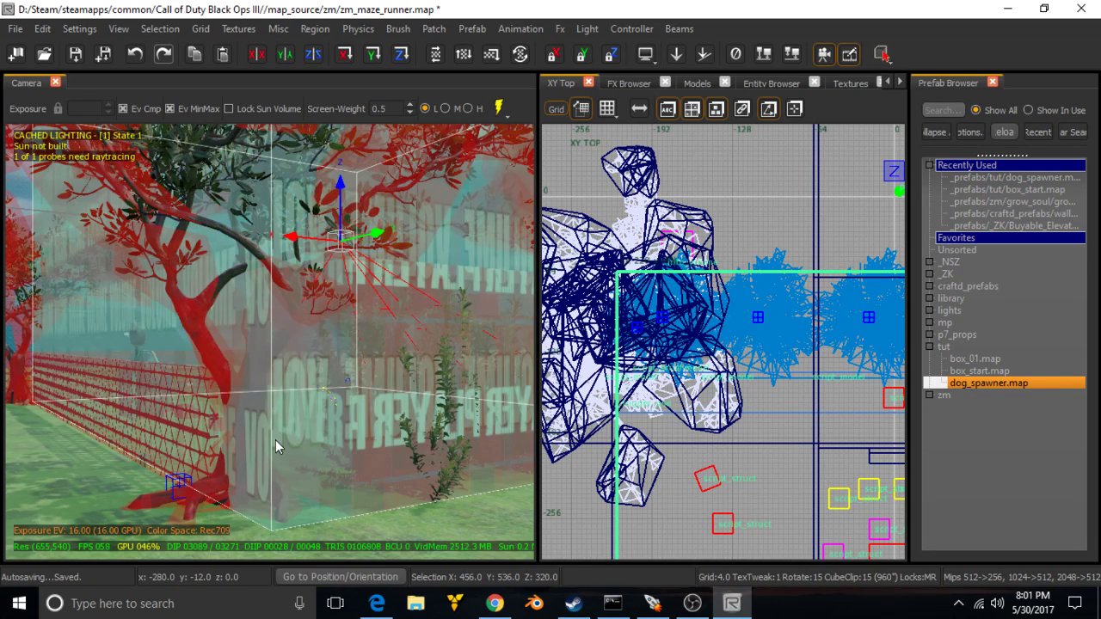
key("Escape")
mouse_move(299, 375)
right_mouse_down()
mouse_move(387, 335)
mouse_move(294, 382)
right_mouse_up()
left_click(295, 382, "shift")
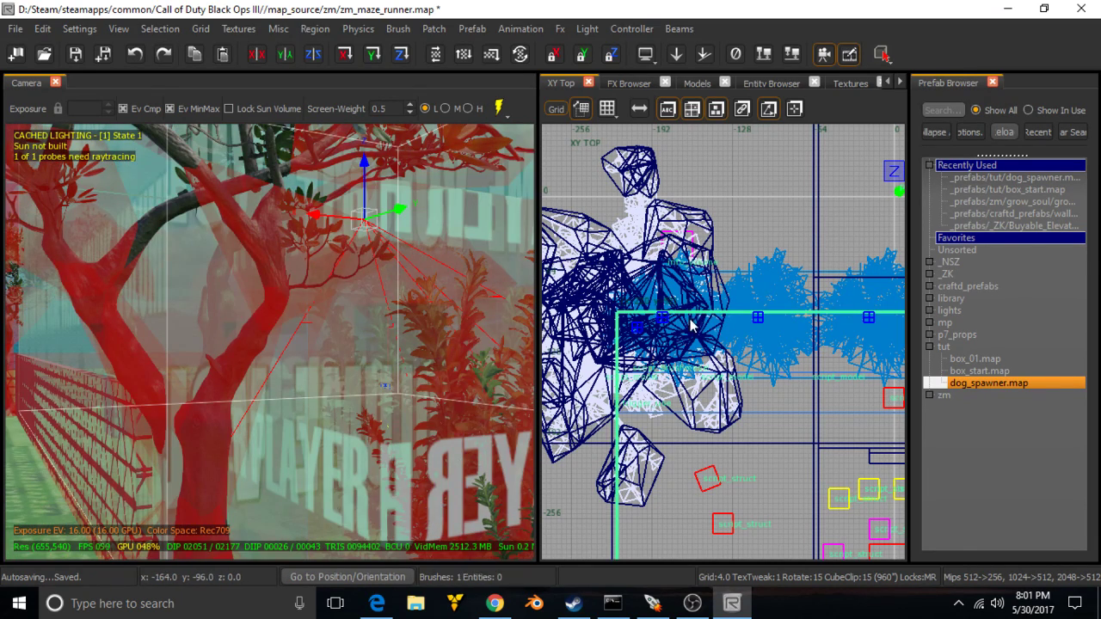
right_click_drag(371, 332, 503, 466)
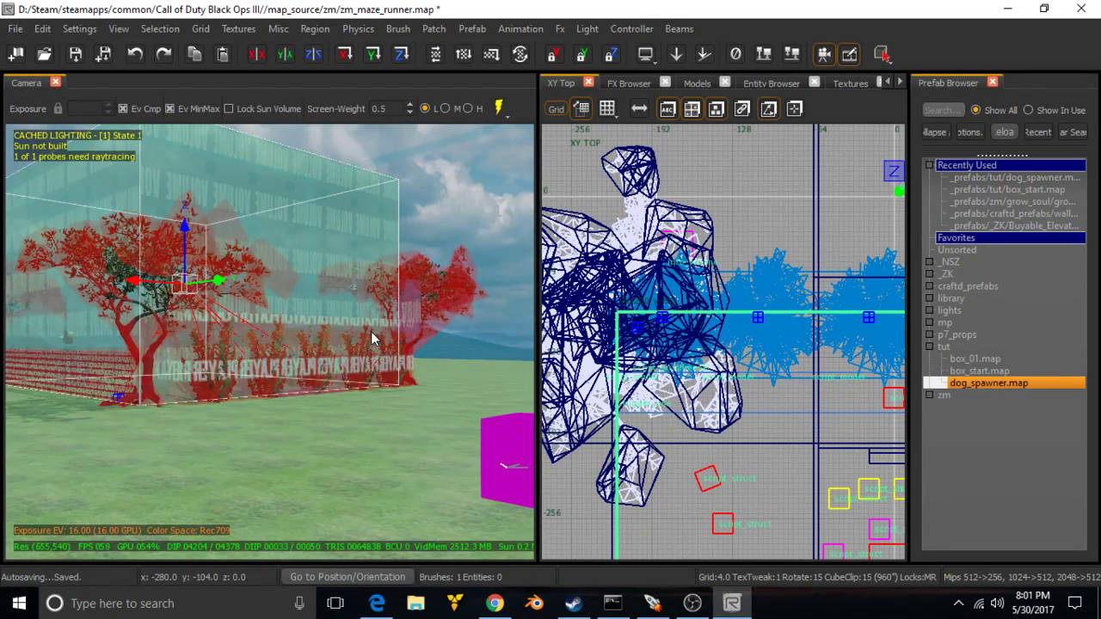
key("ctrl+z")
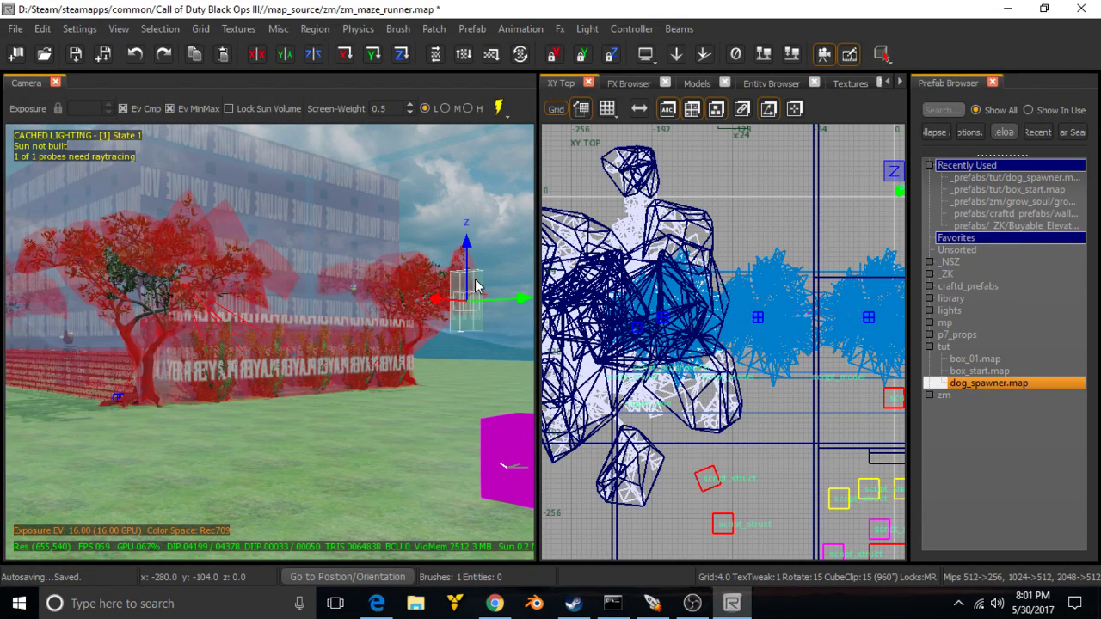
Select the small zone_1 volume, move it to the hedge corner in the top view and bring its hedge side to Y -60.
left_click(454, 303, "shift")
left_click(346, 218, "shift")
left_click_drag(694, 275, 691, 231)
key("Escape")
left_click(472, 307)
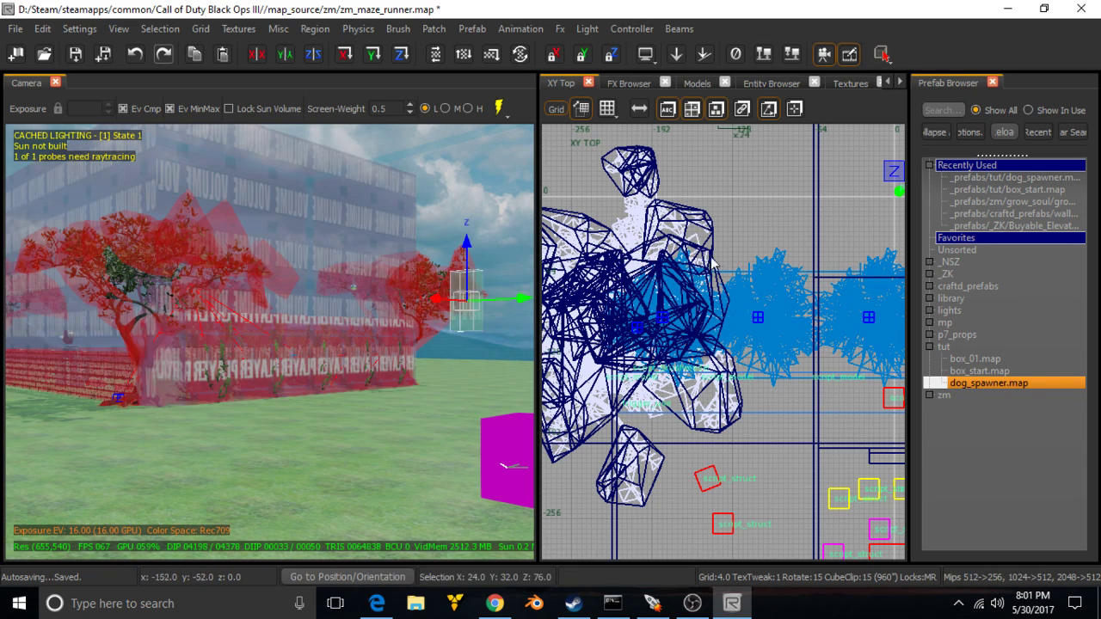
left_click_drag(692, 232, 695, 232)
left_click_drag(708, 165, 676, 239)
scroll(674, 250, "up", 7)
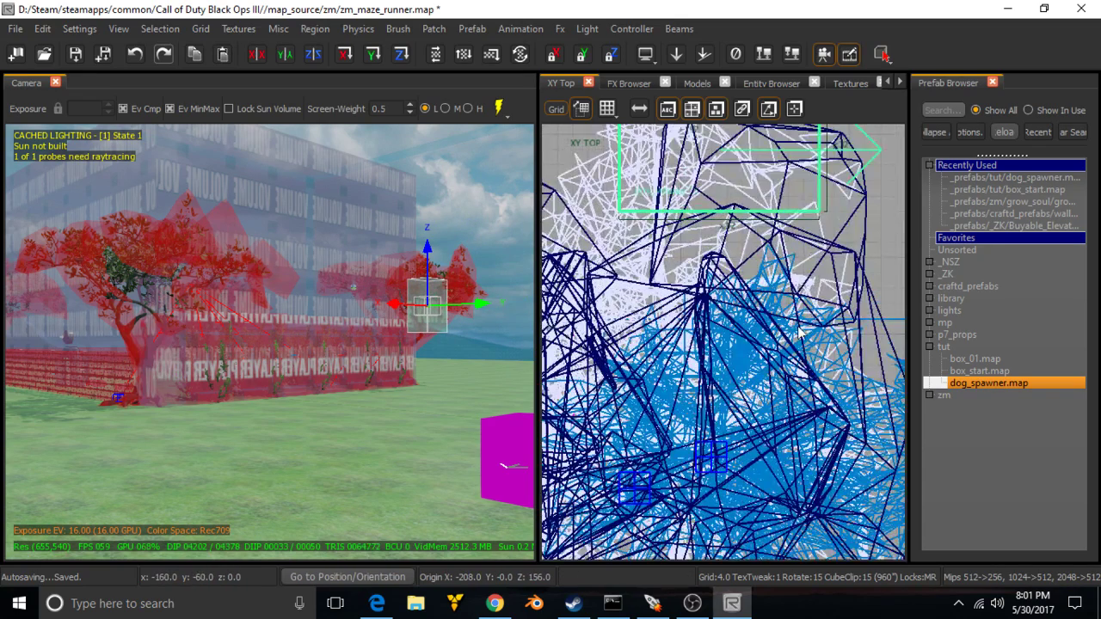
scroll(800, 331, "down", 3)
left_click_drag(736, 198, 741, 224)
scroll(740, 224, "down", 3)
Stretch the zone_1 volume along the hedge row to 468 units in X, starting at X -224.
left_click_drag(815, 243, 895, 234)
right_click_drag(895, 234, 726, 234)
left_click_drag(726, 234, 831, 246)
right_click_drag(790, 252, 697, 244)
left_click_drag(698, 243, 824, 244)
scroll(745, 242, "up", 3)
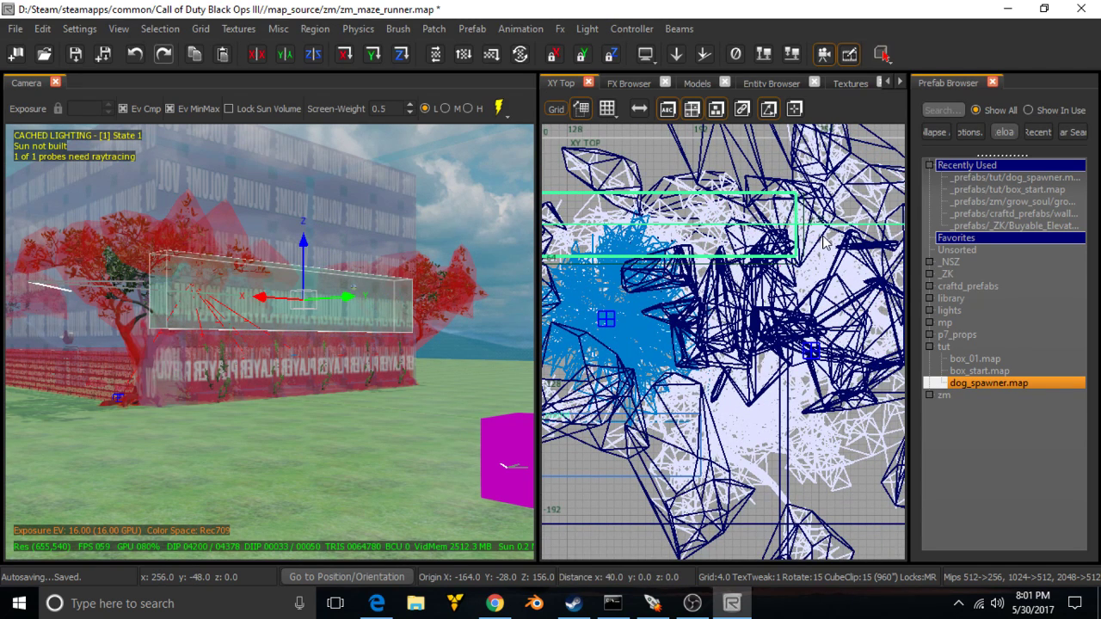
right_click_drag(707, 251, 861, 290)
right_click_drag(652, 234, 895, 279)
scroll(769, 264, "down", 3)
right_click_drag(630, 279, 687, 284)
left_click_drag(688, 277, 619, 294)
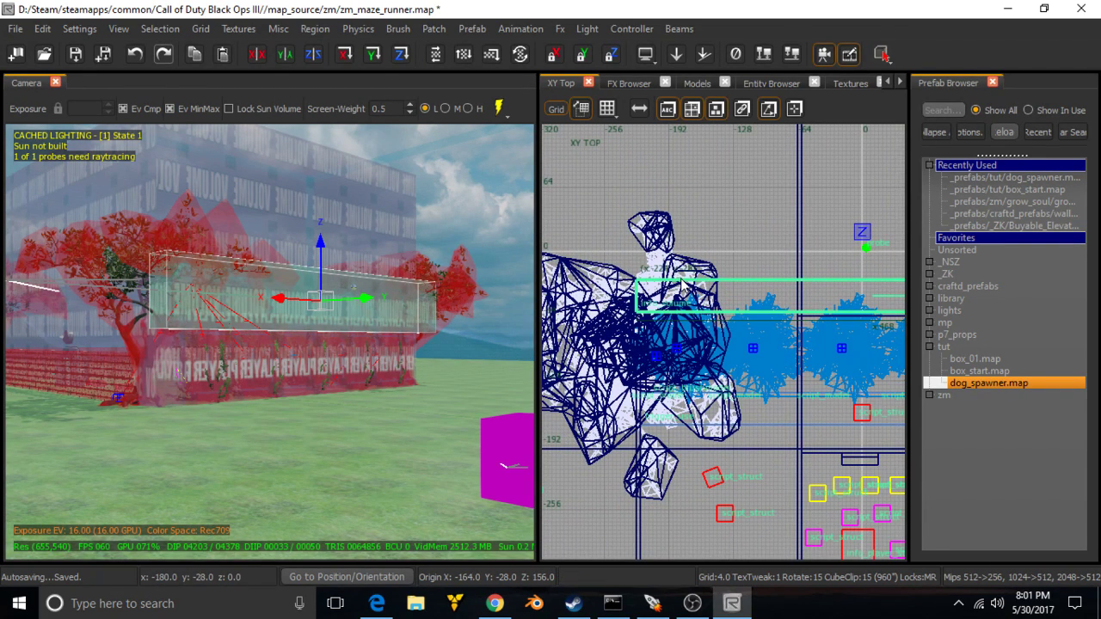
Lower the zone_1 volume's base to ground level in the side view so that it is 128 units tall.
key("ctrl+Tab")
scroll(711, 288, "down", 6)
mouse_move(715, 280)
left_mouse_down()
mouse_move(712, 303)
mouse_move(710, 286)
left_mouse_up()
key("ctrl+Tab")
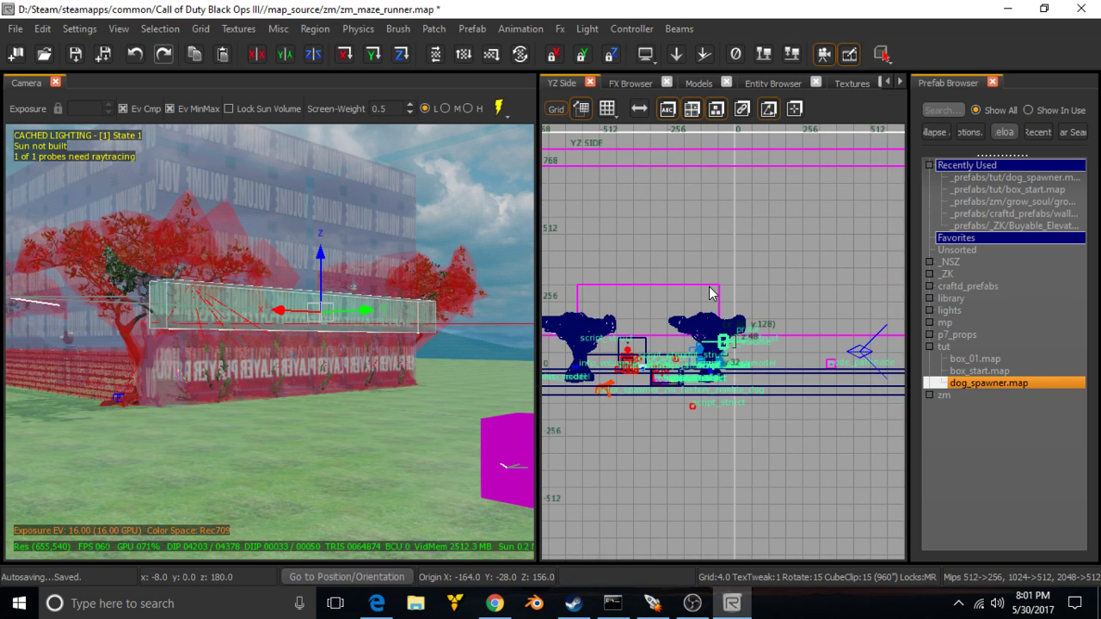
left_click_drag(725, 358, 721, 379)
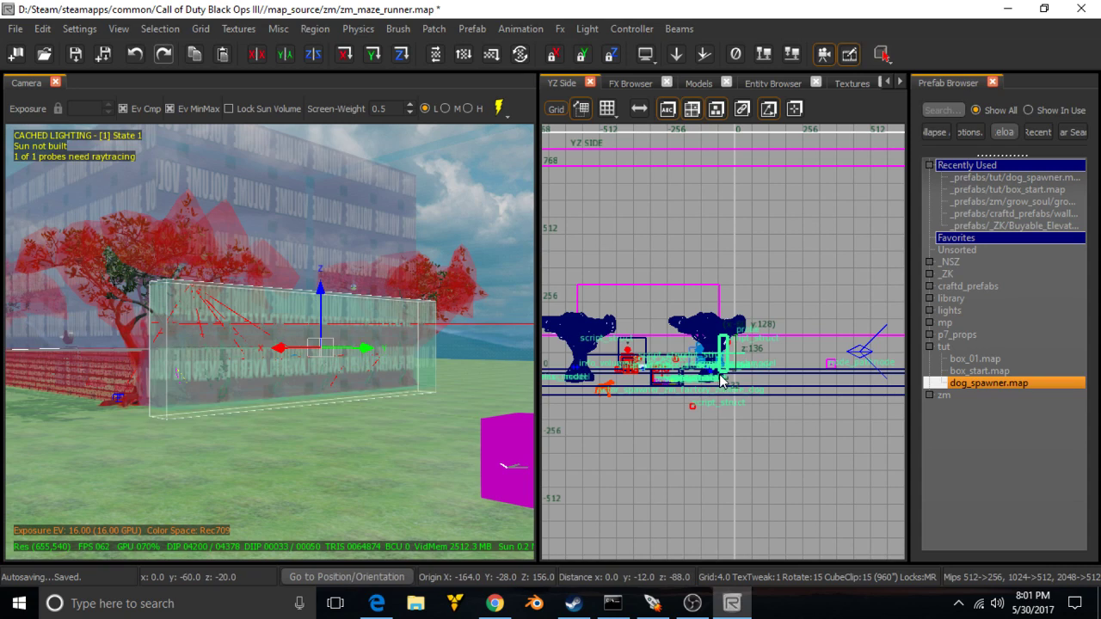
scroll(720, 377, "up", 5)
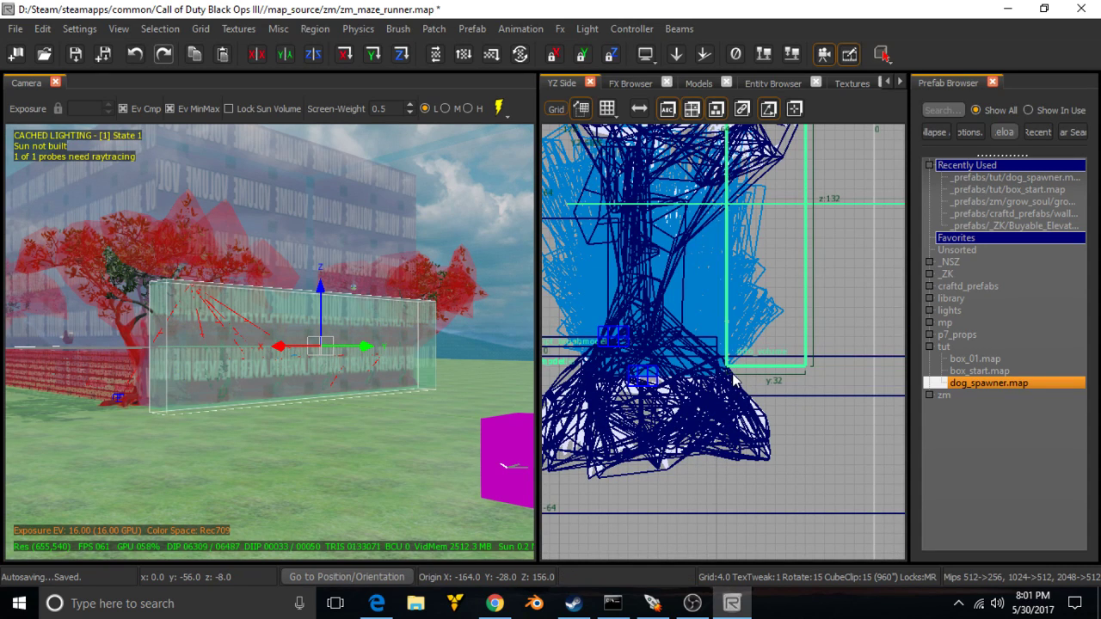
scroll(734, 379, "down", 4)
scroll(760, 235, "up", 3)
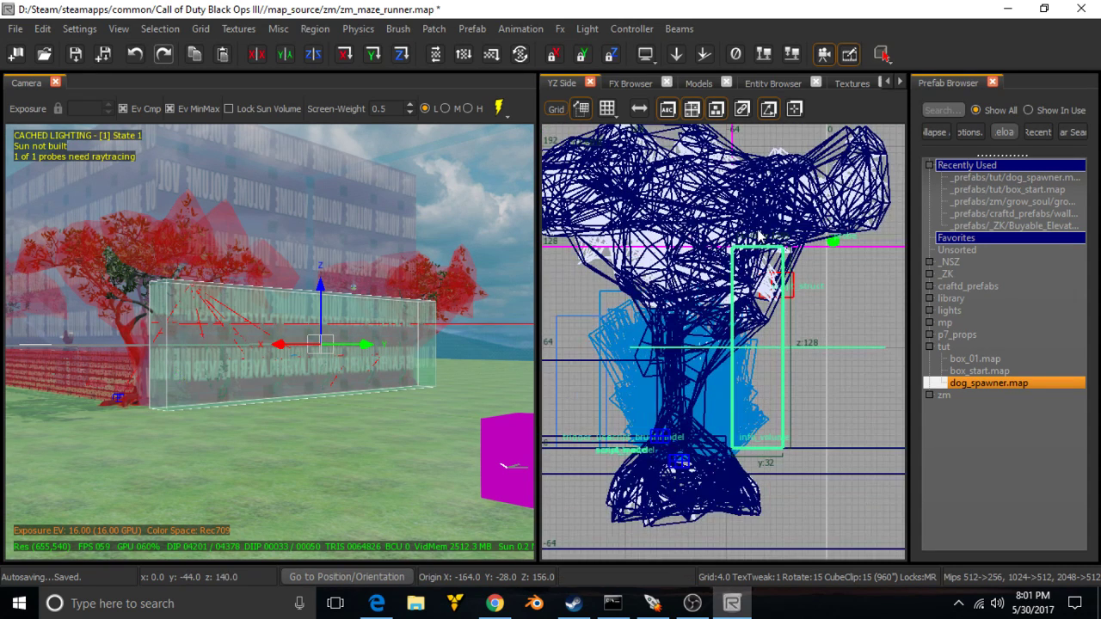
scroll(754, 262, "up", 3)
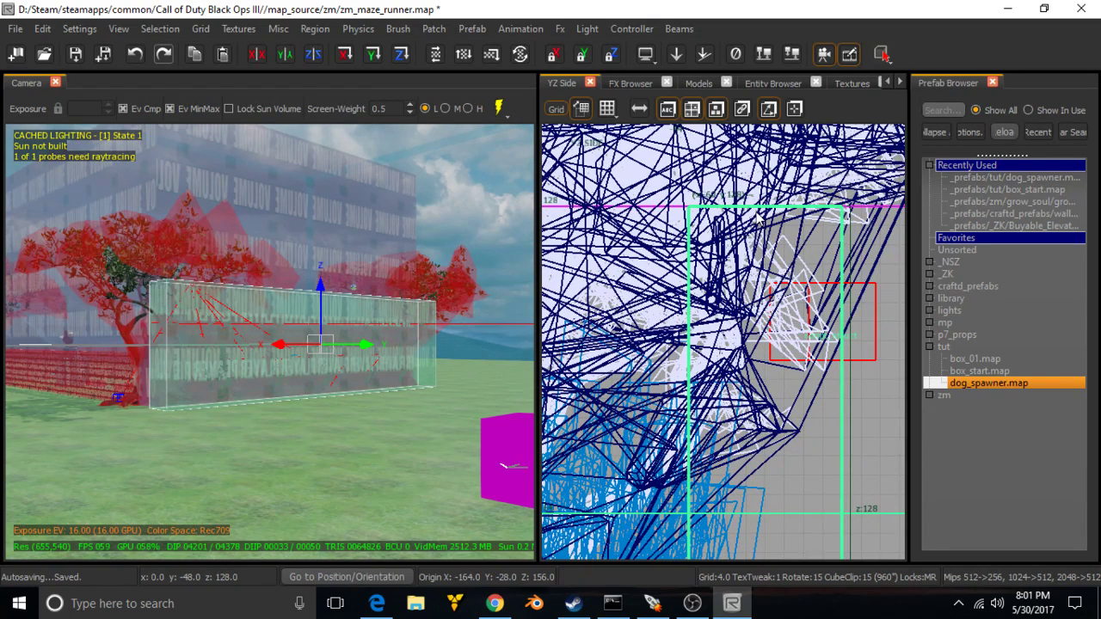
Extend the zone_1 volume away from the hedge to Y 512 in the top view, making it 572 units deep.
key("ctrl+Tab")
scroll(732, 312, "down", 9)
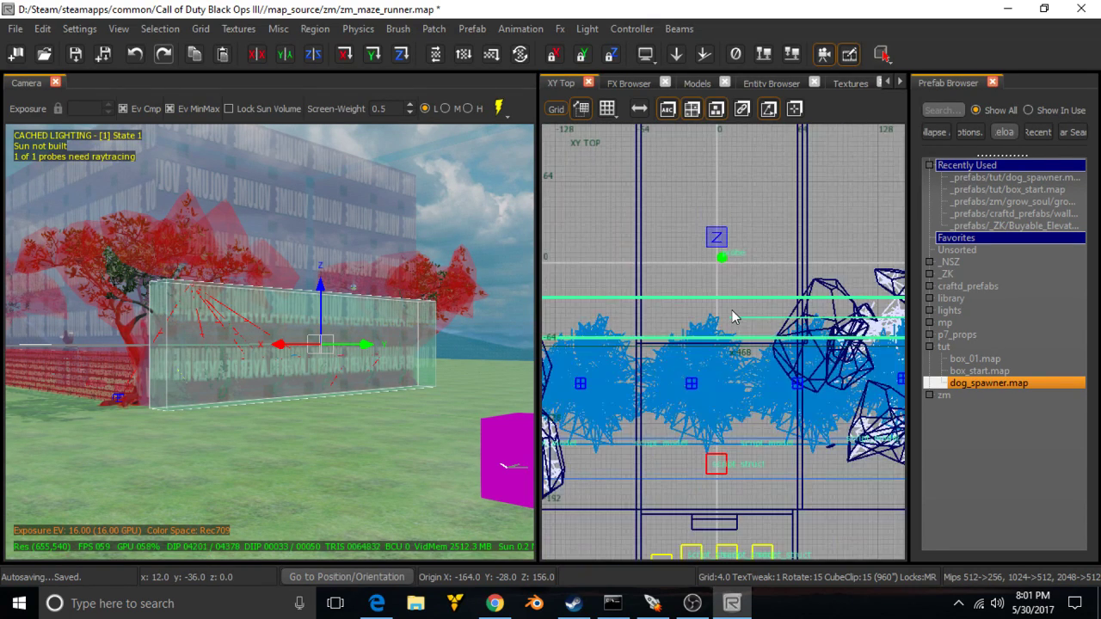
mouse_move(741, 286)
left_mouse_down()
mouse_move(733, 120)
mouse_move(729, 357)
mouse_move(732, 165)
mouse_move(727, 192)
mouse_move(715, 178)
left_mouse_up()
scroll(728, 192, "down", 3)
scroll(708, 221, "up", 6)
right_click_drag(707, 227, 718, 303)
left_click_drag(708, 224, 712, 210)
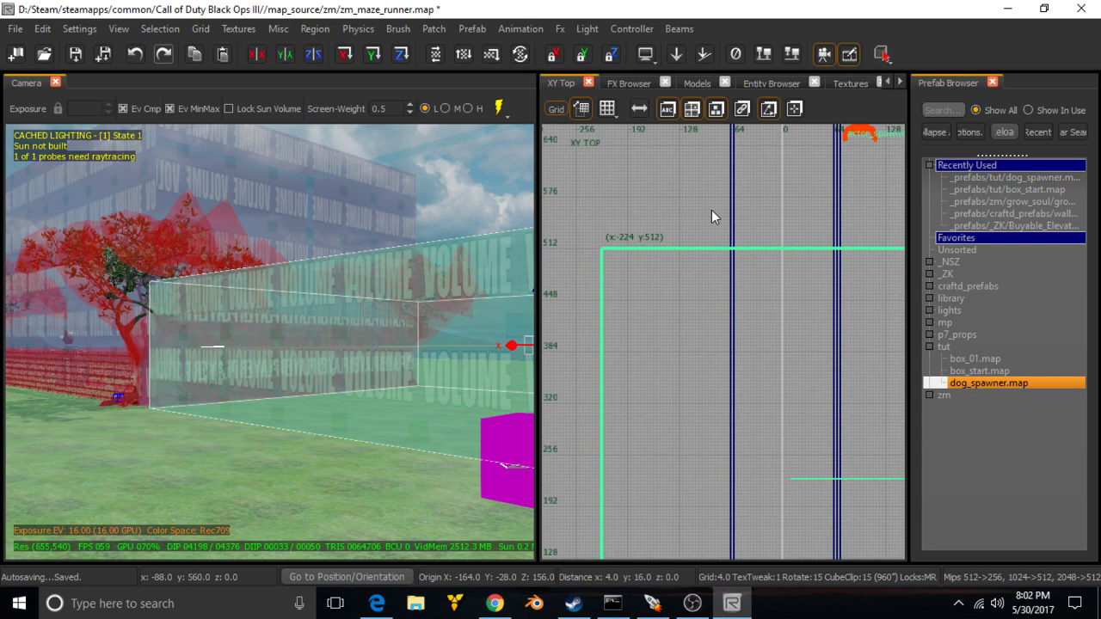
scroll(712, 298, "down", 9)
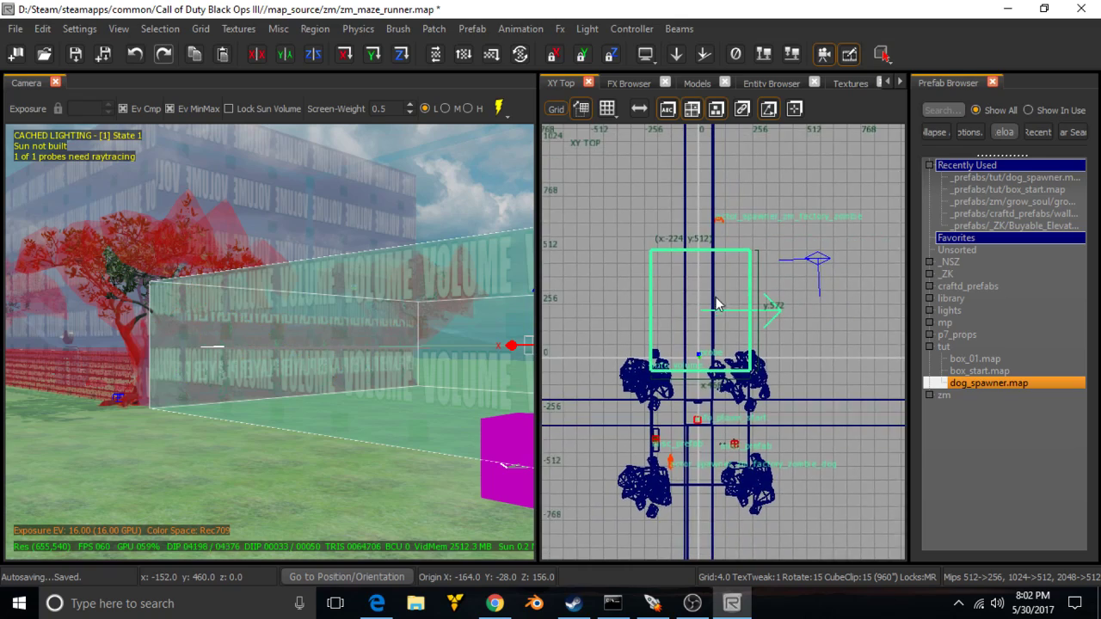
scroll(710, 323, "up", 7)
scroll(710, 323, "down", 8)
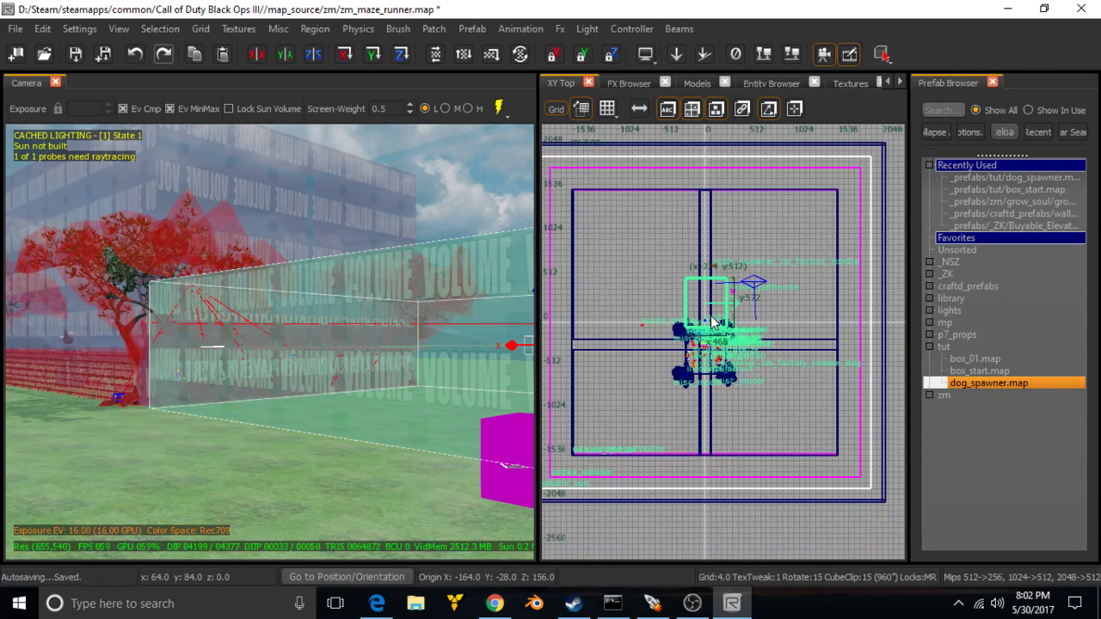
scroll(712, 322, "up", 3)
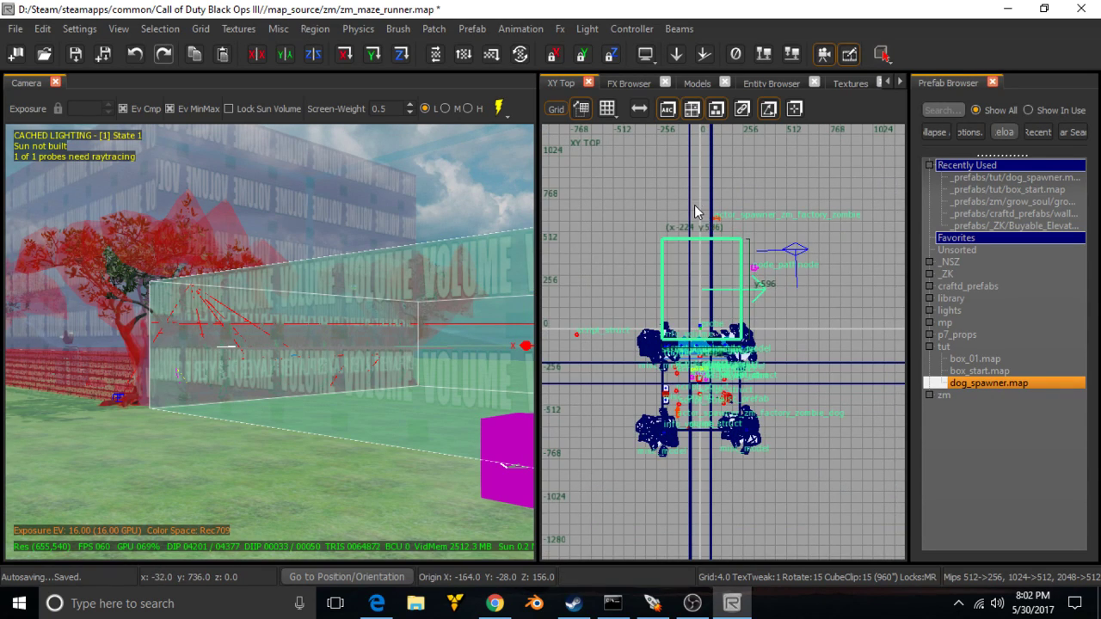
scroll(673, 264, "up", 5)
scroll(673, 264, "up", 3)
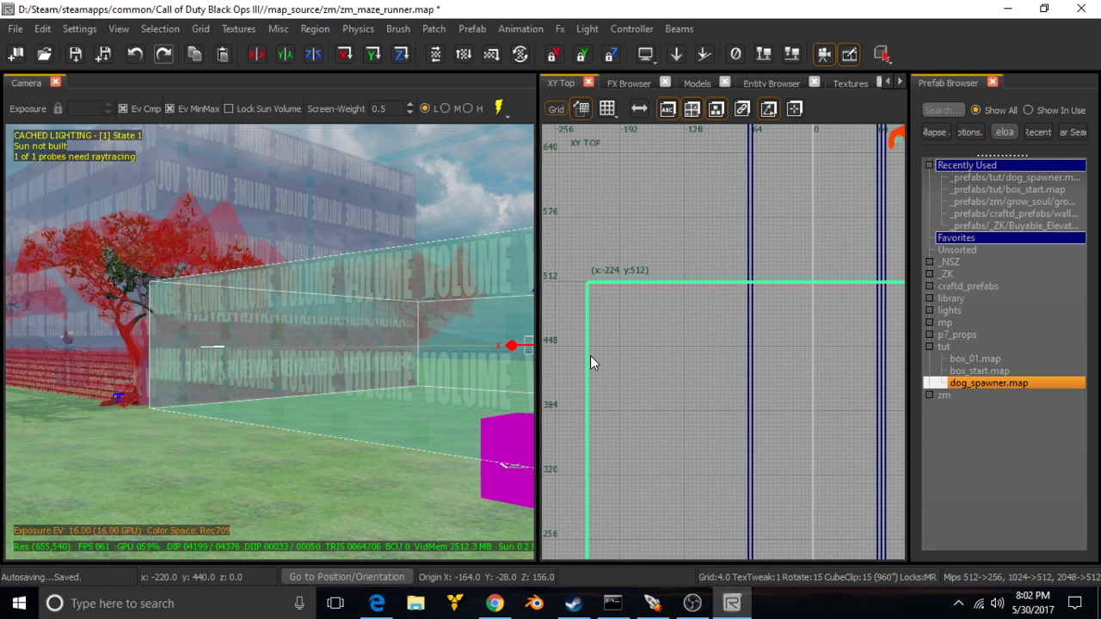
Widen the zone_1 volume on both sides to 640 units in X, starting at X -320.
right_click_drag(590, 356, 731, 332)
left_click_drag(720, 386, 690, 389)
scroll(801, 390, "down", 3)
scroll(781, 401, "up", 3)
left_click_drag(781, 401, 830, 388)
scroll(659, 356, "down", 4)
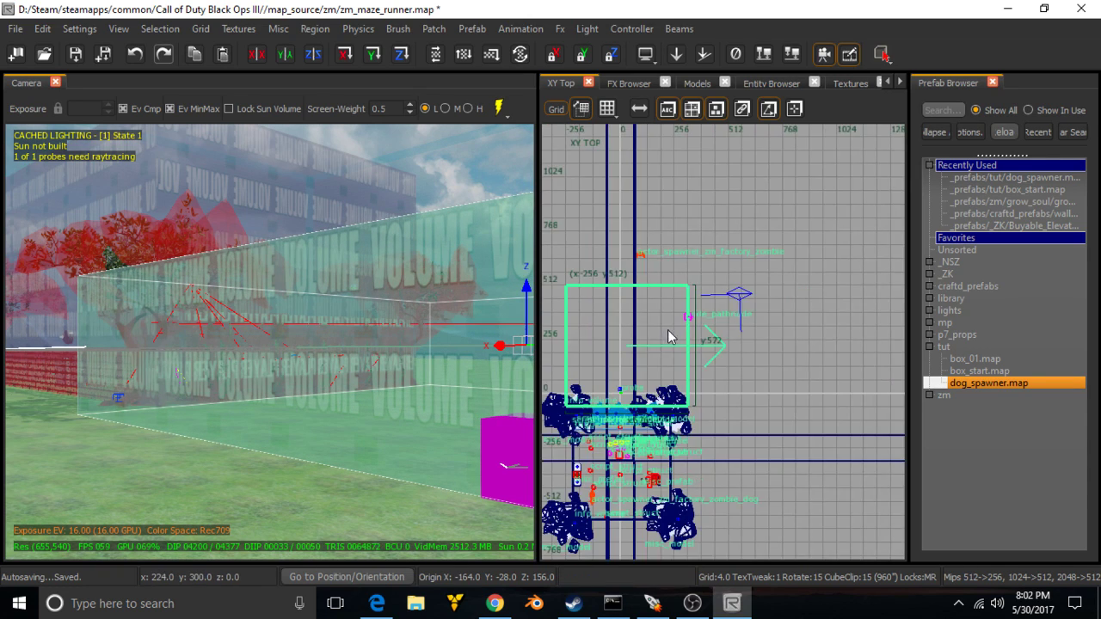
scroll(667, 330, "up", 1)
mouse_move(627, 360)
left_mouse_down()
mouse_move(602, 358)
mouse_move(624, 356)
left_mouse_up()
scroll(606, 364, "up", 3)
scroll(607, 359, "up", 4)
scroll(876, 394, "down", 6)
right_click_drag(876, 394, 716, 338)
scroll(829, 378, "down", 6)
right_click_drag(847, 402, 779, 374)
scroll(778, 373, "up", 4)
Reselect the zone_1 volume and raise its upper face to Z 320 in the front view.
key("Escape")
left_click(414, 369, "shift")
key("ctrl+Tab")
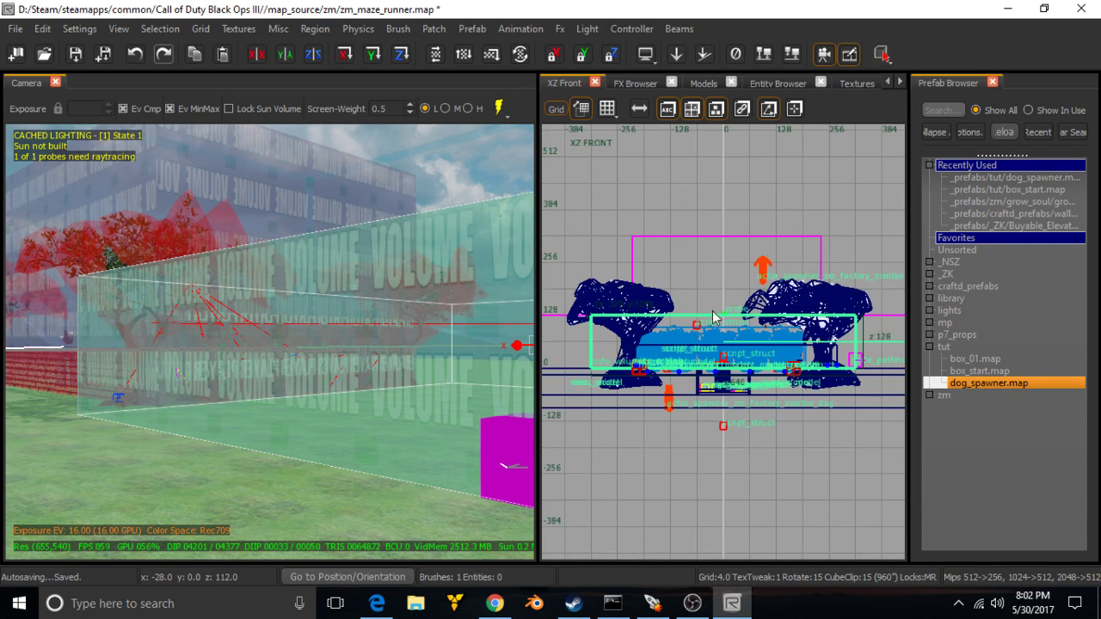
left_click_drag(712, 279, 712, 204)
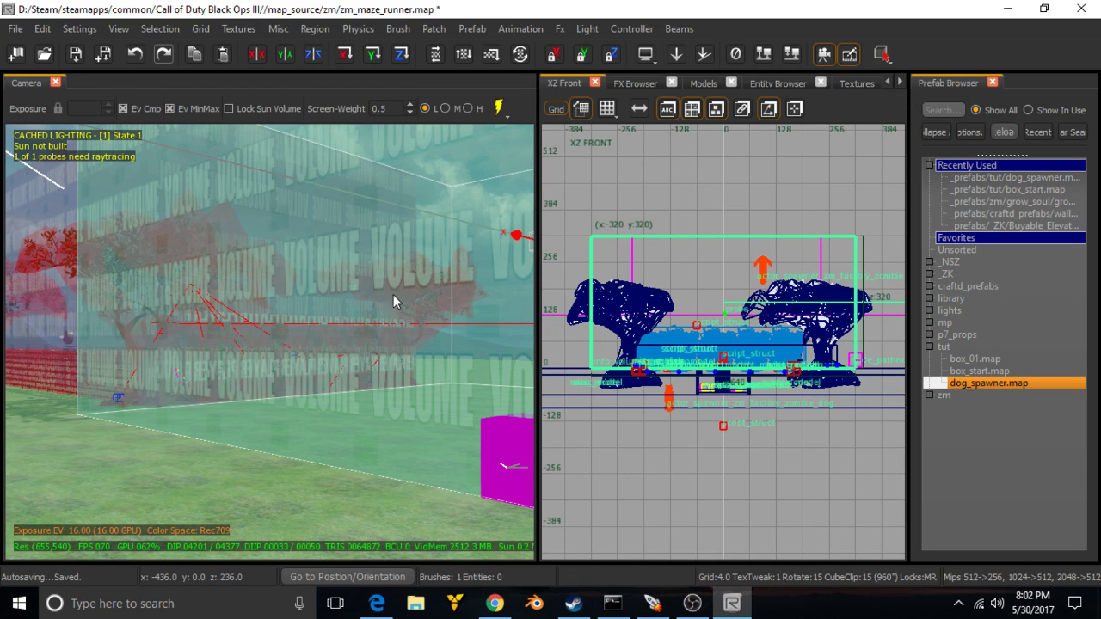
key("ctrl+Tab")
key("ctrl+Tab")
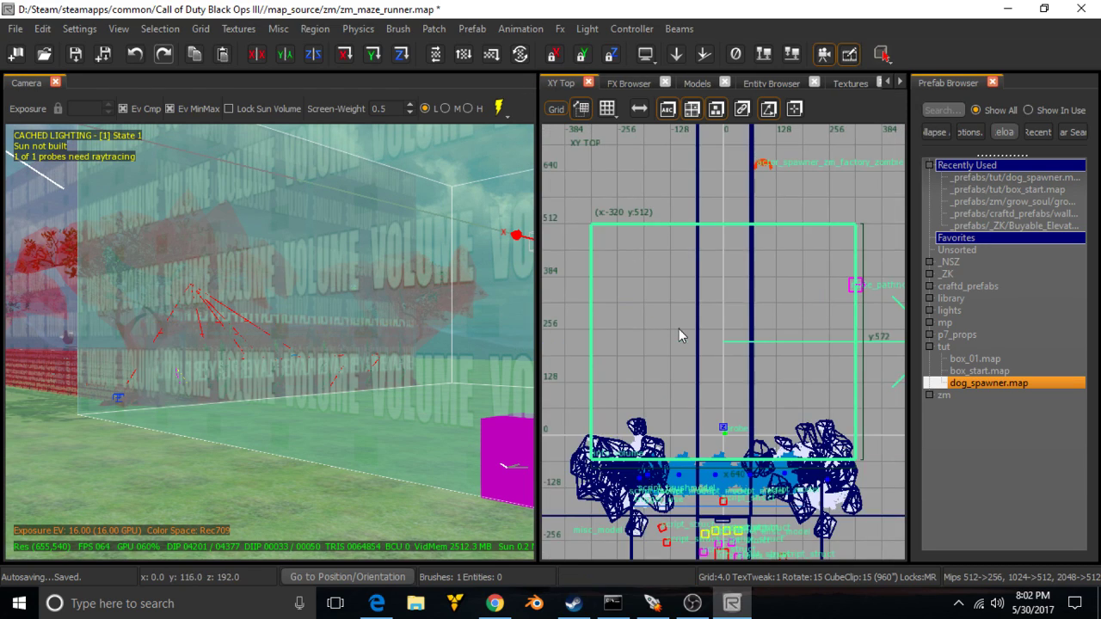
Shift the zone_1 volume's far edge to Y 508, extend its negative X side to X -384 and deselect it.
left_click_drag(687, 338, 689, 340)
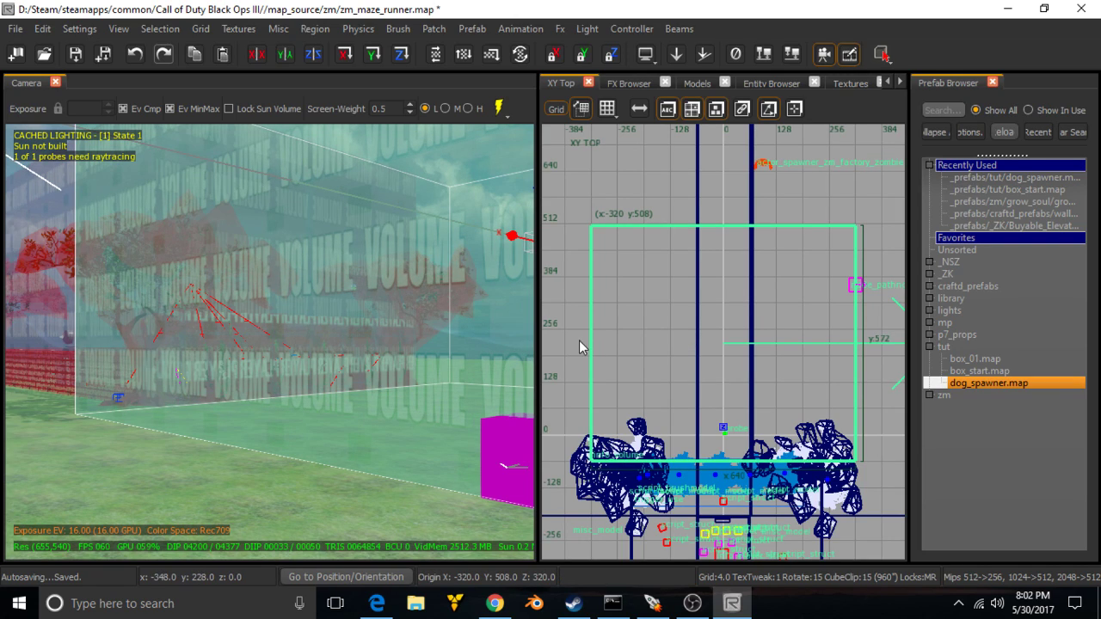
left_click_drag(580, 341, 589, 367)
scroll(601, 355, "up", 3)
scroll(798, 409, "down", 3)
key("Escape")
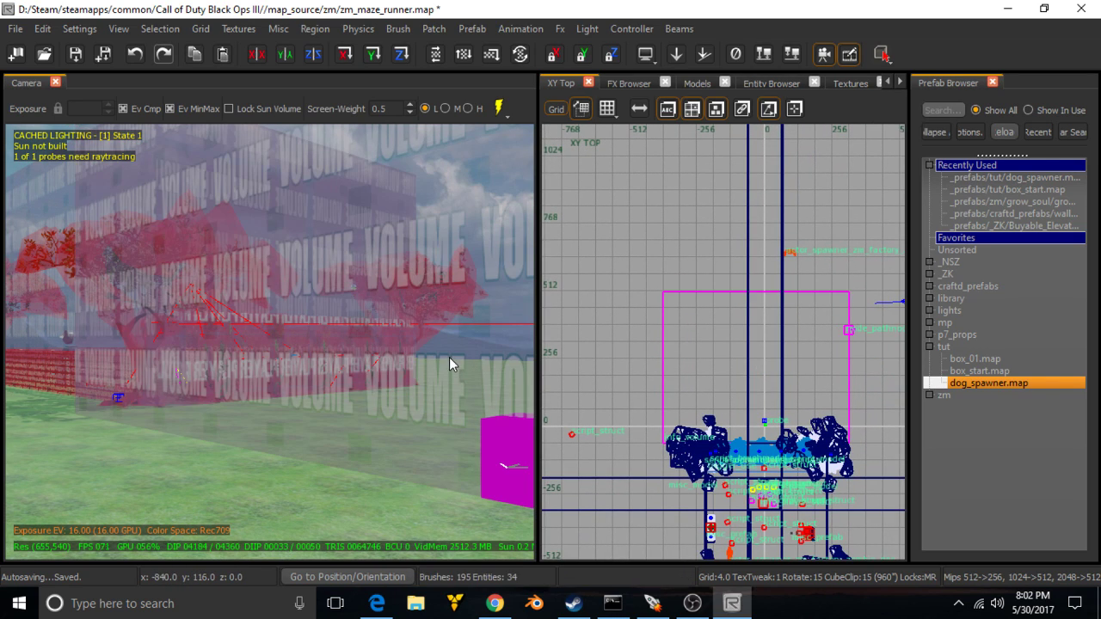
Move the node_pathnode entity inside the zone_1 volume to about X 190, Y 320 in the top view and deselect it.
right_click_drag(449, 357, 434, 404)
left_click(391, 415)
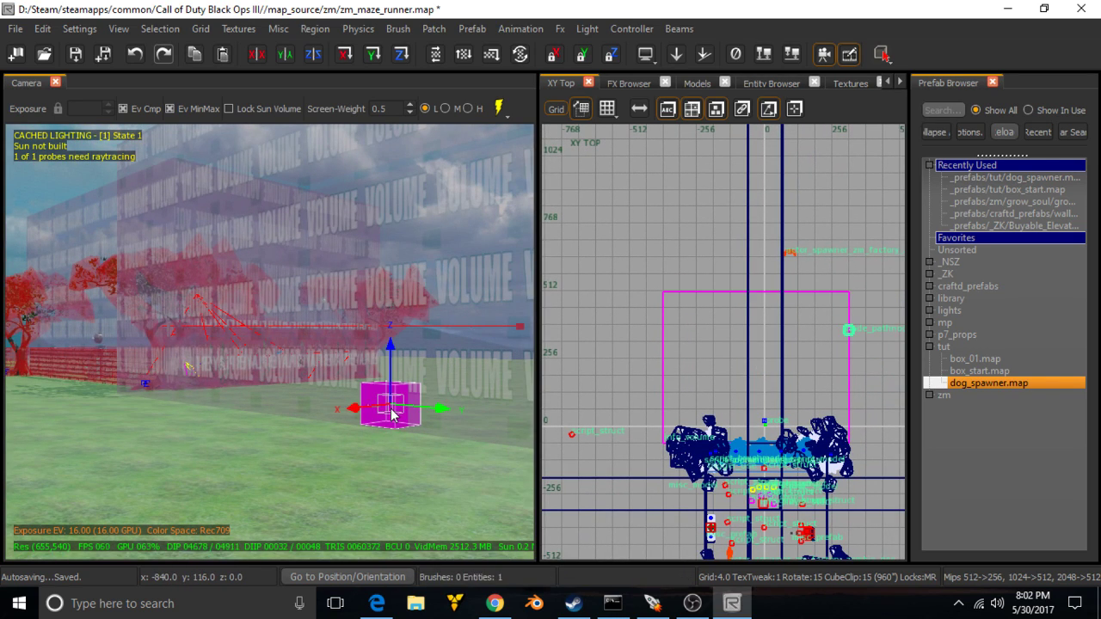
right_click_drag(805, 330, 707, 309)
key("Escape")
left_click(389, 406)
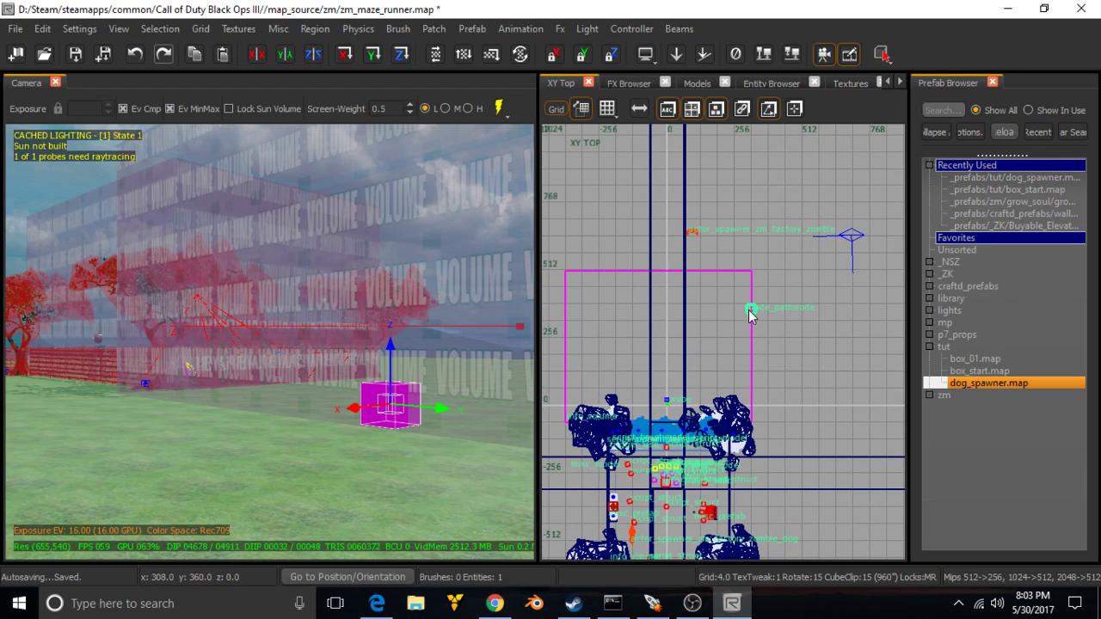
left_click_drag(751, 309, 719, 321)
key("Escape")
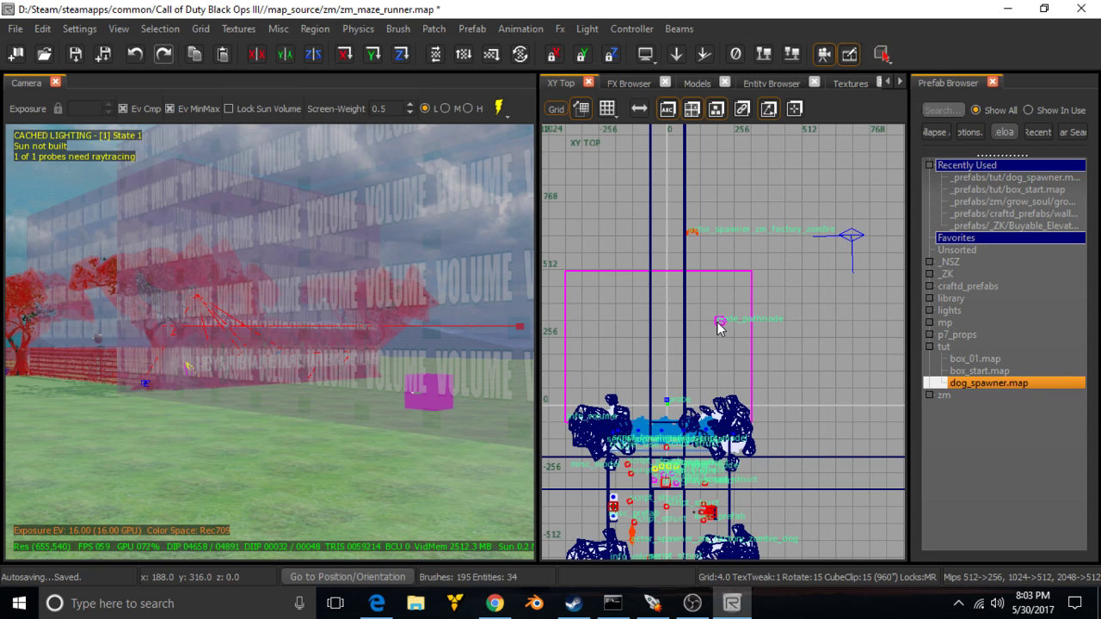
right_click_drag(454, 411, 456, 406)
Switch to Chrome and watch the zones tutorial from 5:09 in full screen for the volume's extra key/value pair, pausing at 5:24.
left_click(494, 603)
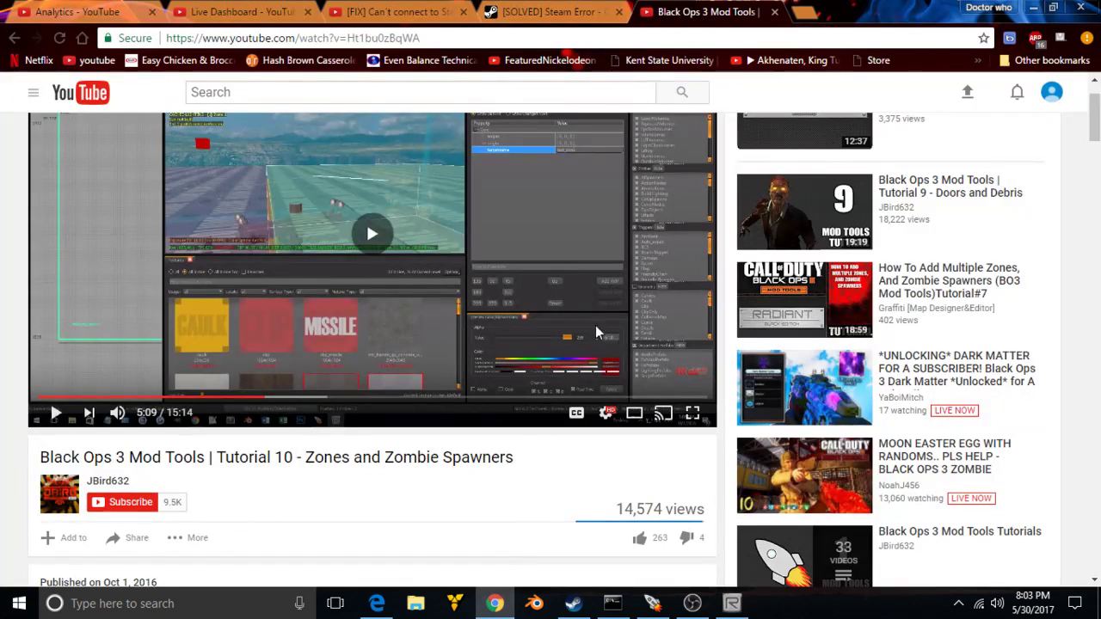
left_click(695, 420)
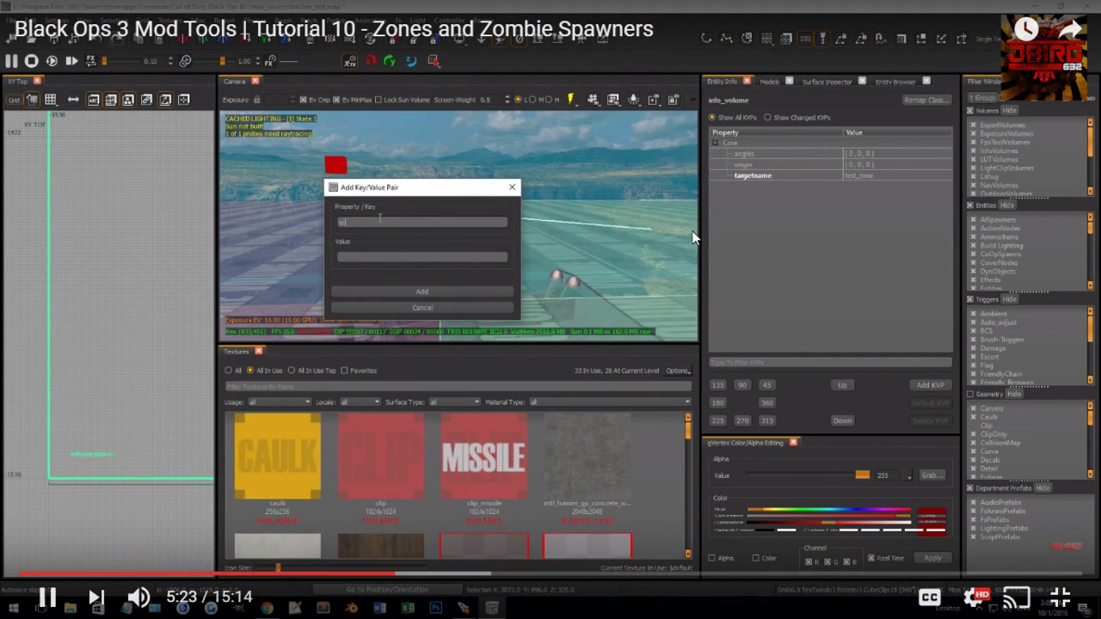
left_click(611, 306)
key("Escape")
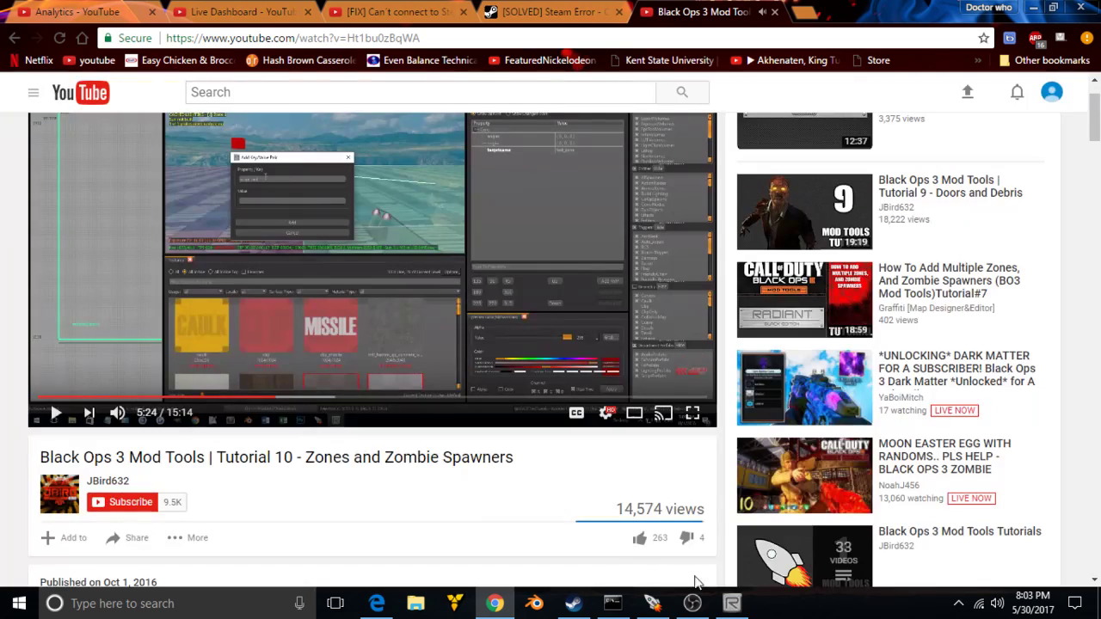
Return to Radiant and add a script_noteworthy key with the value player_volume to the zone_1 volume.
left_click(731, 603)
left_click(418, 306)
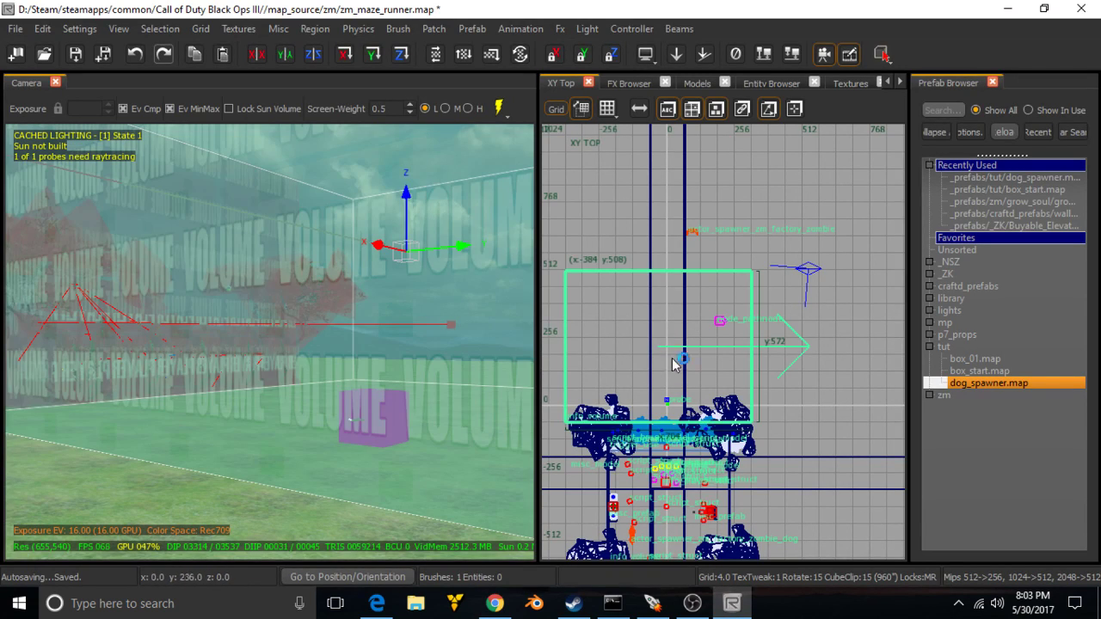
key("n")
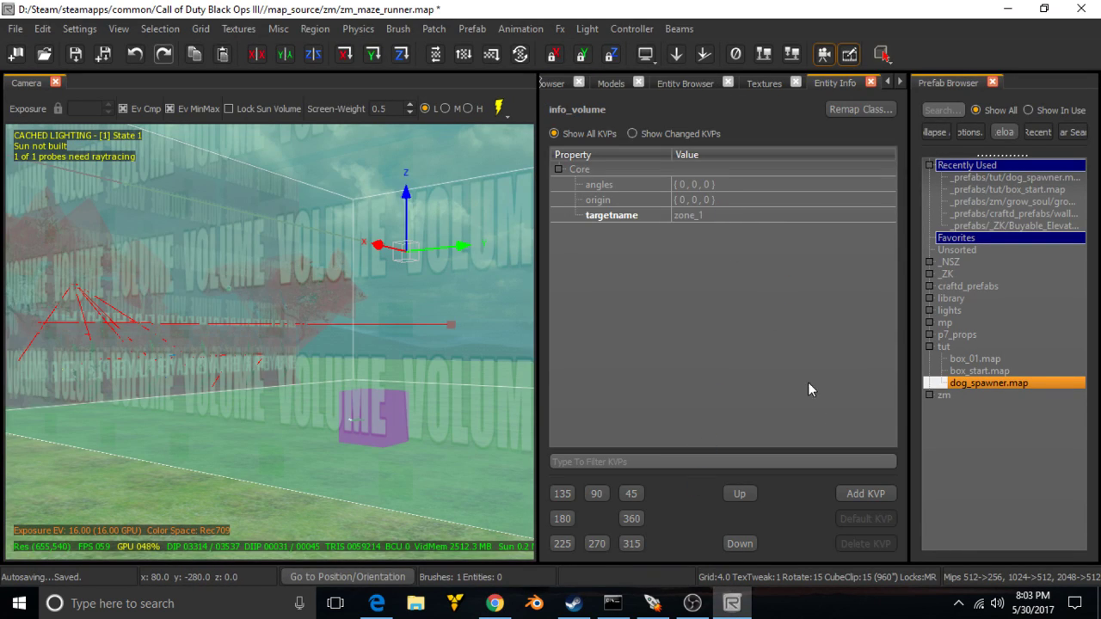
left_click(865, 494)
type("sc")
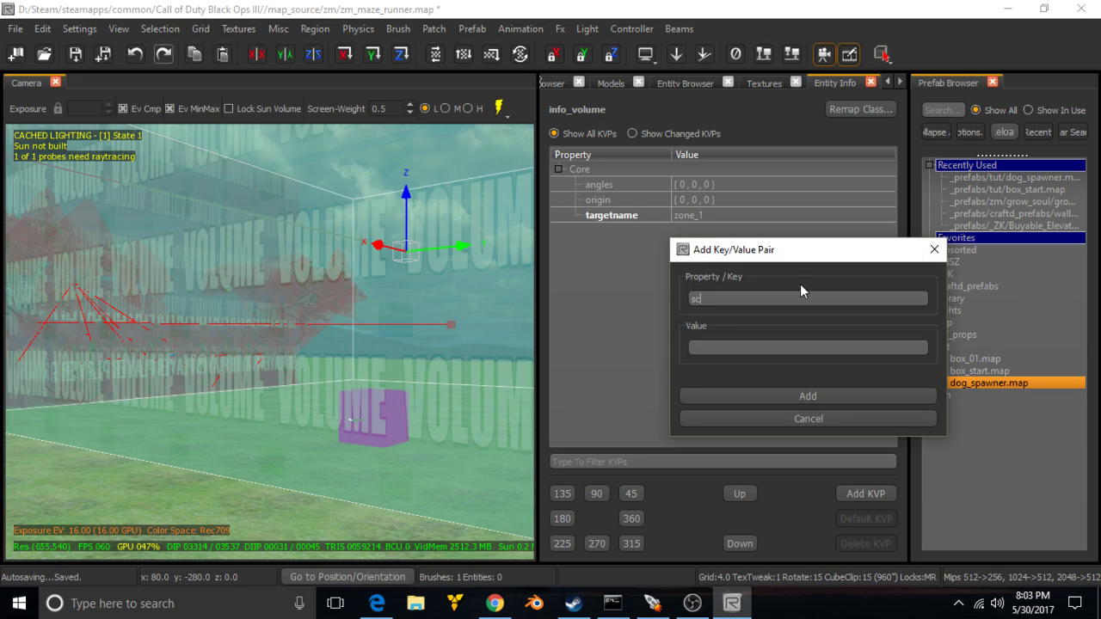
type("ript_notw")
type("worthy")
key("Tab")
type("player_volume")
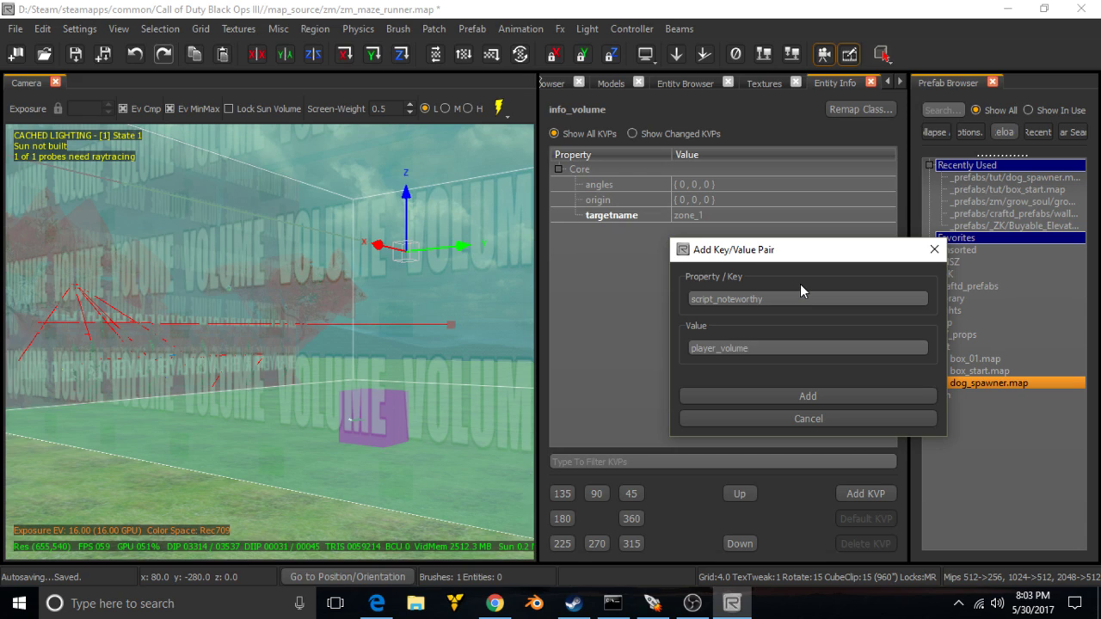
left_click(833, 397)
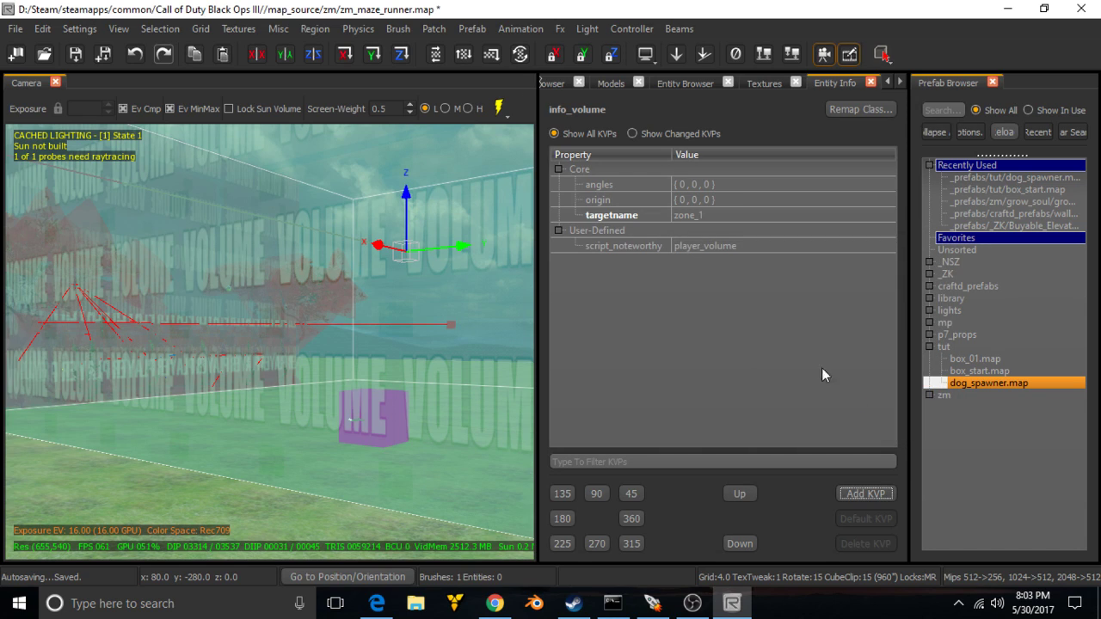
Switch to Chrome and post the message "lelz" in the live chat of the stream dashboard.
left_click(494, 601)
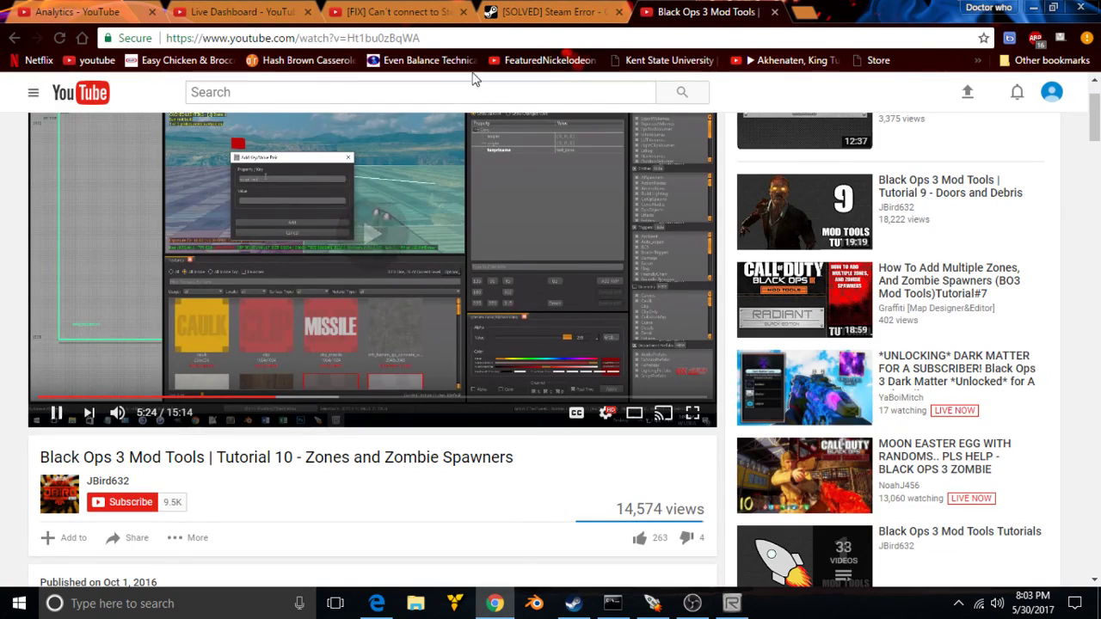
left_click(245, 12)
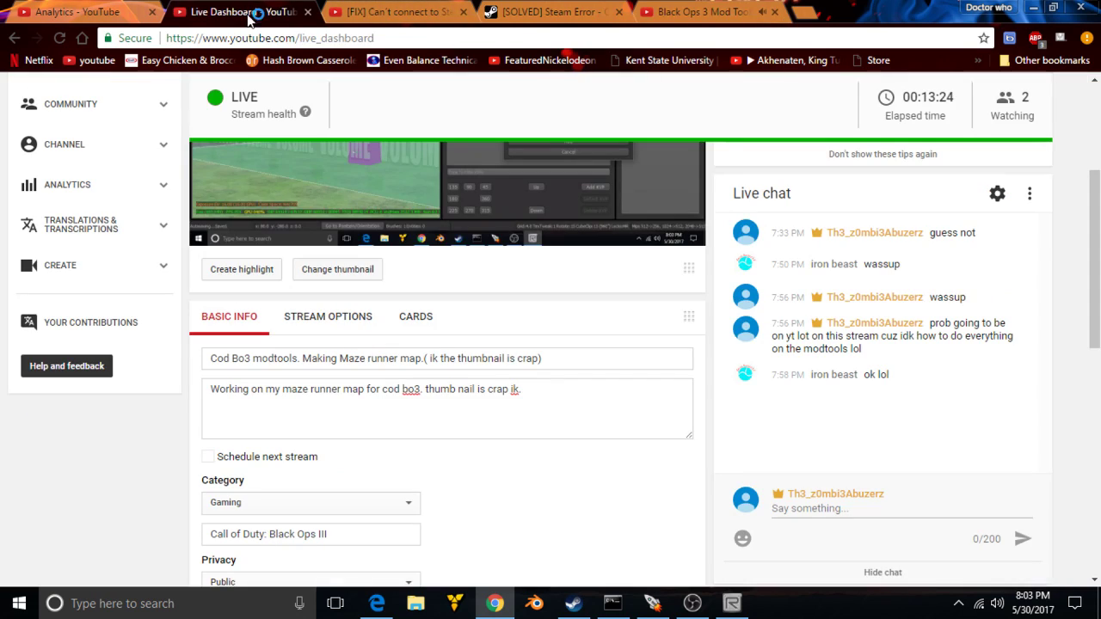
left_click(858, 503)
type("lelz")
key("Return")
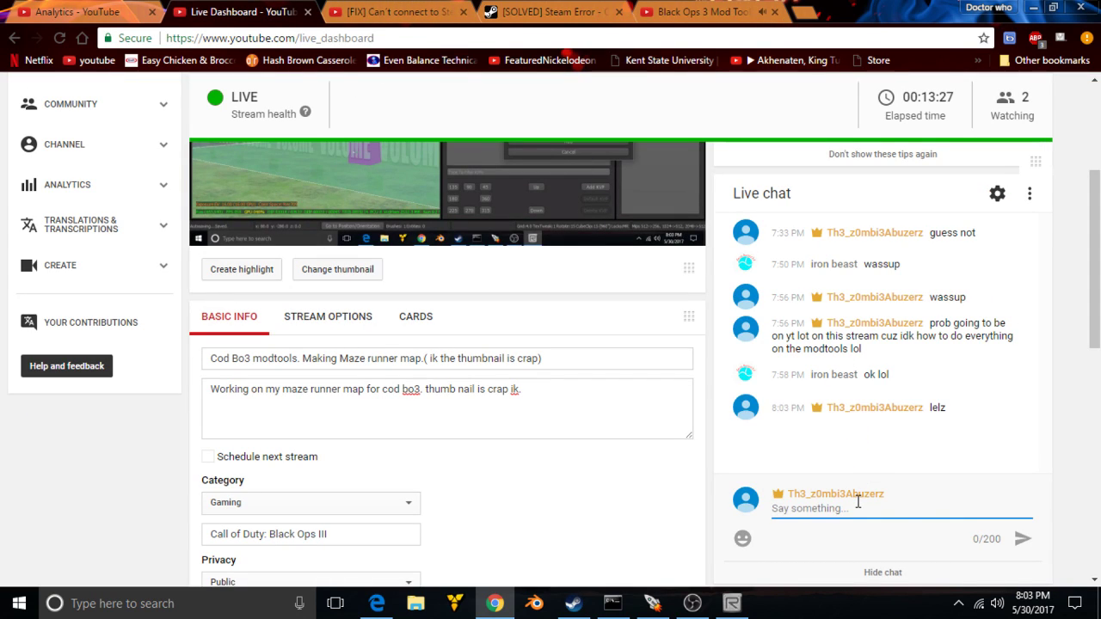
Return to the zones tutorial and watch it in full screen from 5:30 for the volume's target key and the script_struct spawner's placement and keys.
left_click(706, 12)
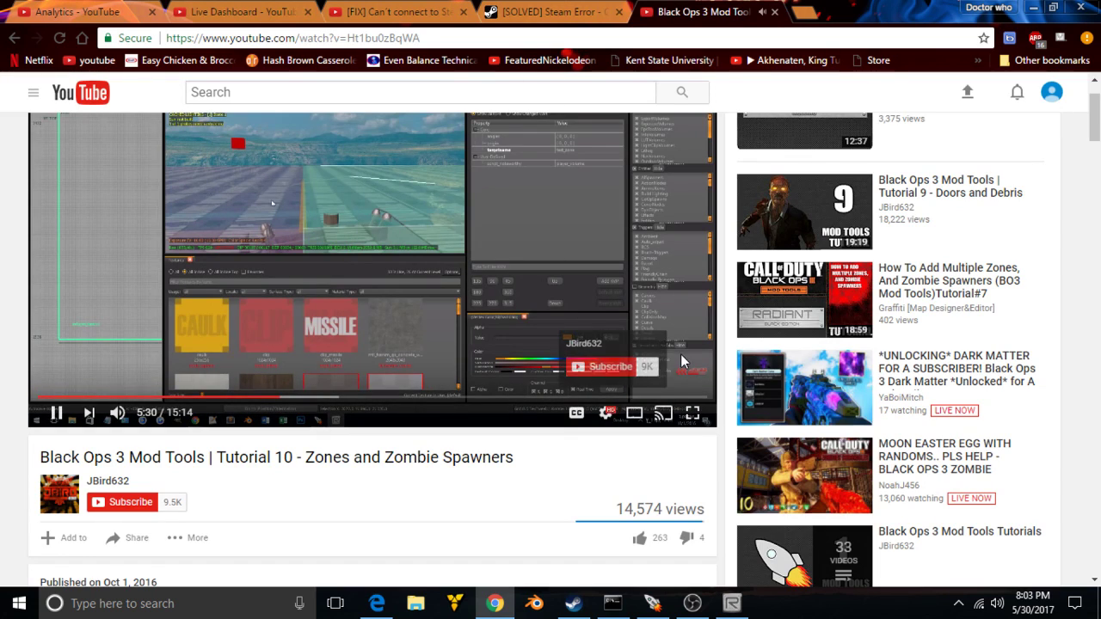
left_click(690, 423)
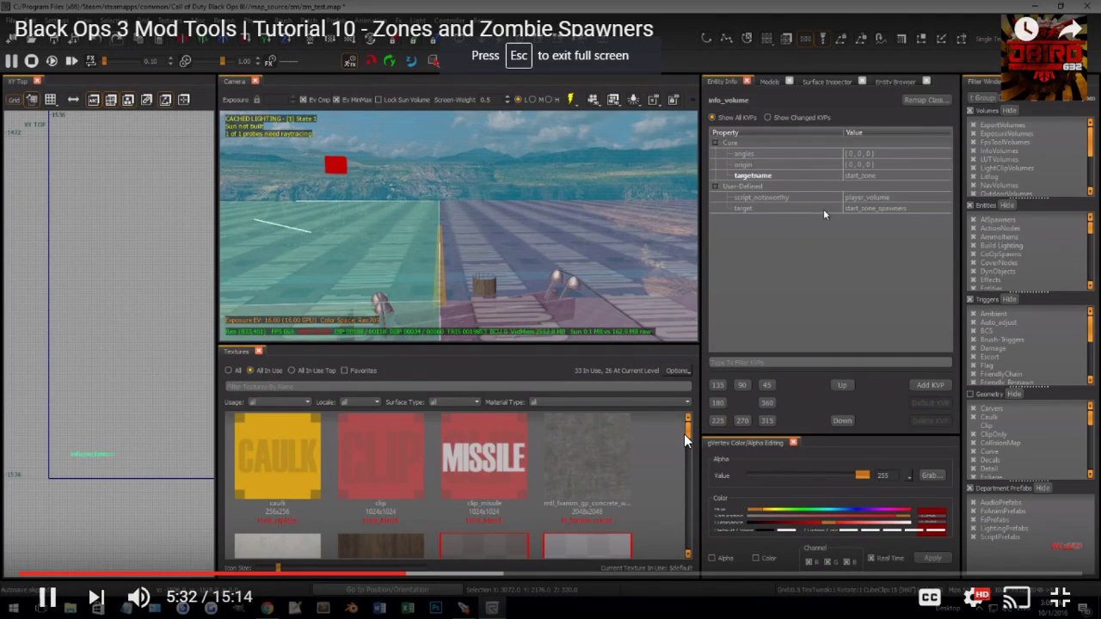
left_click(705, 401)
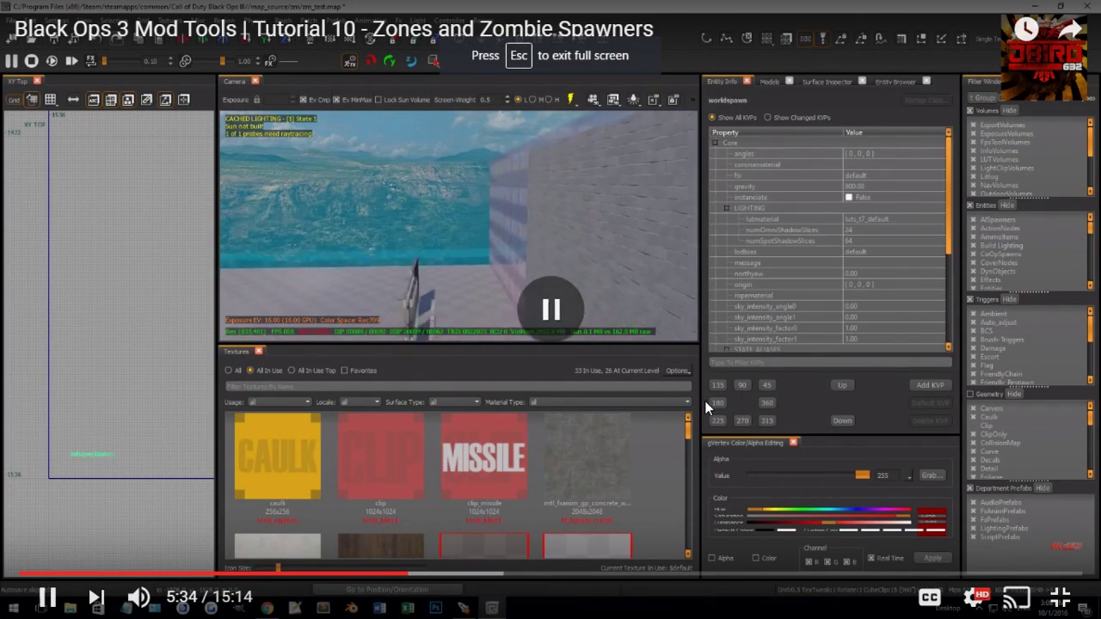
left_click(570, 277)
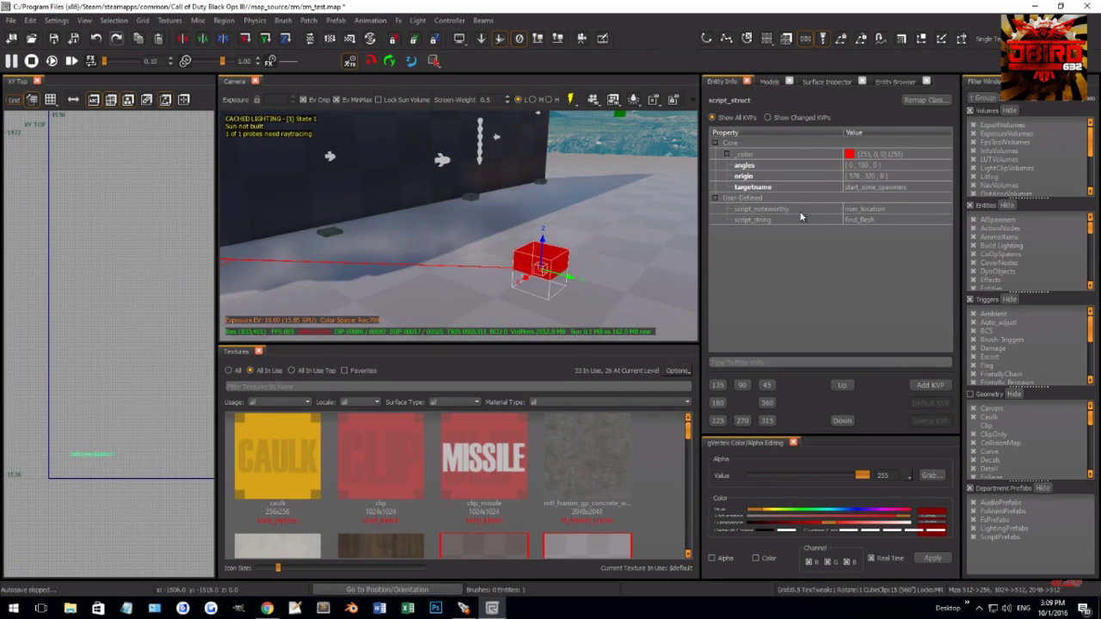
right_click_drag(351, 243, 524, 243)
key("Escape")
scroll(131, 290, "down", 5)
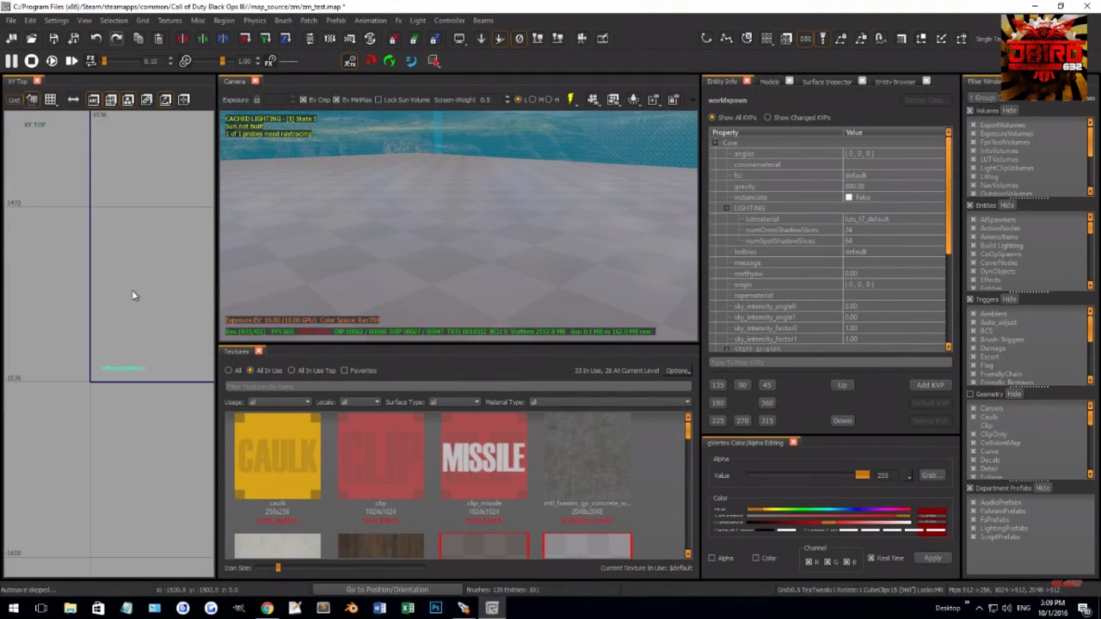
right_click_drag(180, 350, 84, 345)
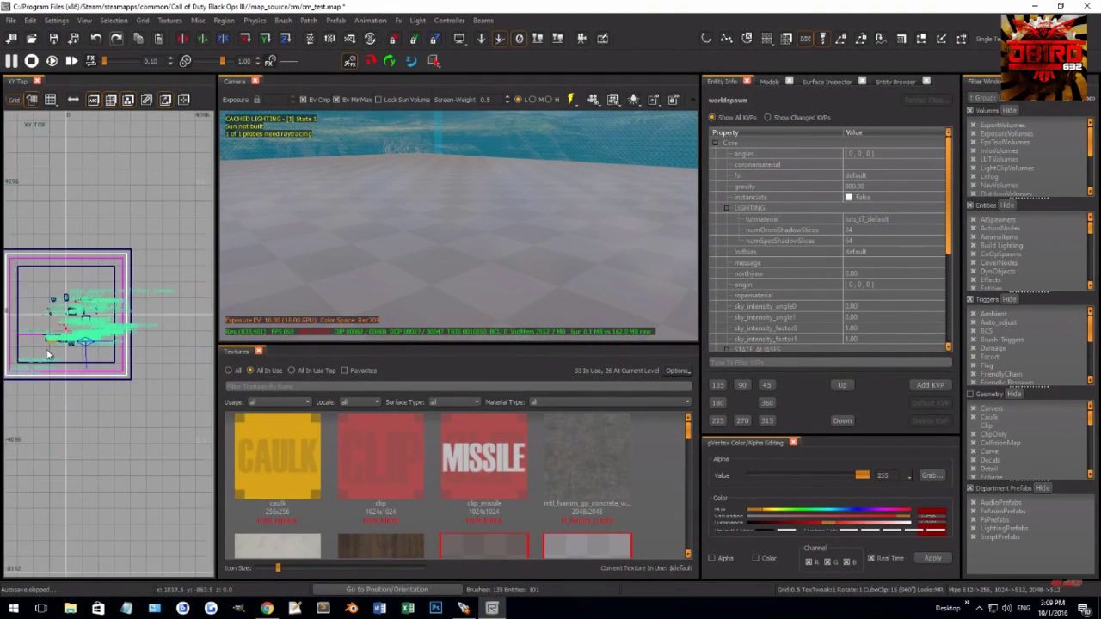
scroll(90, 346, "up", 9)
scroll(90, 358, "up", 2)
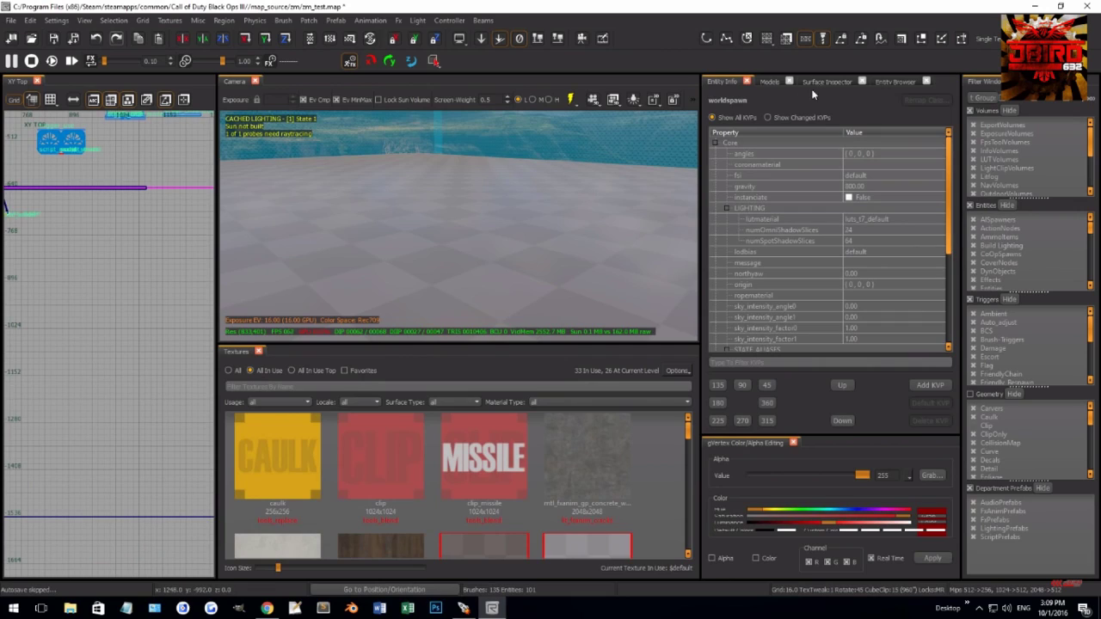
left_click(895, 81)
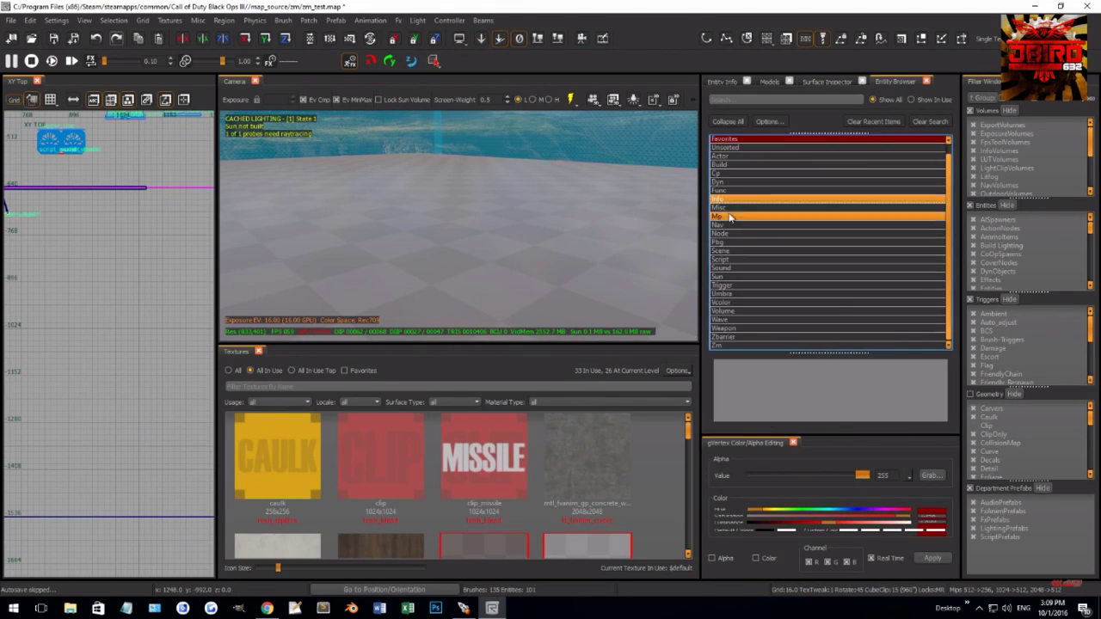
left_click(733, 260)
left_click(734, 263)
left_click_drag(728, 295, 293, 261)
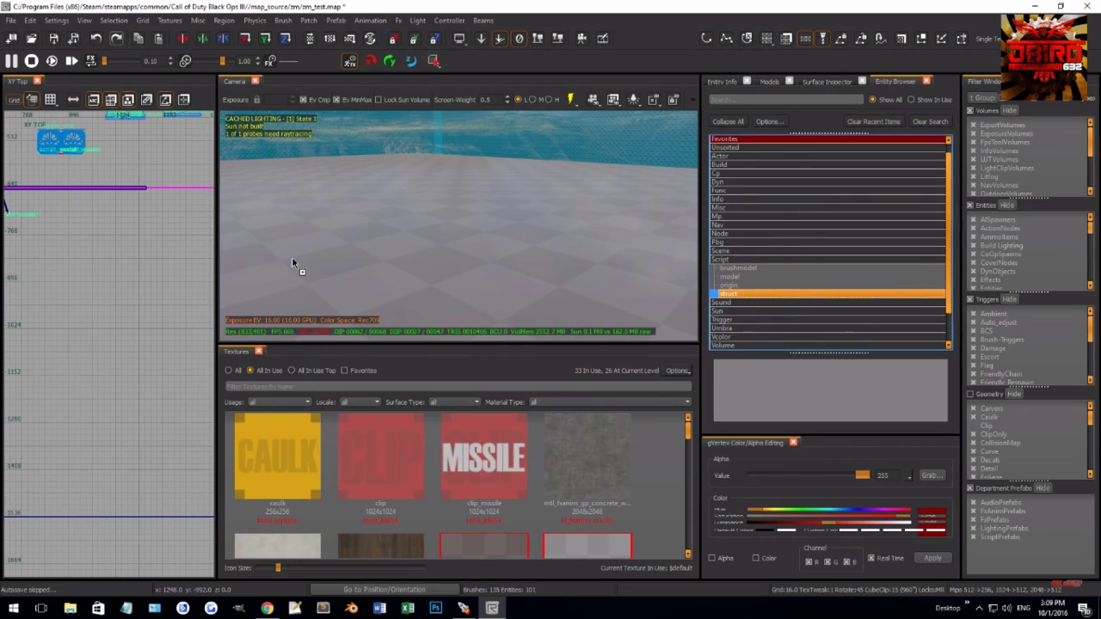
right_click_drag(443, 186, 443, 187)
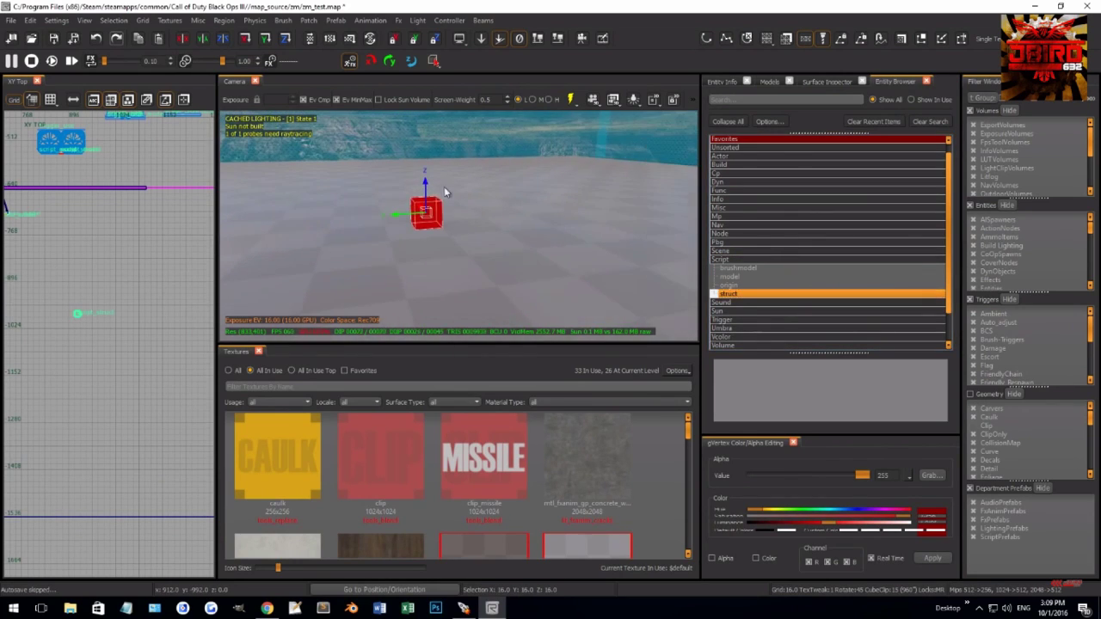
left_click(427, 215)
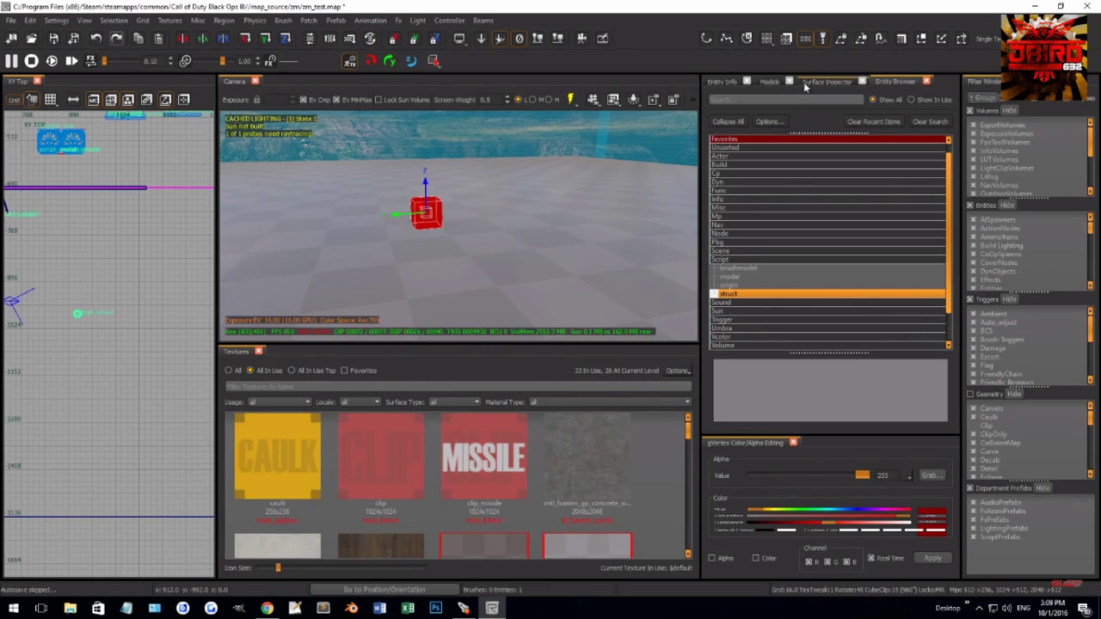
left_click(726, 83)
right_click_drag(531, 191, 497, 210)
key("Escape")
left_click(460, 228, "shift")
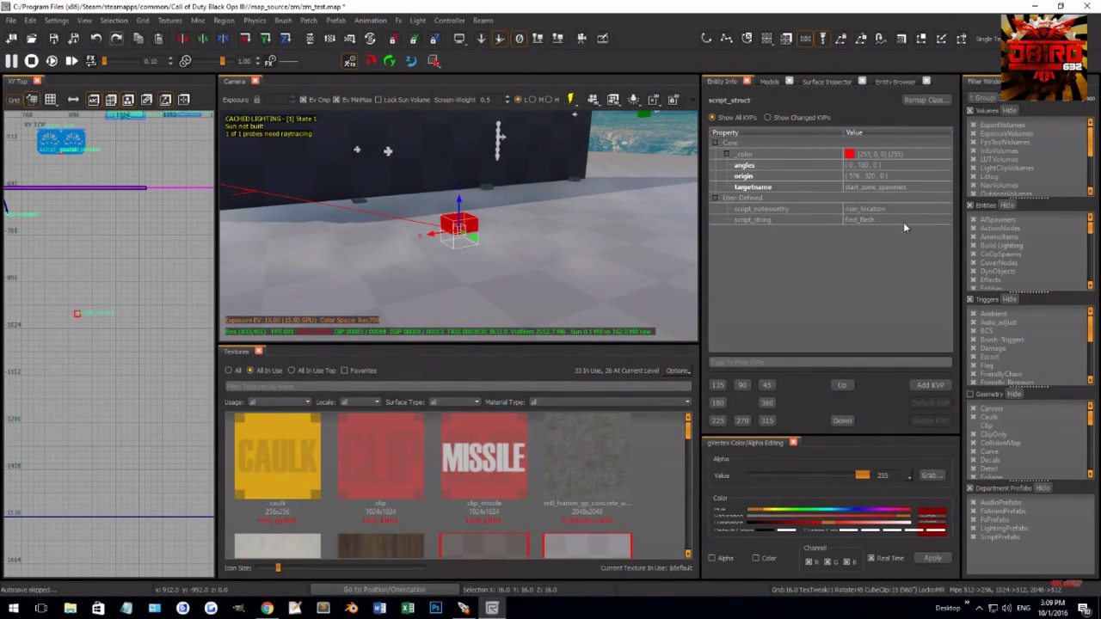
mouse_move(622, 203)
right_mouse_down()
mouse_move(654, 204)
mouse_move(623, 204)
right_mouse_up()
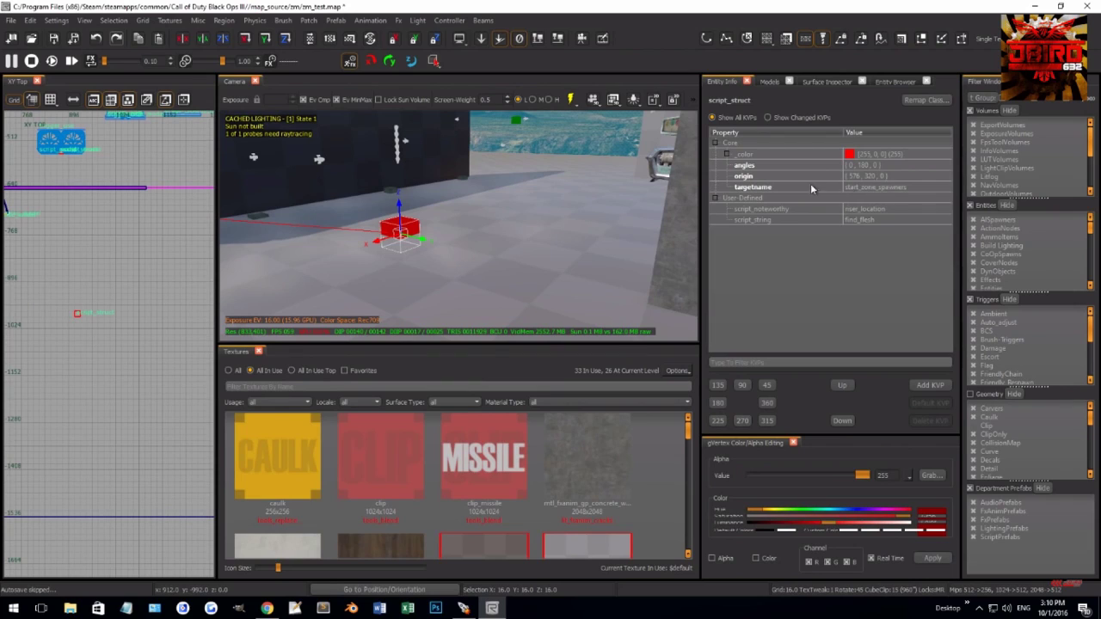
Skip ahead through the tutorial to 8:12, checking the new spawner's targetname, script_noteworthy and script_string setup, and pause there.
left_click(785, 187)
key("Right")
key("Right")
key("Right")
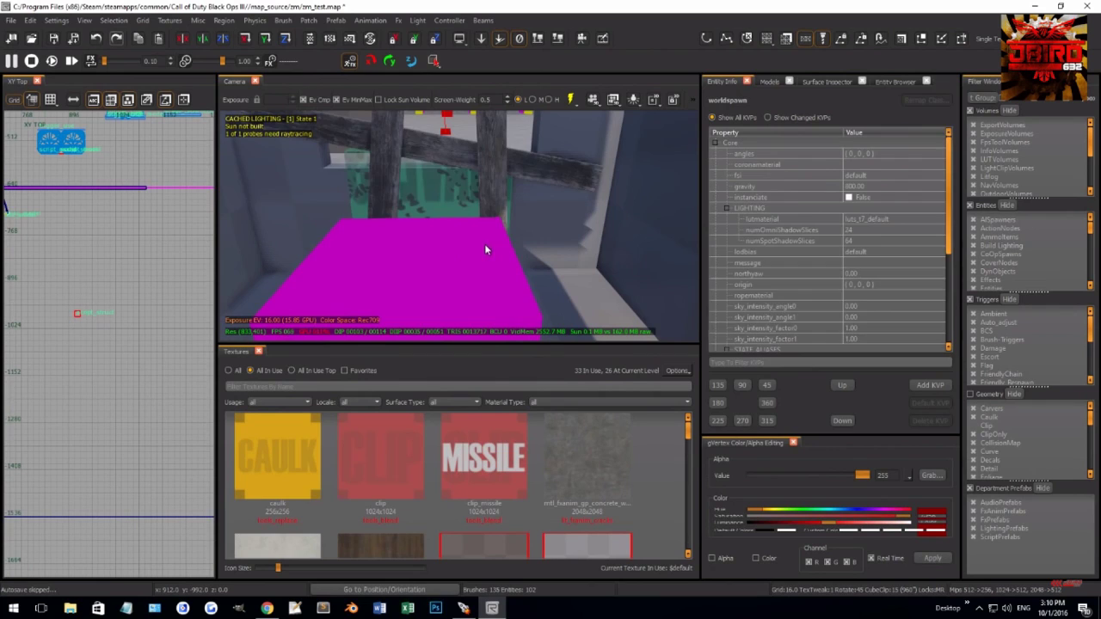
key("Right")
key("Right")
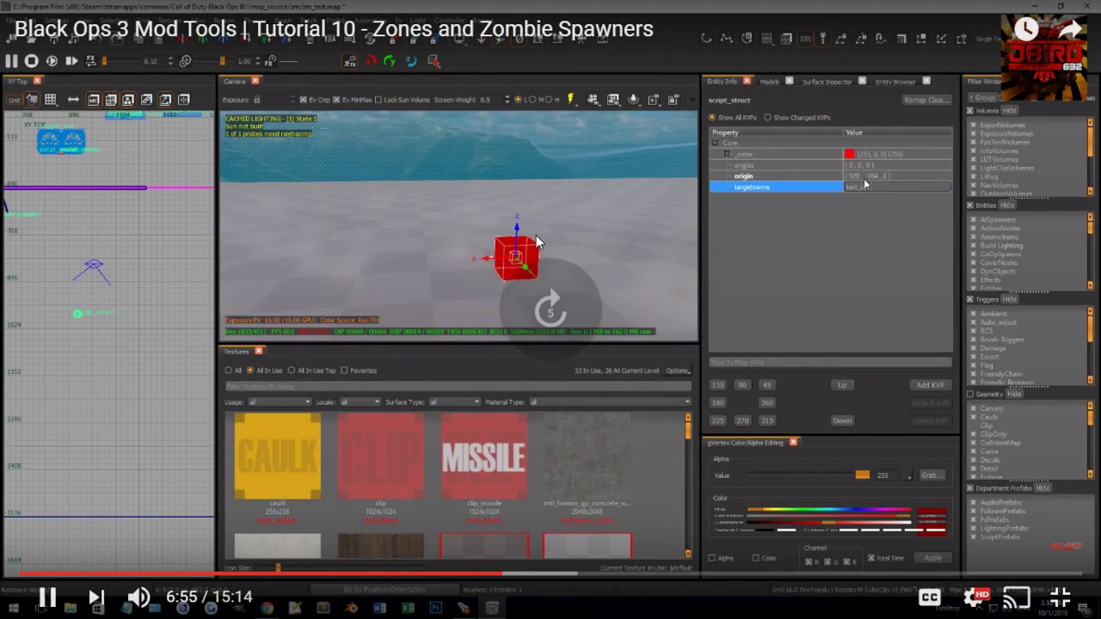
key("Right")
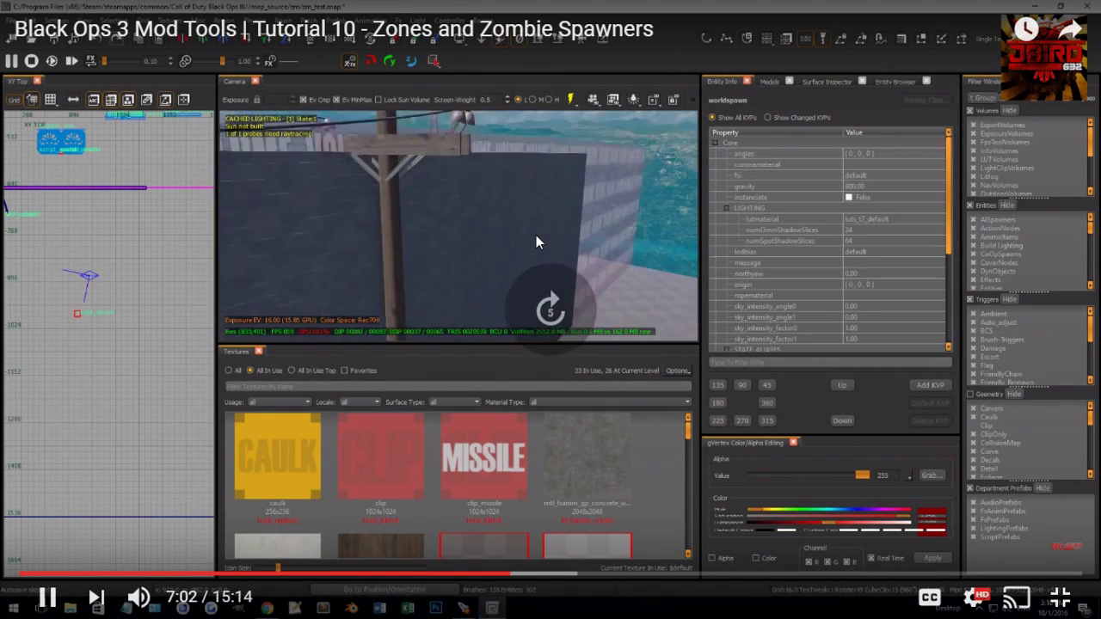
key("Left")
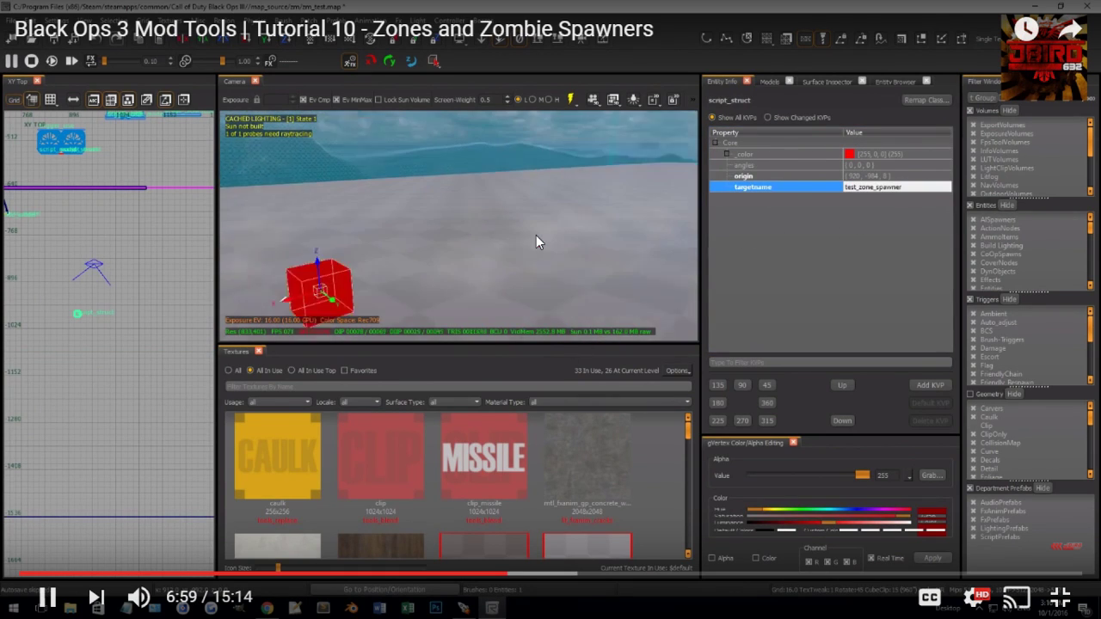
key("Right")
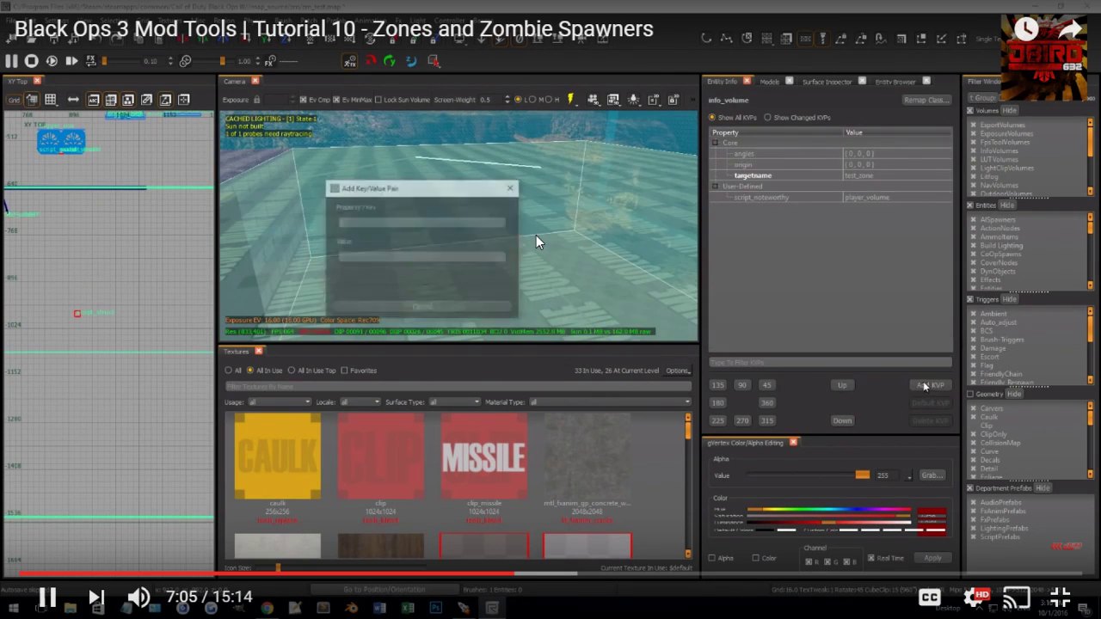
key("Right")
key("Right")
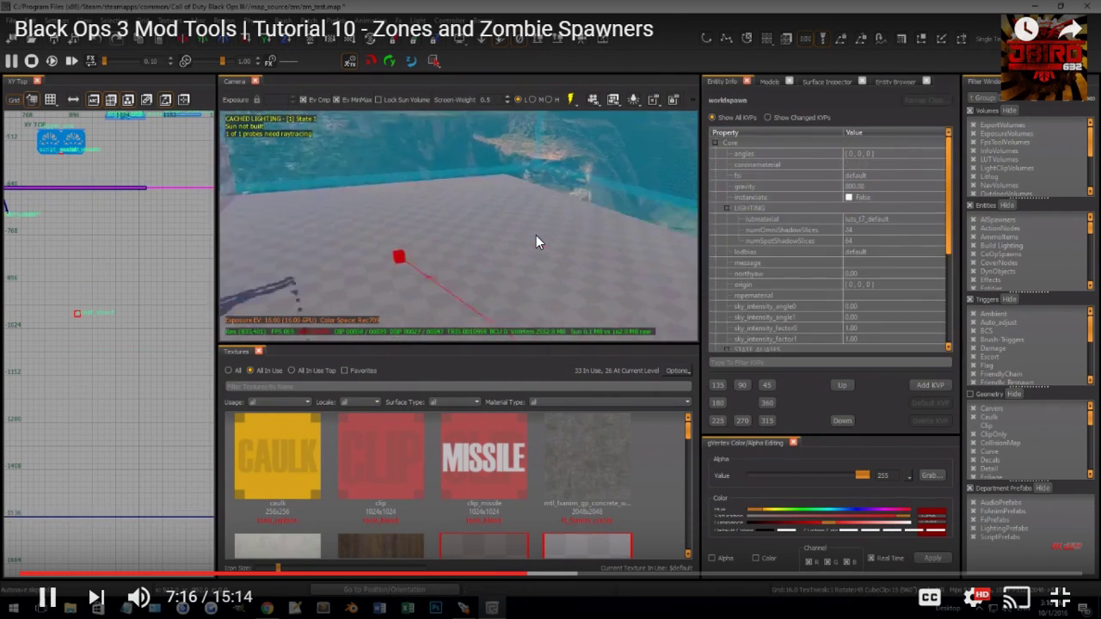
key("Right")
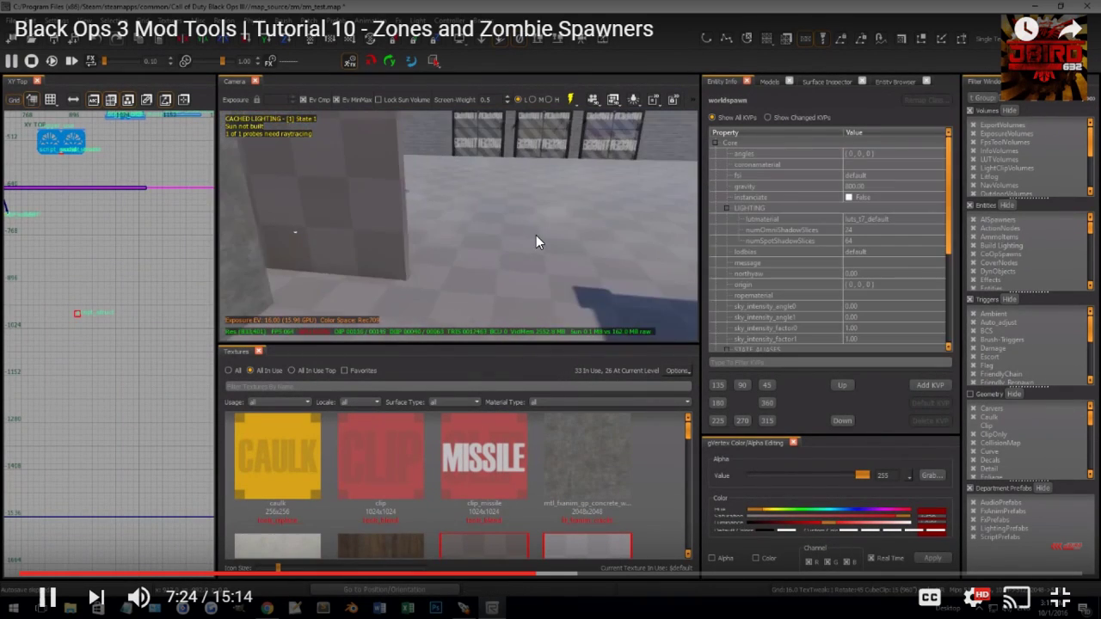
key("Right")
key("Right")
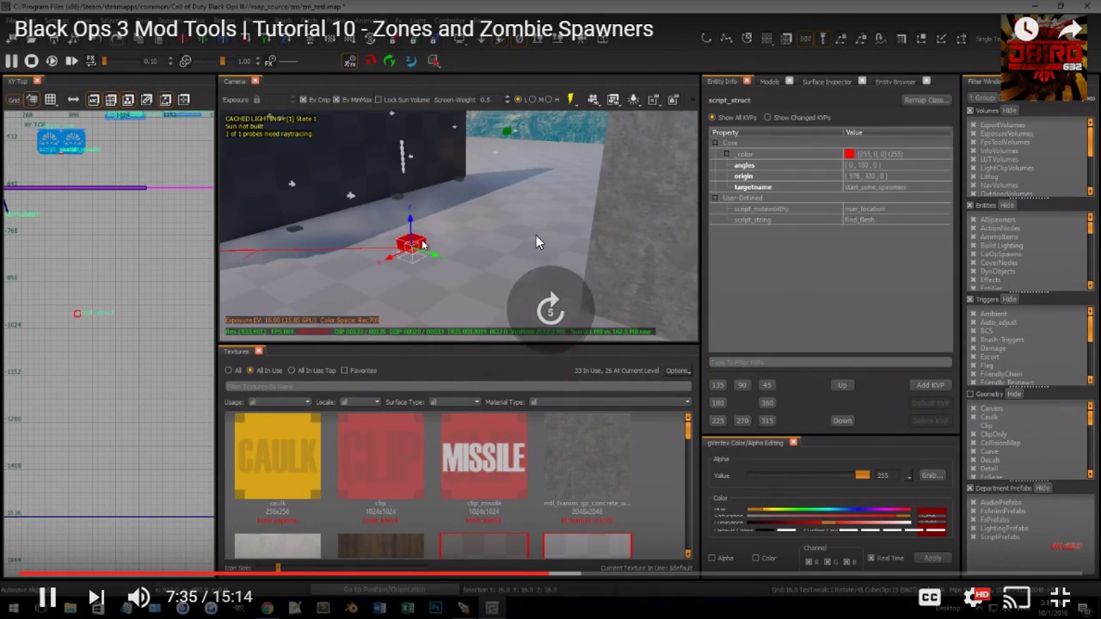
key("Right")
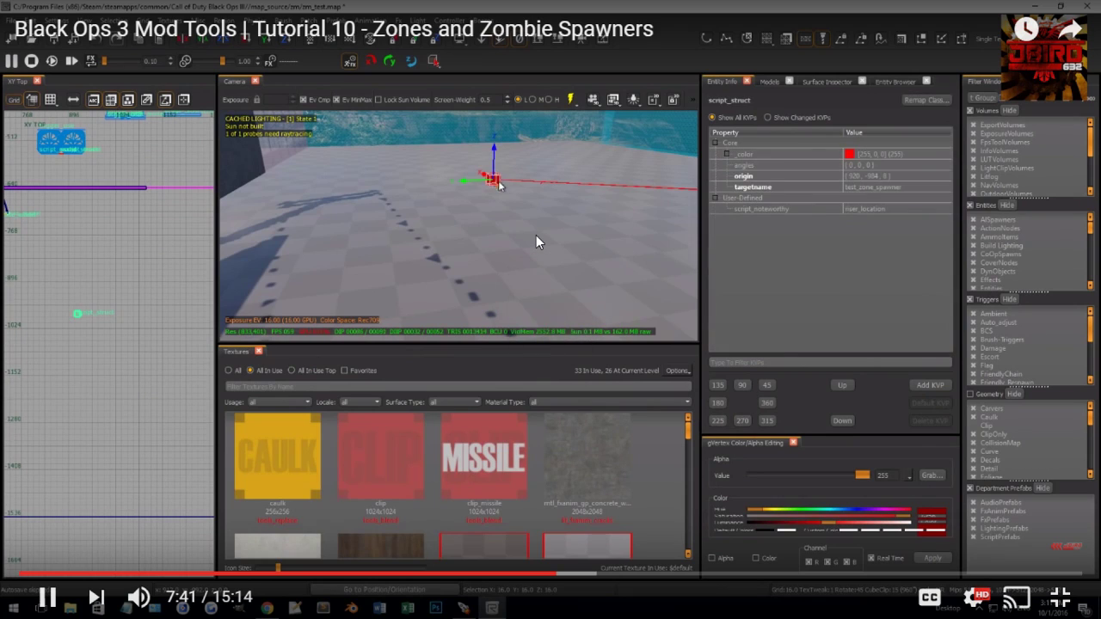
key("Right")
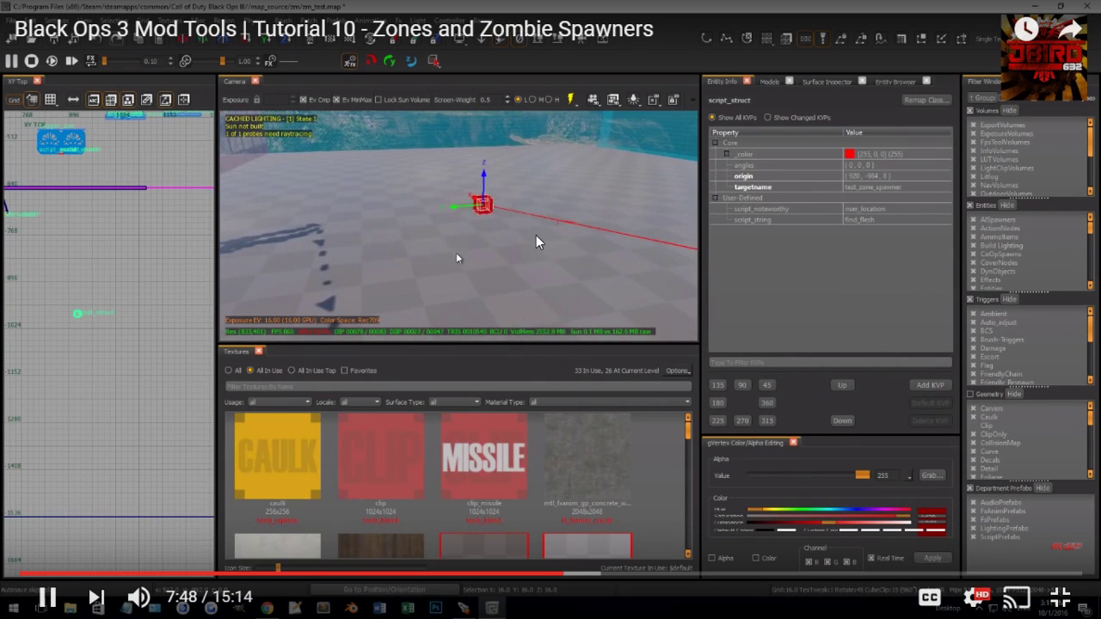
key("Right")
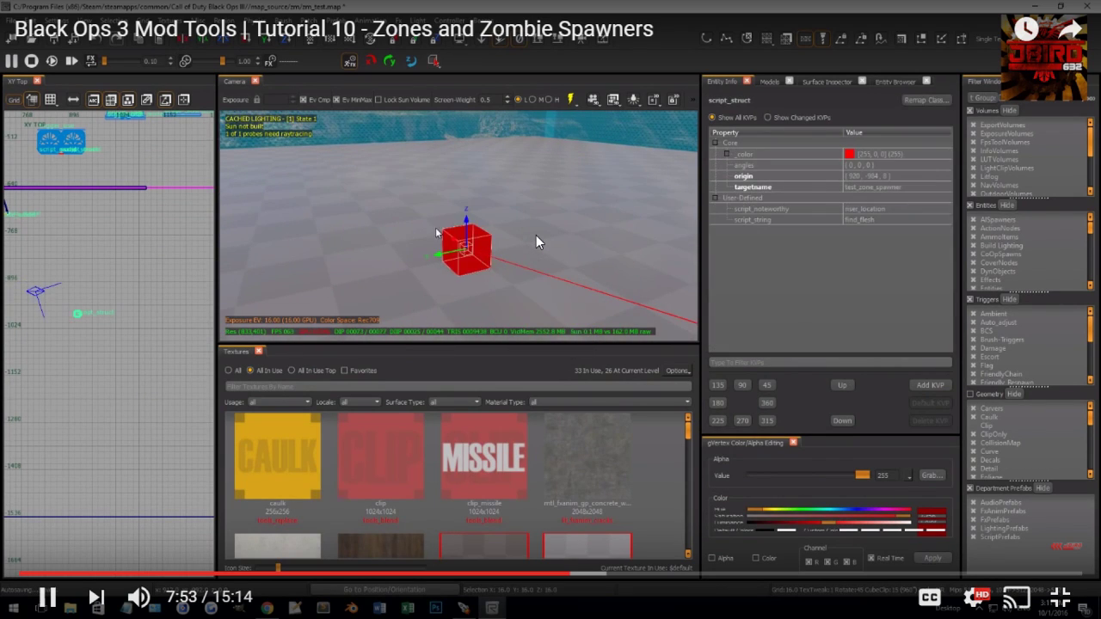
key("Right")
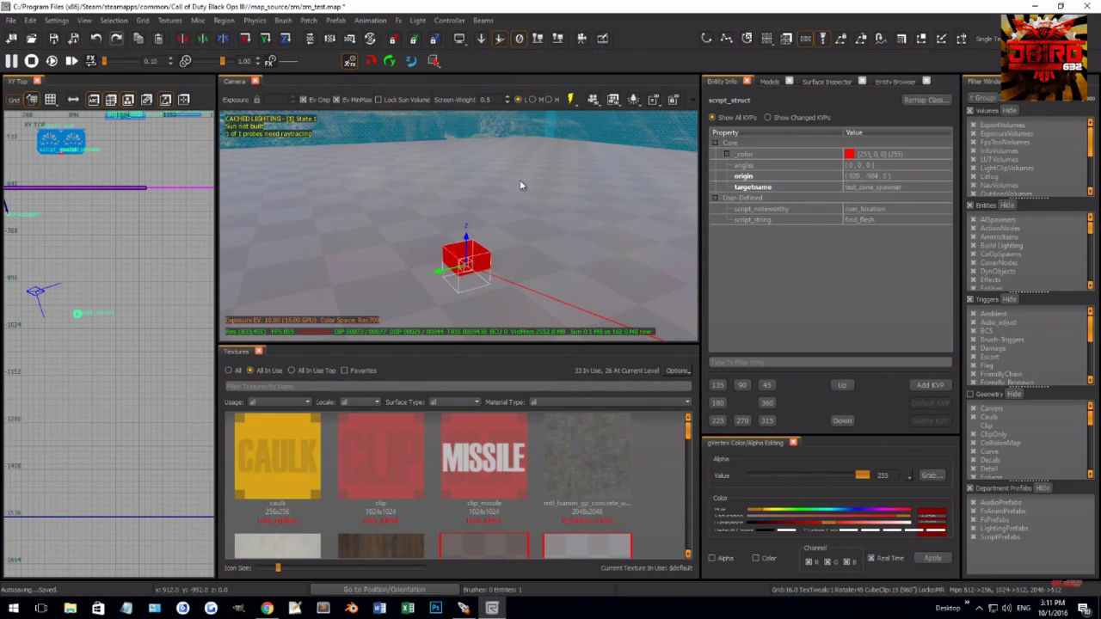
left_click(536, 235)
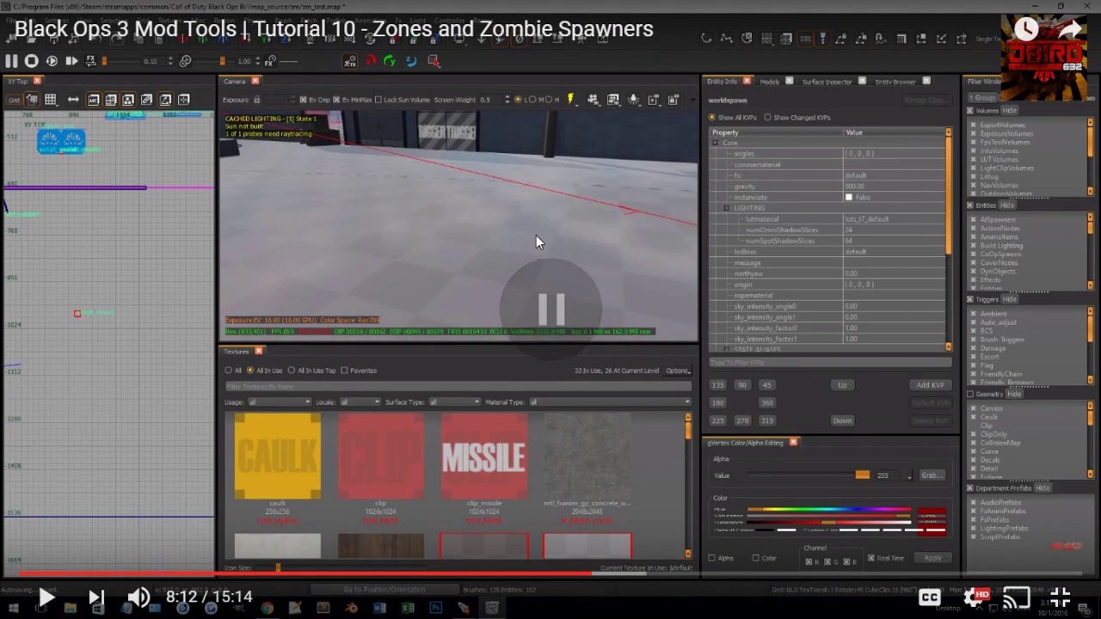
Return to Radiant, deselect the zone_1 volume and select the start_zone_spawners script_struct riser on the grass in the start area.
key("Escape")
key("alt+Tab")
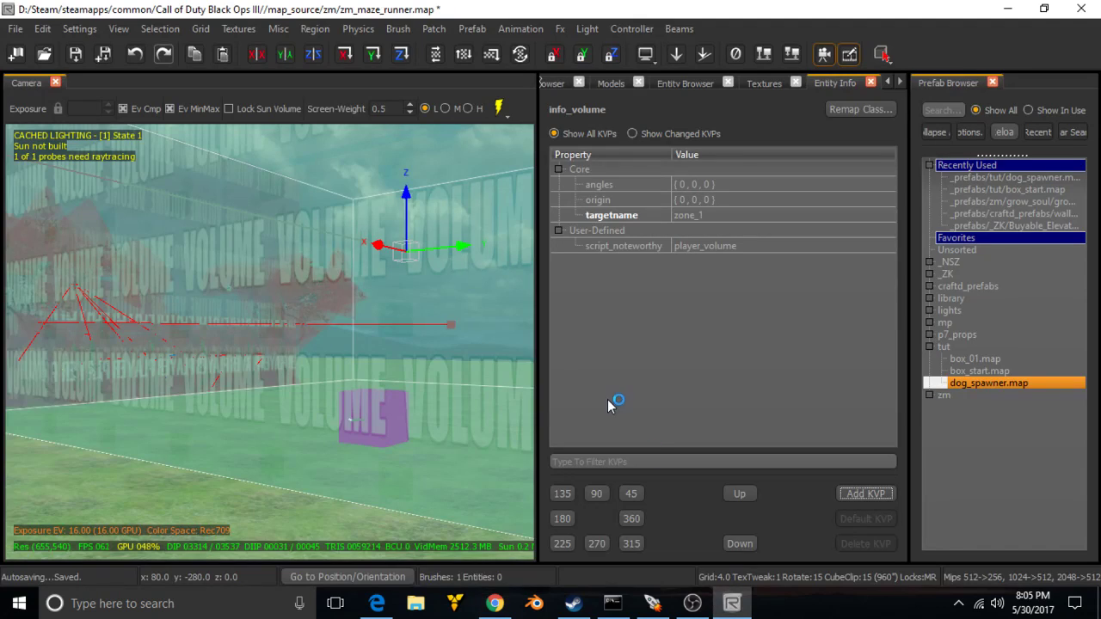
key("Escape")
right_click_drag(357, 384, 448, 516)
left_click(216, 334)
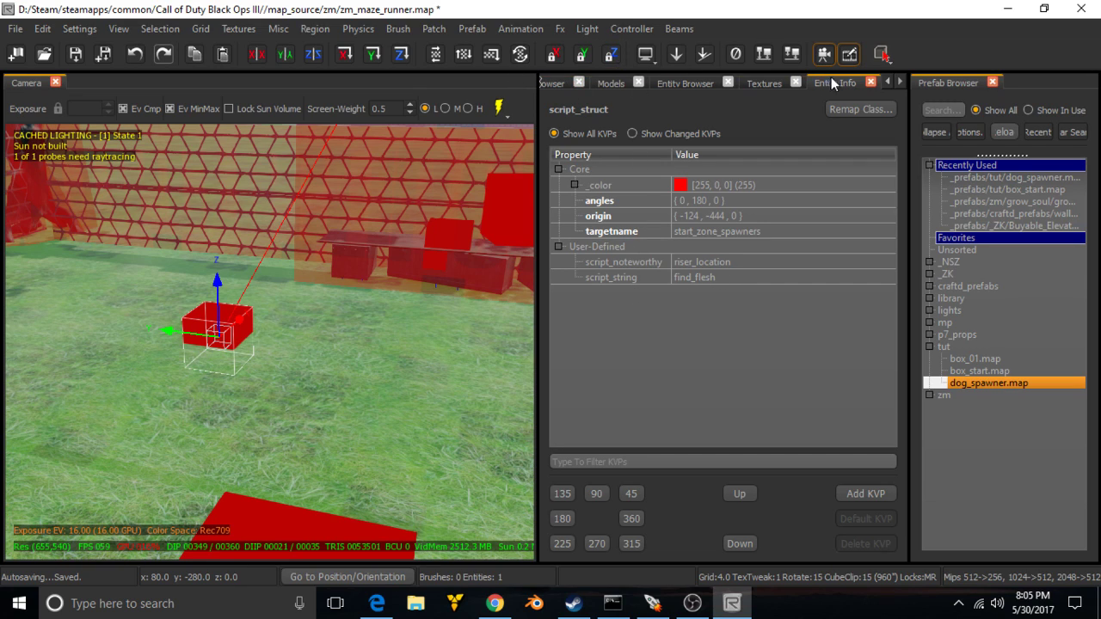
Copy the start-zone riser script_struct in the XY top view and place the copy inside the zone_1 volume at about x -200, y 232.
left_click(889, 81)
left_click(890, 80)
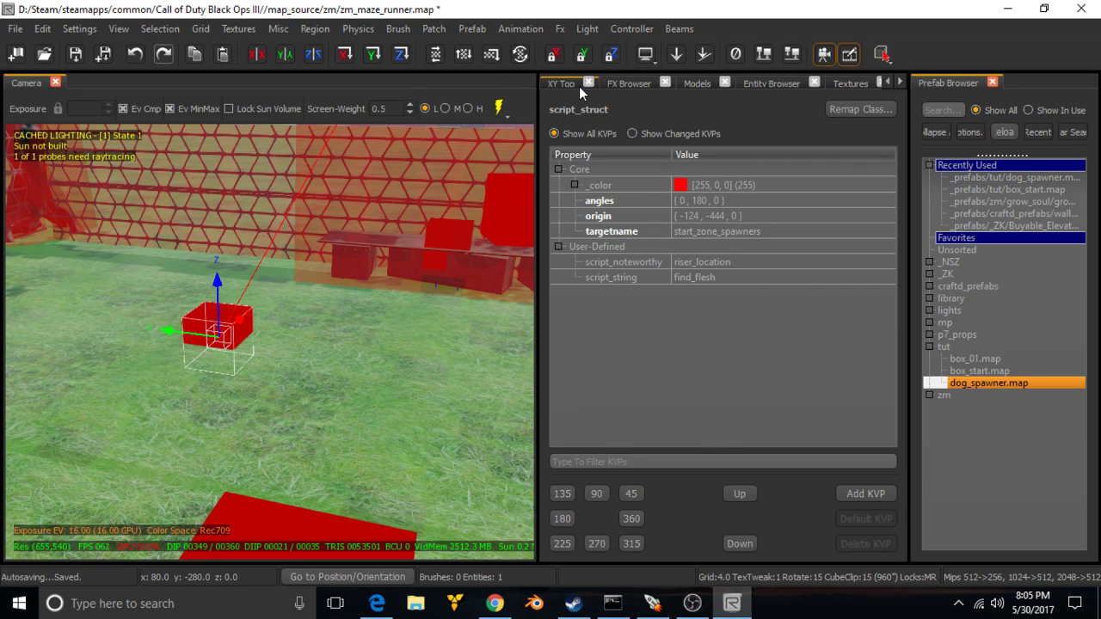
left_click(562, 84)
scroll(190, 332, "down", 4)
scroll(637, 454, "down", 1)
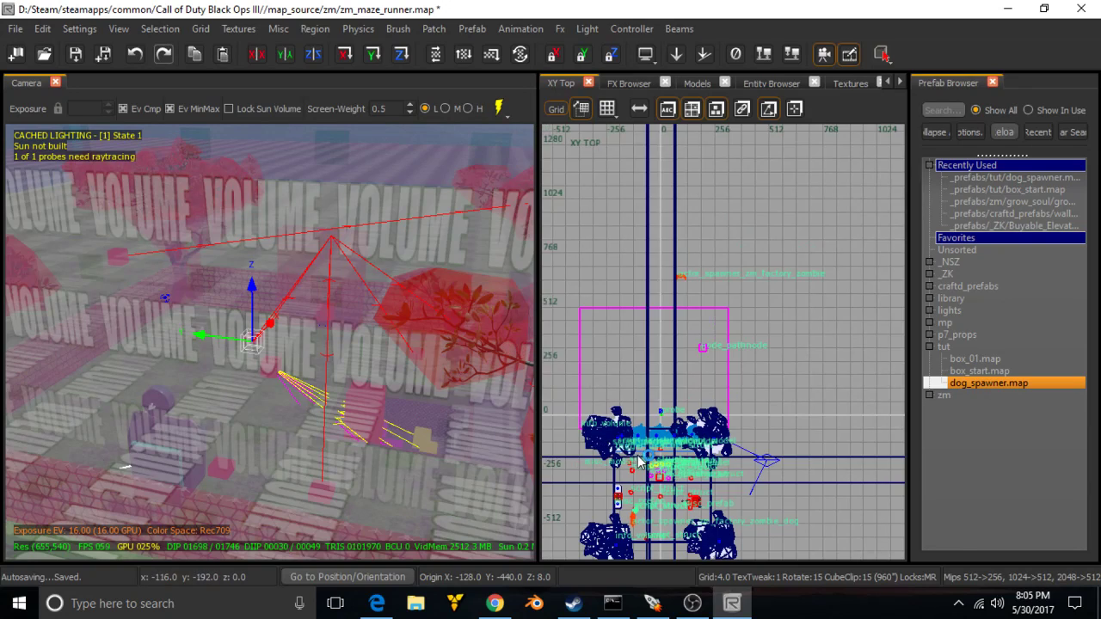
scroll(404, 401, "up", 3)
scroll(663, 489, "down", 2)
right_click_drag(664, 489, 699, 336)
scroll(679, 459, "up", 4)
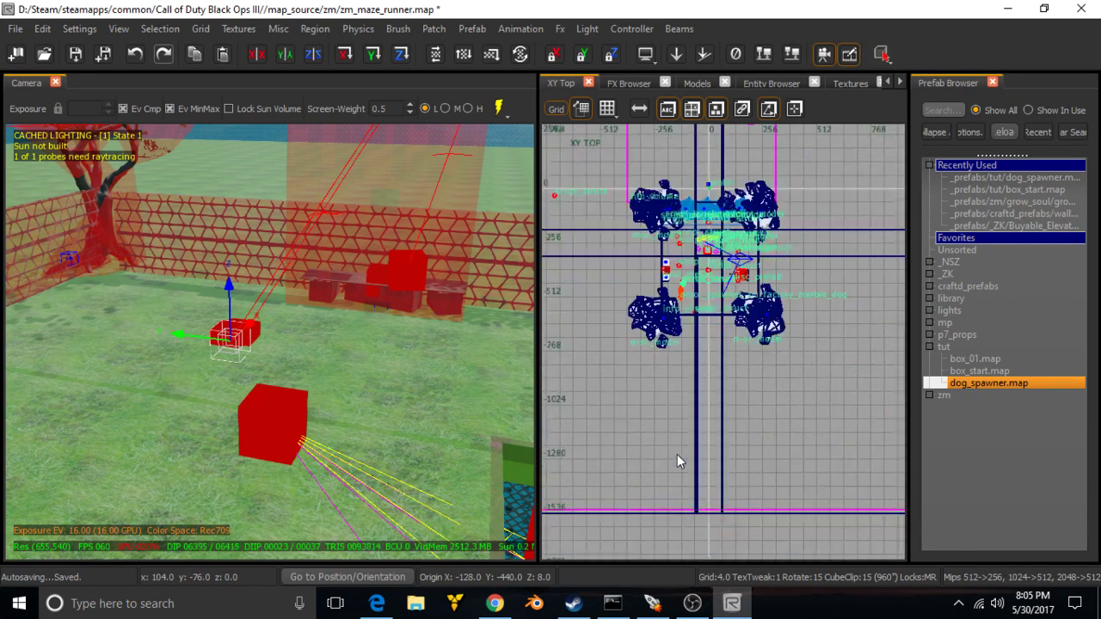
right_click_drag(707, 187, 663, 394)
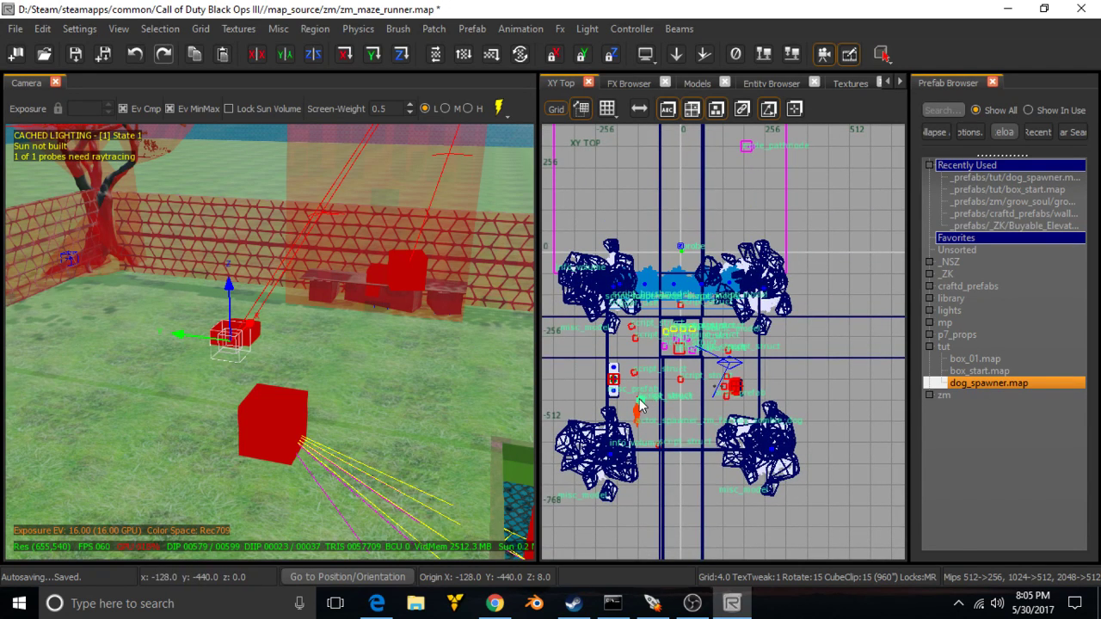
left_click_drag(639, 399, 617, 179)
mouse_move(350, 284)
right_mouse_down()
mouse_move(215, 310)
mouse_move(250, 352)
mouse_move(207, 369)
mouse_move(258, 344)
mouse_move(224, 336)
mouse_move(422, 335)
mouse_move(387, 318)
mouse_move(363, 276)
right_mouse_up()
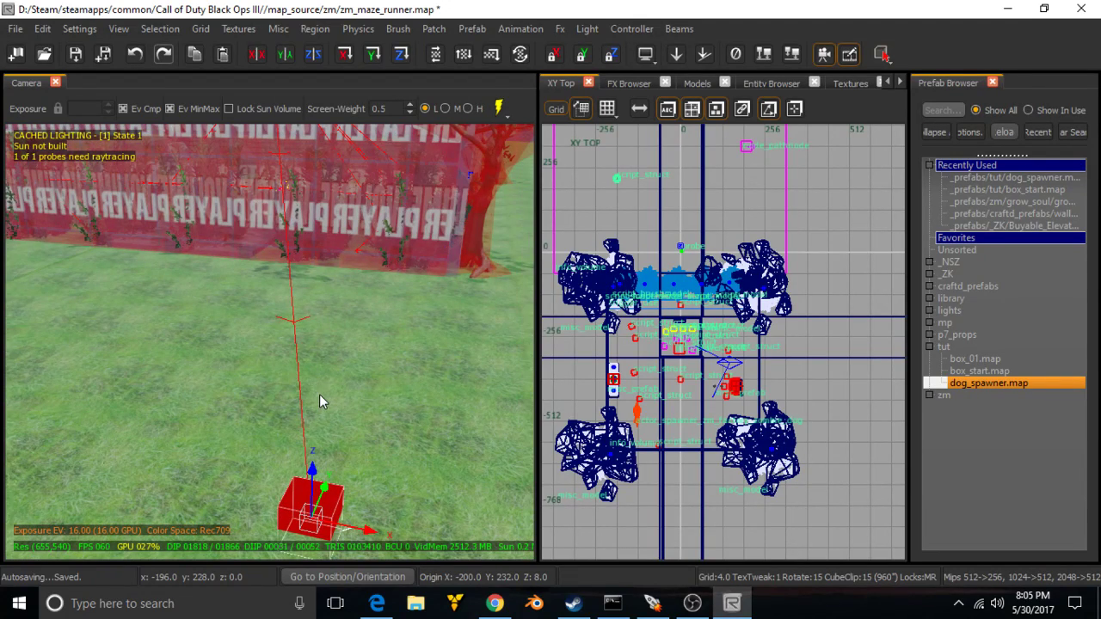
Set the copied riser script_struct's targetname to zone_1 and deselect it.
key("Escape")
left_click(303, 507, "shift")
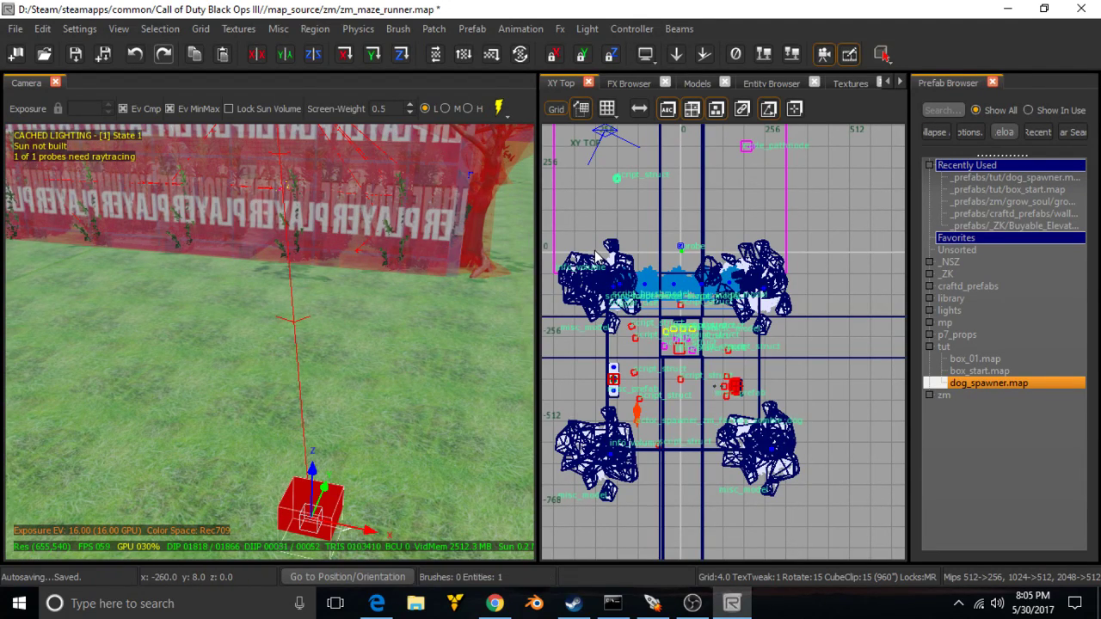
key("n")
left_click(726, 232)
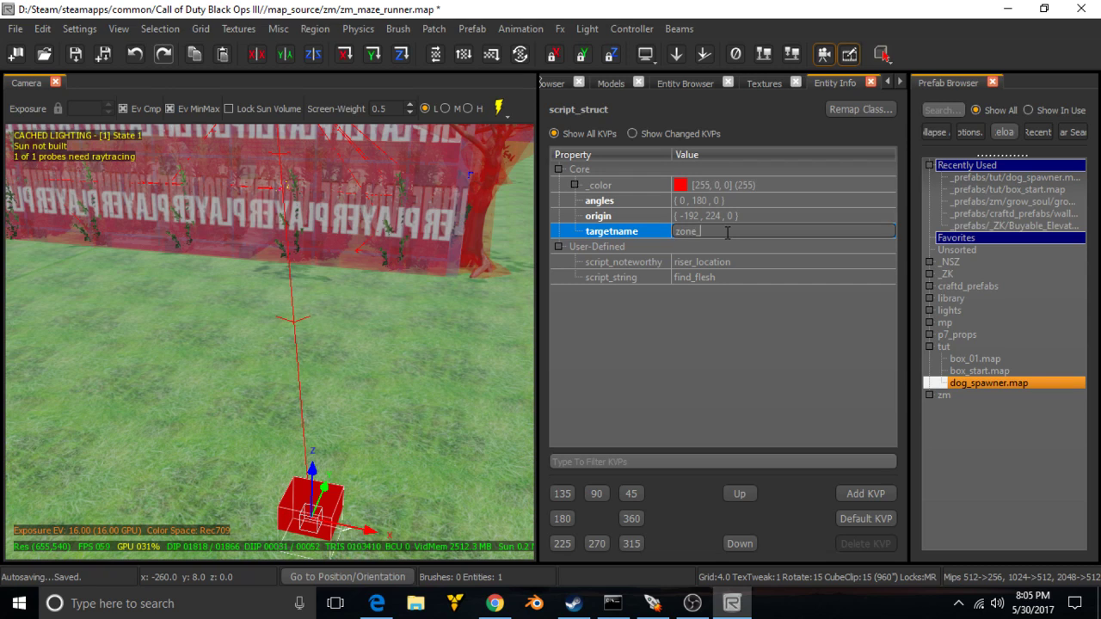
key("Return")
right_click_drag(410, 272, 284, 362)
key("Escape")
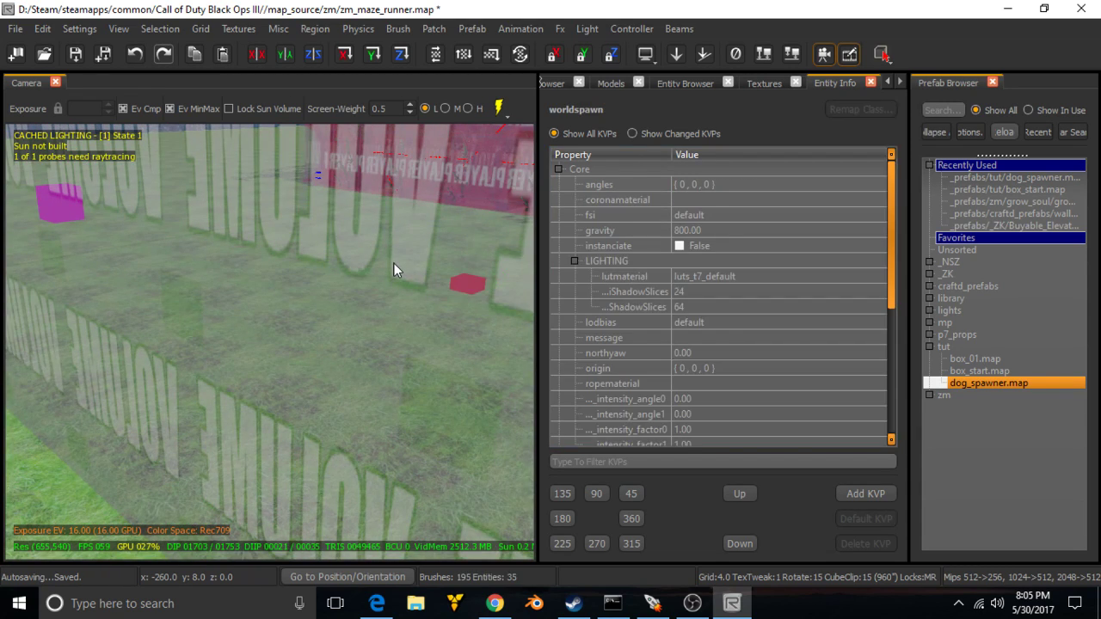
Compare the key/value pairs of the zone_1 volume, the copied riser script_struct and the original start-zone riser.
left_click(394, 256, "shift")
right_click_drag(395, 251, 447, 297)
key("Escape")
right_click_drag(395, 245, 389, 328)
left_click(325, 444)
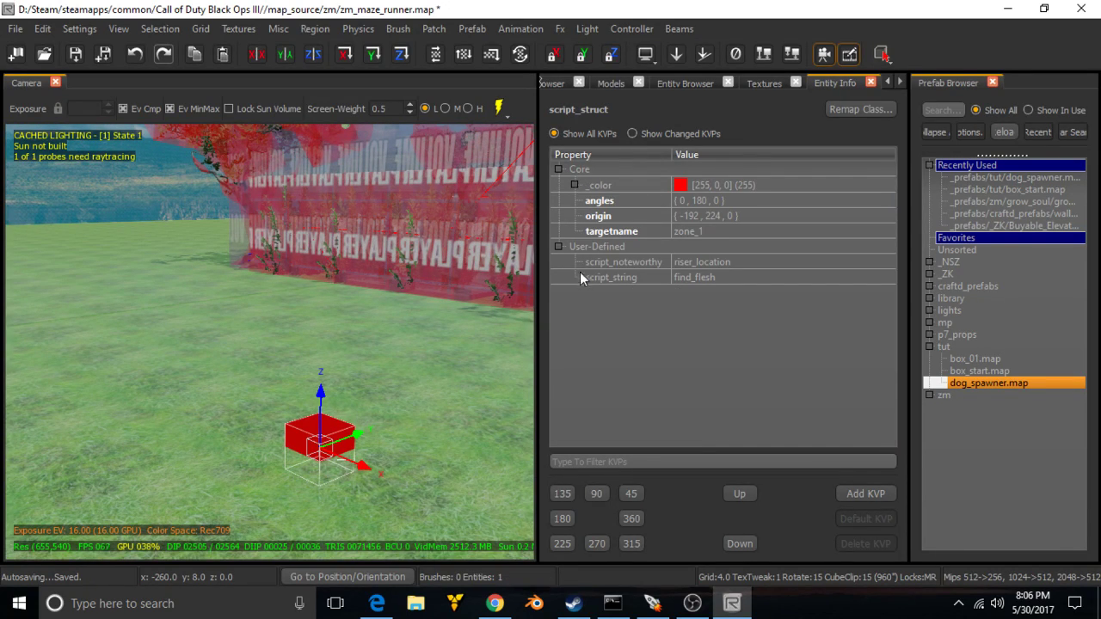
left_click(717, 230)
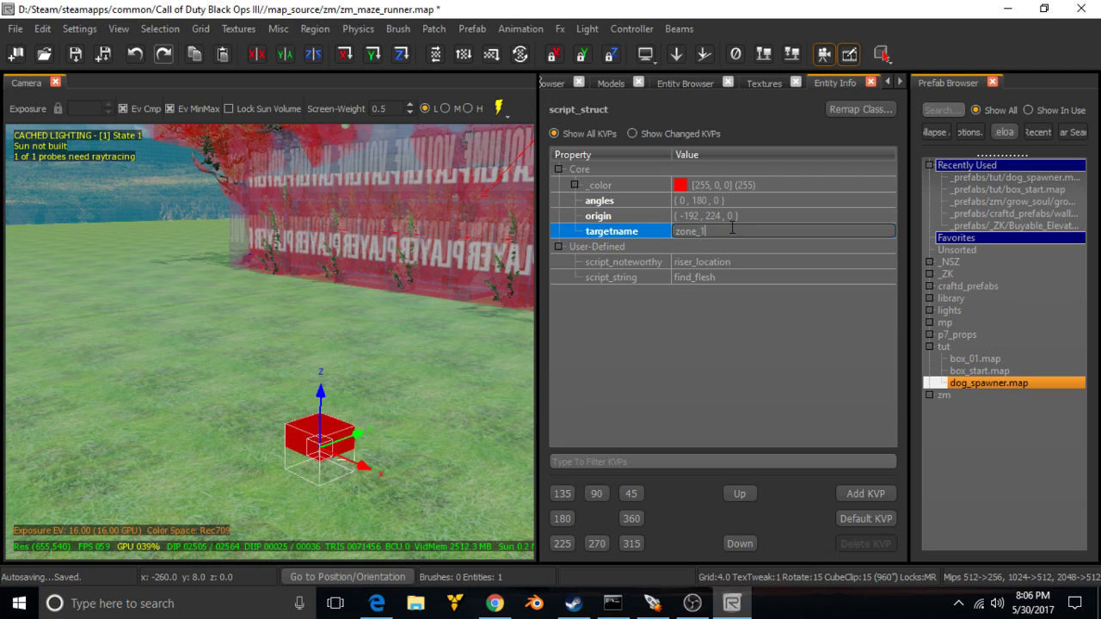
right_click_drag(407, 282, 449, 400)
left_click(433, 419, "shift")
right_click_drag(351, 400, 516, 400)
right_click_drag(175, 445, 261, 445)
key("t")
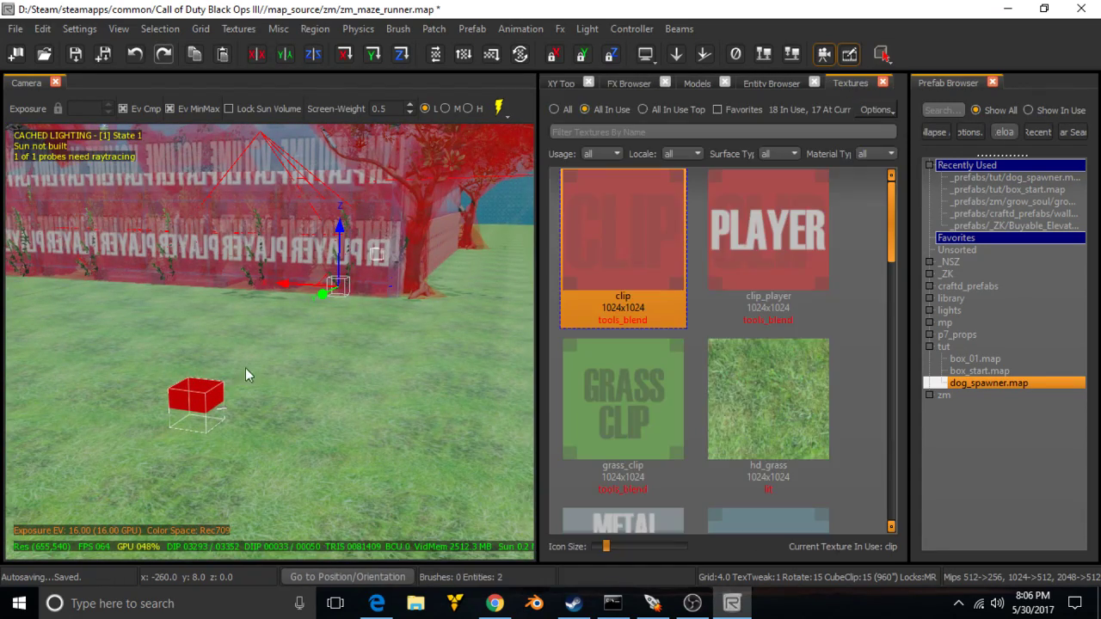
key("n")
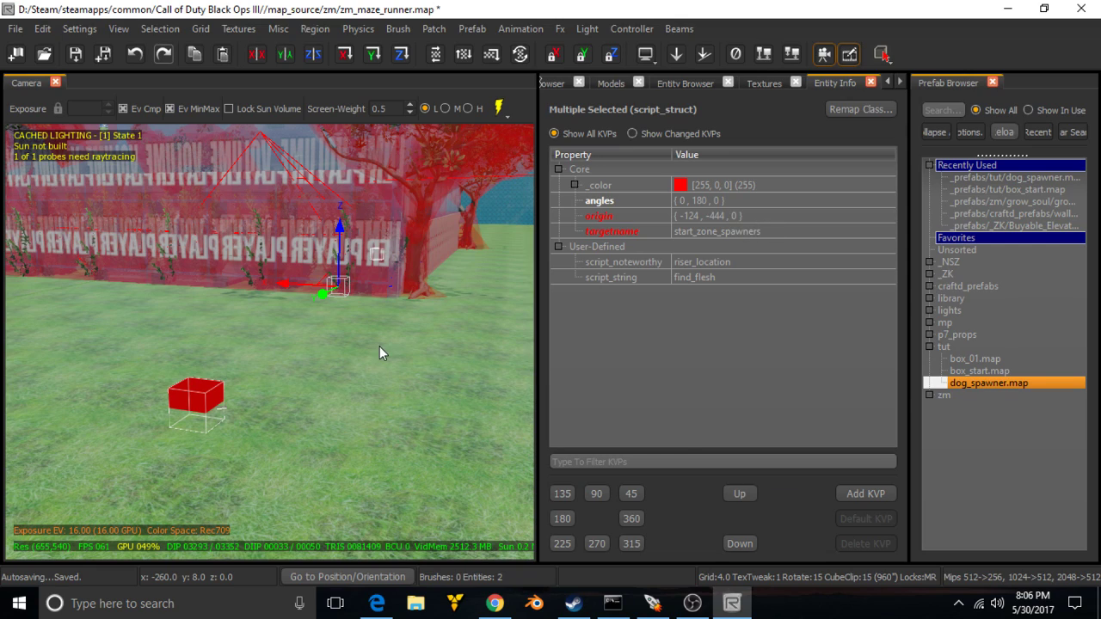
key("Escape")
Set the targetname of the riser script_struct in zone_1 to zone_1_spawners and deselect it.
left_click(193, 394)
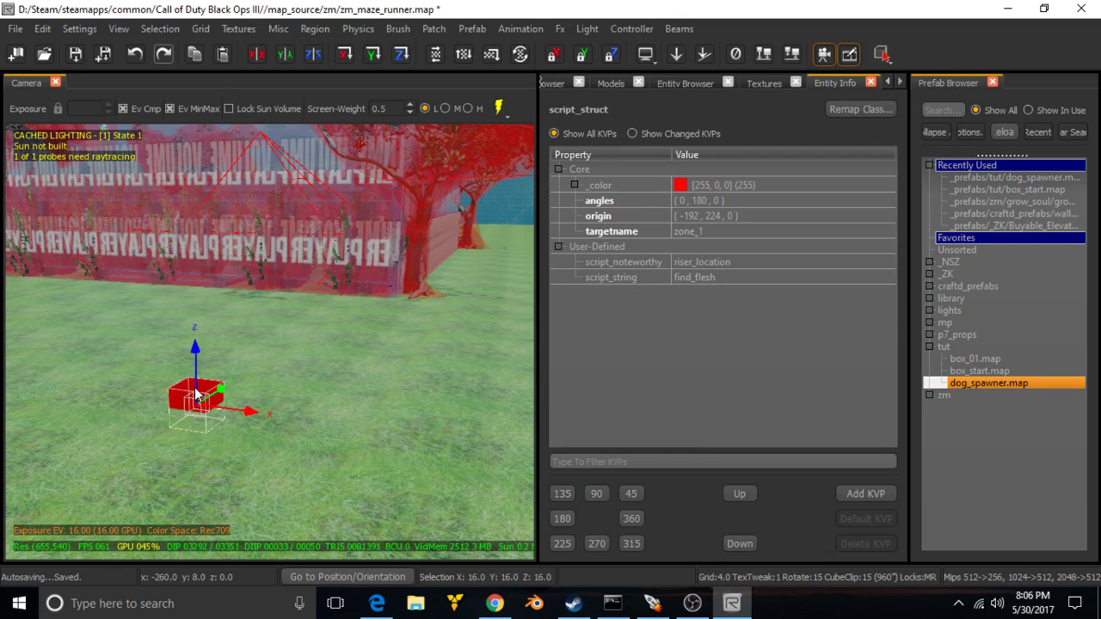
double_click(732, 233)
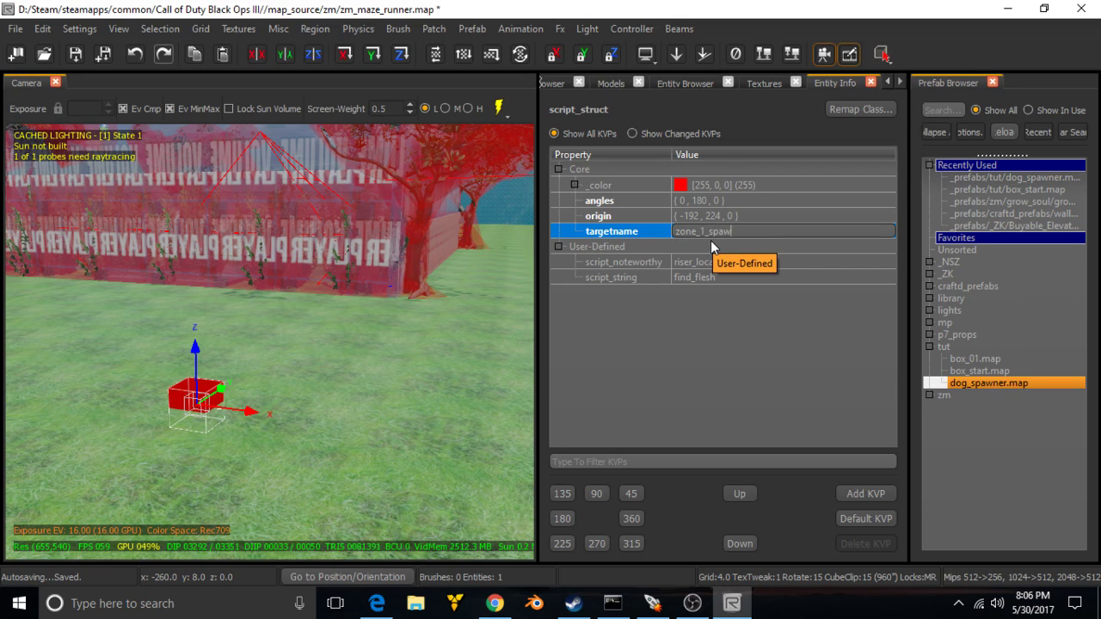
key("Return")
right_click_drag(256, 219, 346, 319)
key("Escape")
Switch to Chrome and review the zones tutorial in full screen for the info volume's target key, pausing at 7:09.
left_click(495, 603)
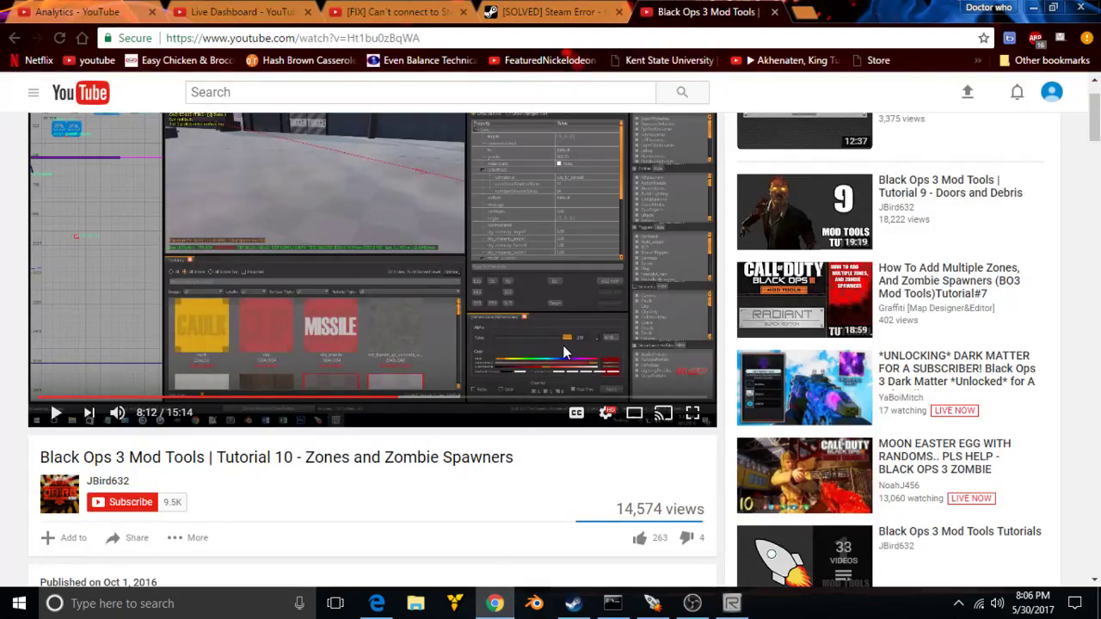
left_click(693, 413)
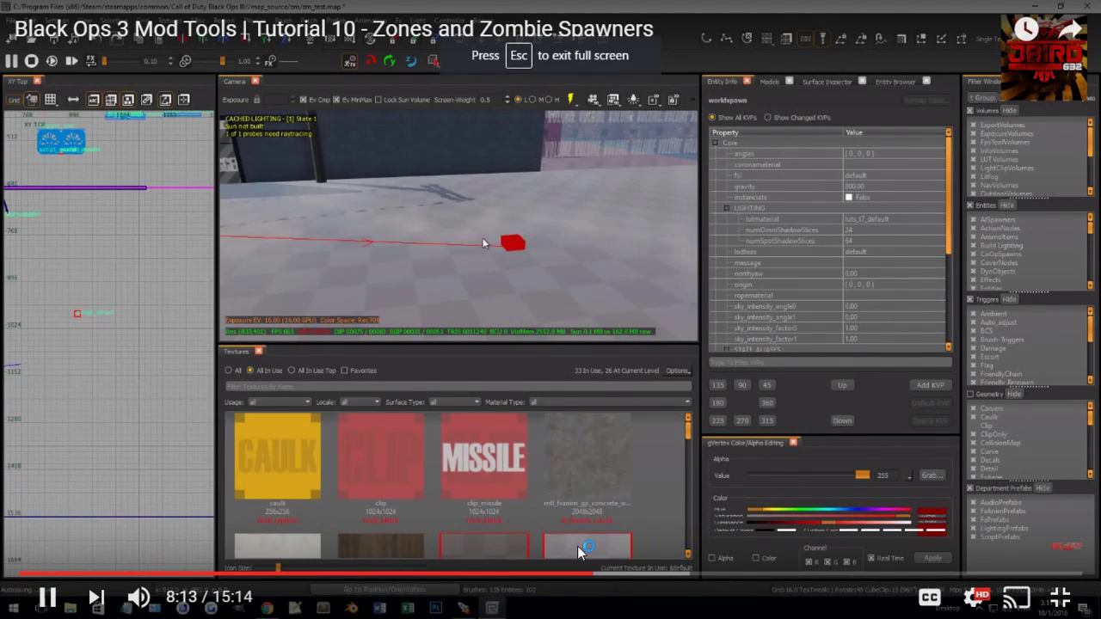
left_click(558, 577)
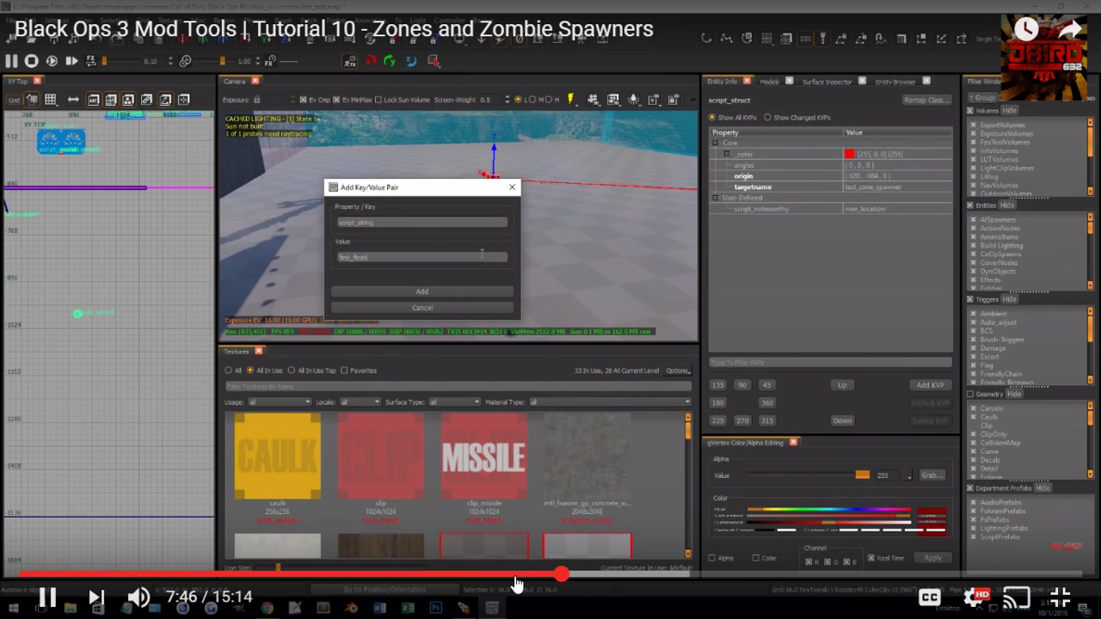
left_click_drag(516, 583, 506, 575)
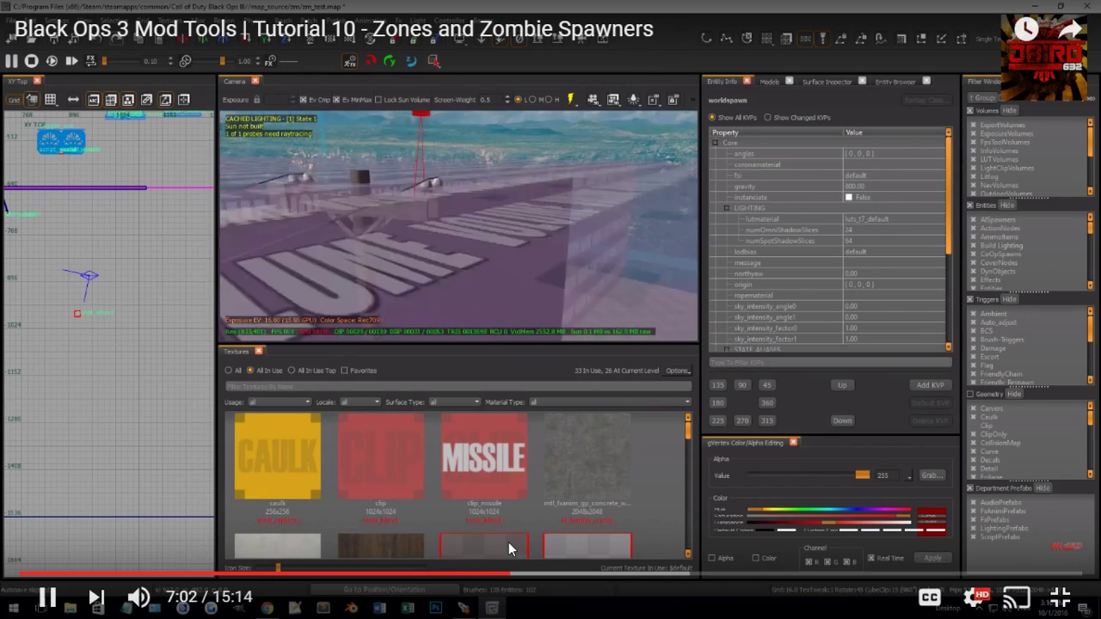
left_click(493, 573)
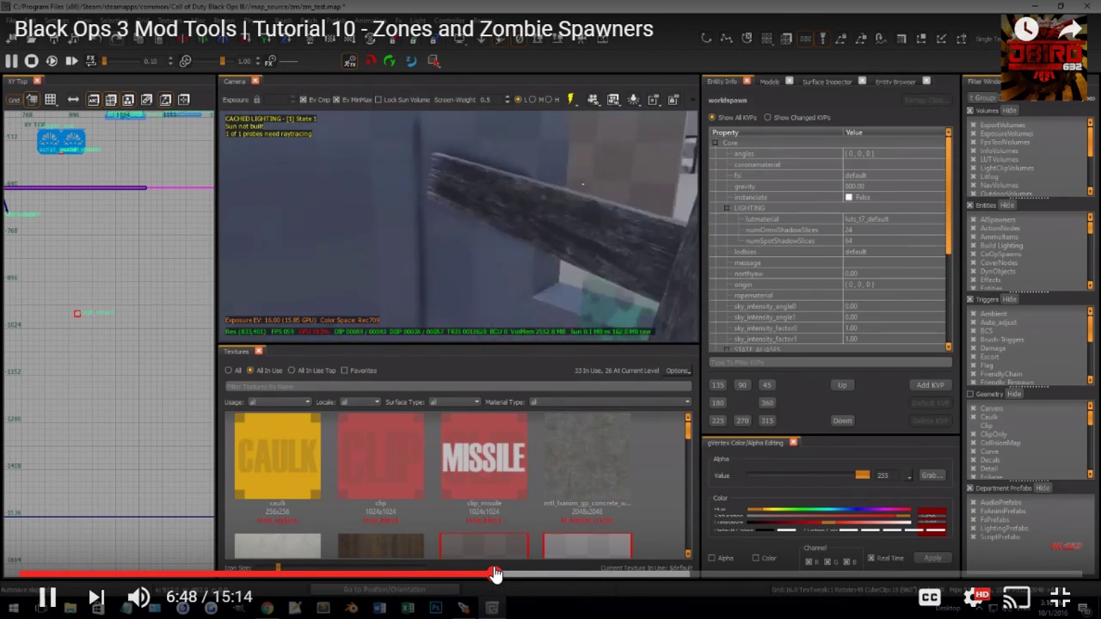
left_click(474, 575)
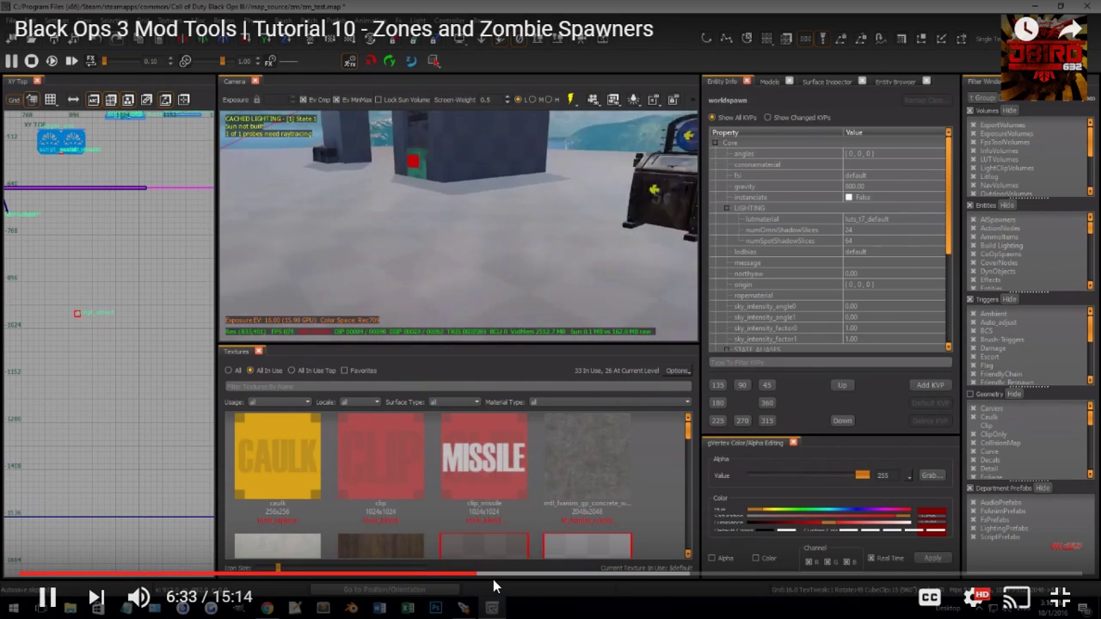
left_click(490, 574)
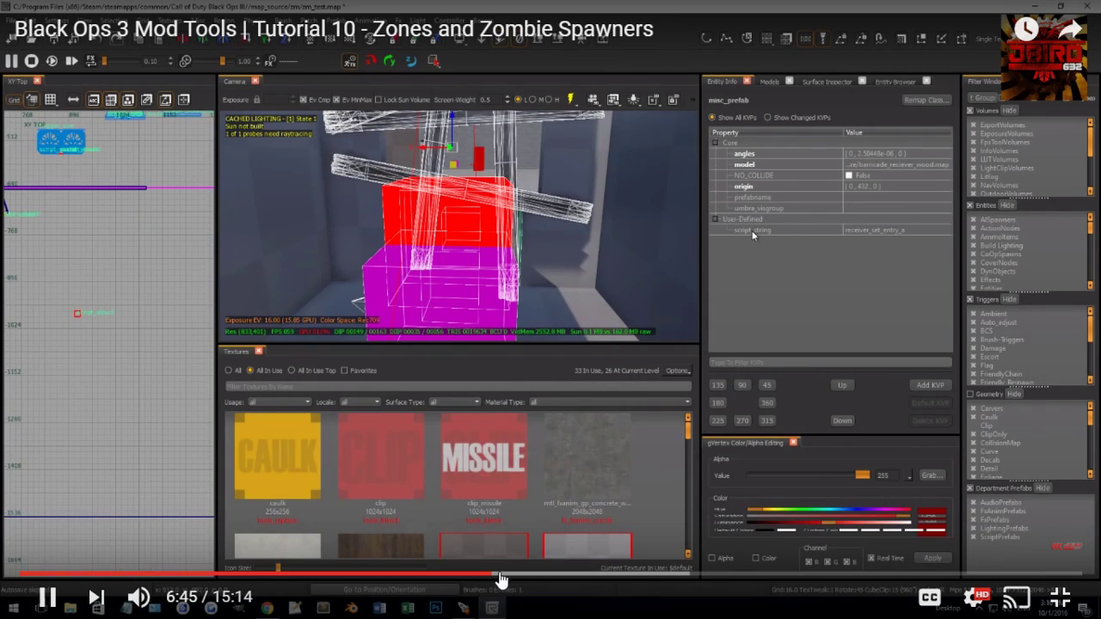
left_click(501, 575)
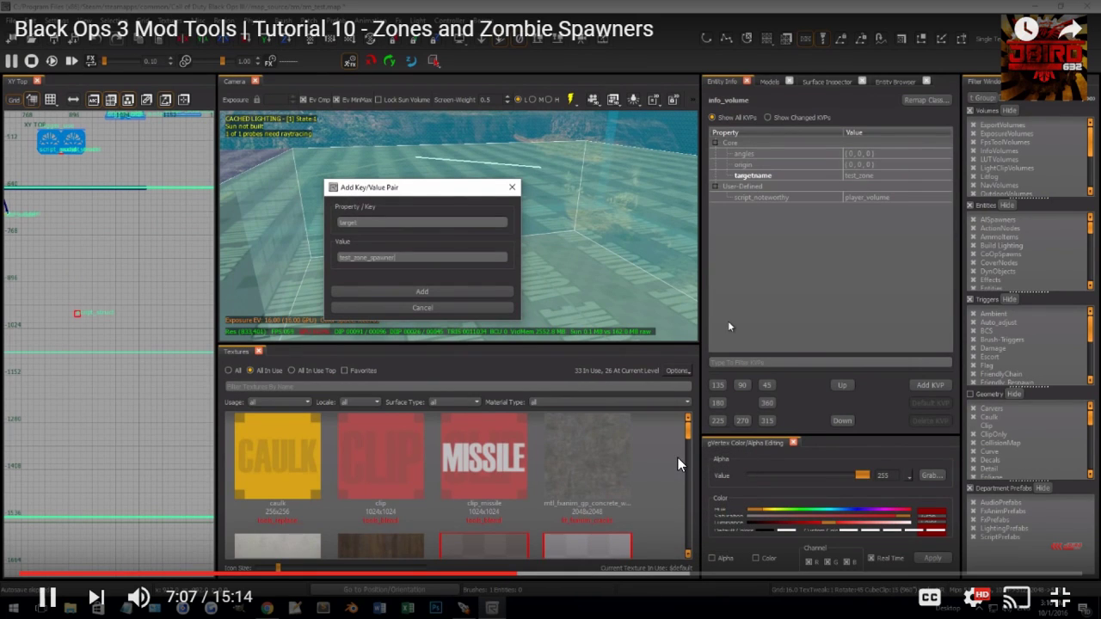
key("Escape")
left_click(510, 278)
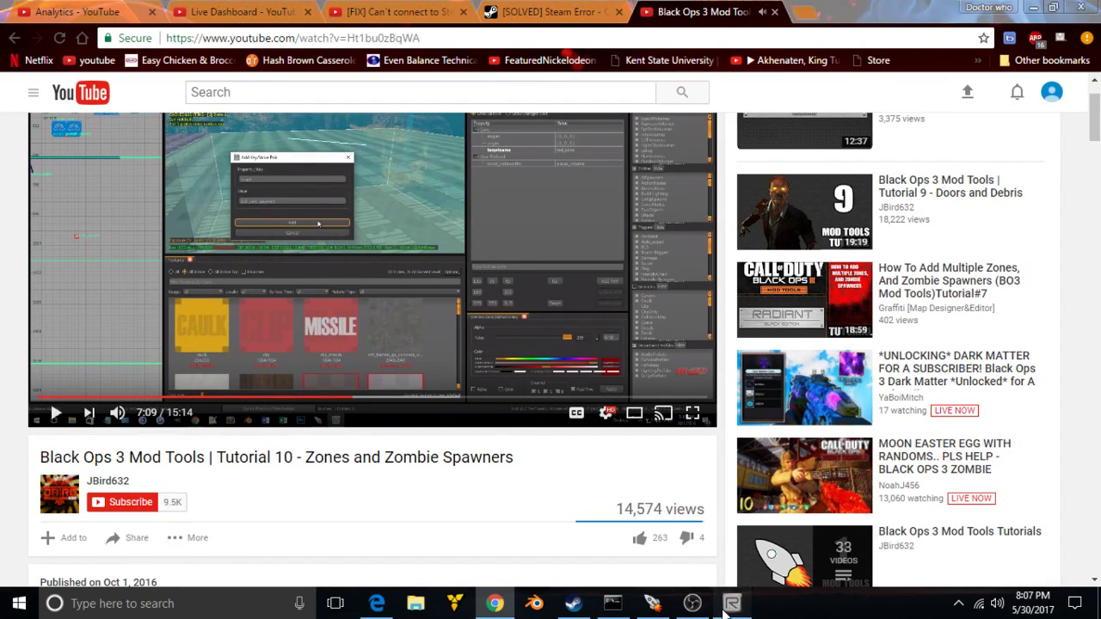
Return to Radiant and add the key target with the value zone_1_spawners to the zone_1 info volume.
left_click(732, 603)
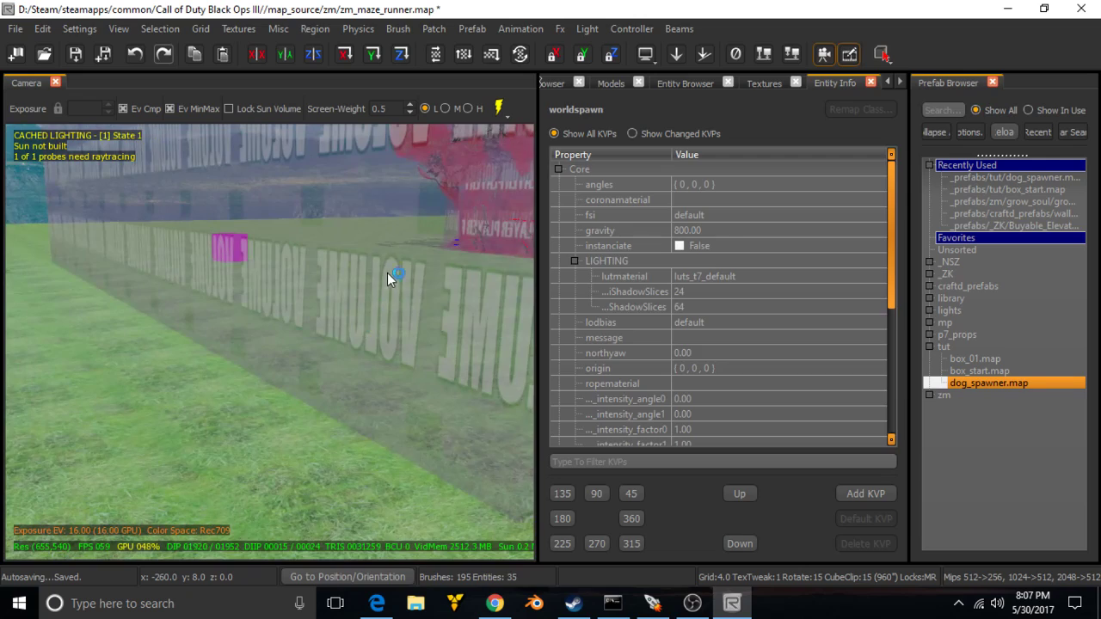
left_click(387, 283)
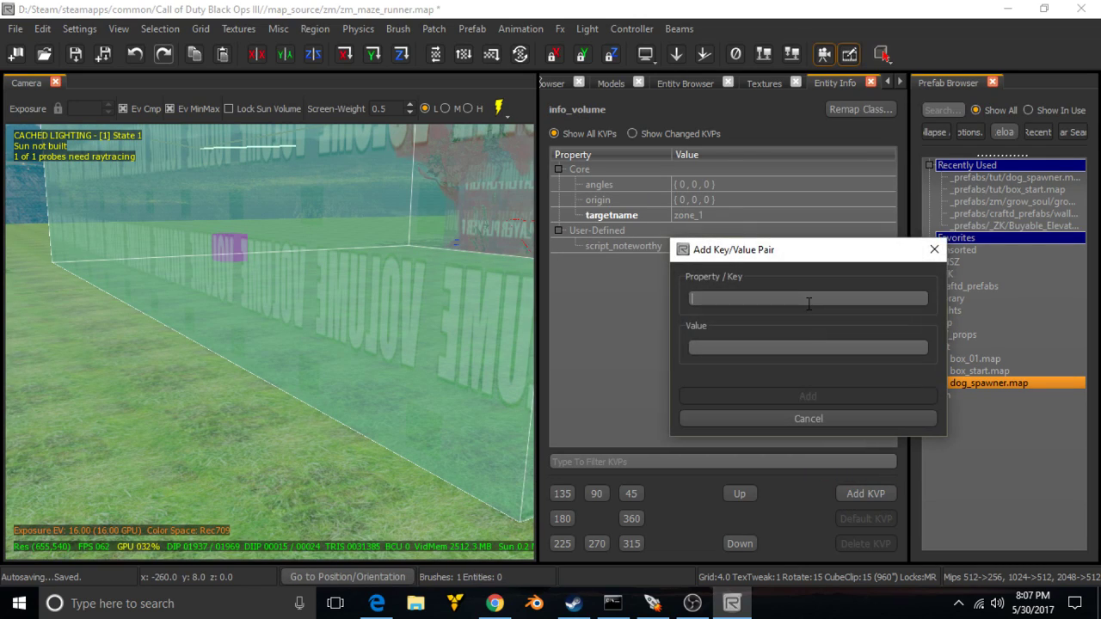
type("target")
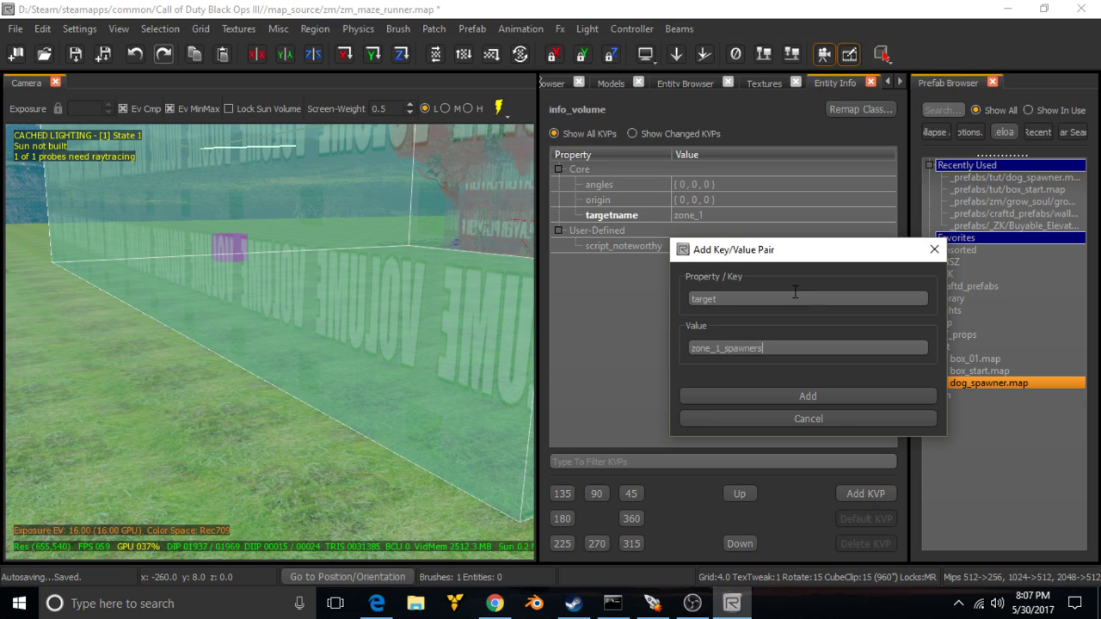
left_click(827, 395)
right_click_drag(432, 280, 433, 280)
key("Escape")
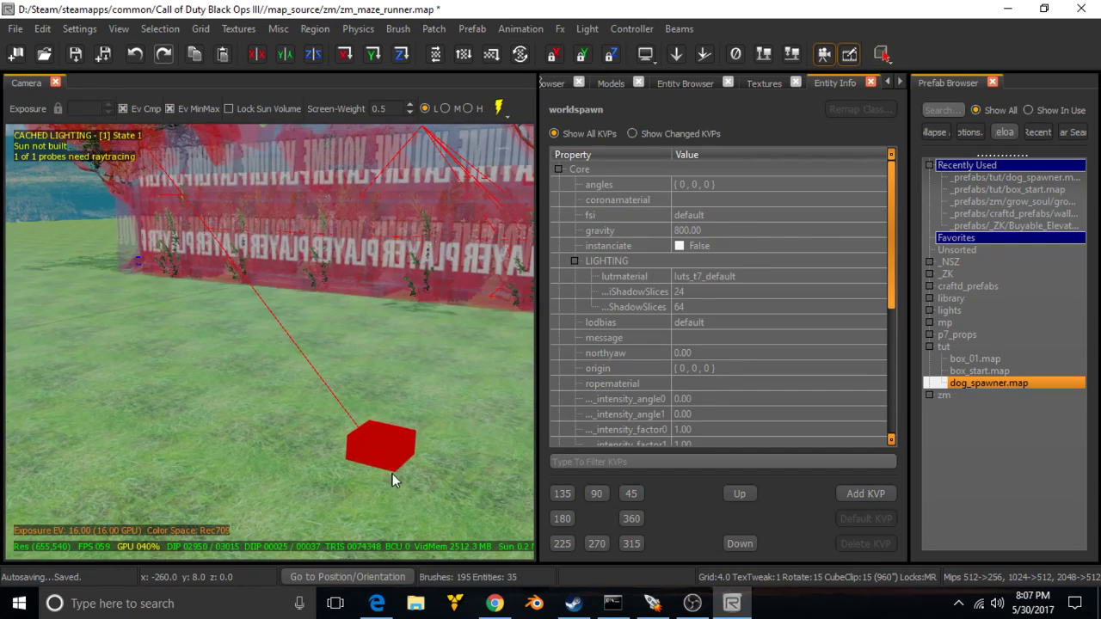
left_click(392, 456, "shift")
left_click_drag(385, 403, 388, 346)
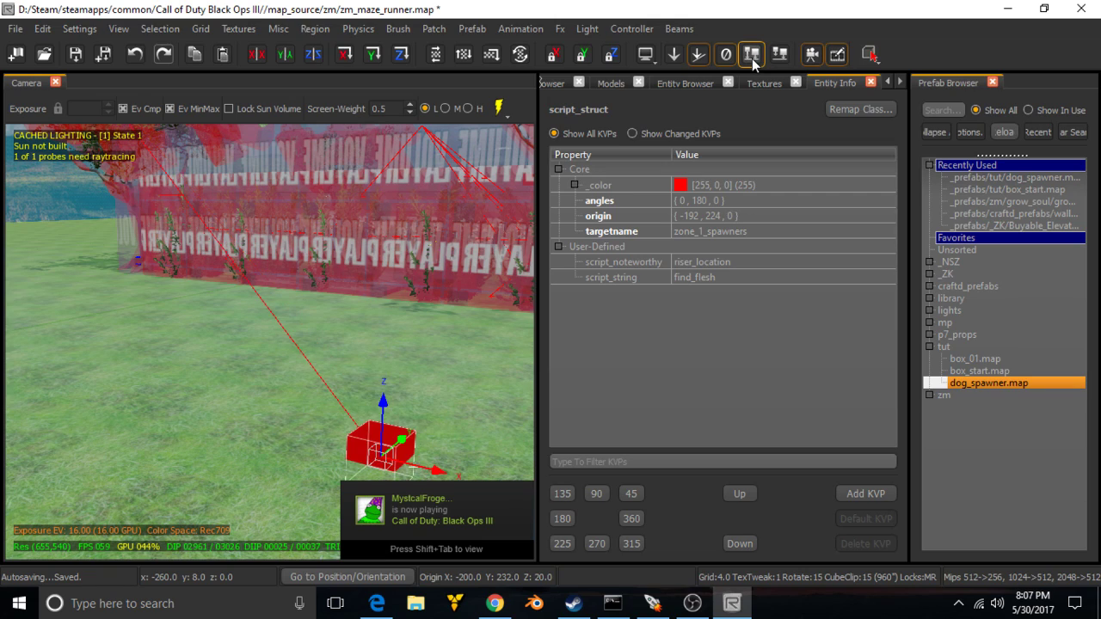
key("Escape")
Rotate the zone_1_spawners riser script_struct by about -255° around the vertical axis in the XY top view.
left_click(383, 446)
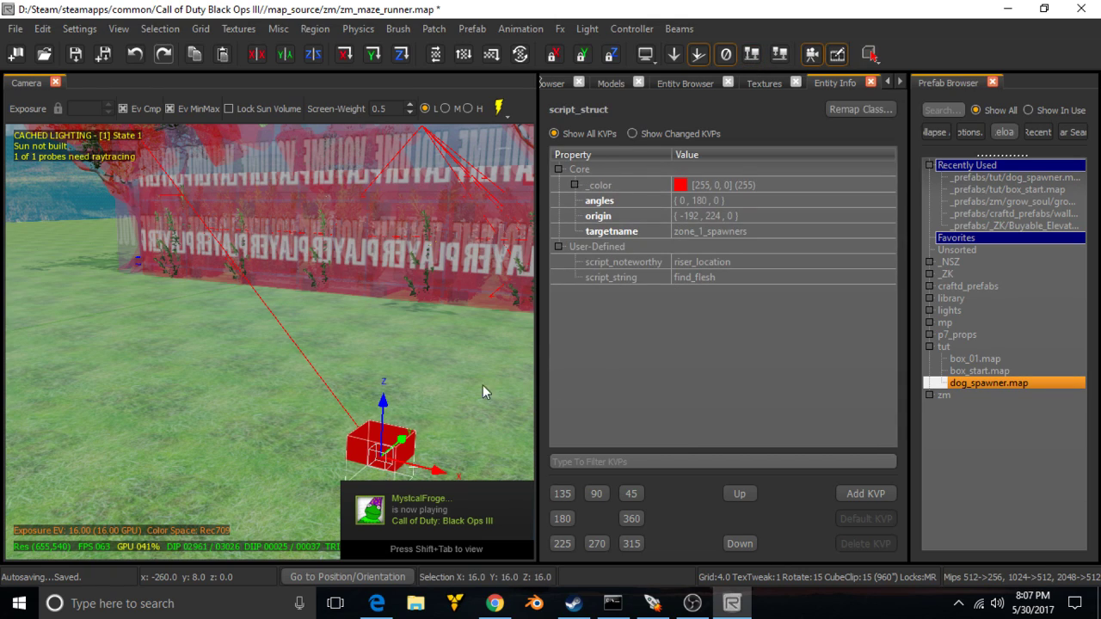
left_click(891, 82)
left_click(577, 87)
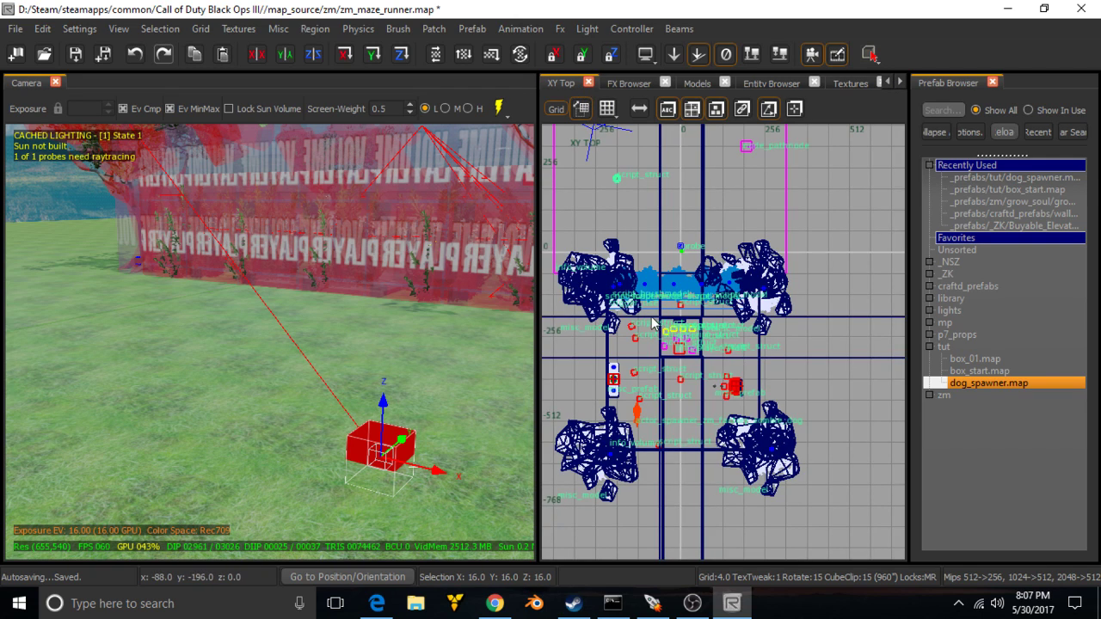
scroll(650, 310, "up", 3)
scroll(648, 304, "down", 2)
right_click_drag(651, 230, 690, 326)
scroll(680, 316, "up", 1)
scroll(681, 317, "up", 1)
key("r")
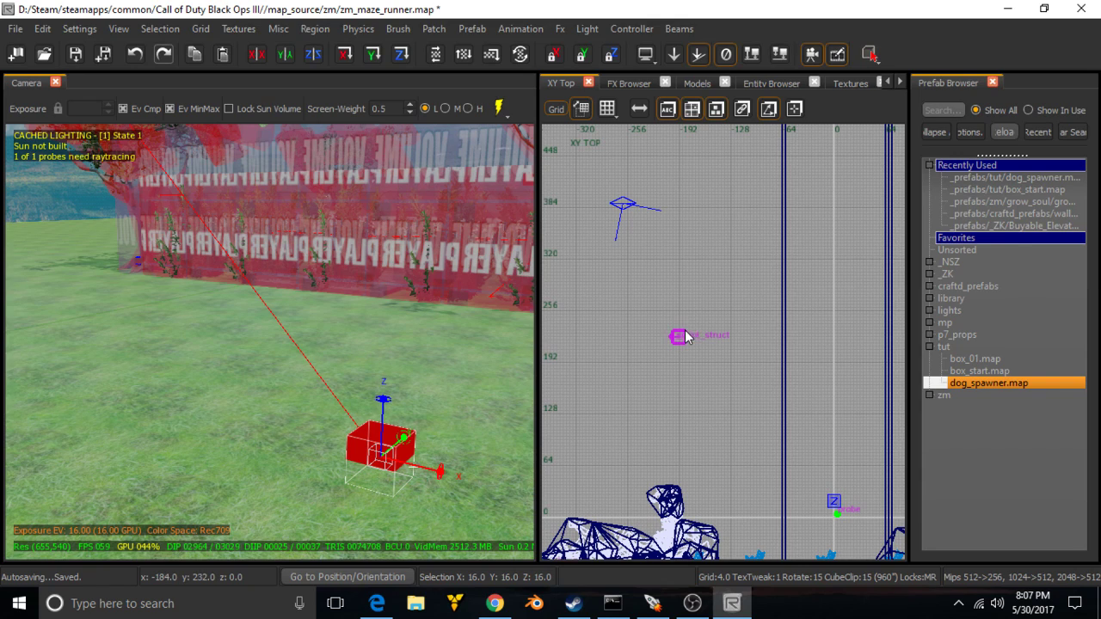
left_click_drag(660, 328, 706, 386)
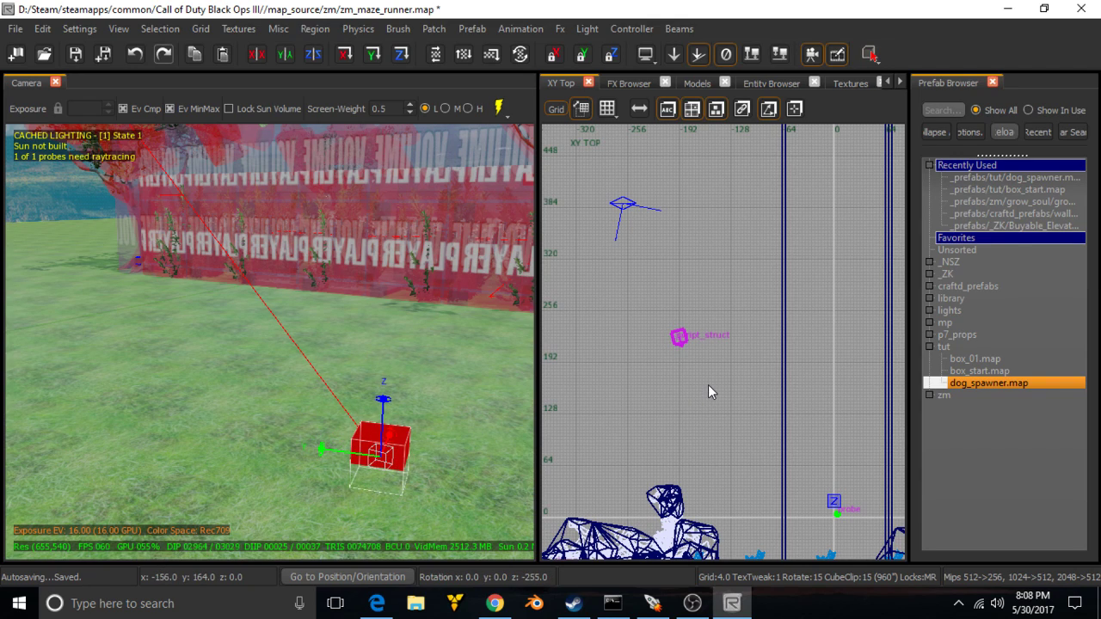
key("r")
Duplicate the zone_1 riser script_struct, place the copy at about x 8, y 404, and rotate it -45° around the vertical axis.
key("space")
left_click_drag(683, 336, 757, 232)
right_click_drag(747, 255, 701, 349)
left_click_drag(709, 331, 797, 290)
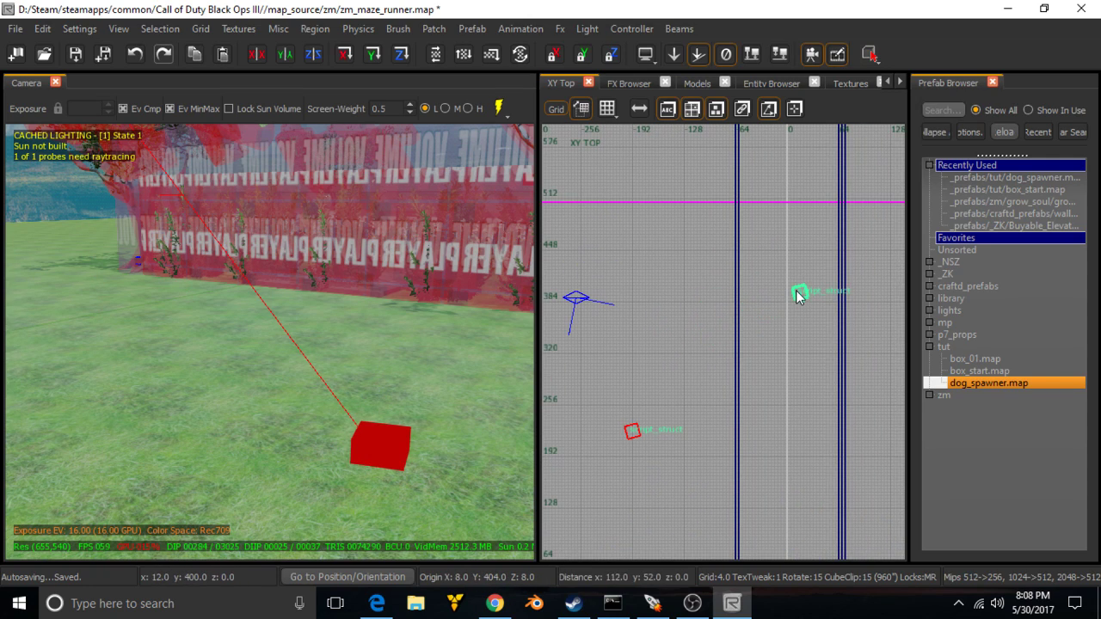
key("r")
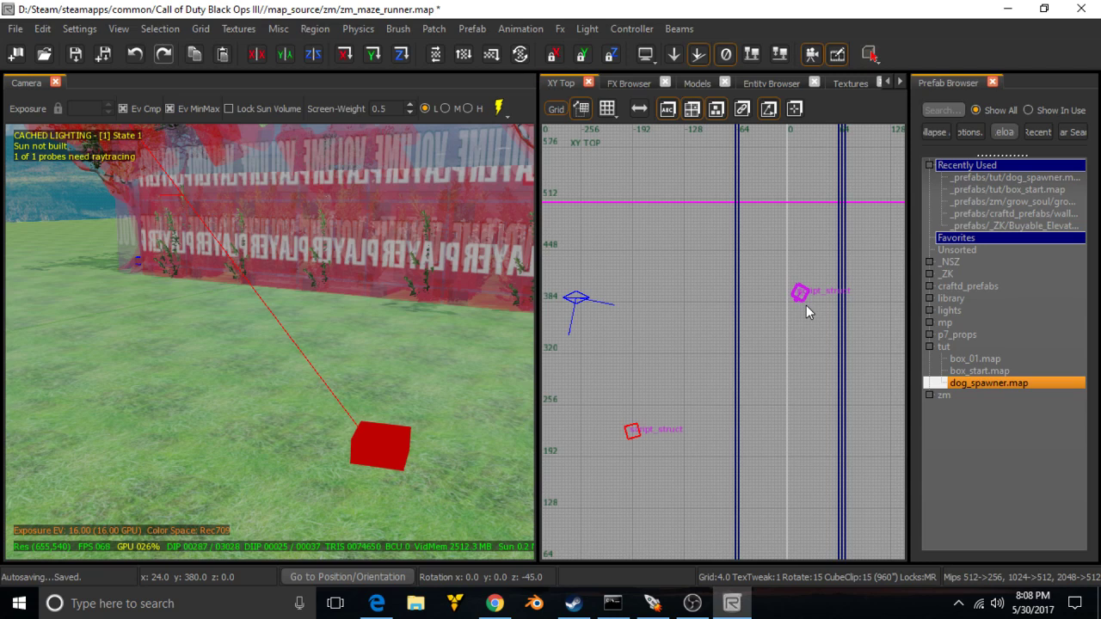
key("r")
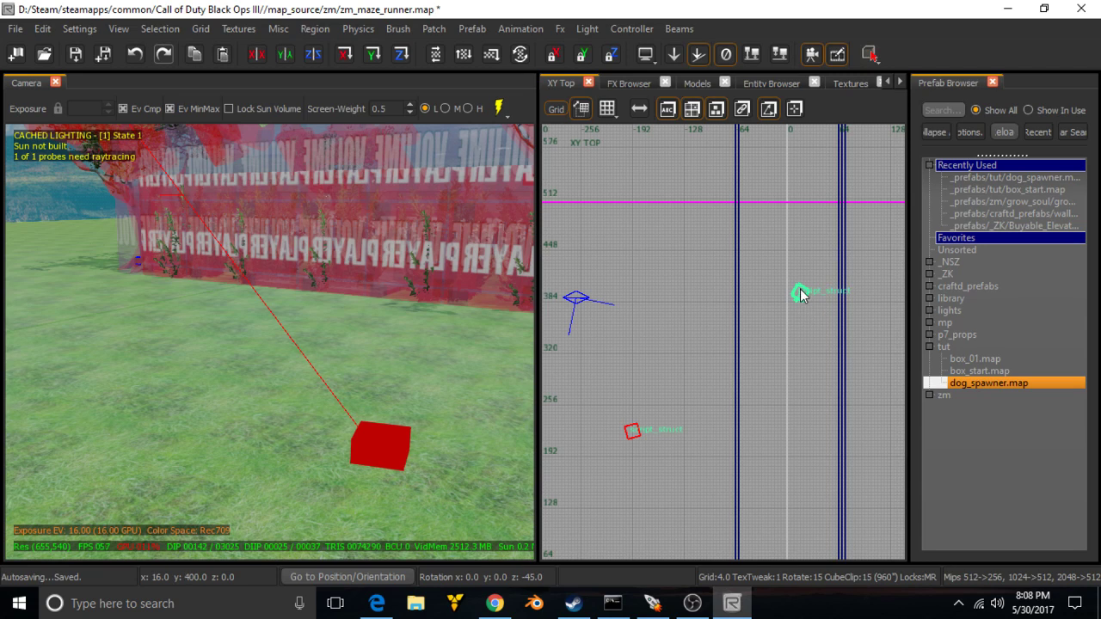
Duplicate the riser script_struct, place the copy at about x 236, y 240, and rotate it -15° around the vertical axis.
key("space")
left_click_drag(805, 299, 815, 343)
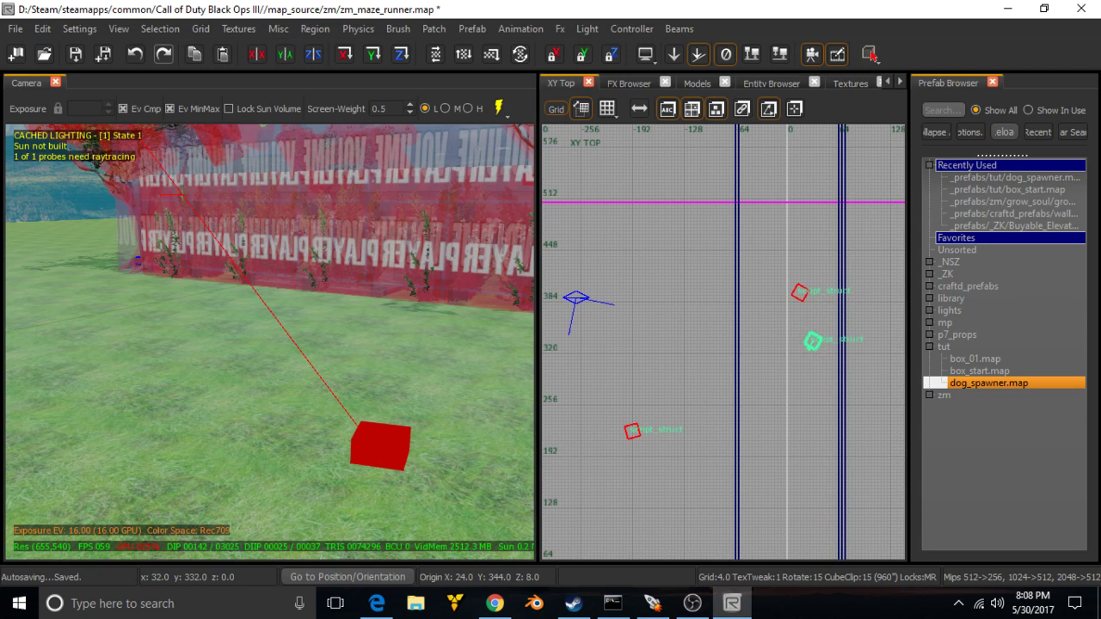
right_click_drag(805, 330, 645, 200)
mouse_move(655, 211)
left_mouse_down()
mouse_move(778, 294)
mouse_move(823, 298)
left_mouse_up()
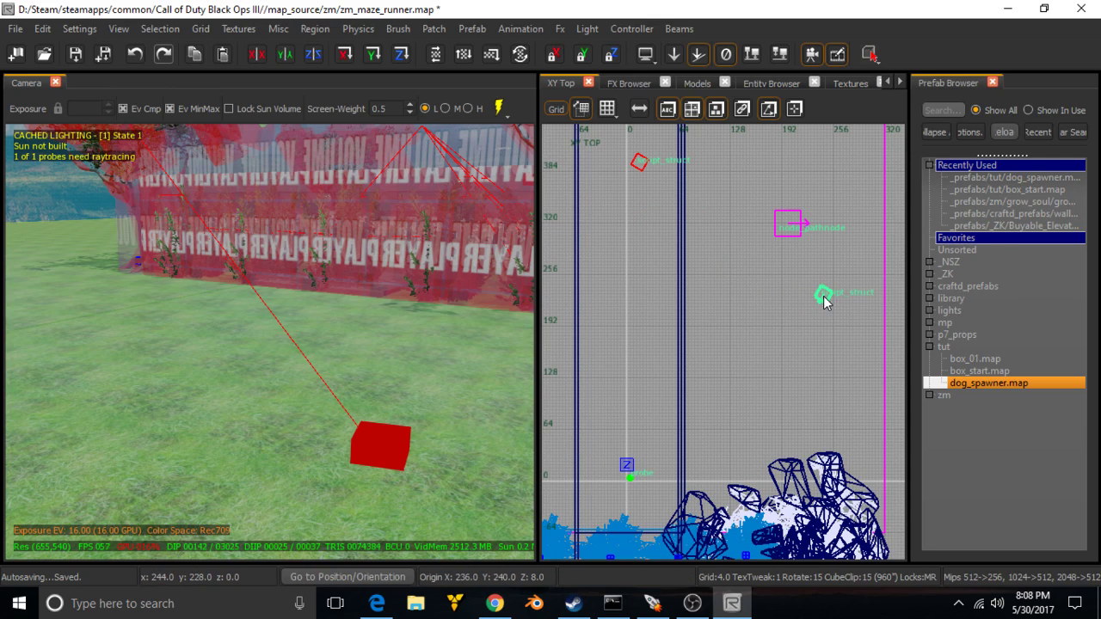
key("r")
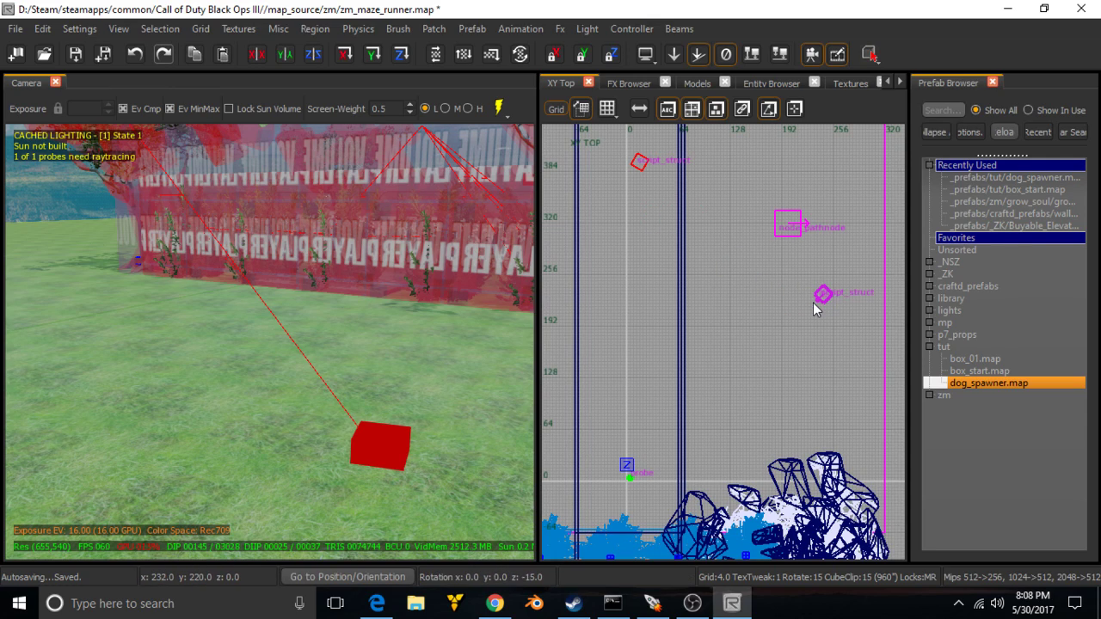
key("r")
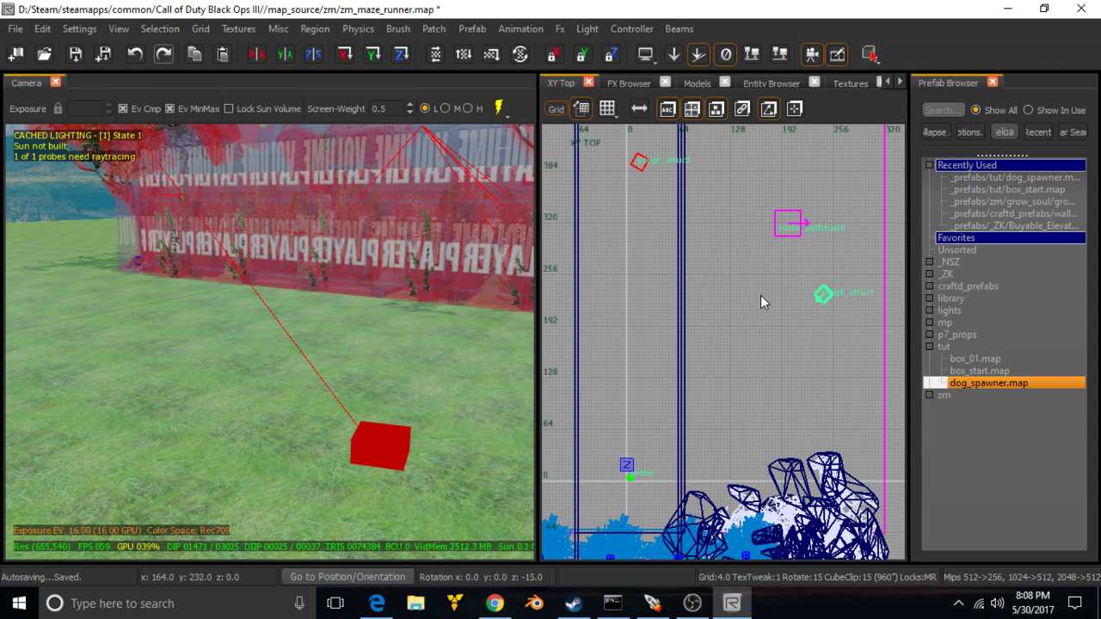
right_click_drag(760, 300, 827, 320)
key("Escape")
Switch to Chrome and check the live chat on the YouTube Live Dashboard.
left_click(495, 603)
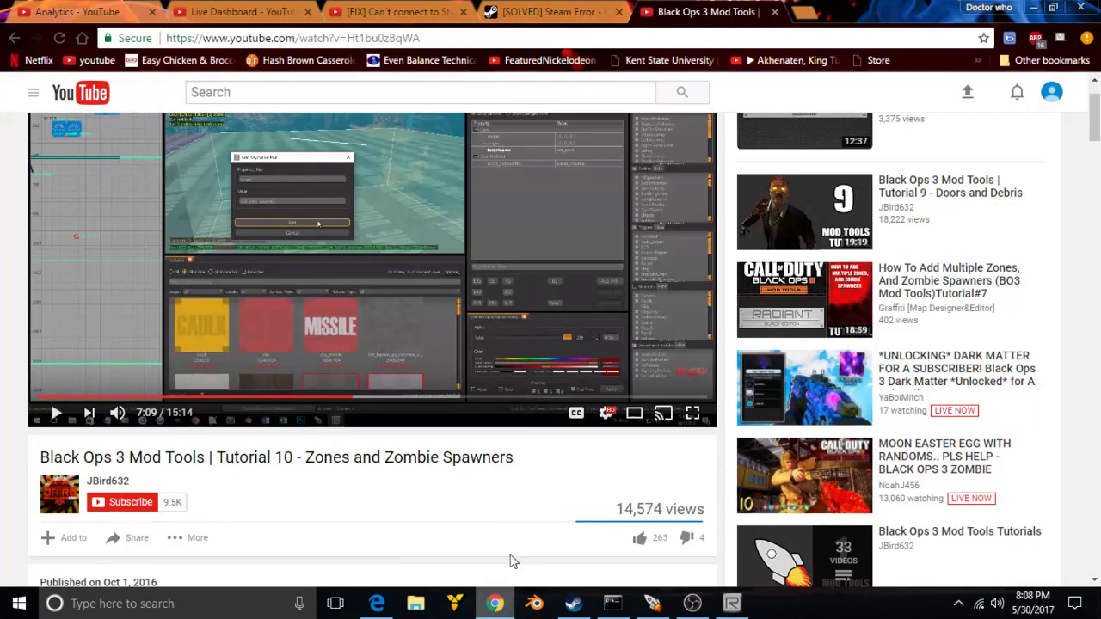
left_click(241, 11)
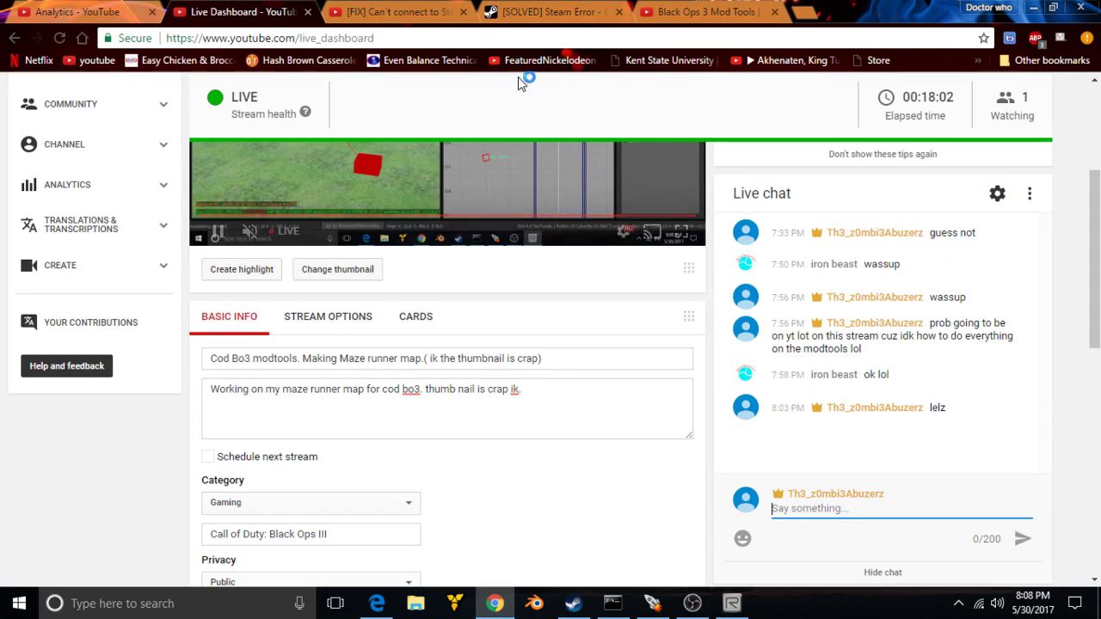
left_click(550, 11)
left_click(276, 9)
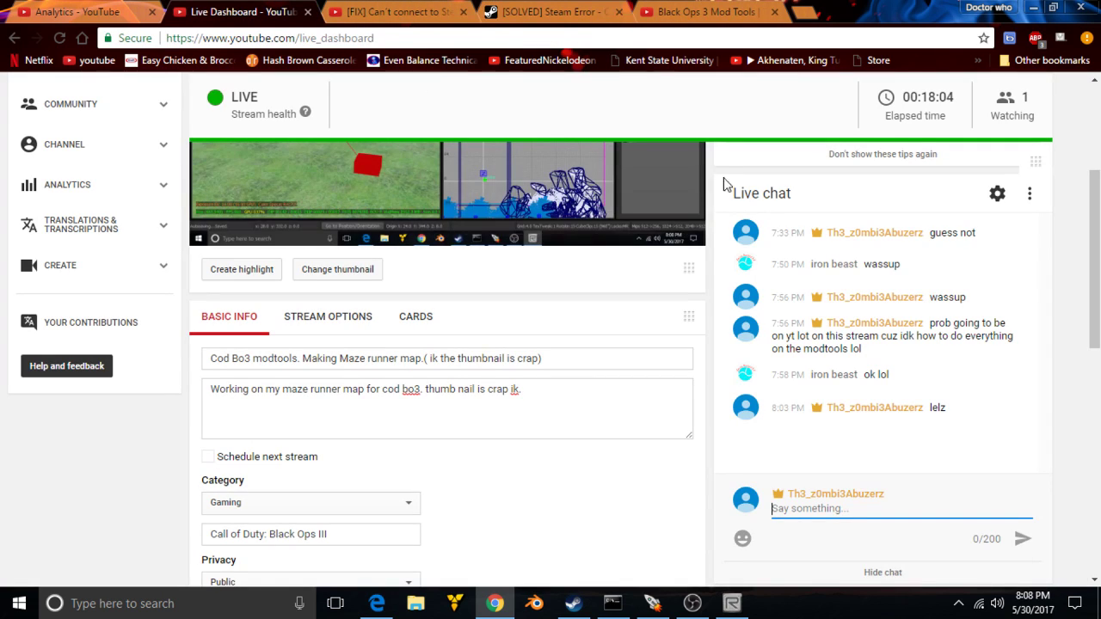
Resume the Zones and Zombie Spawners tutorial in full screen and skip ahead to about 9:01 to examine the barricade prefab placement.
left_click(705, 11)
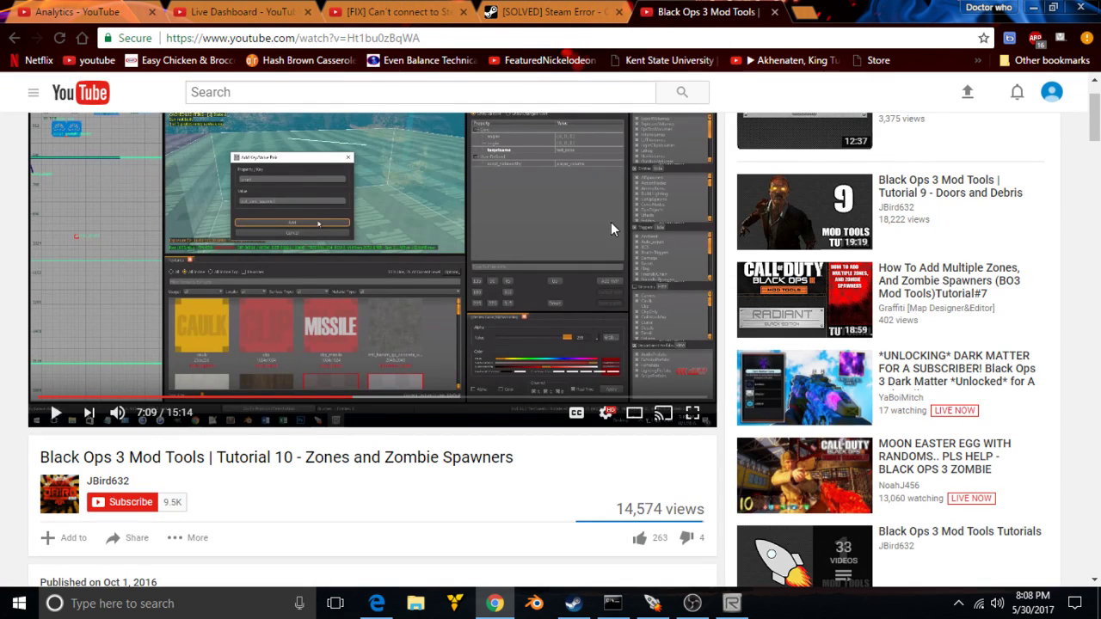
left_click(699, 418)
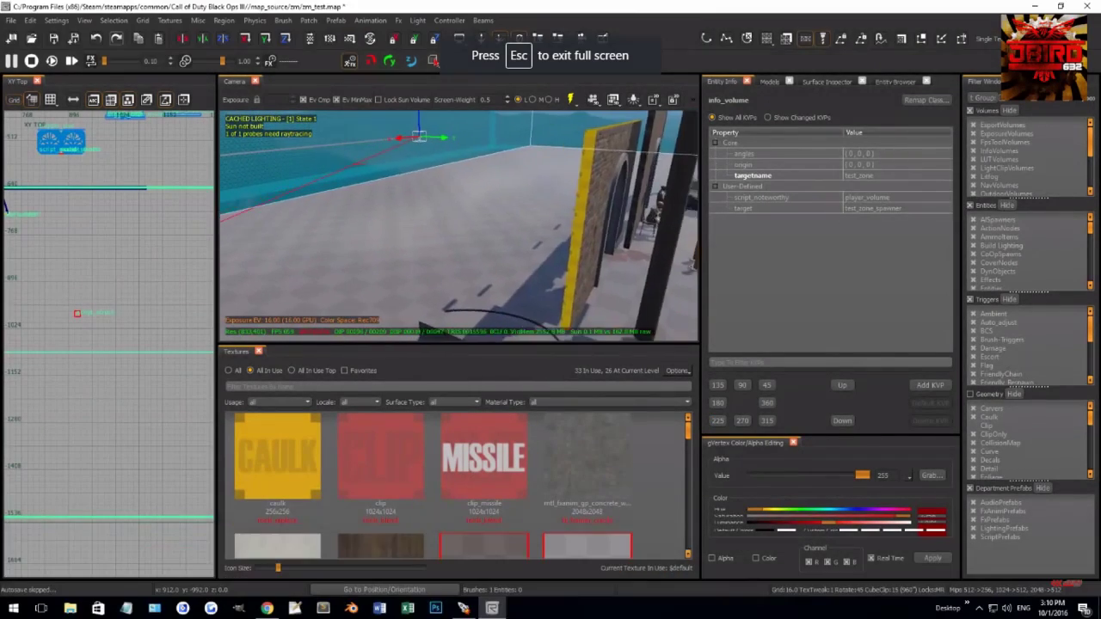
key("Right")
key("Right")
key("Right")
key("Right")
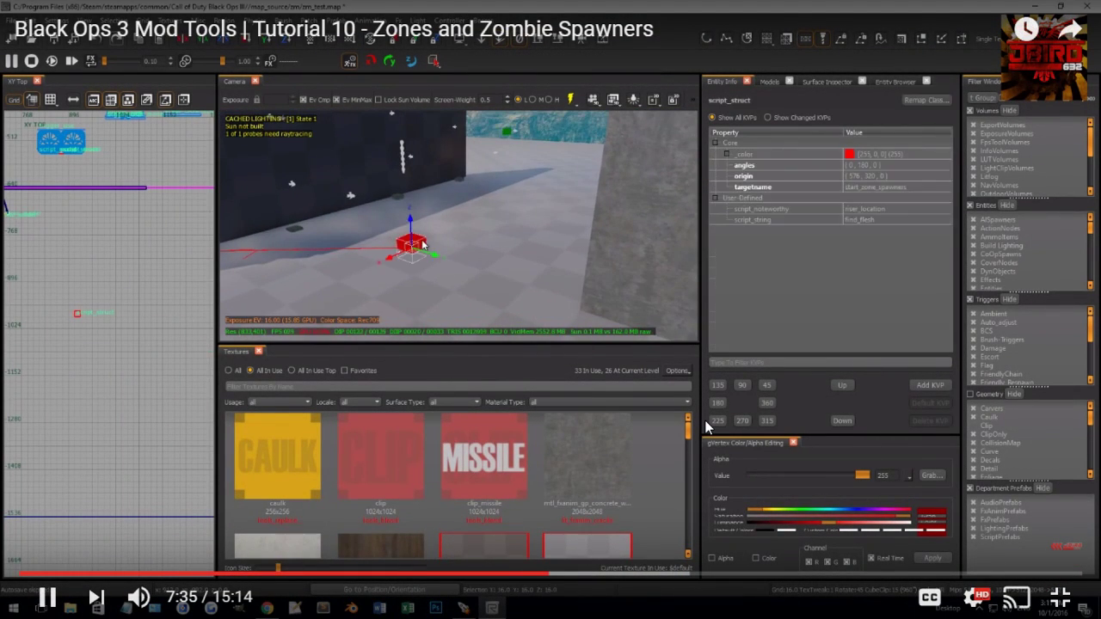
key("Right")
key("Right")
key("Right")
key("Right")
key("Right")
key("Right")
key("Right")
key("Right")
key("Right")
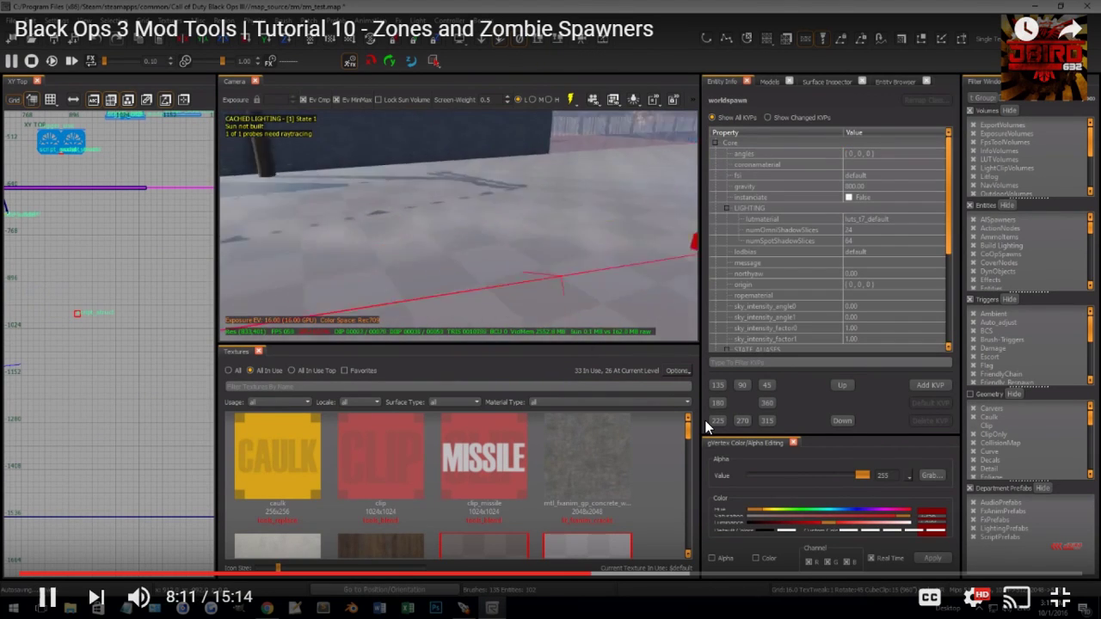
key("Right")
key("Right")
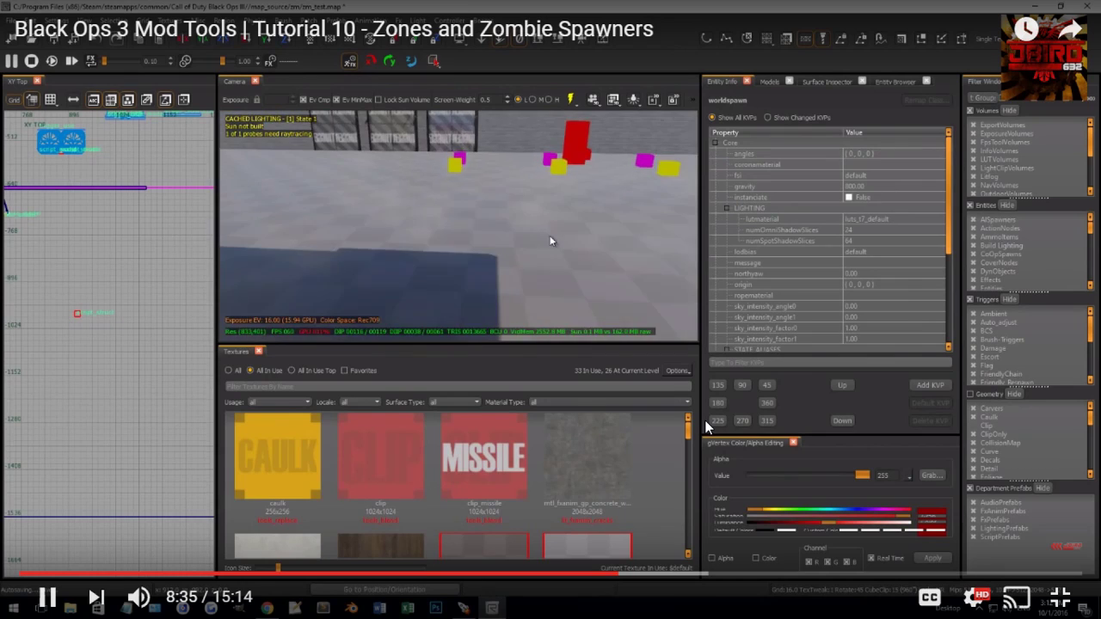
key("Right")
key("Right")
key("Right")
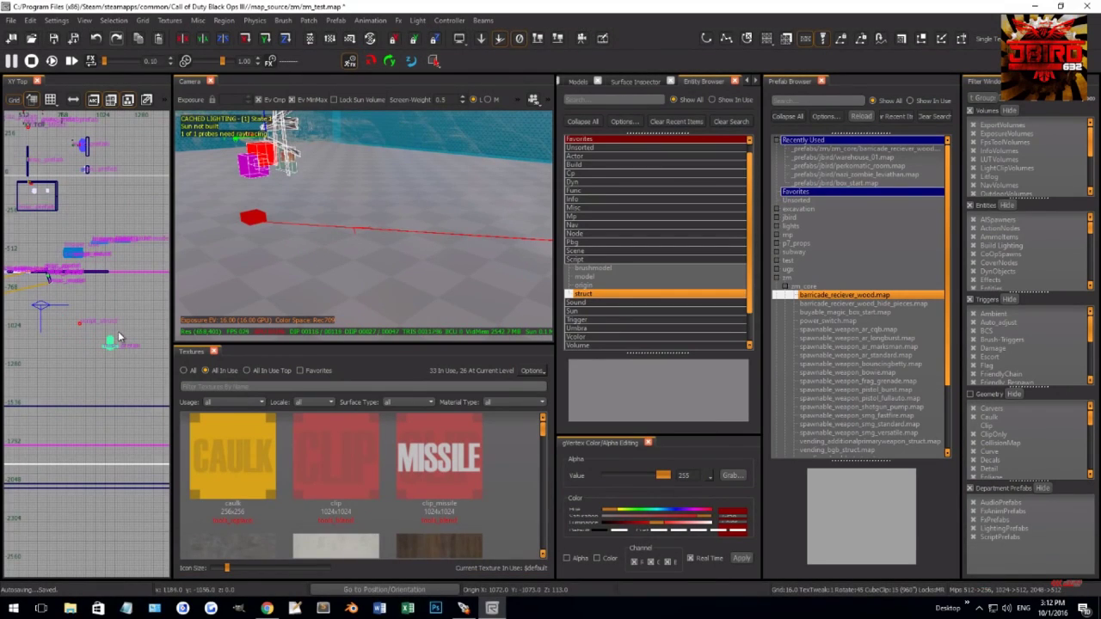
key("Right")
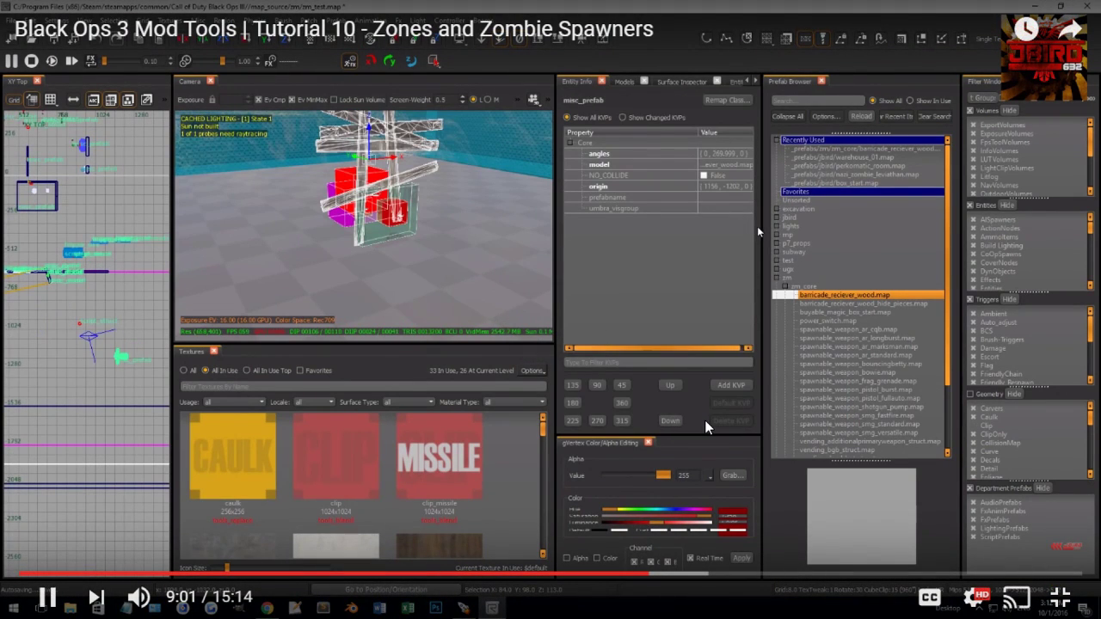
Skim the Zones and Zombie Spawners tutorial video for the barricade script_string, spawner struct and door trigger script_flag settings.
key("Right")
key("Right")
key("Right")
key("Right")
key("Right")
key("Right")
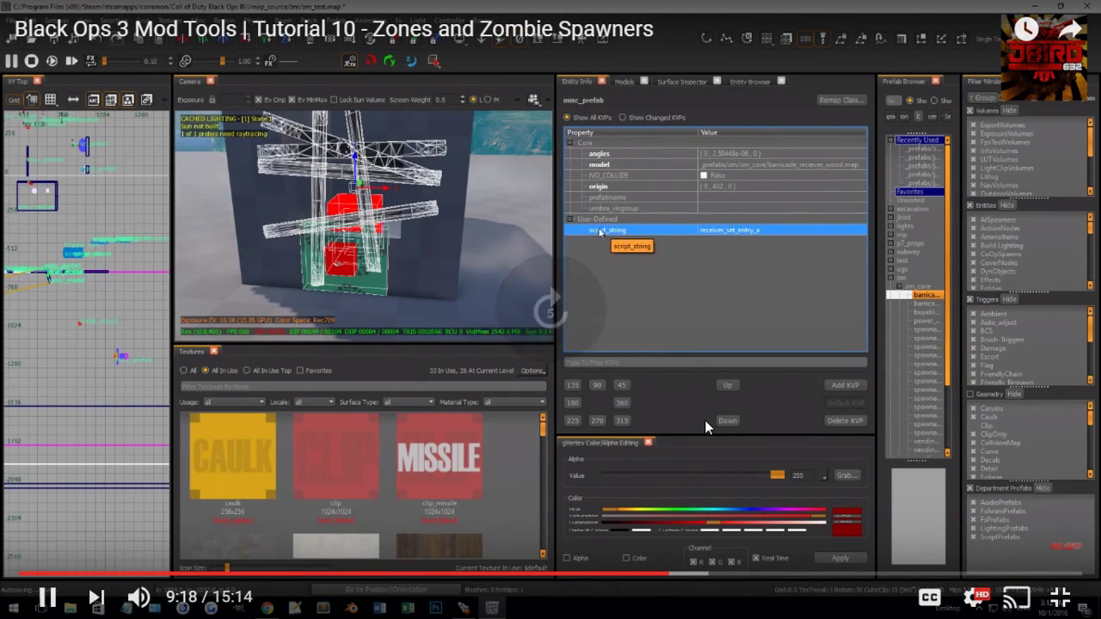
key("Right")
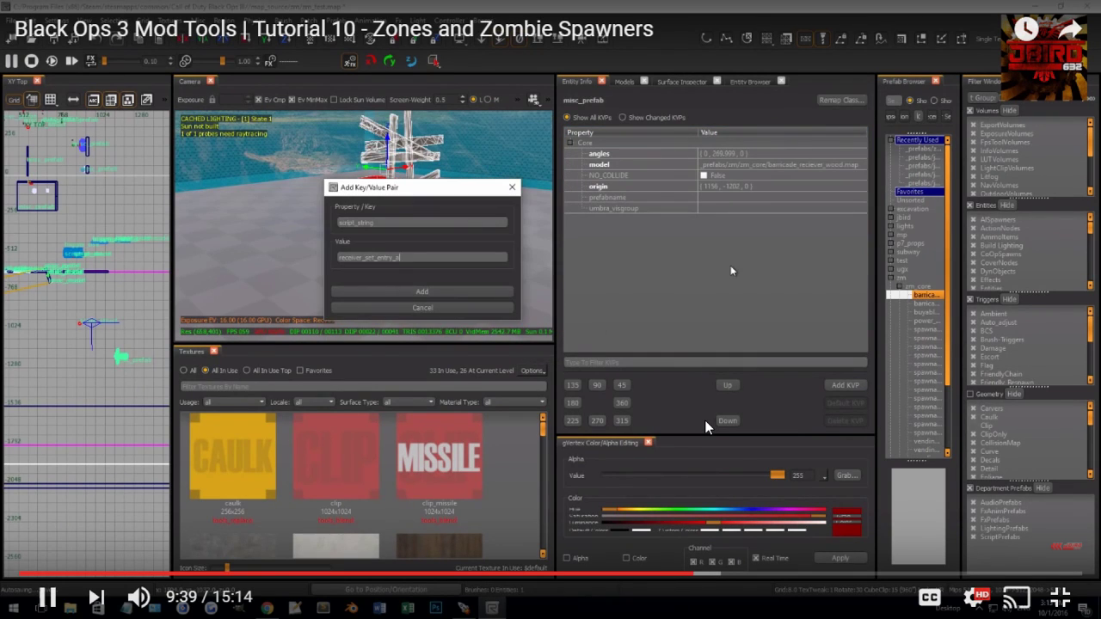
key("Right")
key("Right")
key("Right")
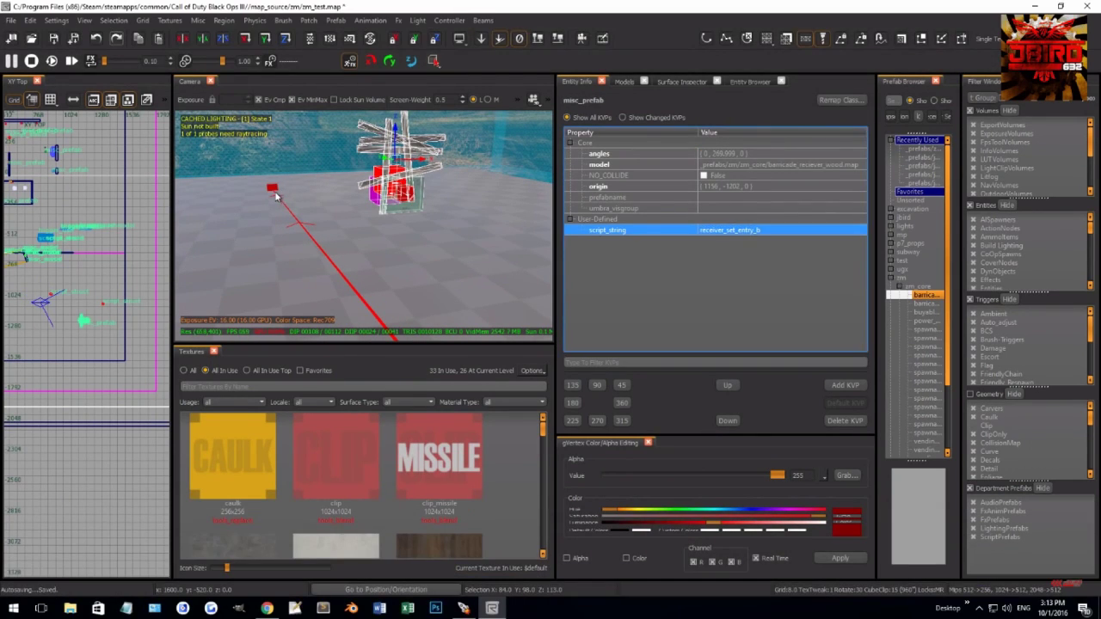
key("Right")
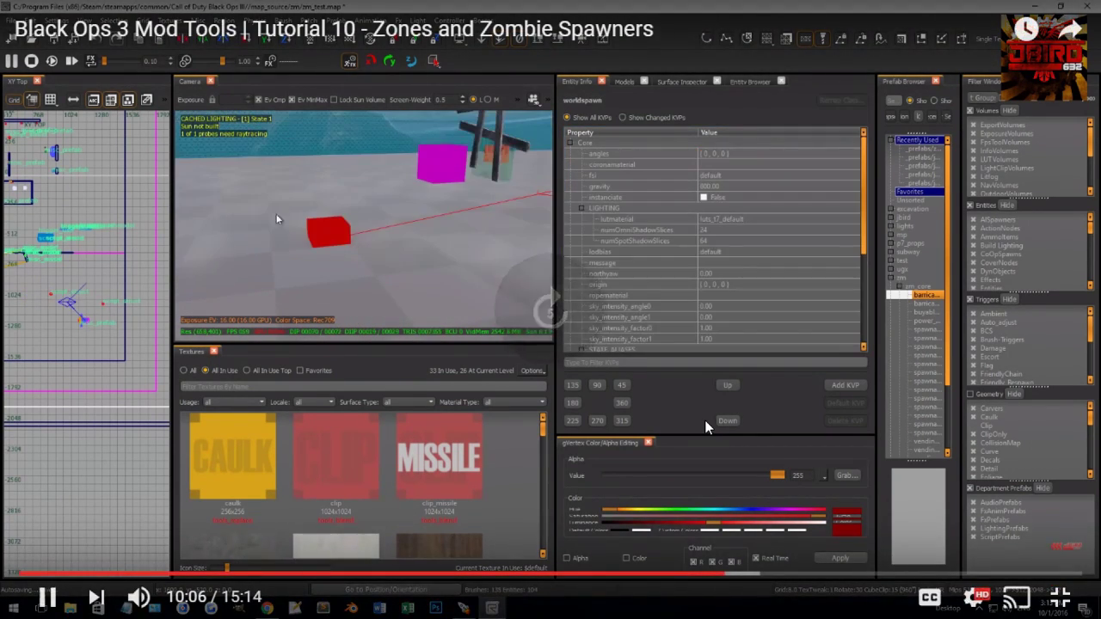
key("Right")
key("Right")
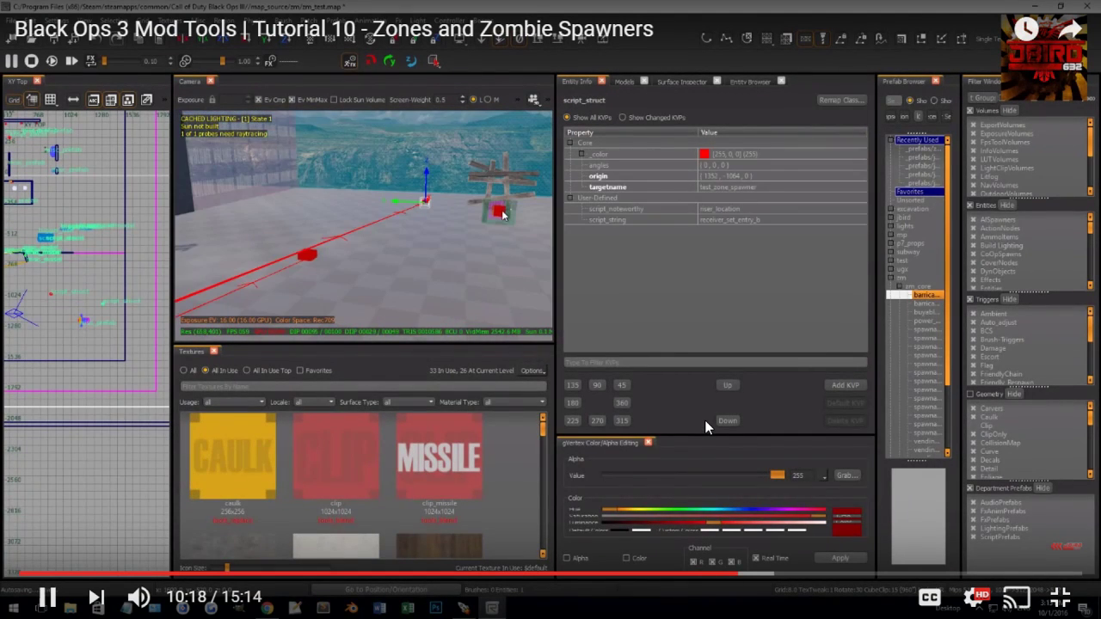
key("Right")
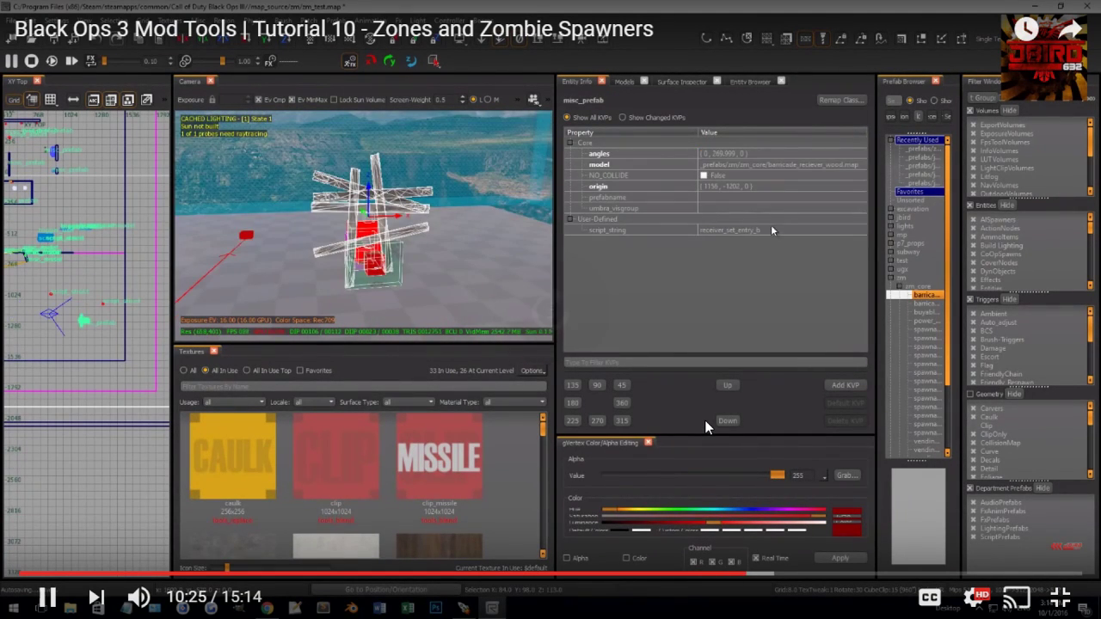
key("Right")
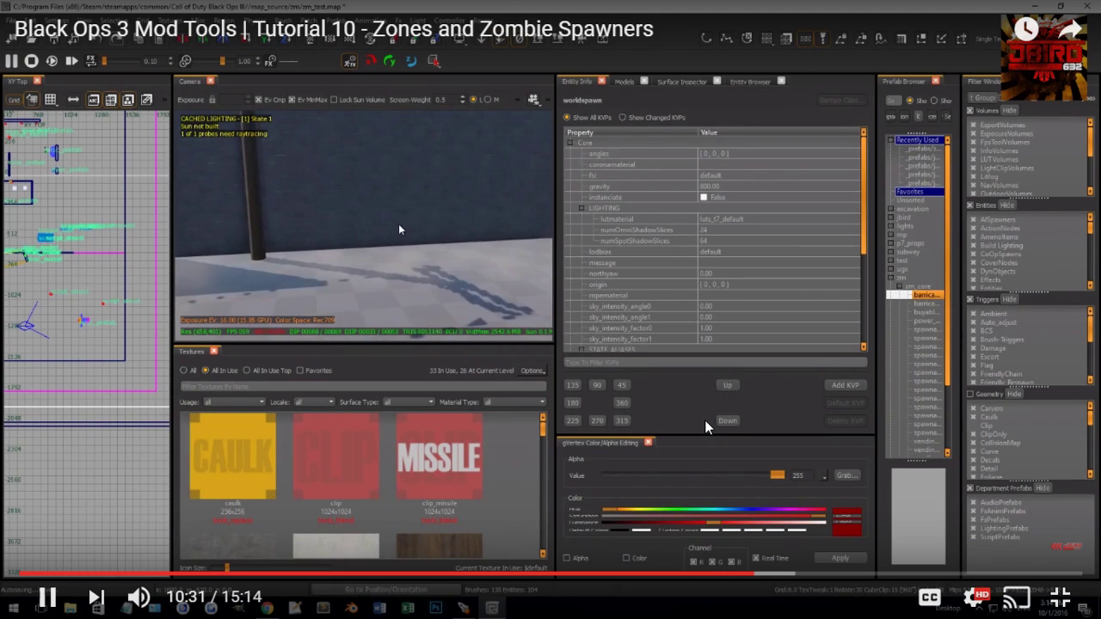
key("Right")
key("Right")
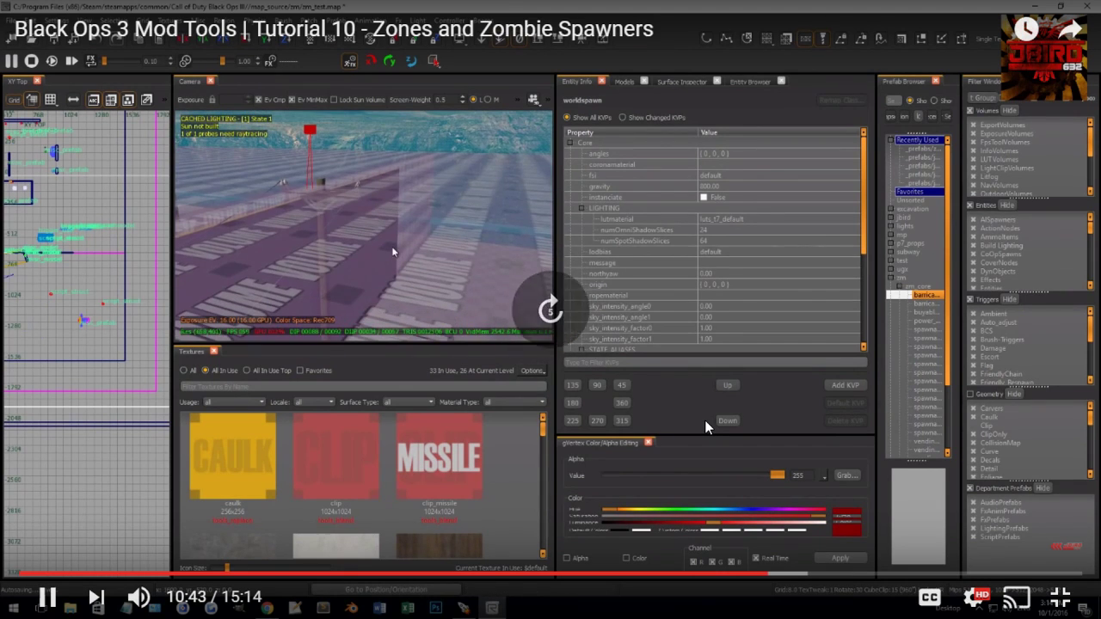
key("Right")
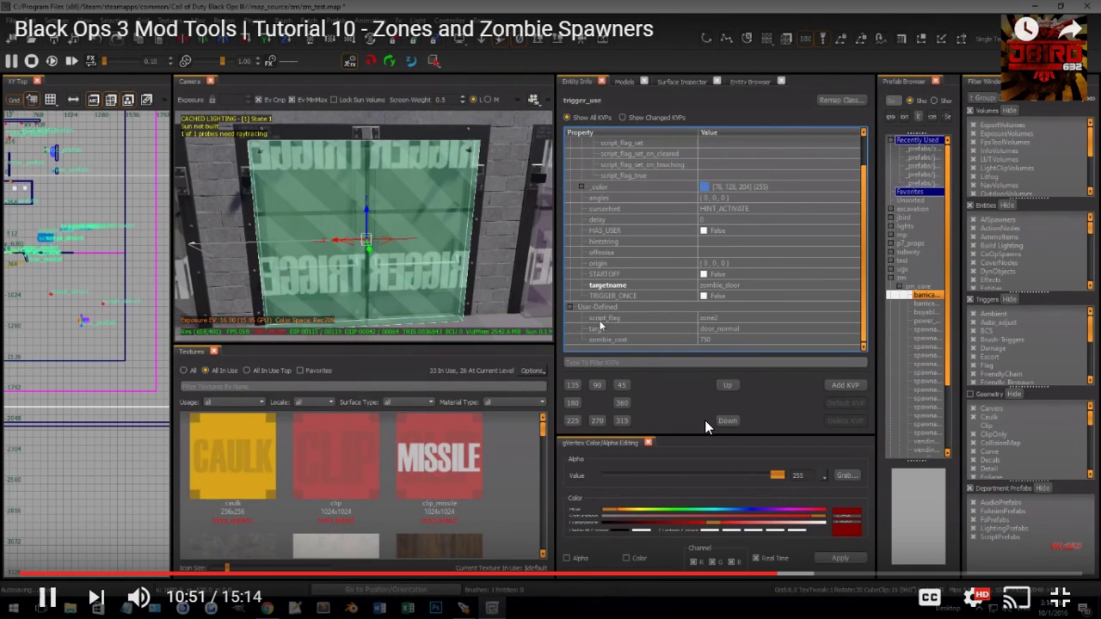
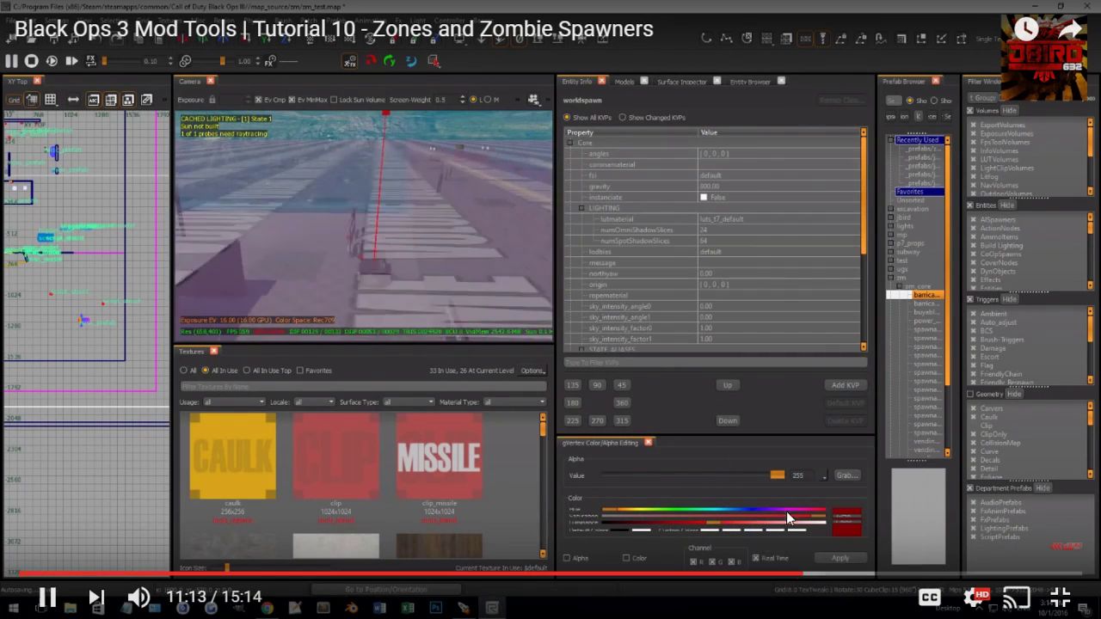
key("Escape")
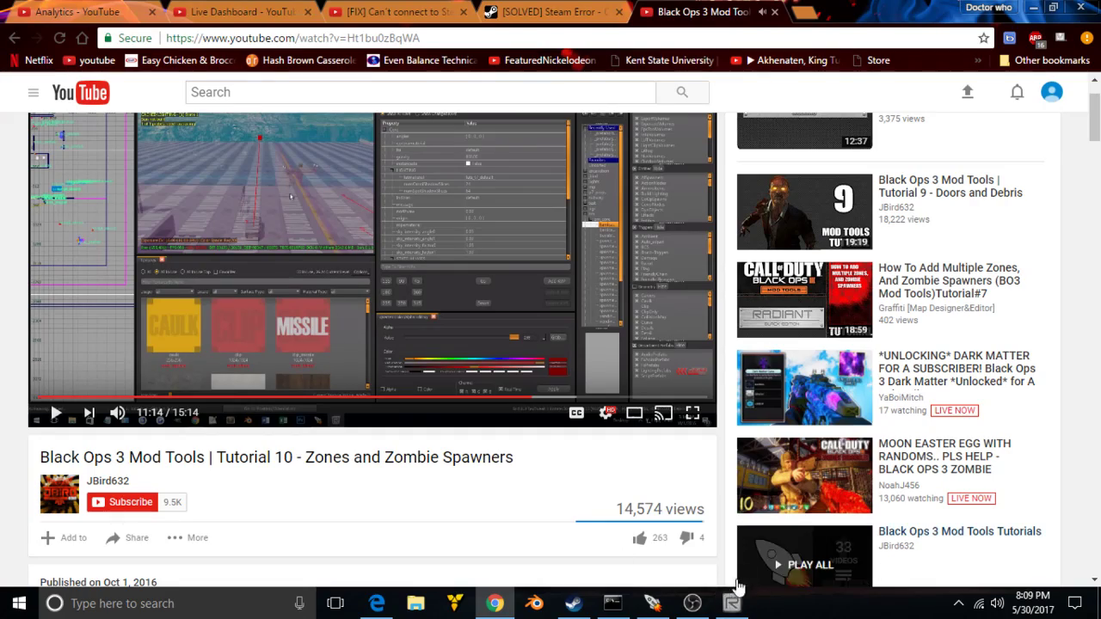
Switch to Radiant and add the key script_flag with value enter_zone_1 to the zombie_debris use trigger.
left_click(733, 604)
right_click_drag(530, 428, 424, 311)
left_click(433, 222, "shift")
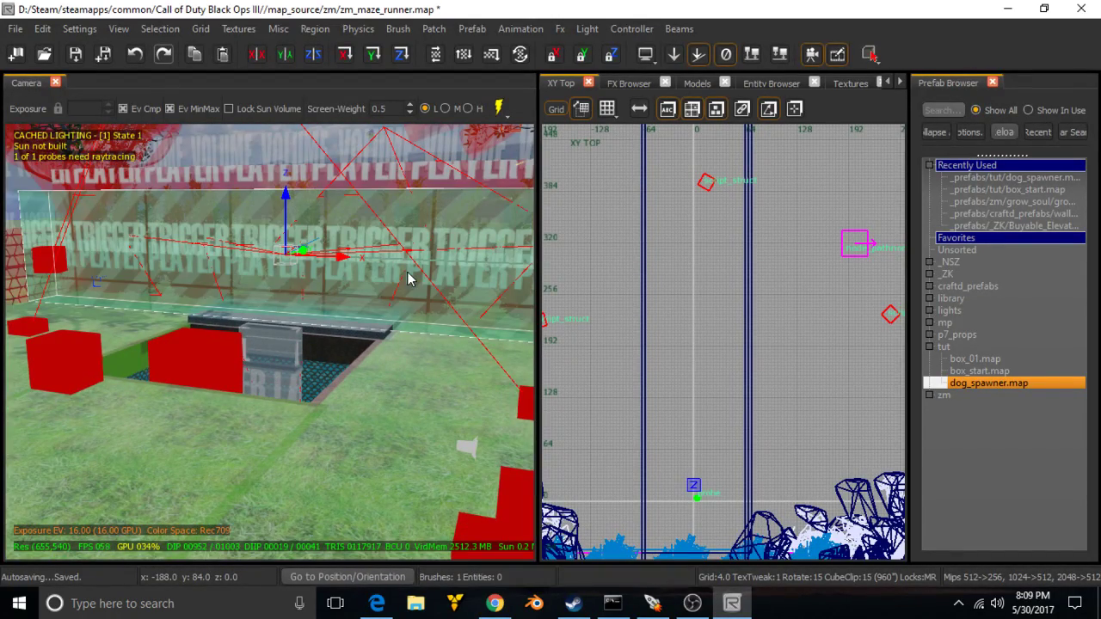
key("n")
scroll(711, 423, "down", 2)
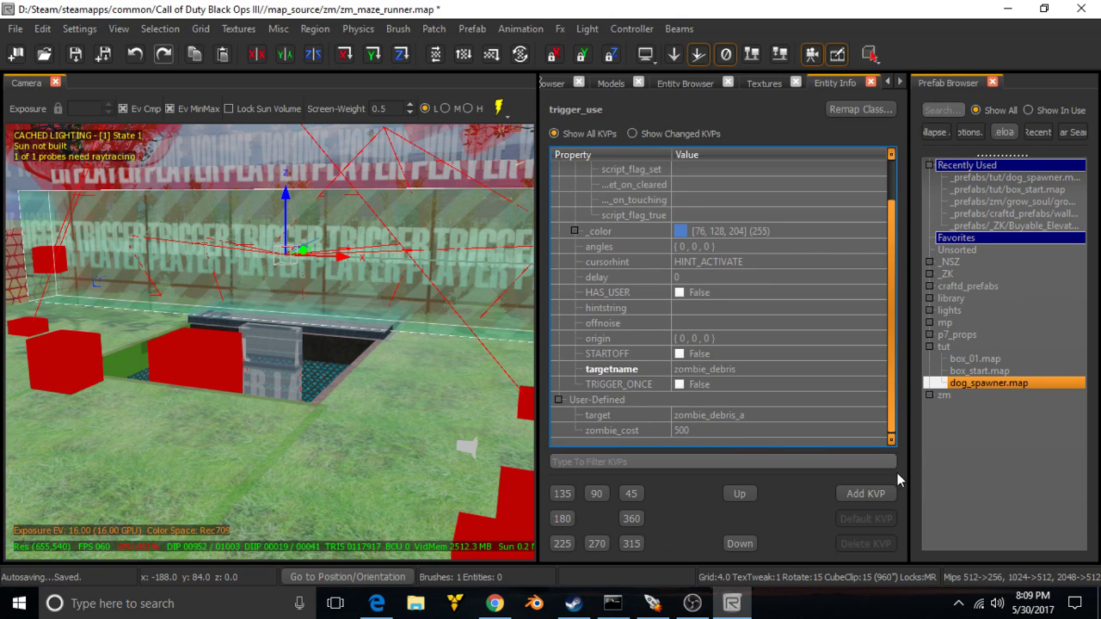
left_click(866, 493)
type("script_flag")
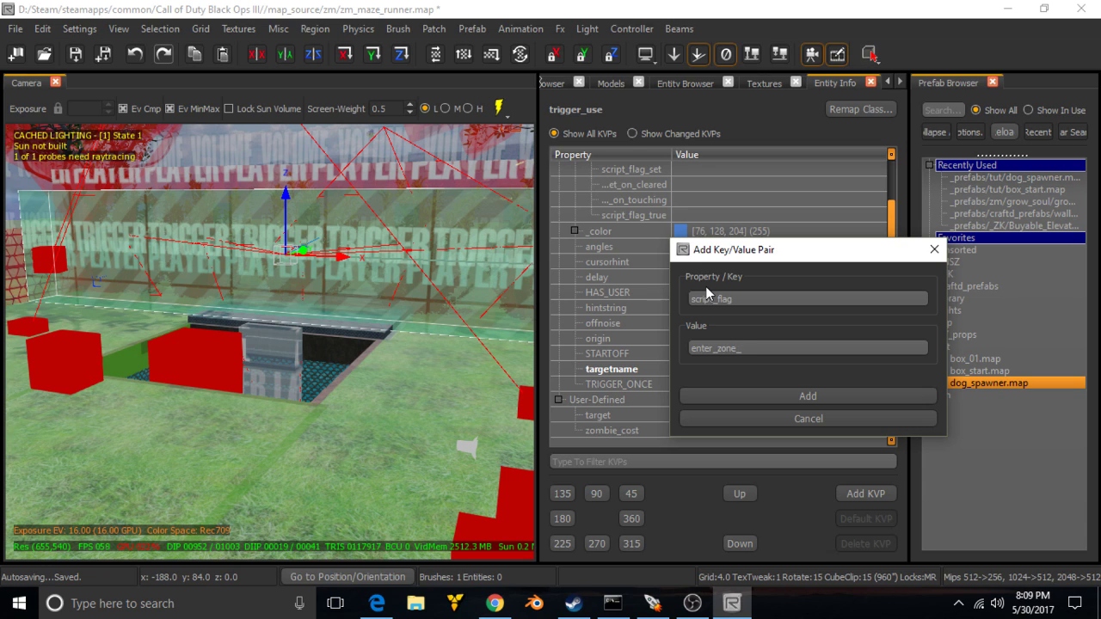
type("1")
key("Return")
scroll(697, 237, "down", 1)
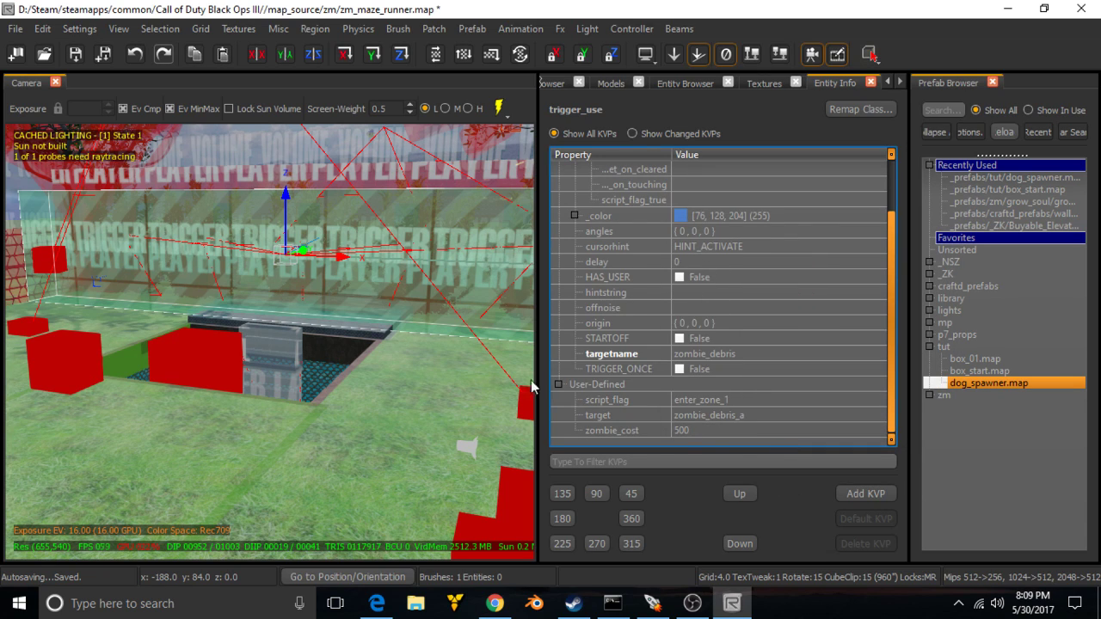
Set the zombie_debris trigger's zombie_cost to 1000.
right_click_drag(431, 335, 460, 335)
key("Escape")
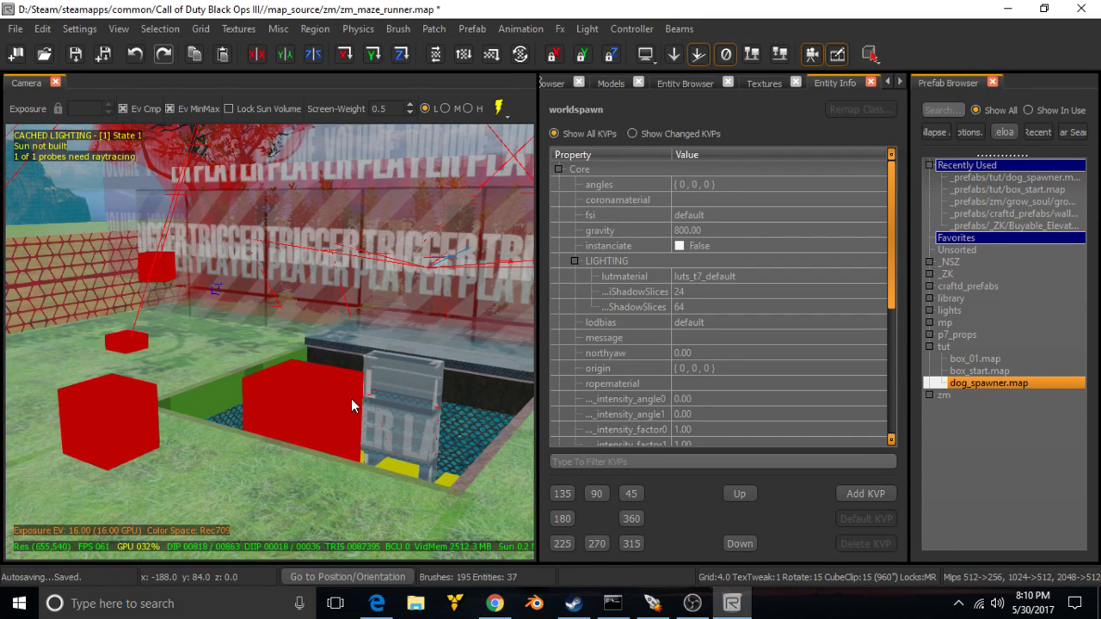
left_click(437, 228)
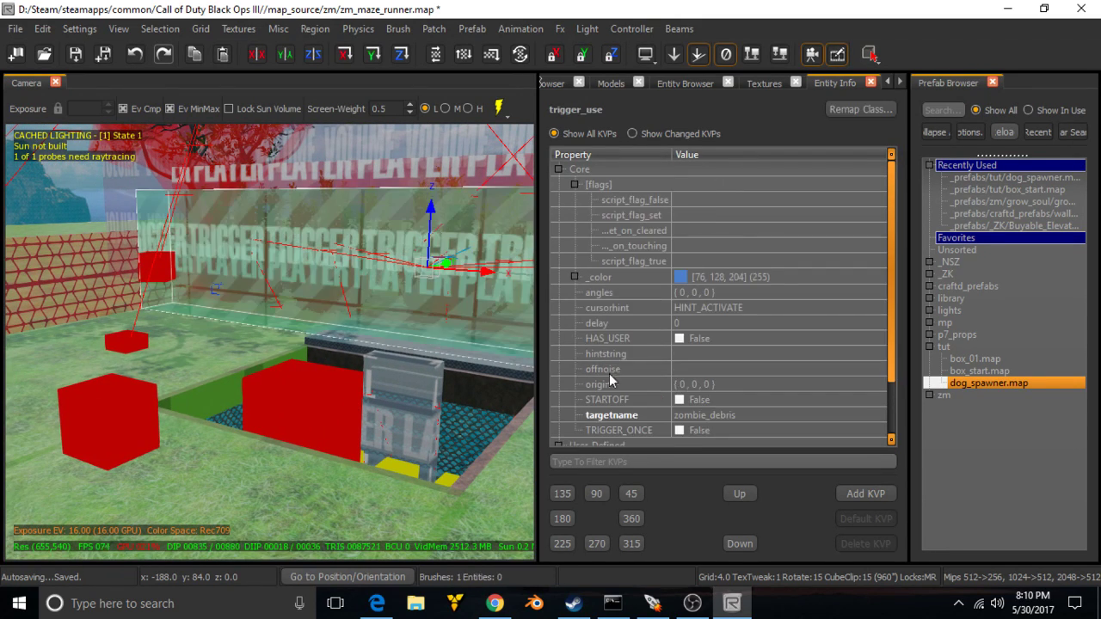
scroll(733, 394, "down", 5)
left_click(736, 430)
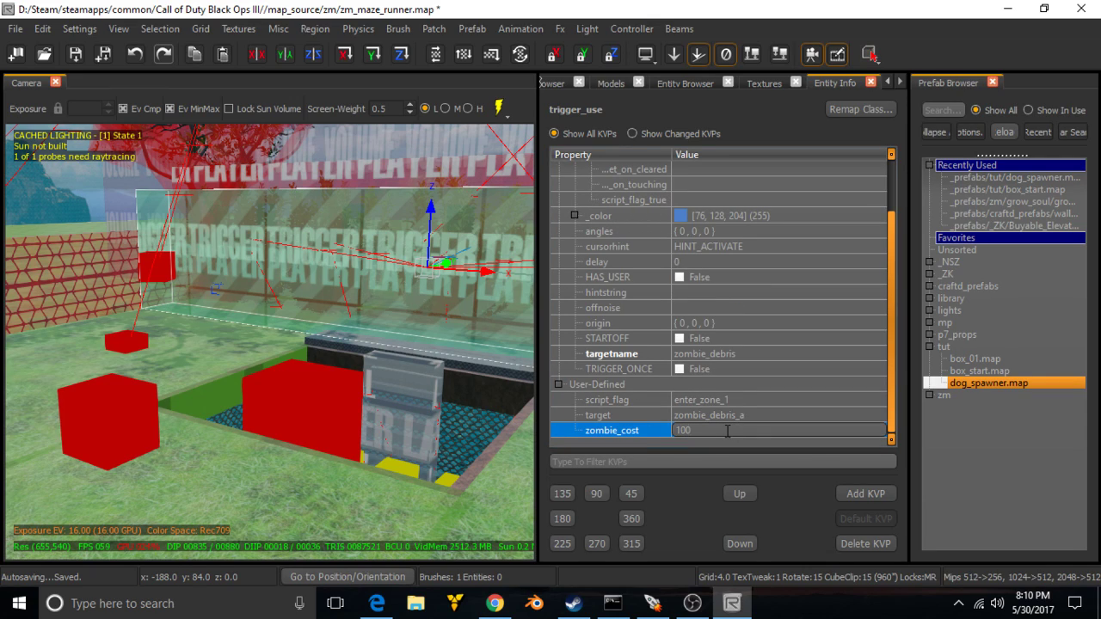
key("Return")
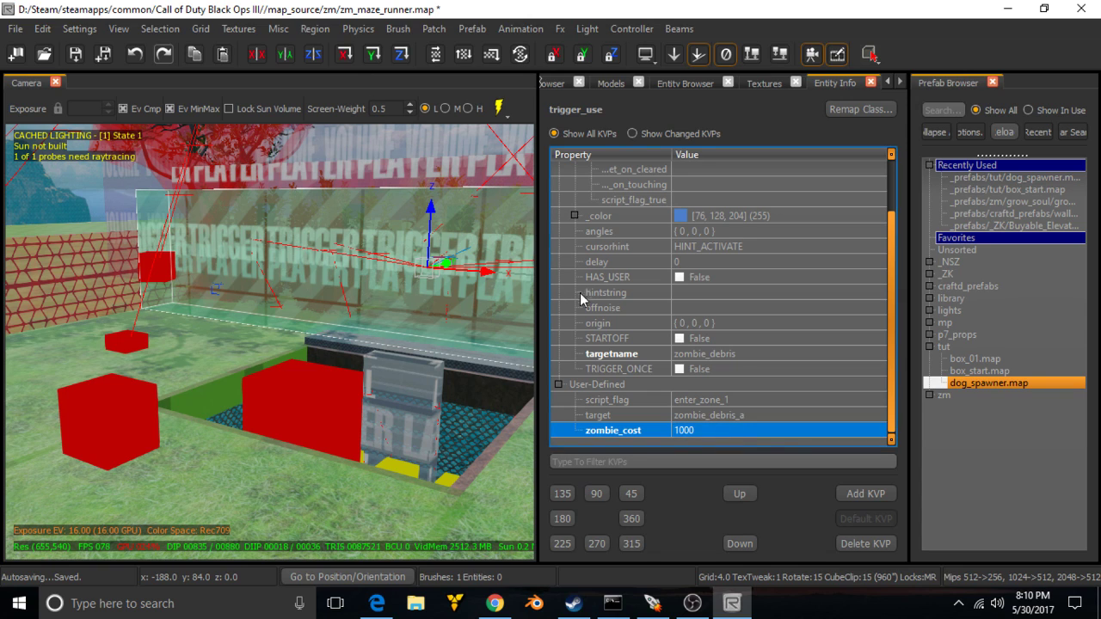
scroll(633, 259, "up", 1)
scroll(386, 341, "up", 3)
scroll(348, 380, "down", 4)
Inspect the key values of the start room's player respawn point and riser spawner structs.
right_click_drag(347, 379, 319, 388)
key("Escape")
left_click(350, 394, "shift")
key("Escape")
right_click_drag(336, 384, 301, 413)
key("Escape")
left_click(383, 425)
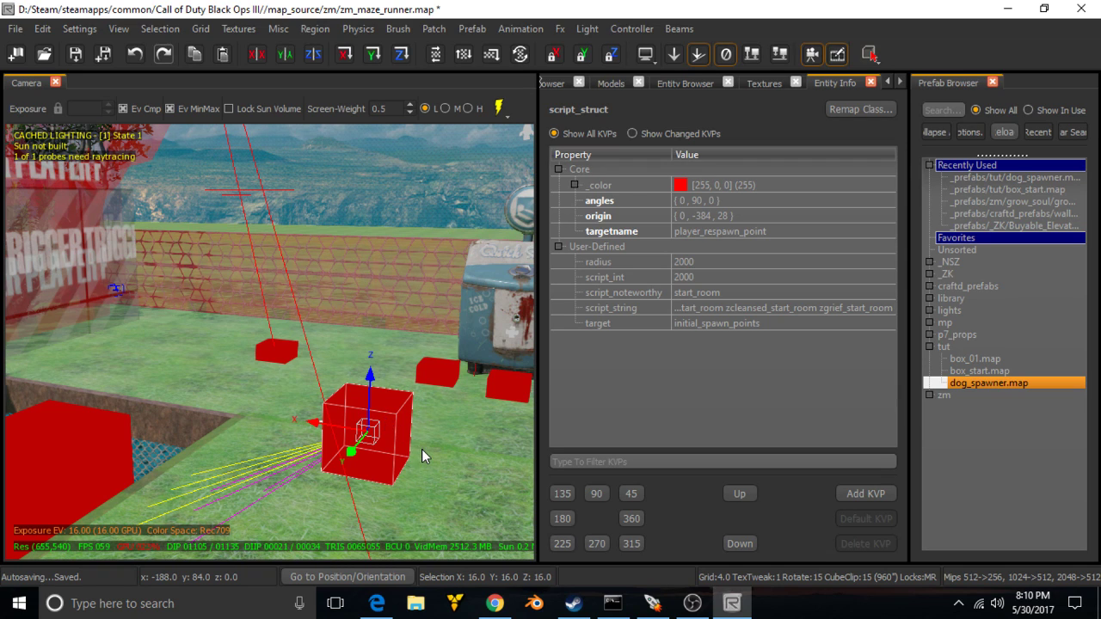
right_click_drag(421, 456, 391, 452)
key("Escape")
left_click(320, 355)
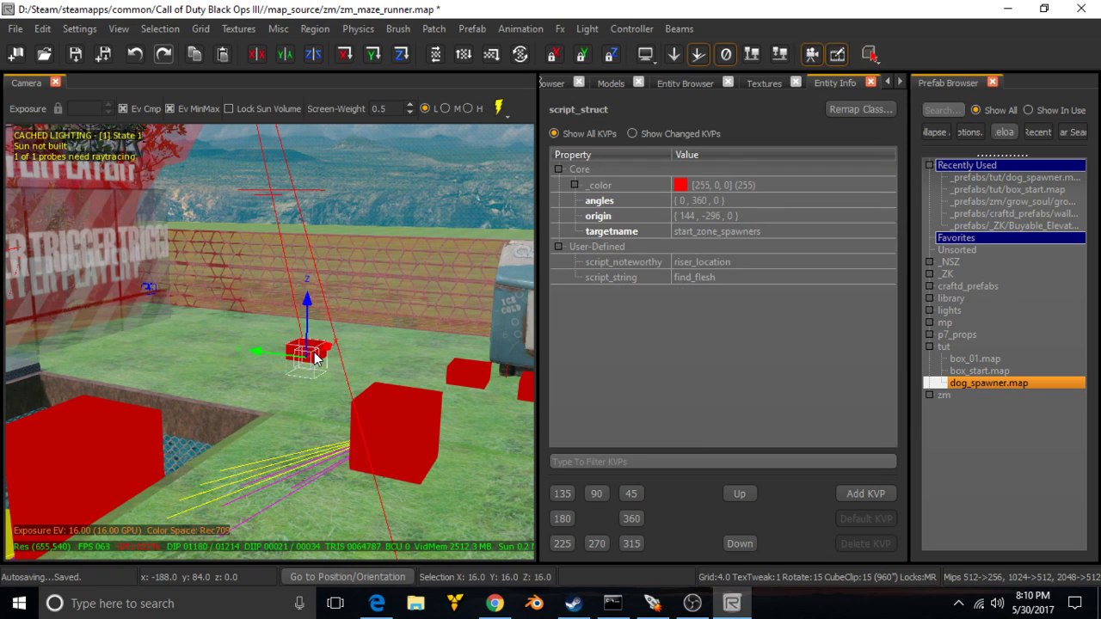
right_click_drag(328, 356, 321, 357)
key("Escape")
Duplicate the start area's two dog spawner structs and place the copies in the open field of the next zone.
left_click(224, 279)
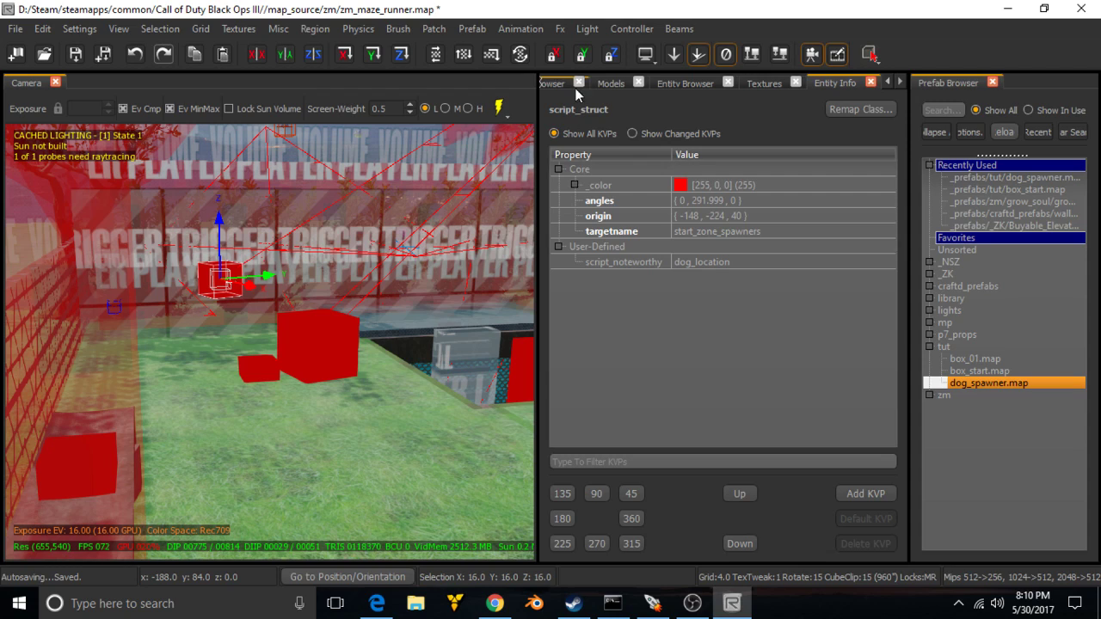
left_click(889, 81)
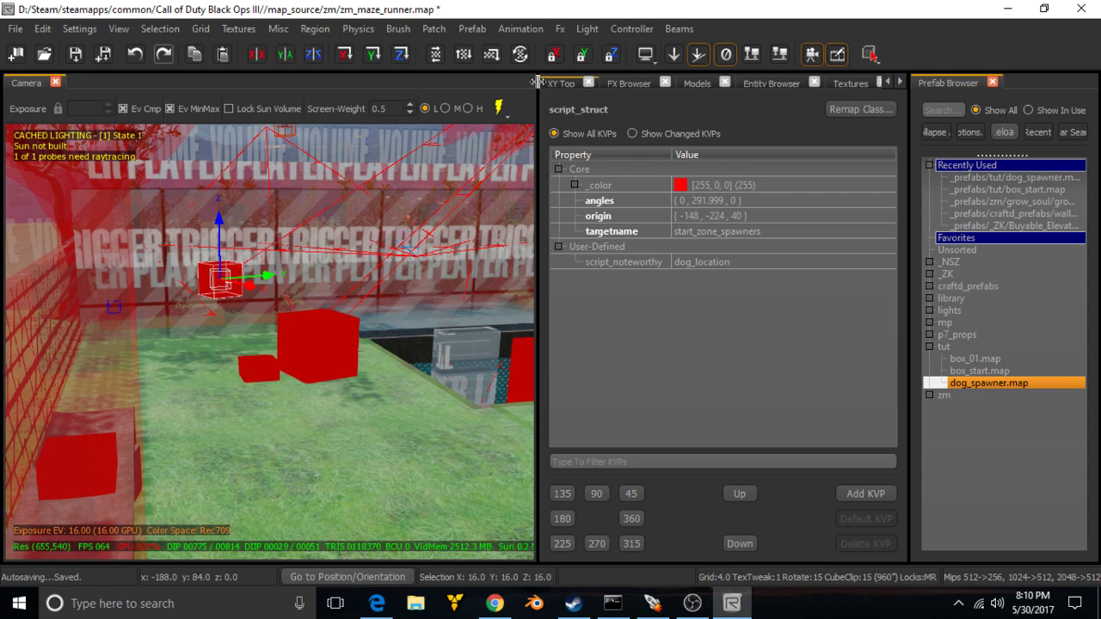
left_click(564, 83)
scroll(686, 292, "down", 3)
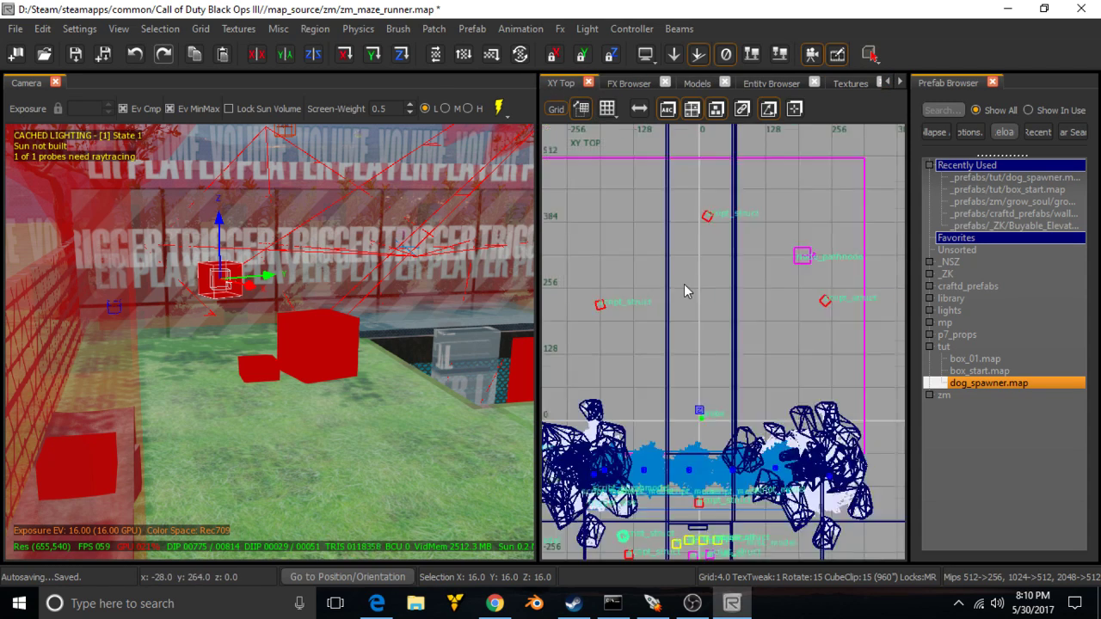
left_click(665, 446, "shift")
left_click_drag(669, 432, 739, 212)
key("space")
key("Escape")
Replace the start_zone part of both copied dog spawners' targetname with zone_1.
right_click_drag(356, 336, 284, 362)
right_click_drag(341, 315, 258, 309)
left_click(342, 314, "shift")
left_click(342, 274, "shift")
key("n")
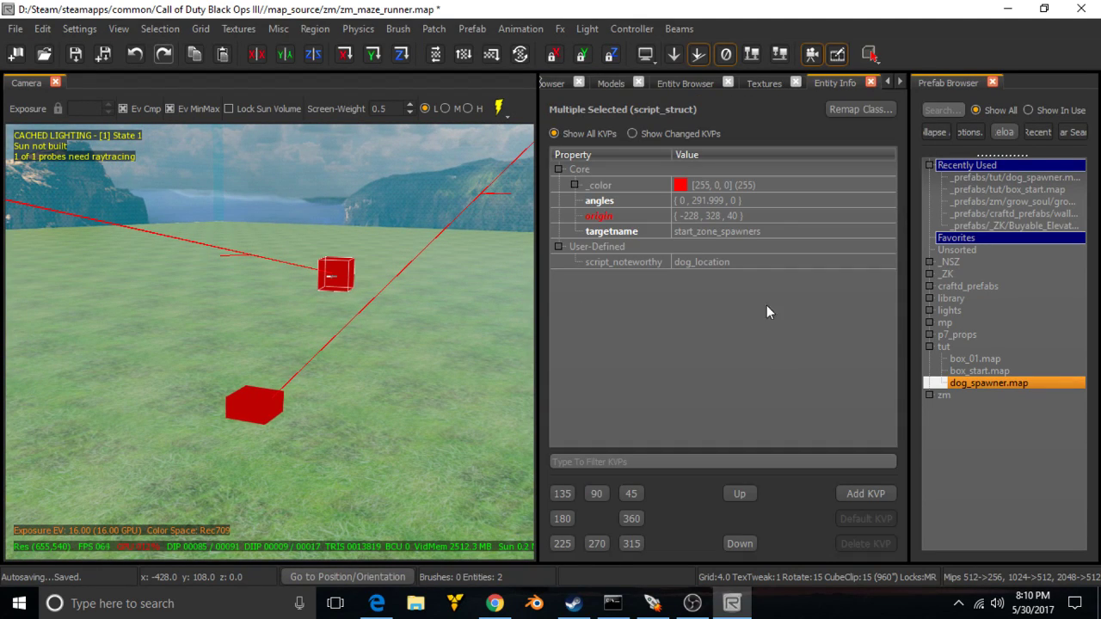
left_click(715, 229)
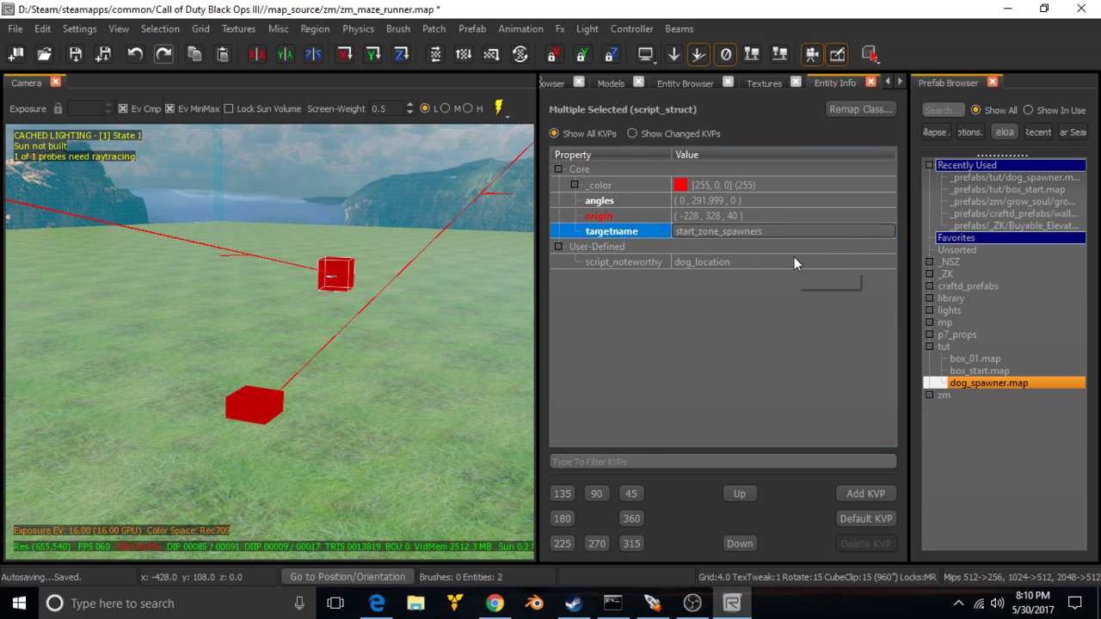
key("BackSpace")
key("BackSpace")
key("BackSpace")
key("BackSpace")
key("BackSpace")
key("BackSpace")
key("BackSpace")
key("BackSpace")
key("BackSpace")
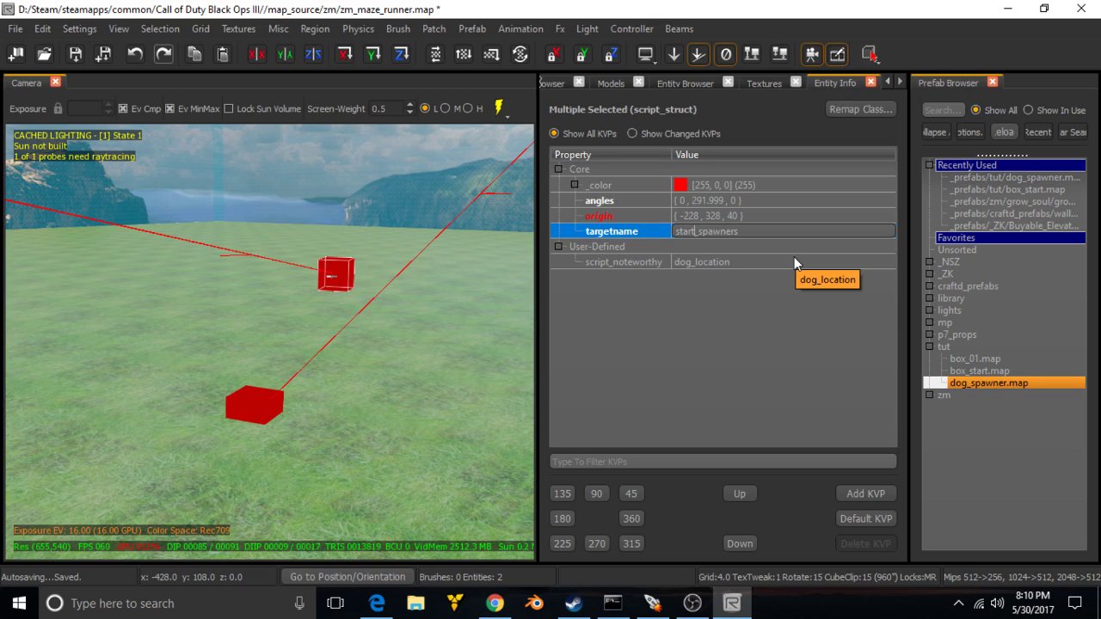
type("zone_1_")
key("Return")
mouse_move(421, 321)
right_mouse_down()
mouse_move(408, 344)
mouse_move(456, 353)
mouse_move(412, 315)
right_mouse_up()
key("Escape")
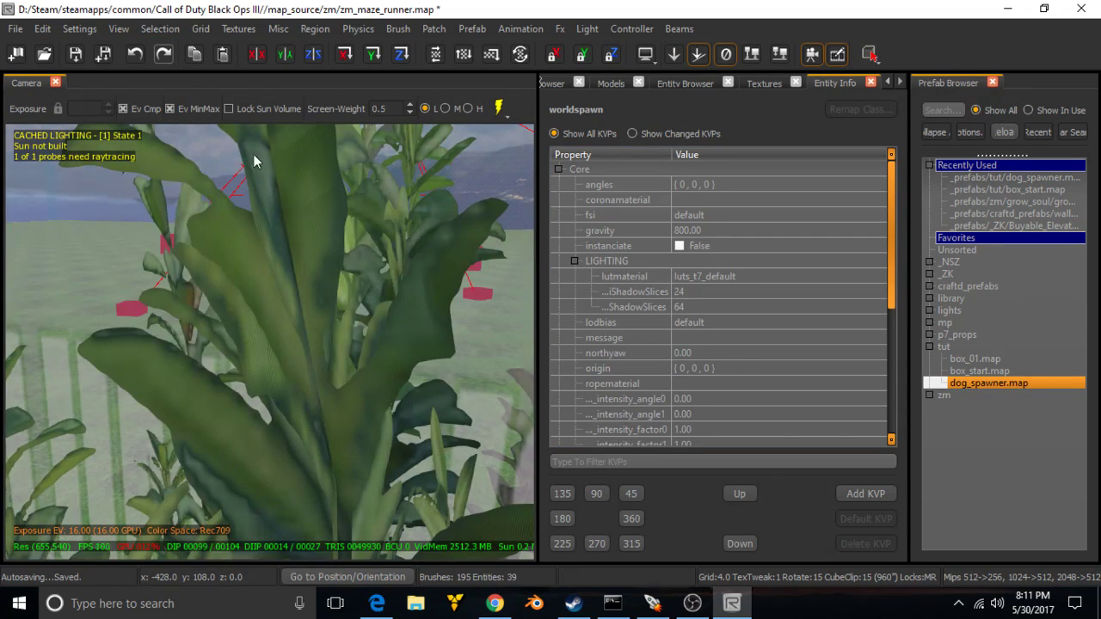
Recompute the camera view's lighting at medium (M) quality.
right_click_drag(504, 362, 482, 344)
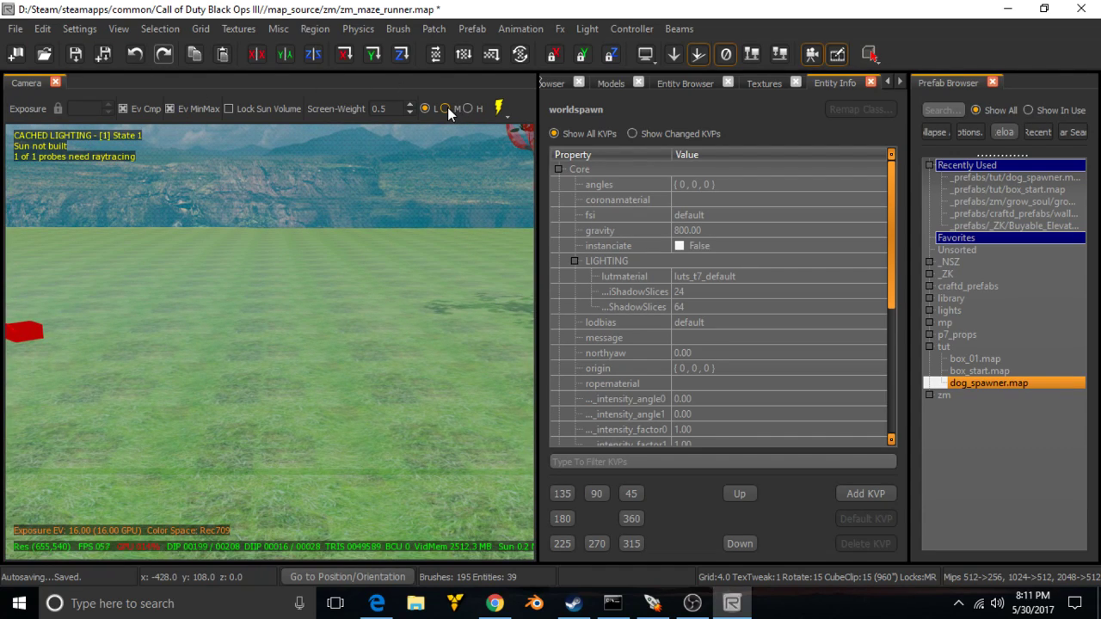
left_click(498, 107)
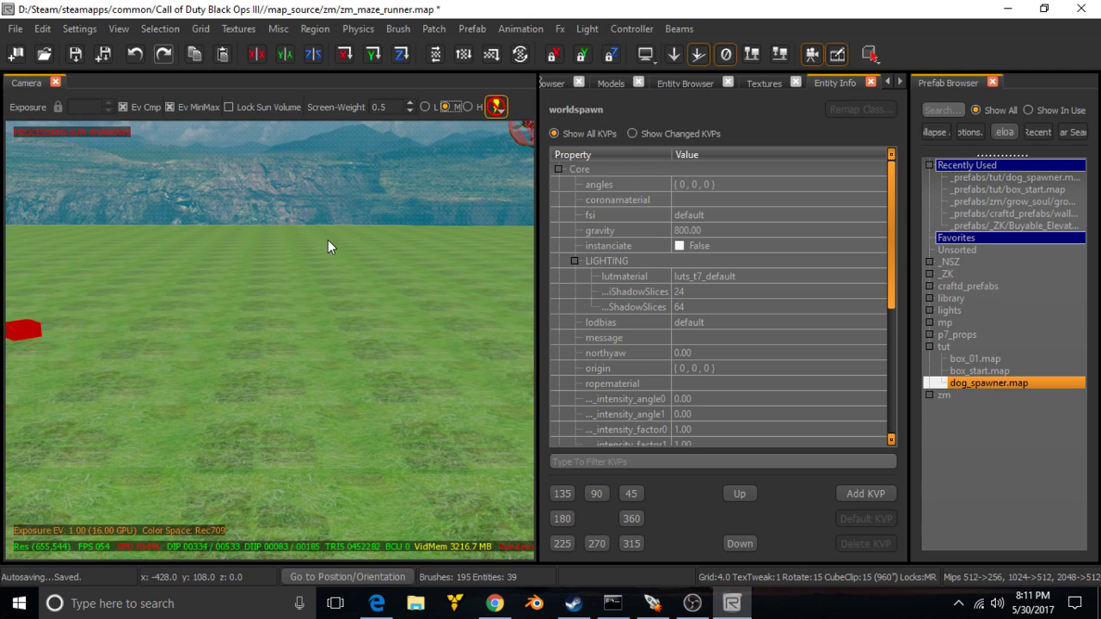
right_click_drag(369, 354, 278, 216)
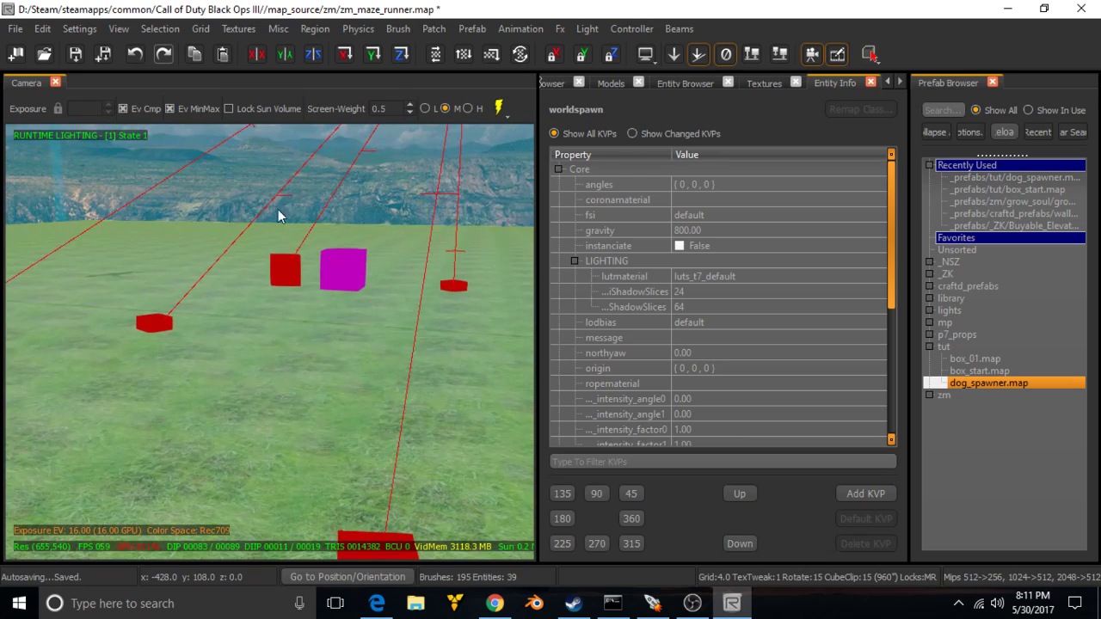
Save the map and close the level editor, exporting the lighting at medium (M) quality.
left_click(16, 29)
mouse_move(60, 144)
left_click(42, 80)
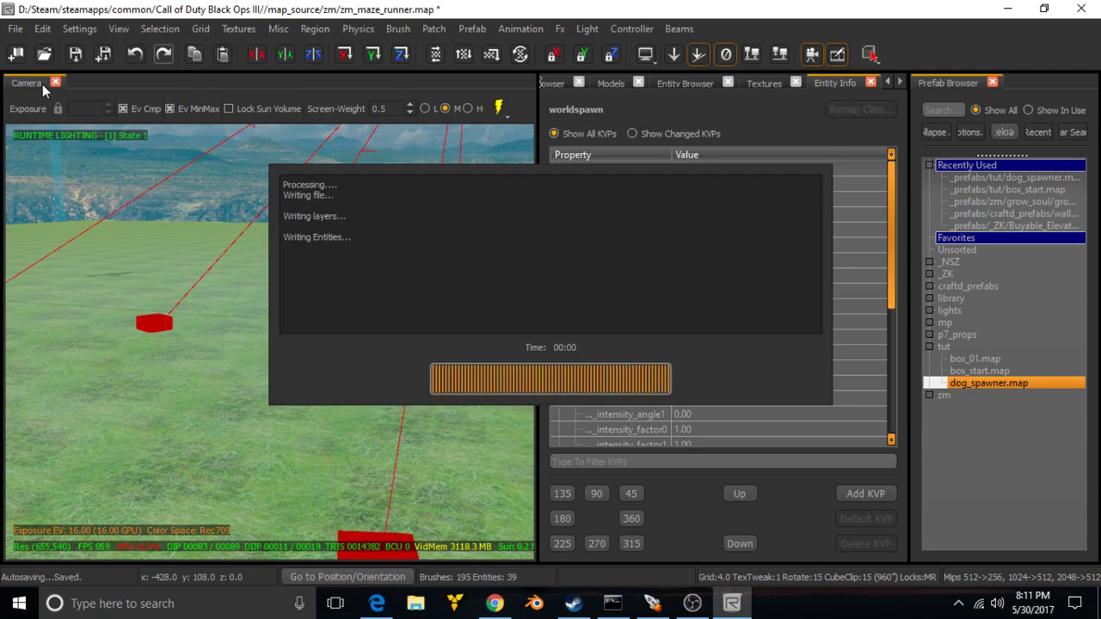
left_click(1085, 8)
left_click(536, 320)
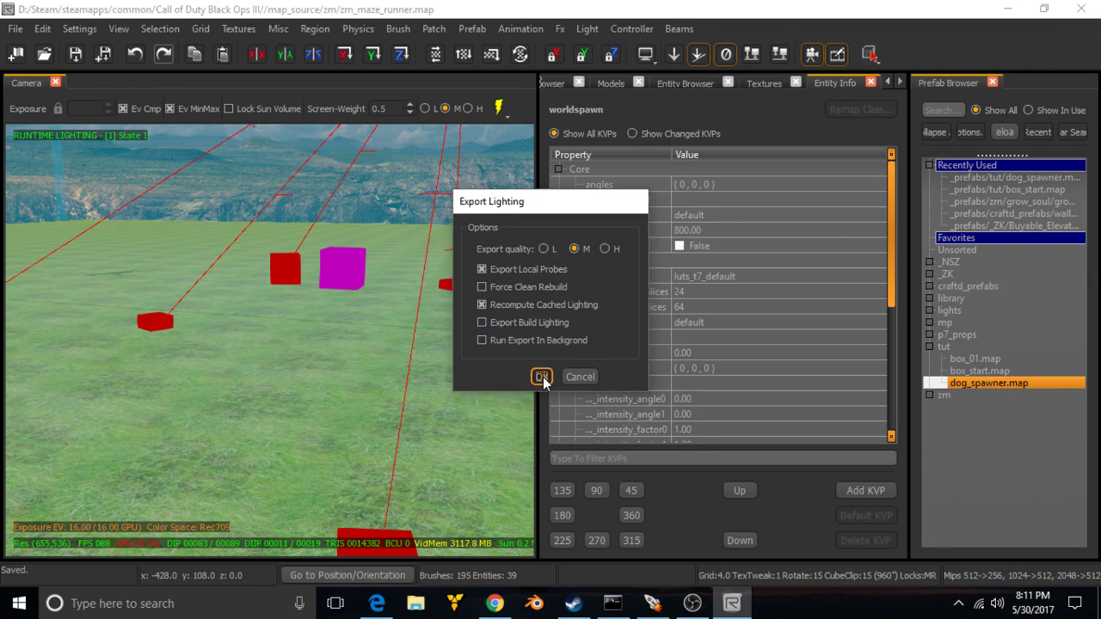
left_click(543, 375)
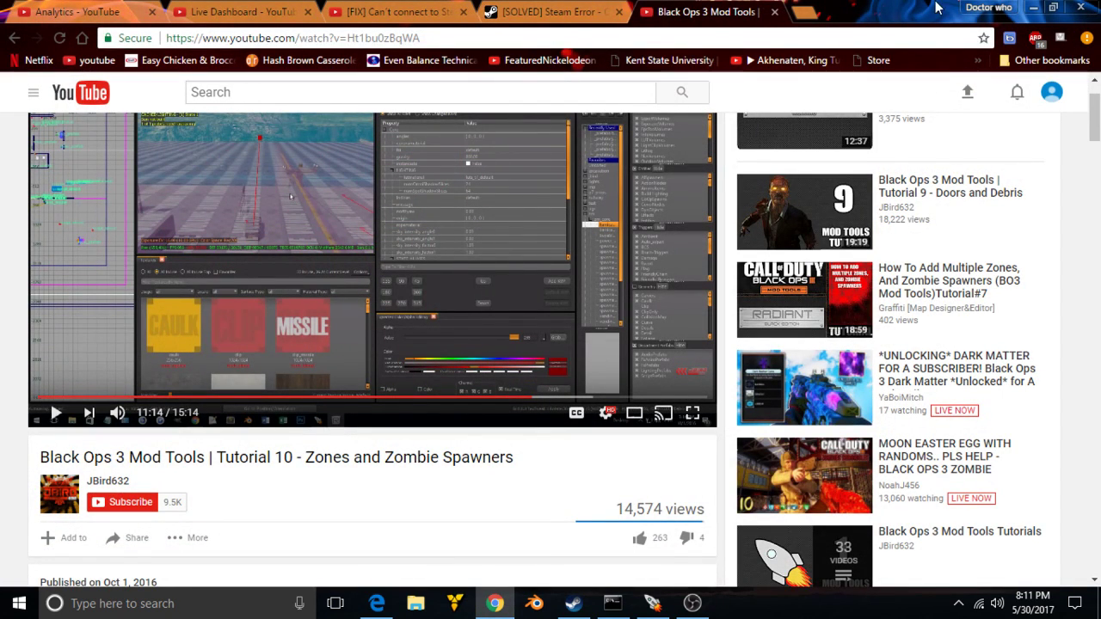
Open the NSZ Bo3 Tutorials page in a new browser tab and look through its tutorial list.
left_click(806, 11)
left_click(725, 450)
scroll(365, 340, "down", 5)
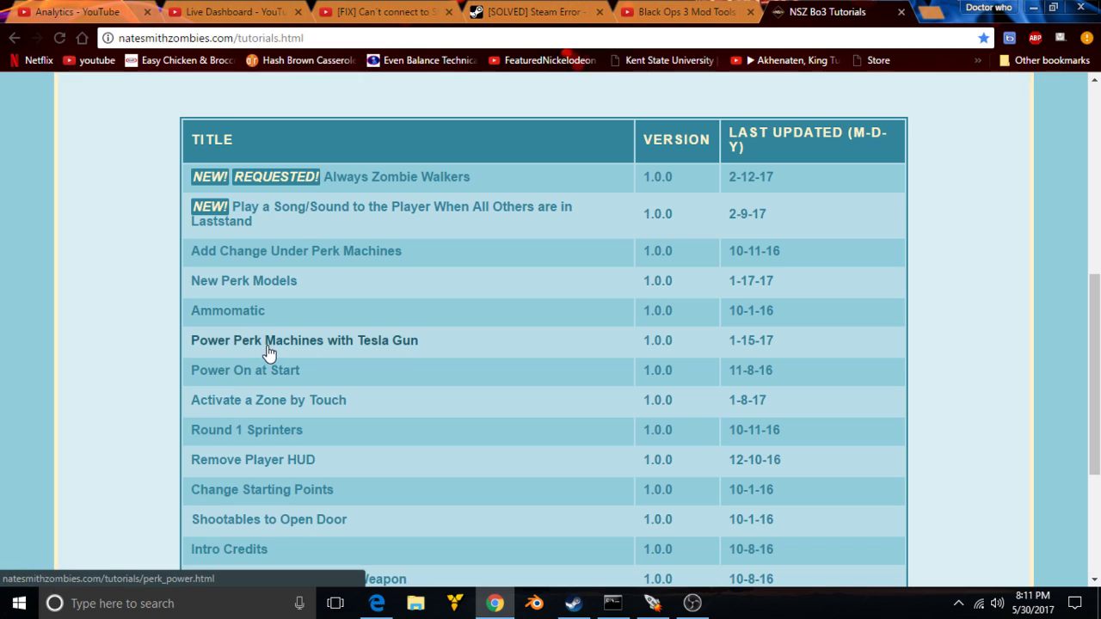
Find and open the New or Additional Starting Weapon tutorial in the list.
scroll(263, 297, "down", 1)
scroll(265, 258, "down", 1)
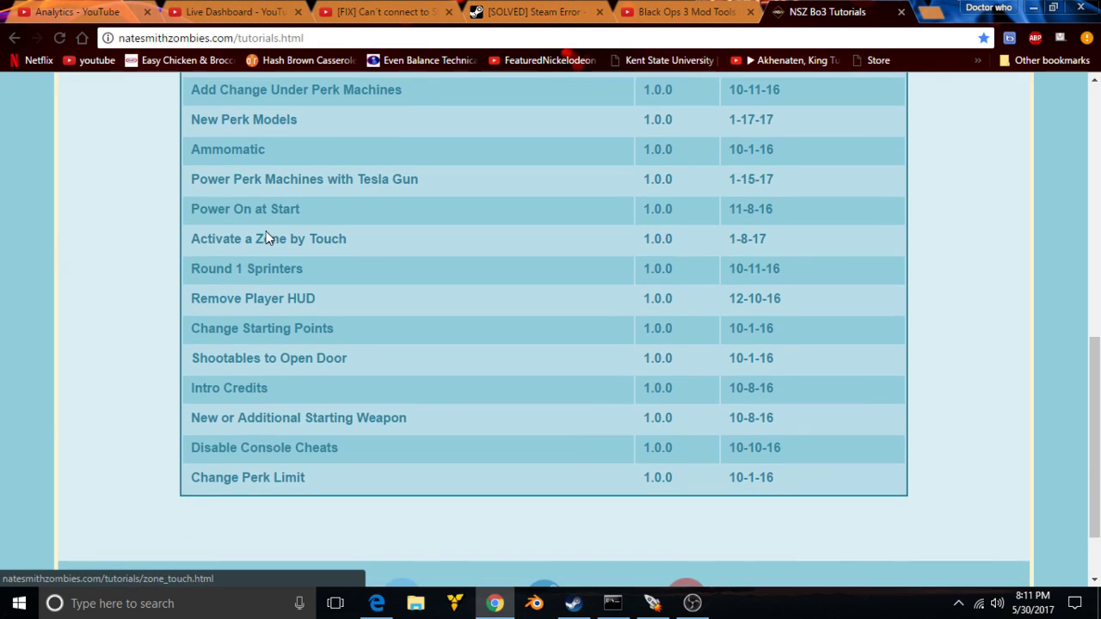
left_click(312, 335)
left_click(270, 428)
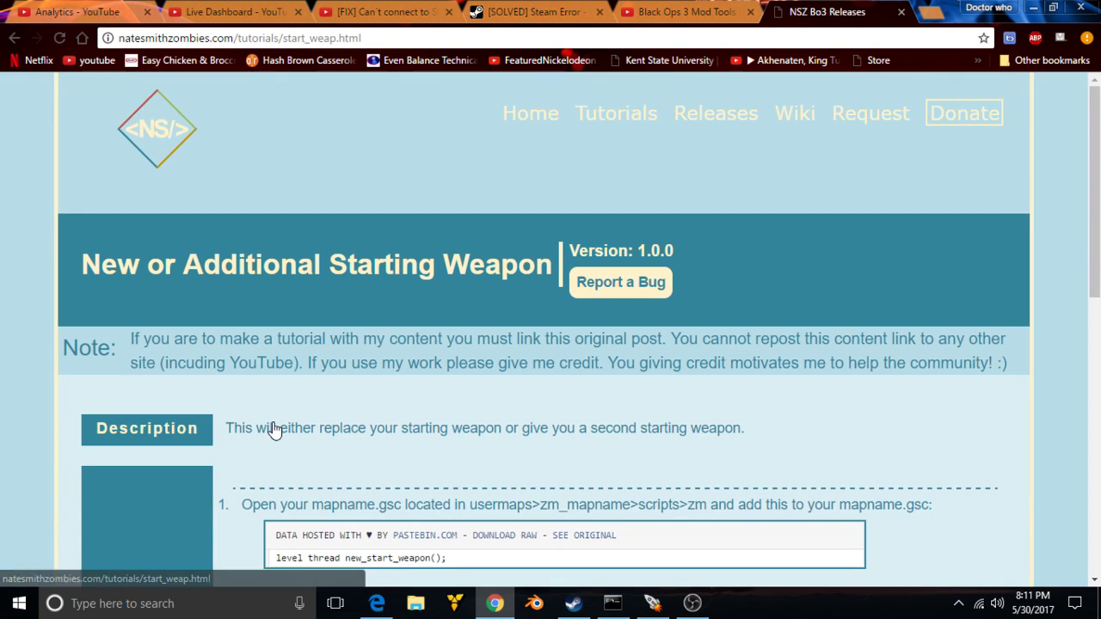
Copy the level thread new_start_weapon(); line from the tutorial's first instruction.
scroll(288, 443, "down", 4)
scroll(288, 443, "down", 1)
scroll(423, 278, "up", 1)
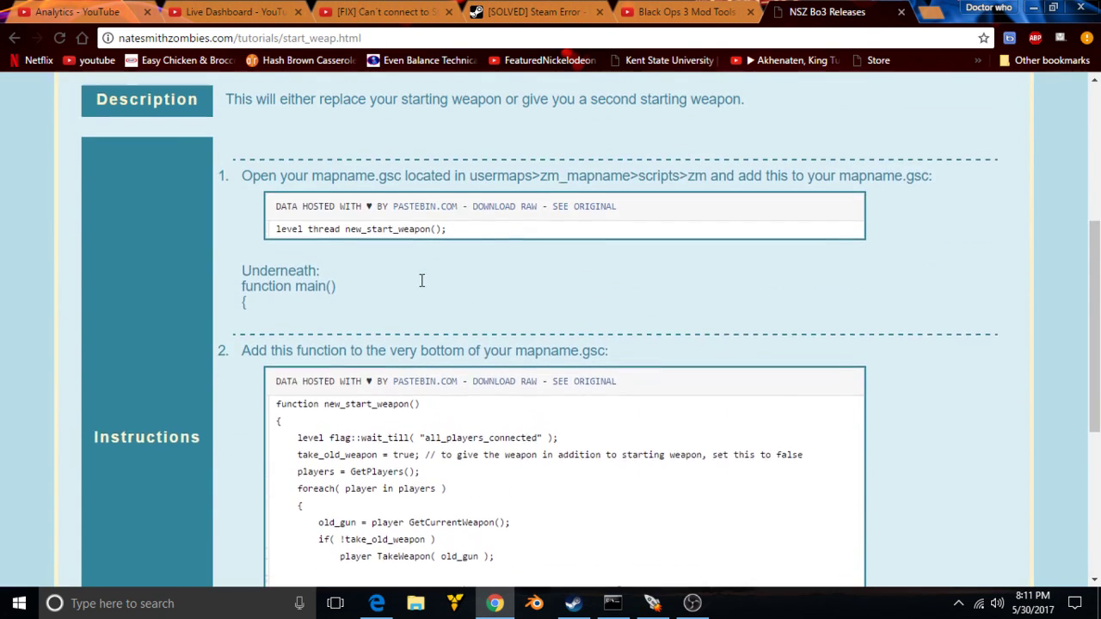
right_click(431, 237)
left_click(433, 238)
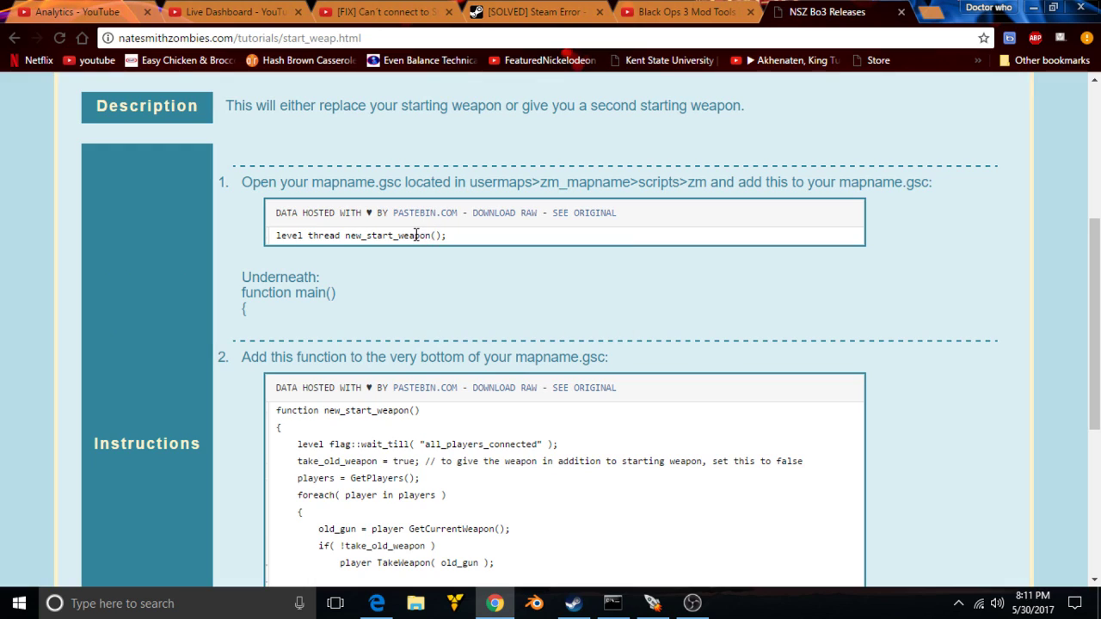
triple_click(421, 236)
right_click(416, 235)
left_click(452, 248)
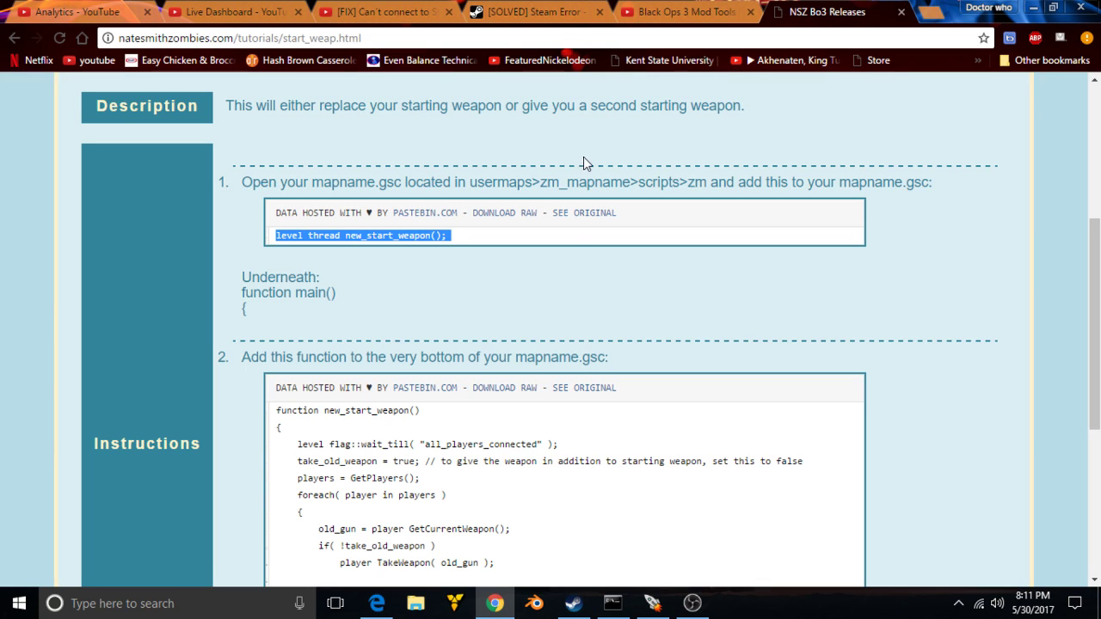
Open the zm_maze_runner GSC script from the scripts\zm folder inside the zm_maze_runner map folder.
left_click(496, 603)
left_click(415, 603)
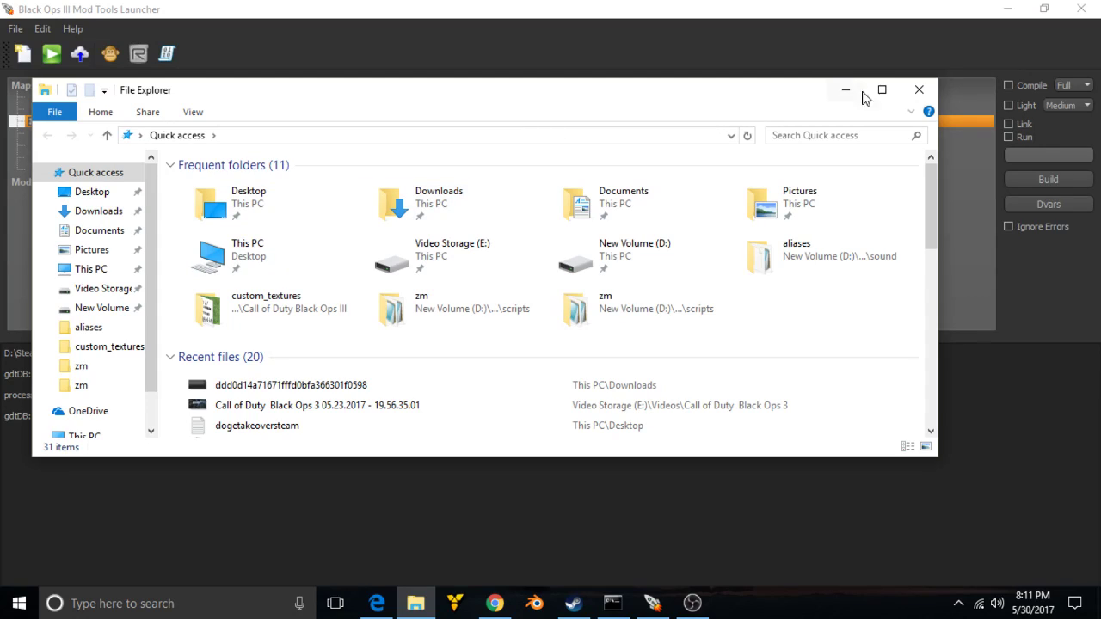
left_click(929, 90)
right_click(490, 123)
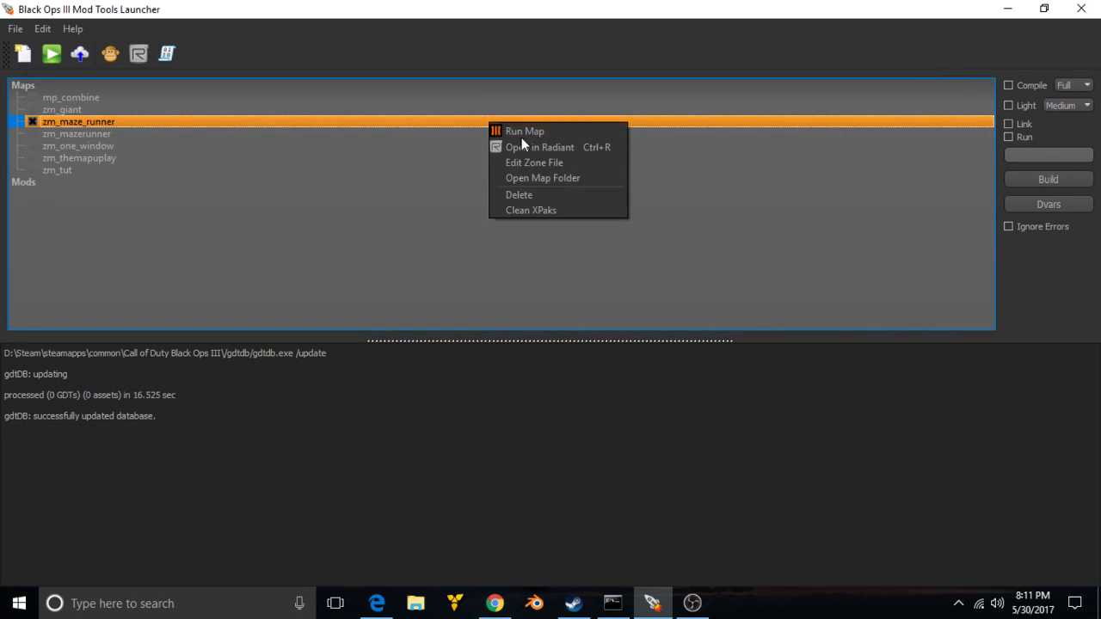
left_click(548, 178)
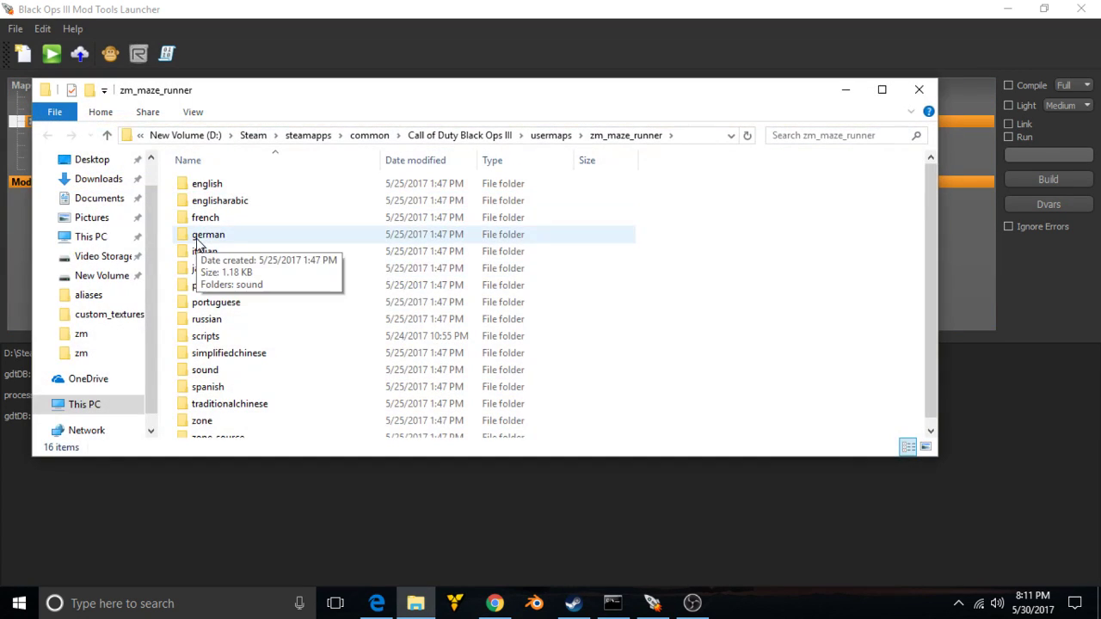
scroll(213, 297, "down", 1)
left_click(199, 332)
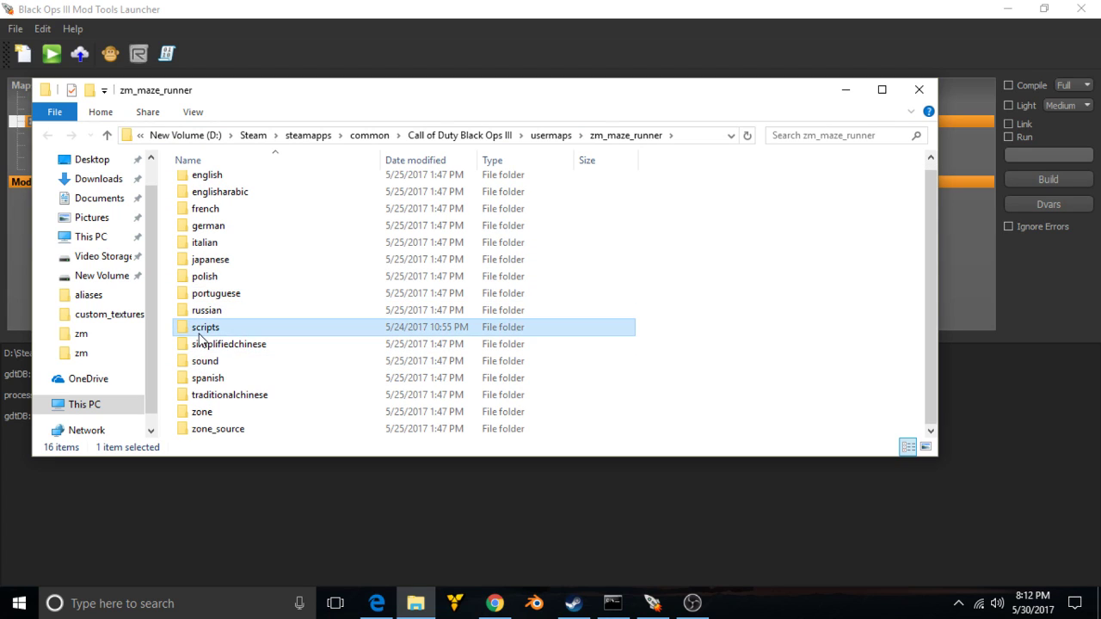
double_click(198, 334)
double_click(221, 185)
double_click(247, 204)
Paste level thread new_start_weapon(); below the callback::on_spawned line in function main() and save the script.
scroll(301, 450, "down", 10)
scroll(301, 450, "down", 4)
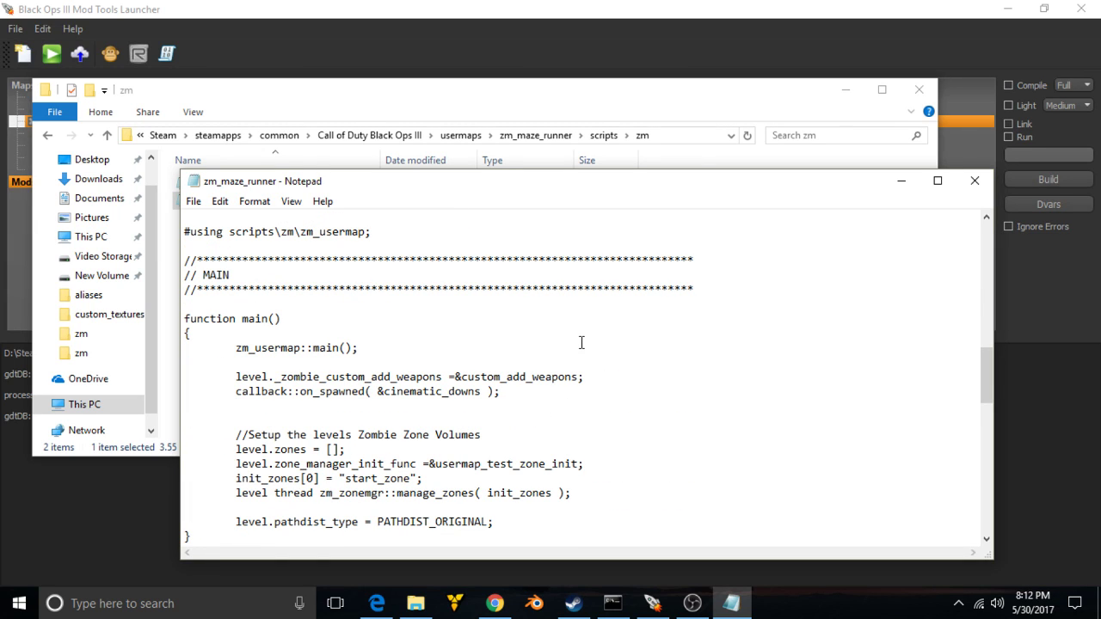
key("ctrl+v")
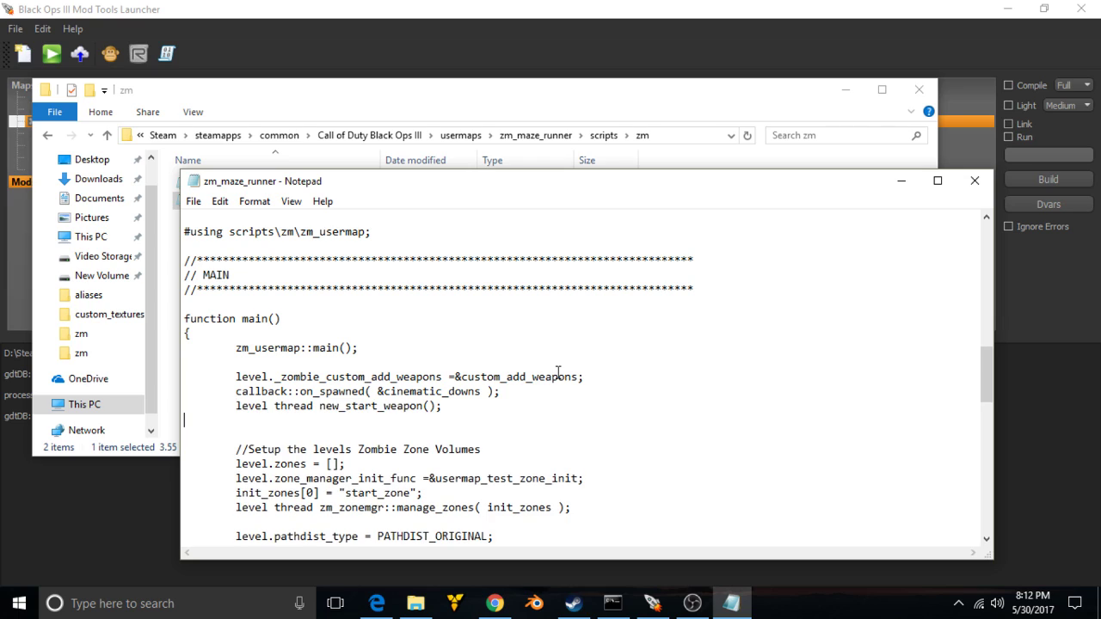
left_click(194, 203)
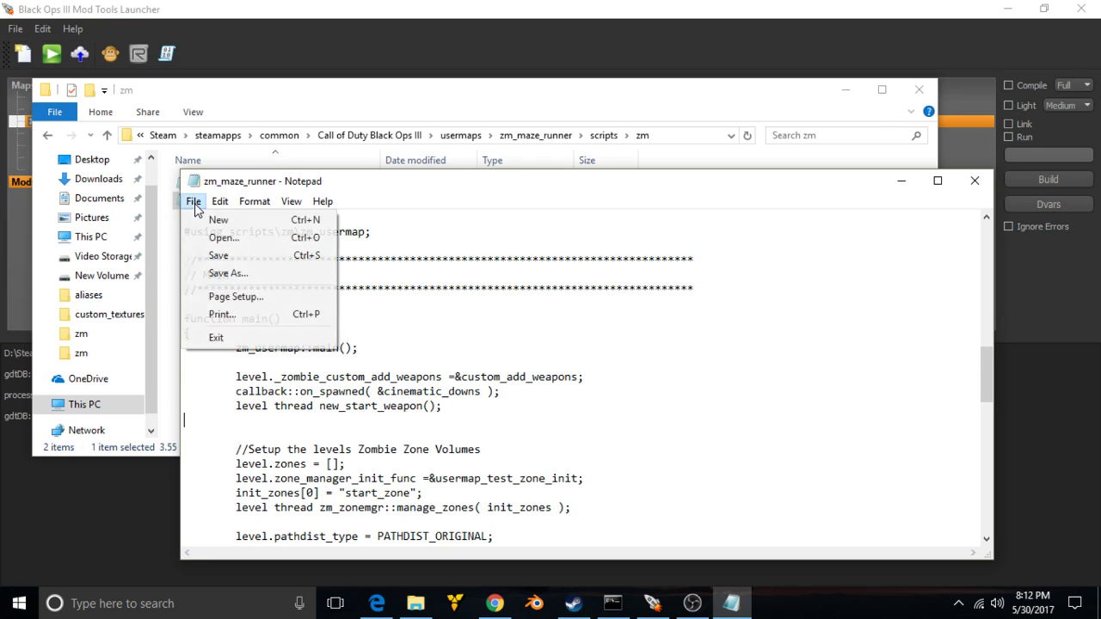
left_click(220, 258)
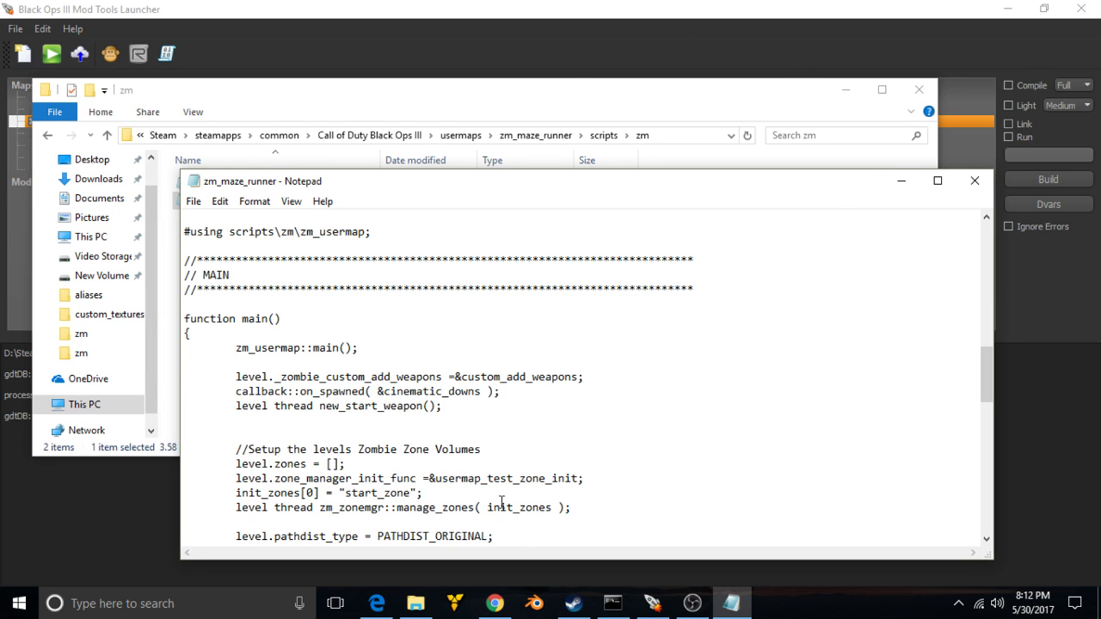
Copy the whole new_start_weapon() function from the tutorial's second instruction in the browser.
left_click(506, 610)
scroll(443, 336, "down", 5)
left_click_drag(442, 342, 282, 239)
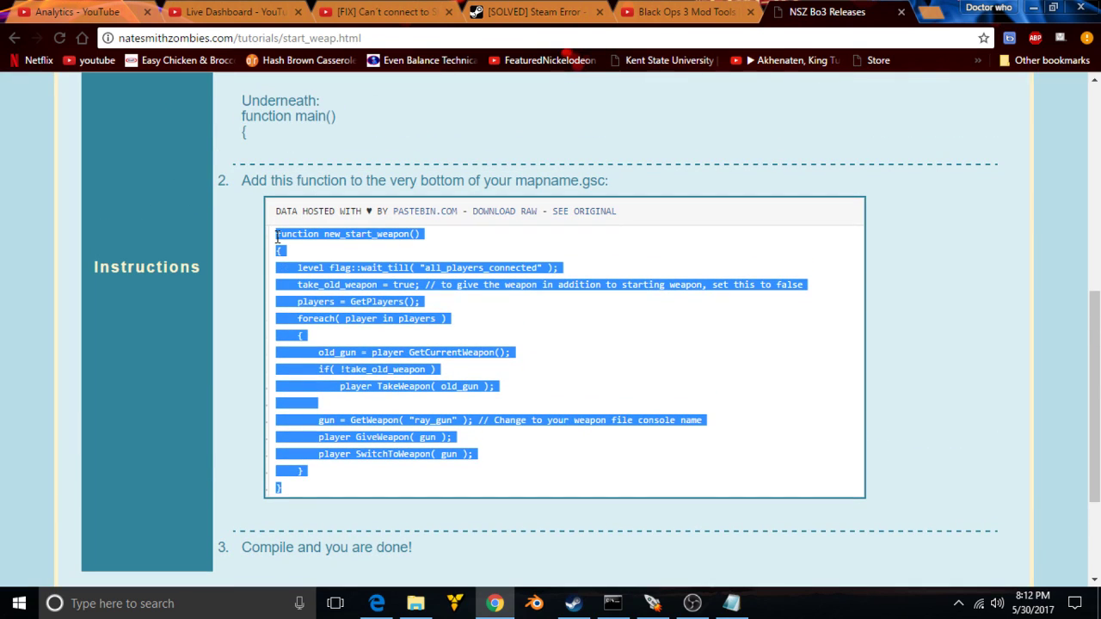
right_click(361, 315)
left_click(388, 323)
left_click(471, 385)
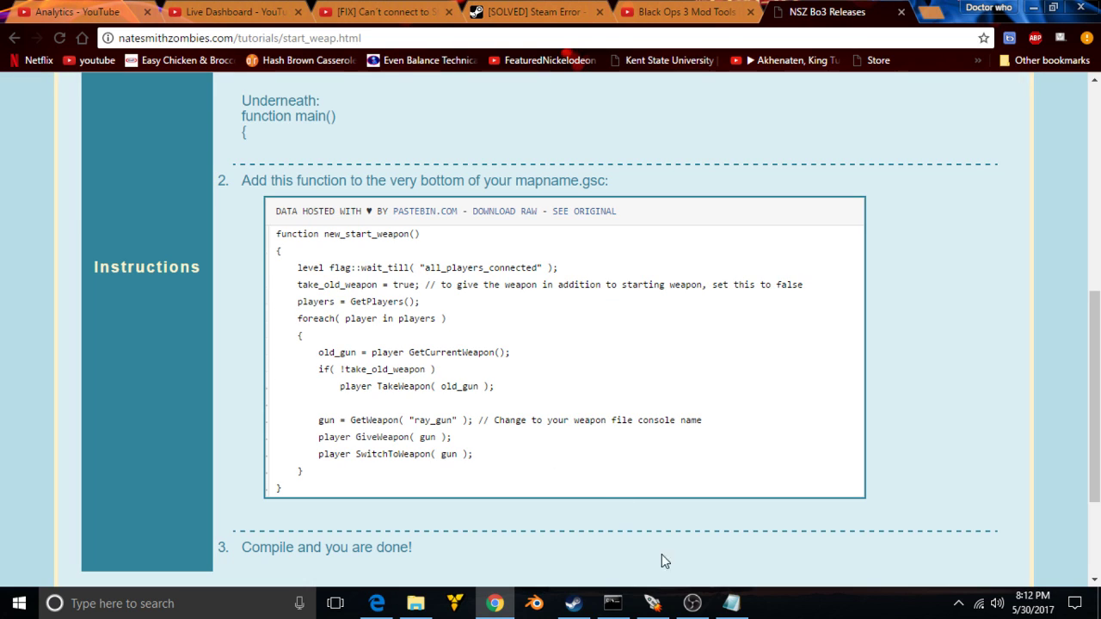
Paste the new_start_weapon() function at the very end of the zm_maze_runner script, separated by blank lines.
left_click(719, 608)
scroll(387, 430, "down", 10)
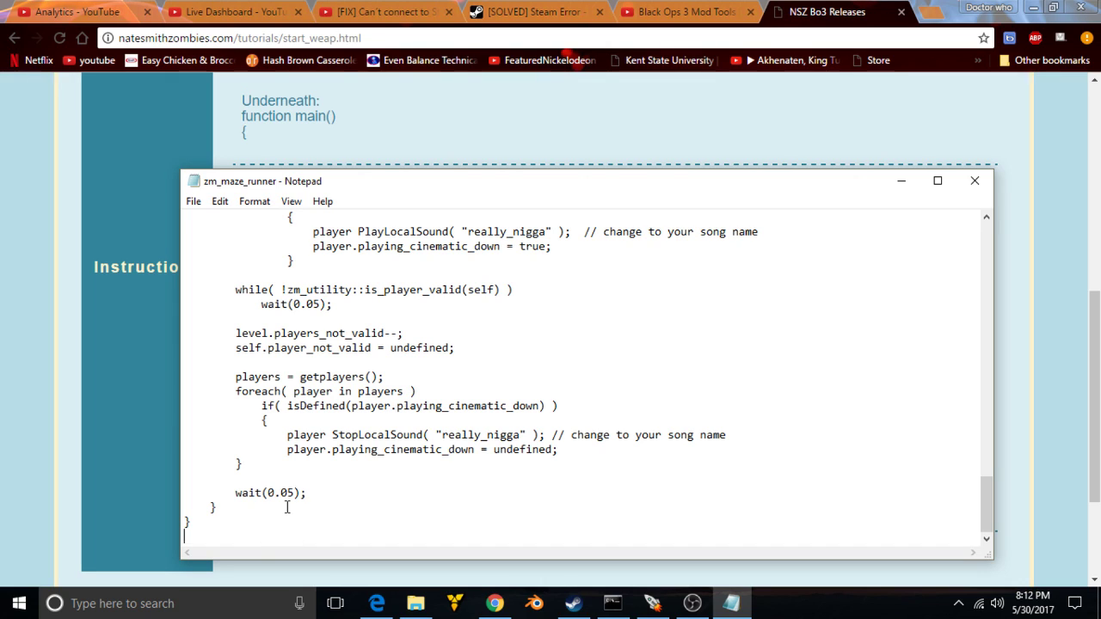
key("Return")
key("Return")
key("Return")
key("ctrl+v")
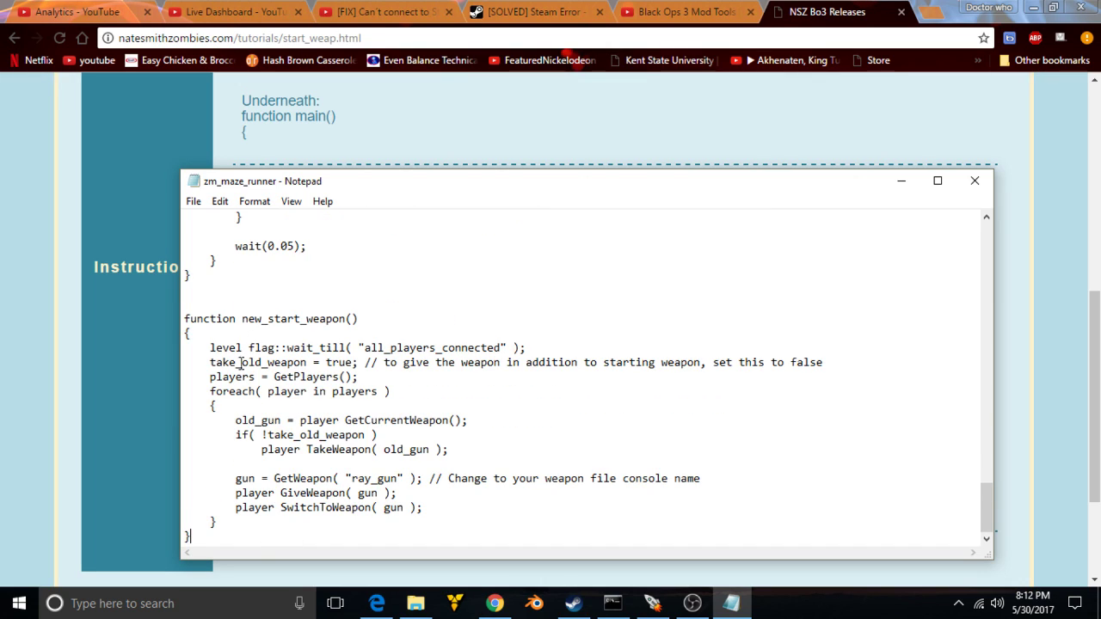
Go to the share\raw folder of Call of Duty Black Ops III in File Explorer.
left_click(416, 603)
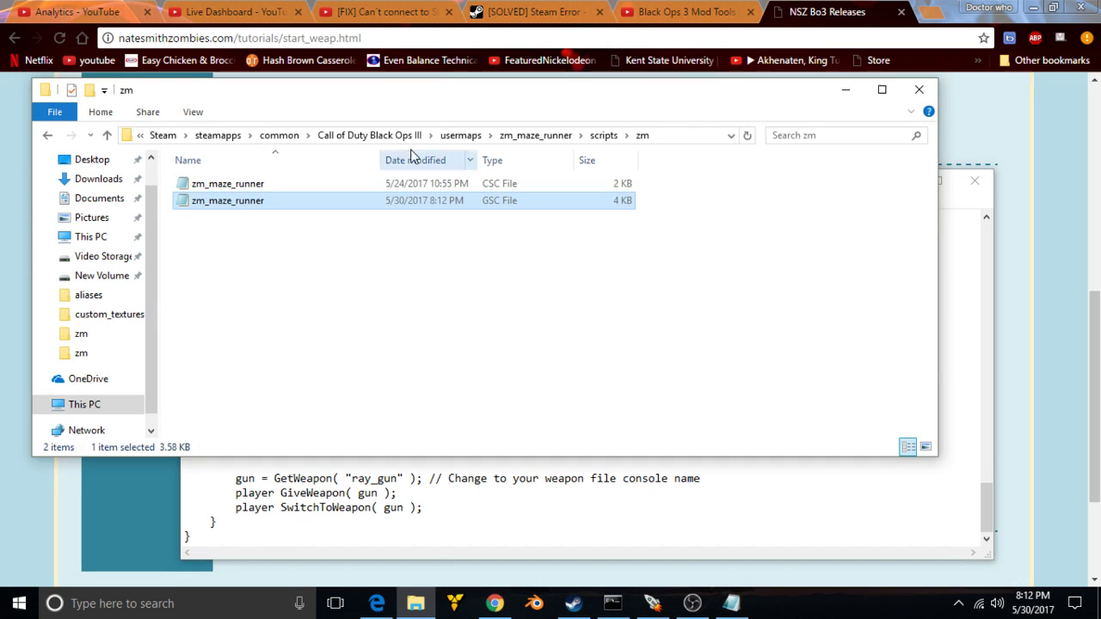
left_click(458, 136)
left_click(495, 136)
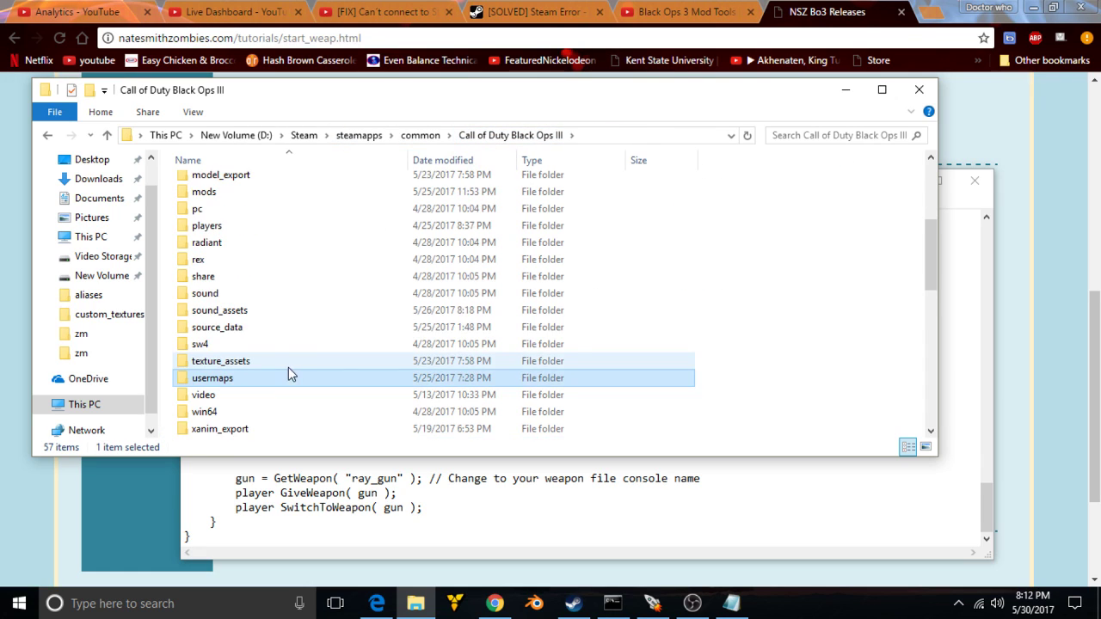
scroll(258, 380, "down", 1)
double_click(217, 227)
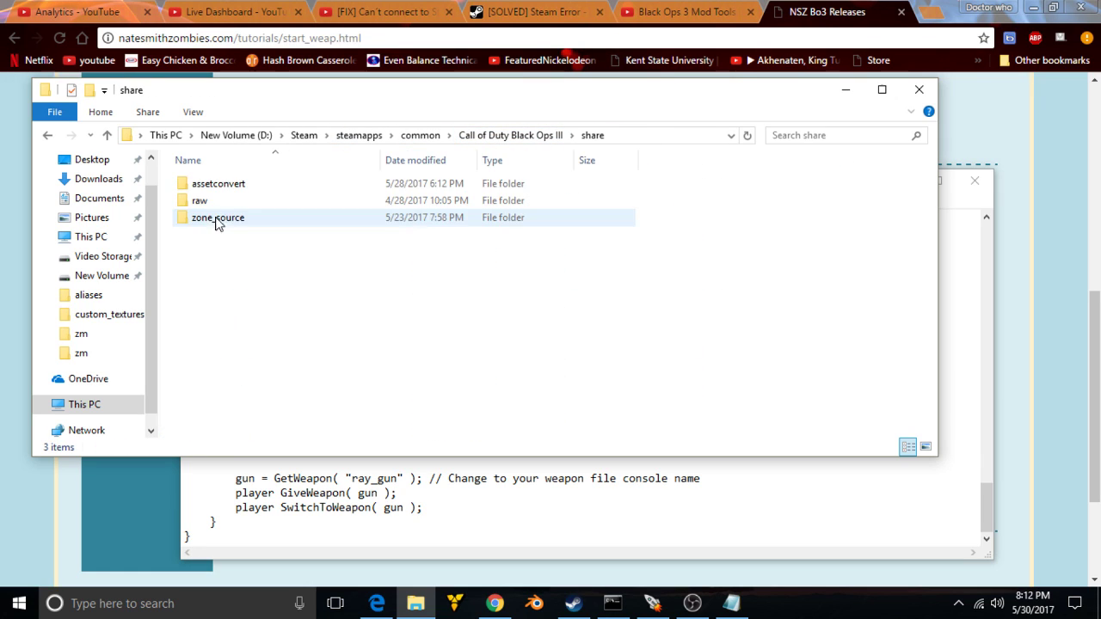
left_click(216, 218)
left_click(215, 207)
double_click(215, 209)
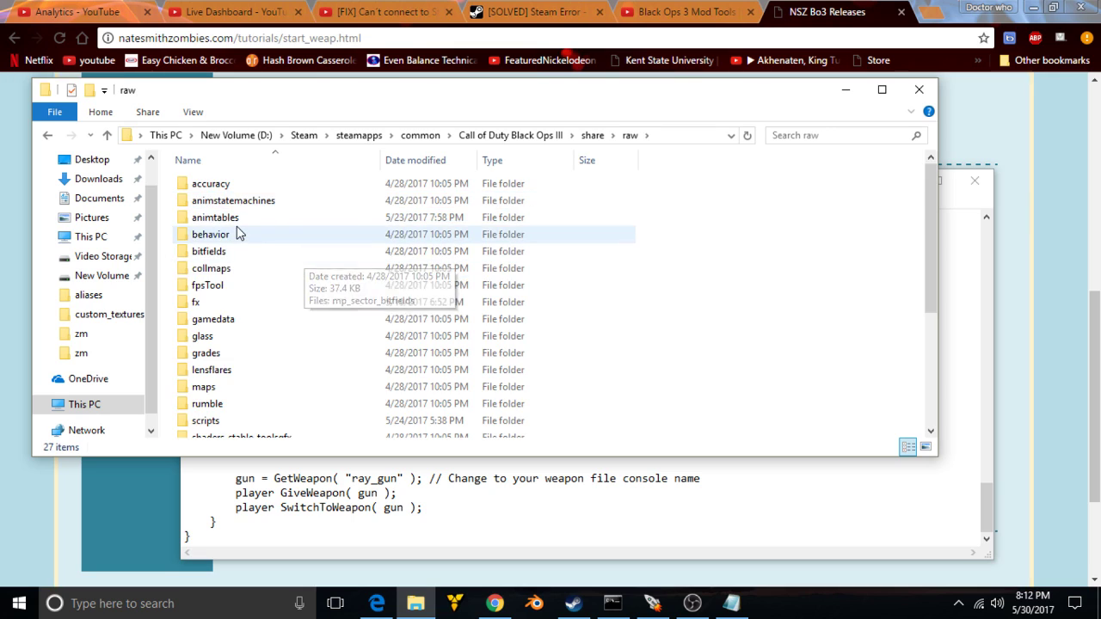
Open the zm_levelcommon_weapons CSV file from gamedata\weapons\zm.
scroll(292, 345, "down", 3)
scroll(241, 249, "up", 1)
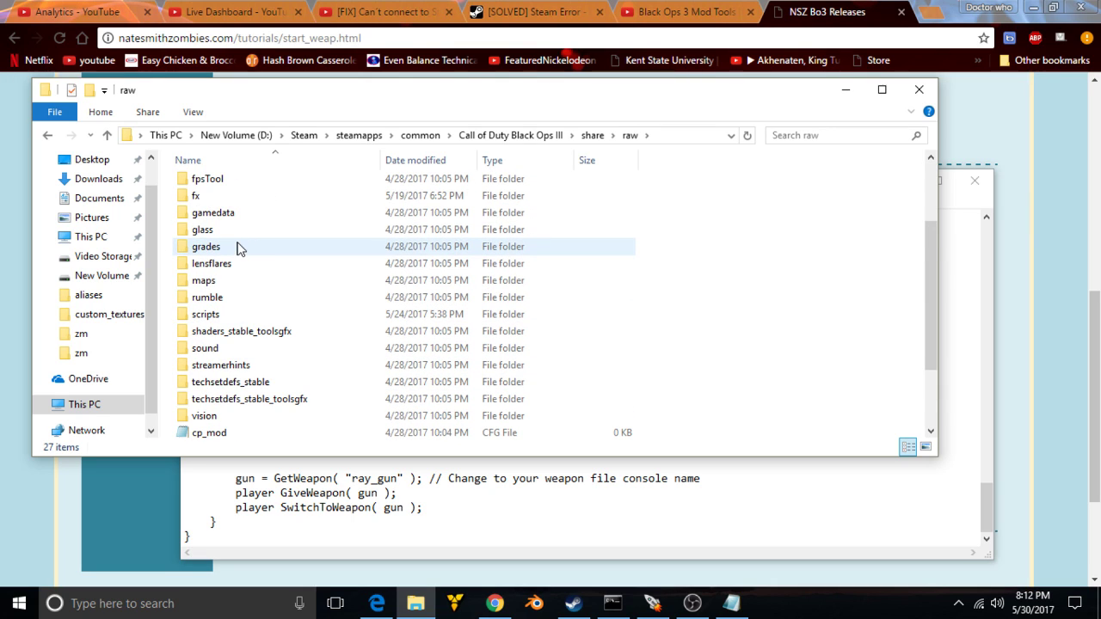
double_click(225, 214)
double_click(227, 252)
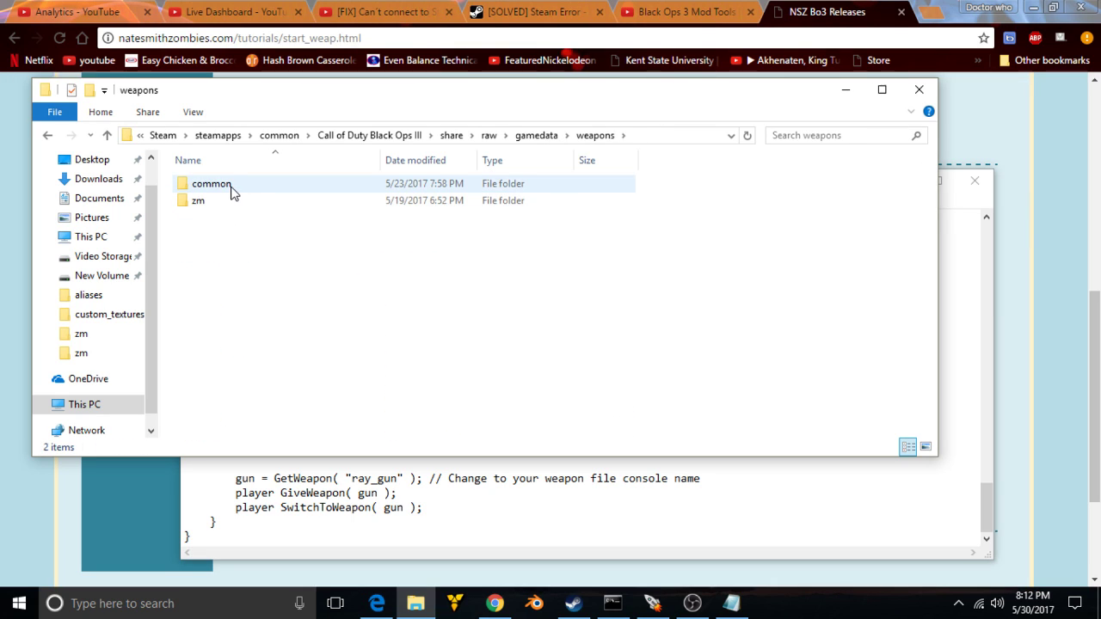
double_click(229, 202)
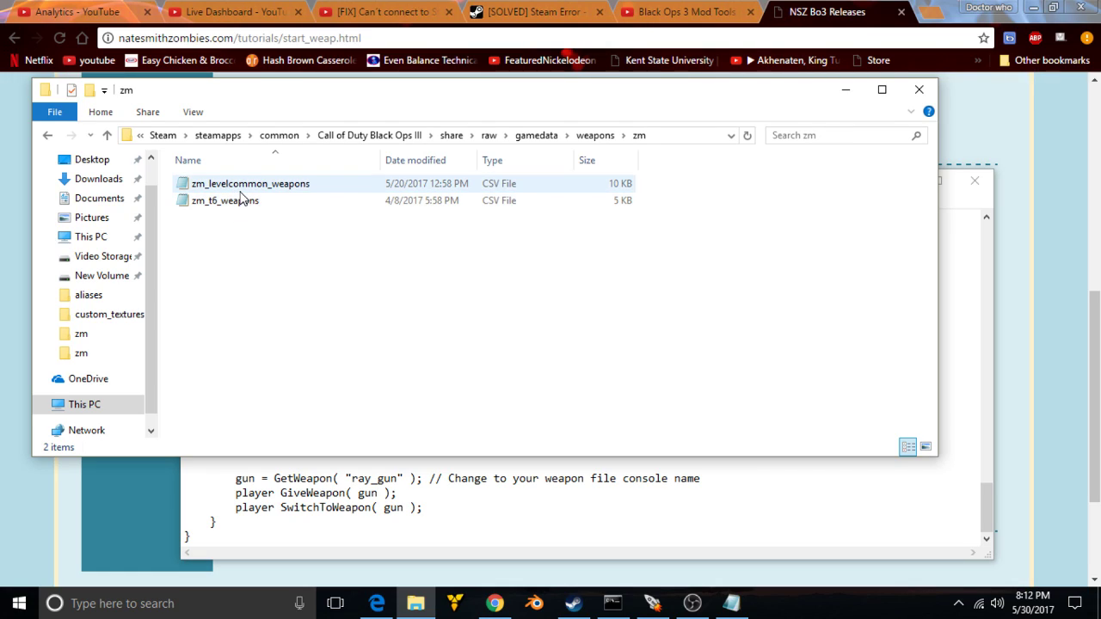
double_click(245, 185)
Copy the weapon name special_crossbow_dw from the weapons list and close the file.
scroll(394, 198, "down", 2)
left_click_drag(394, 184, 390, 148)
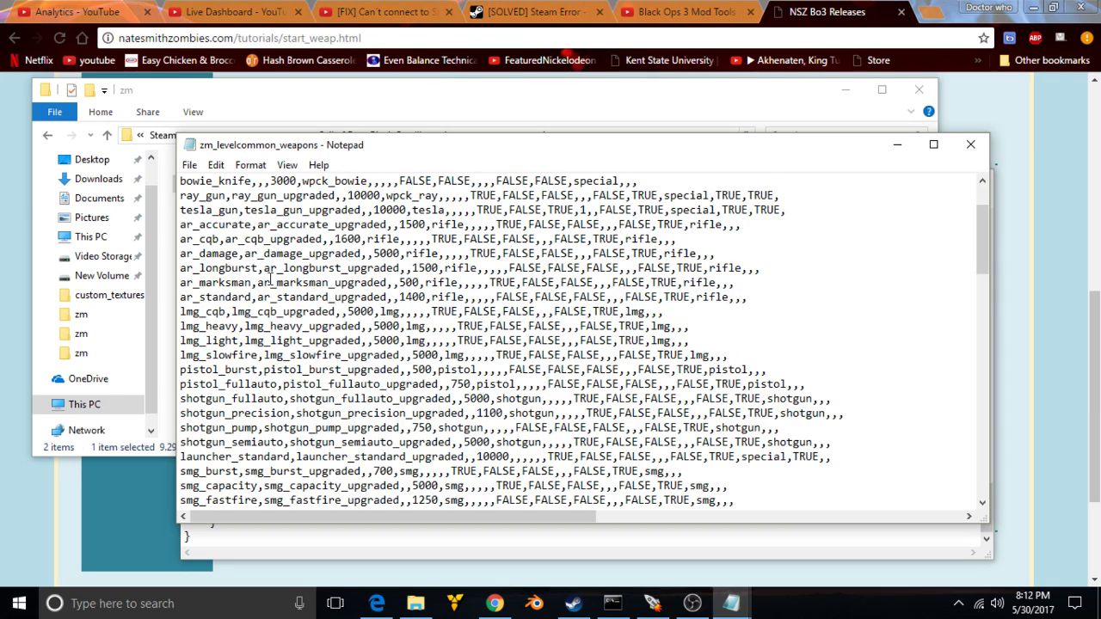
scroll(271, 281, "up", 2)
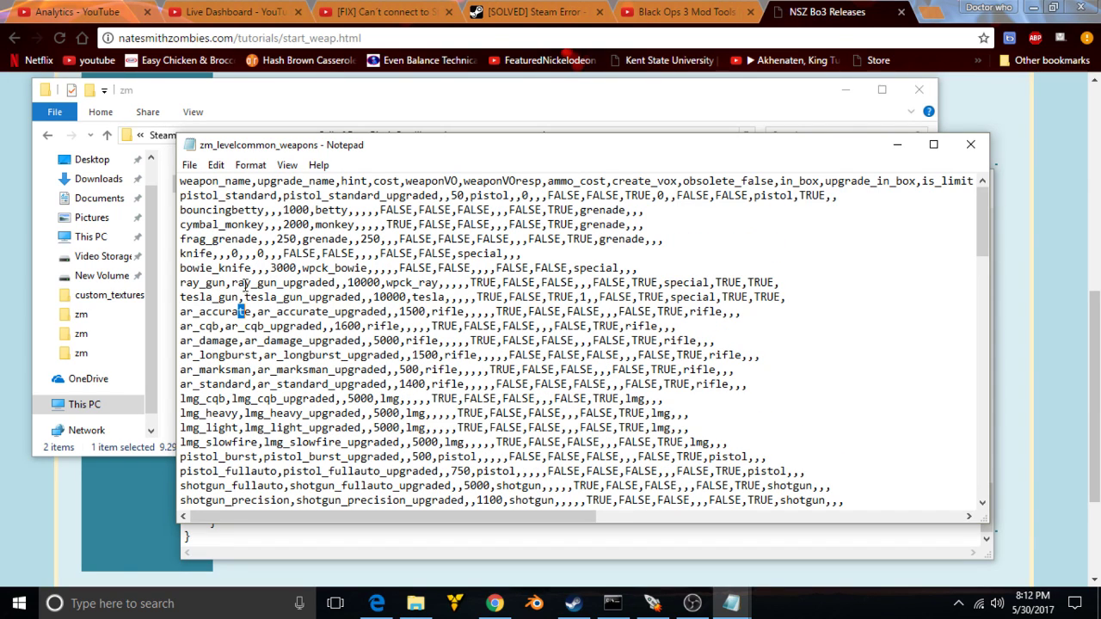
left_click(228, 223)
scroll(217, 308, "down", 4)
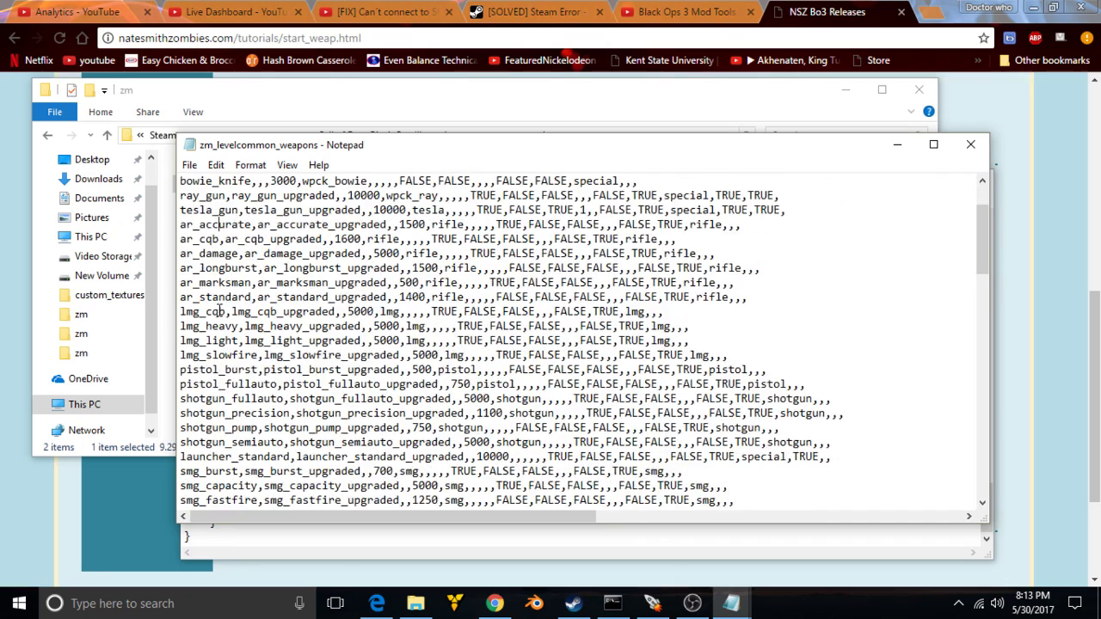
scroll(254, 275, "down", 3)
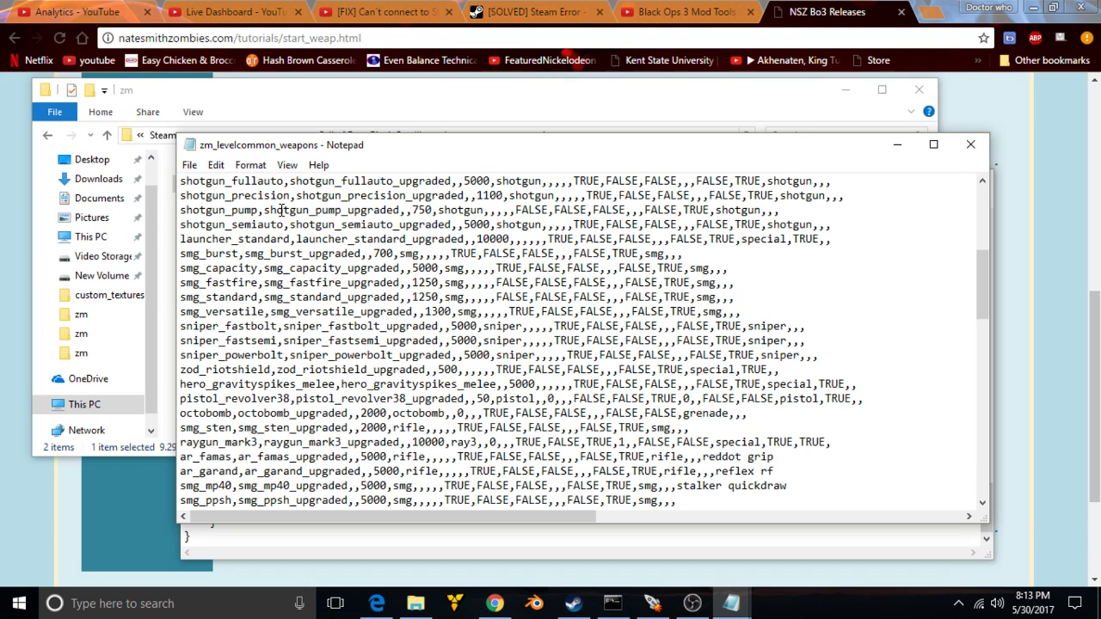
scroll(280, 211, "down", 2)
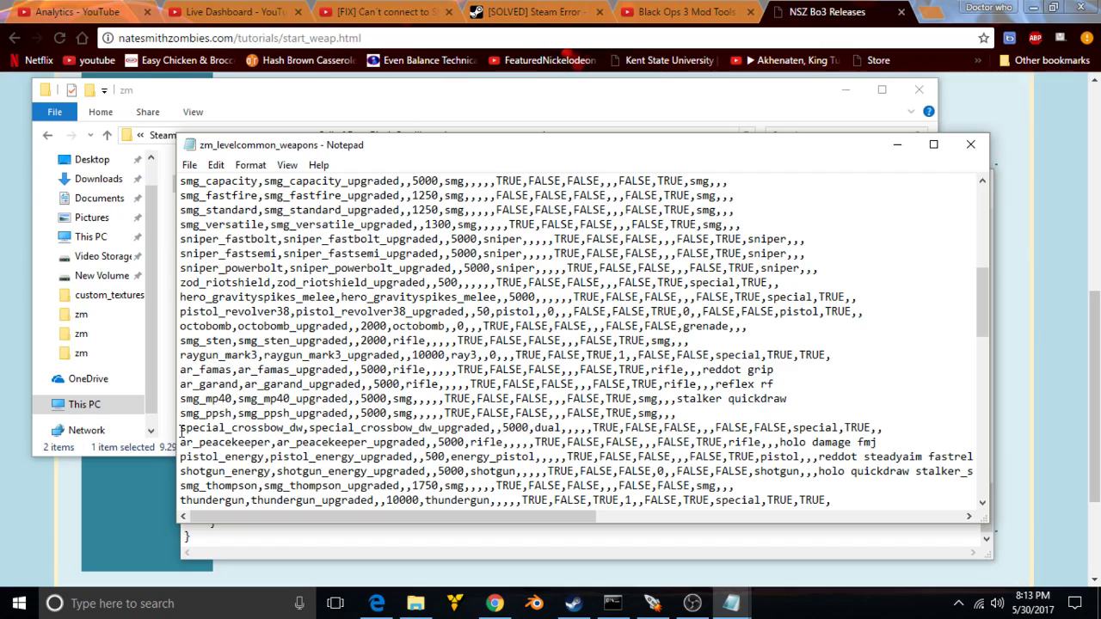
left_click_drag(181, 429, 305, 427)
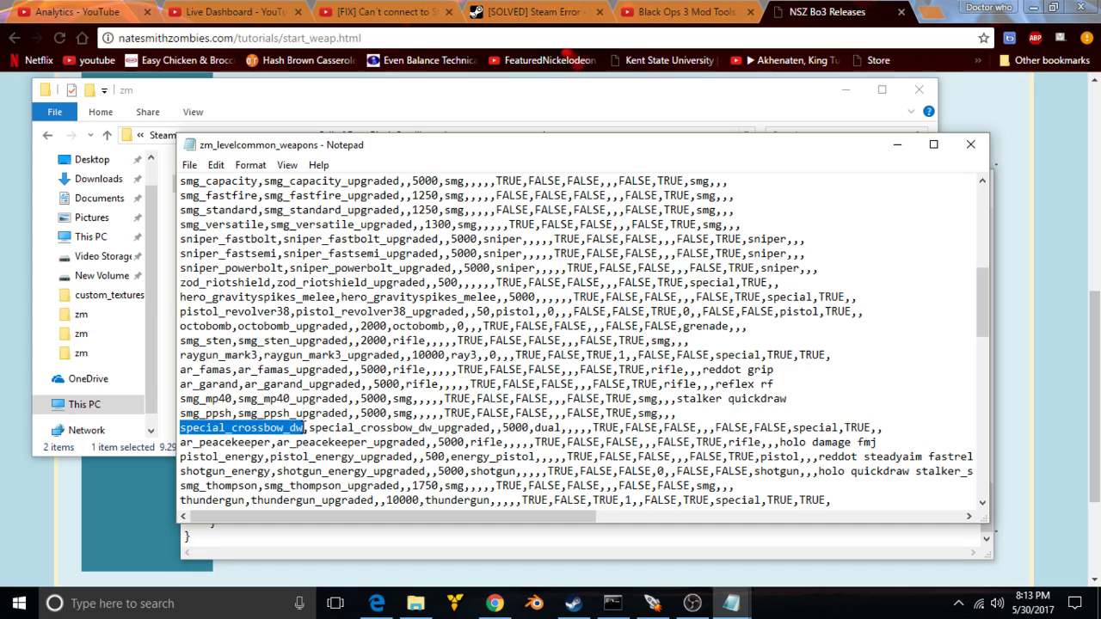
right_click(282, 428)
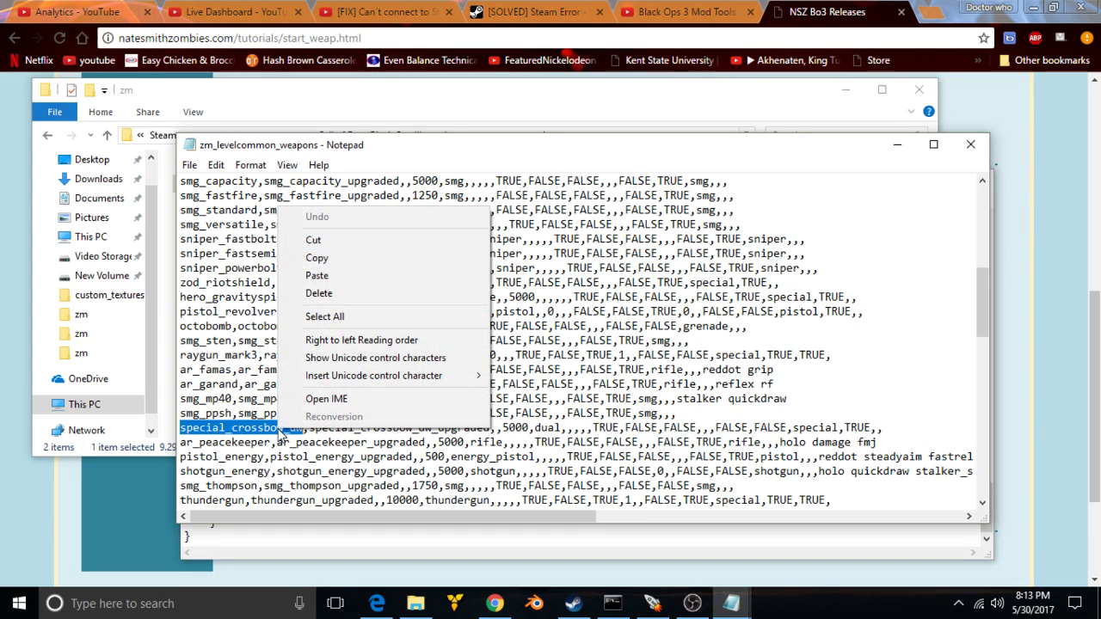
left_click(351, 258)
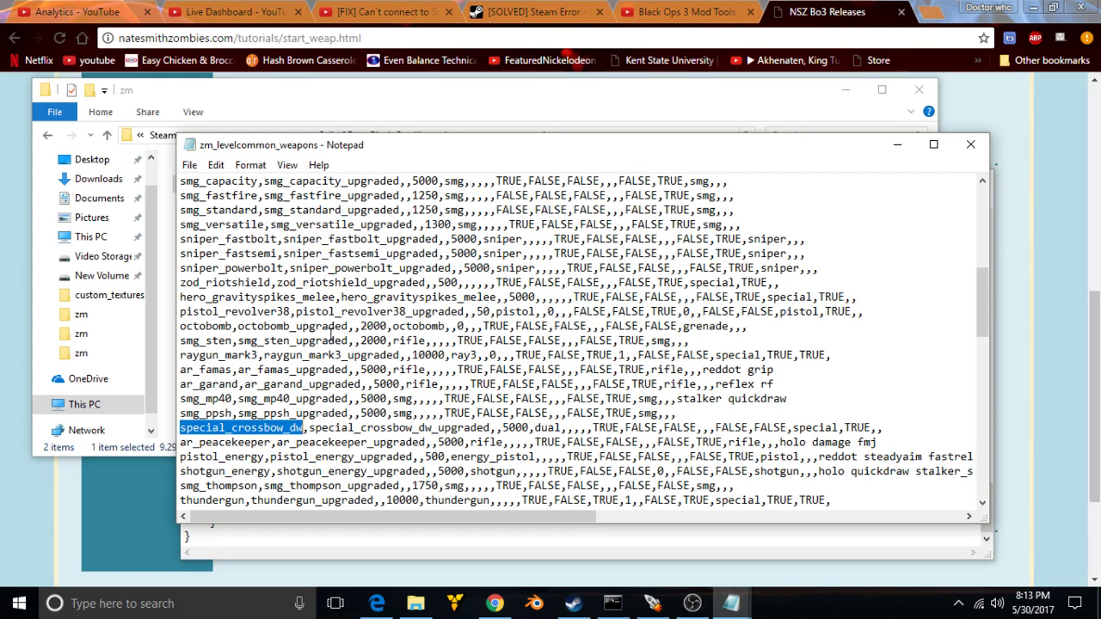
left_click(981, 151)
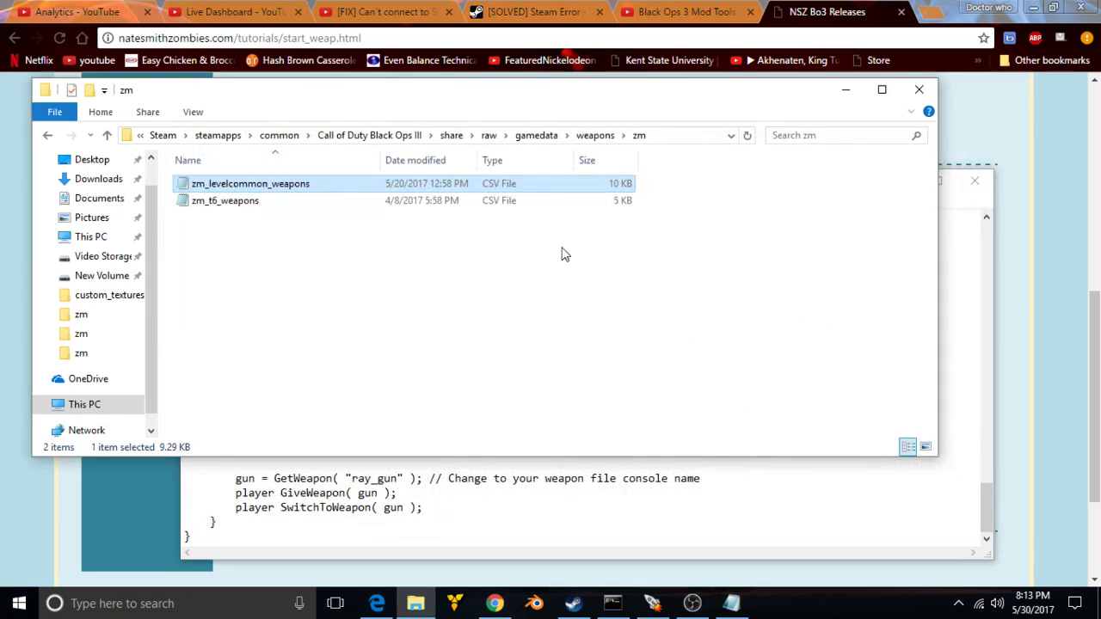
Replace ray_gun with special_crossbow_dw in the GetWeapon call of new_start_weapon() in the zm_maze_runner script.
left_click(472, 268)
left_click(845, 89)
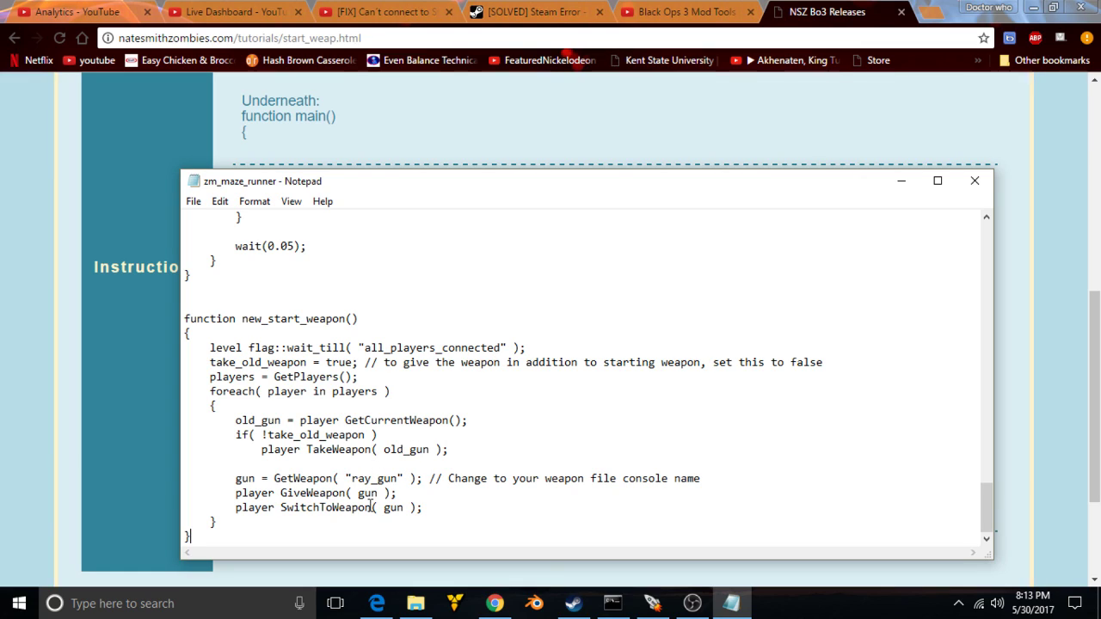
key("BackSpace")
key("BackSpace")
key("BackSpace")
key("BackSpace")
key("BackSpace")
key("BackSpace")
key("BackSpace")
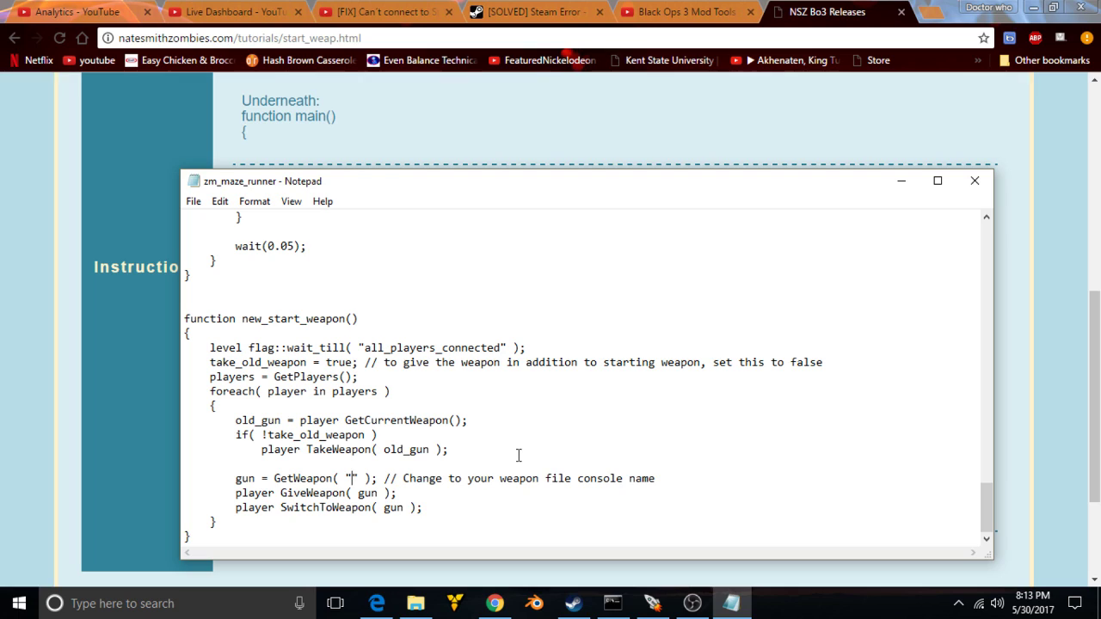
key("ctrl+v")
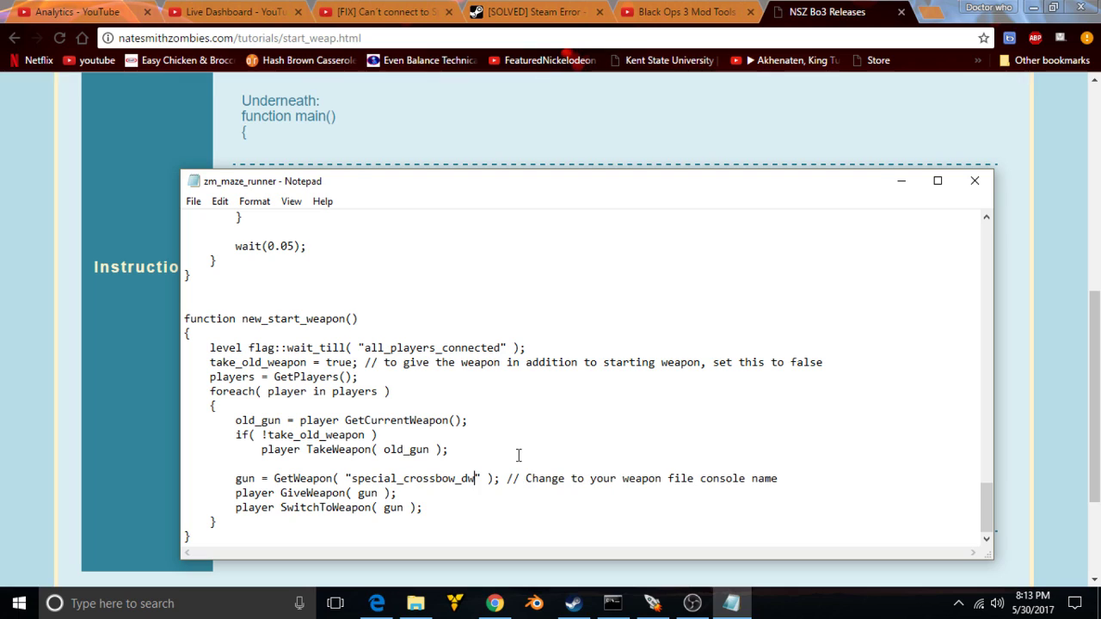
Save the zm_maze_runner script and close it.
left_click(193, 201)
left_click(211, 254)
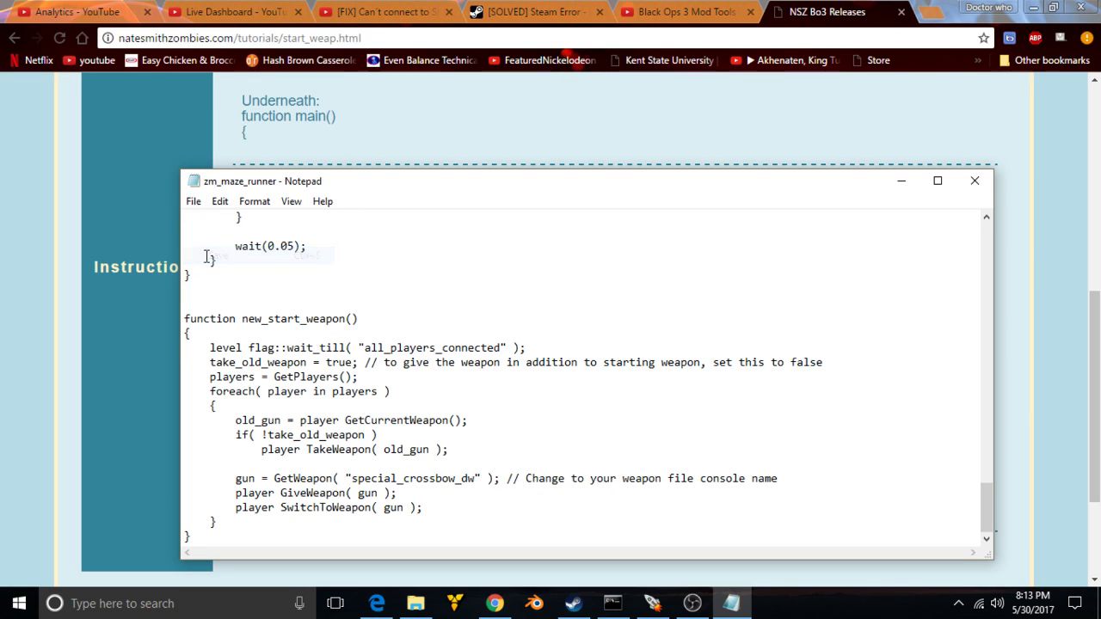
left_click(972, 181)
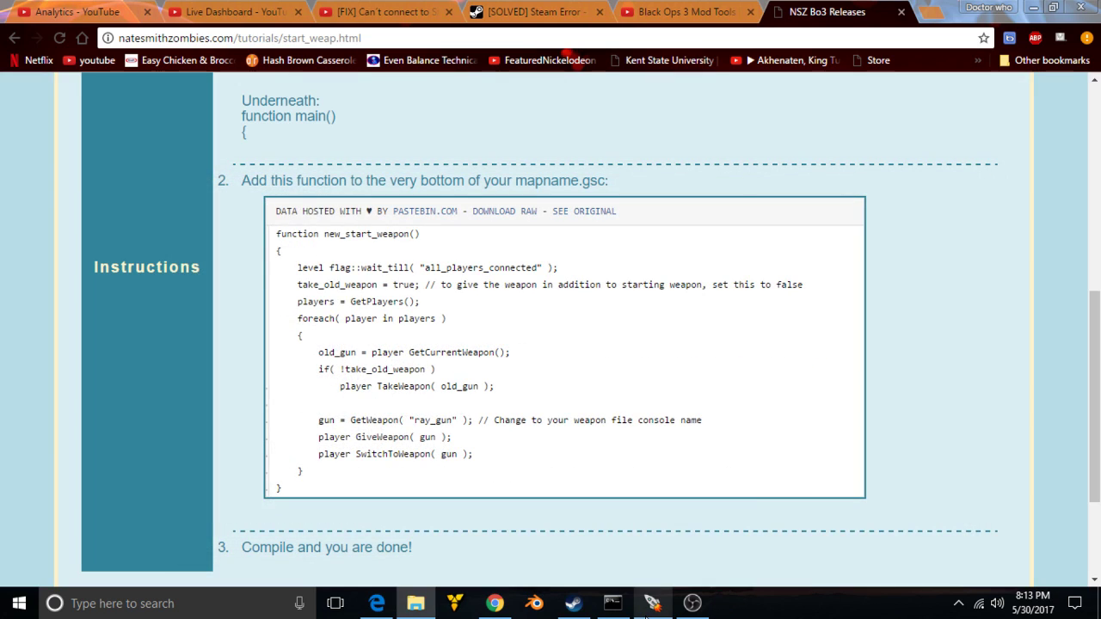
Switch to the Black Ops III Mod Tools Launcher and build zm_maze_runner with Compile, Light and Link enabled.
left_click(651, 603)
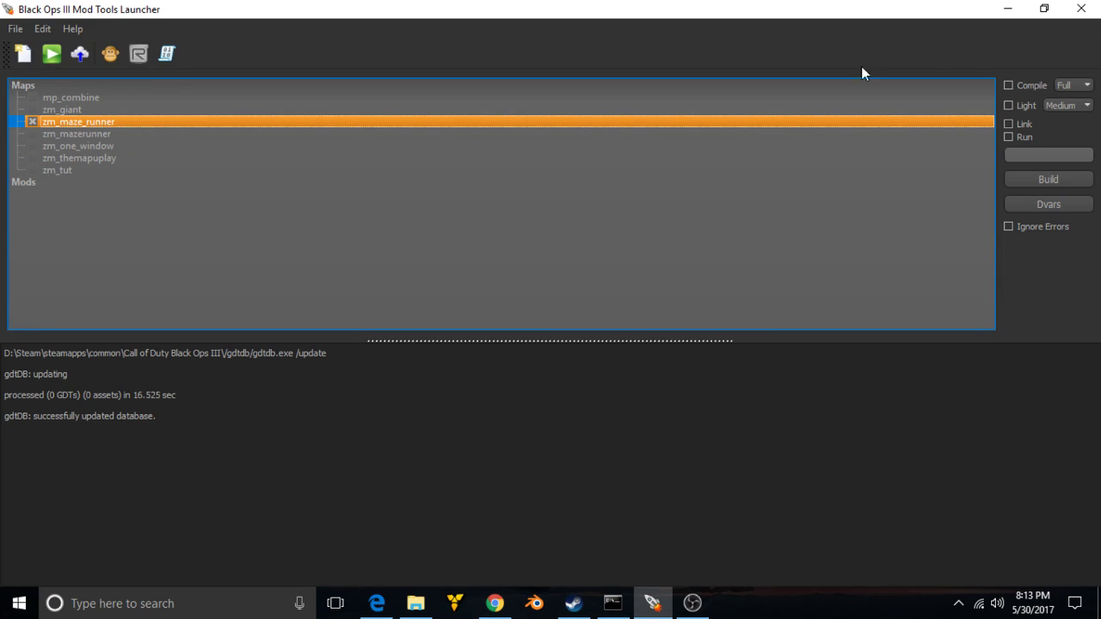
left_click(1009, 86)
left_click(1013, 124)
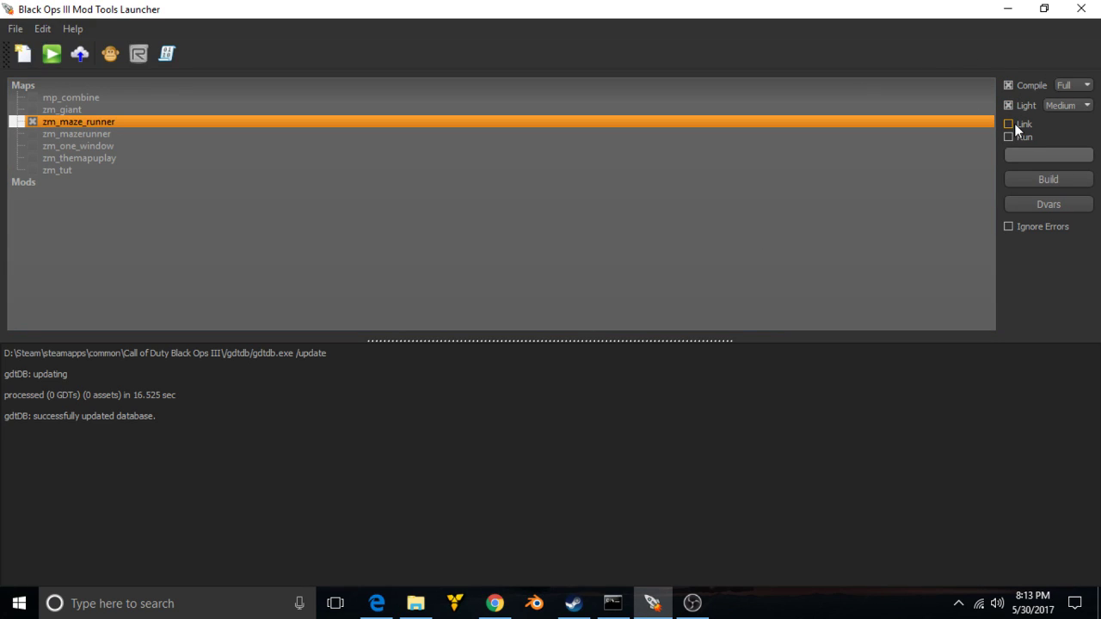
left_click(1036, 178)
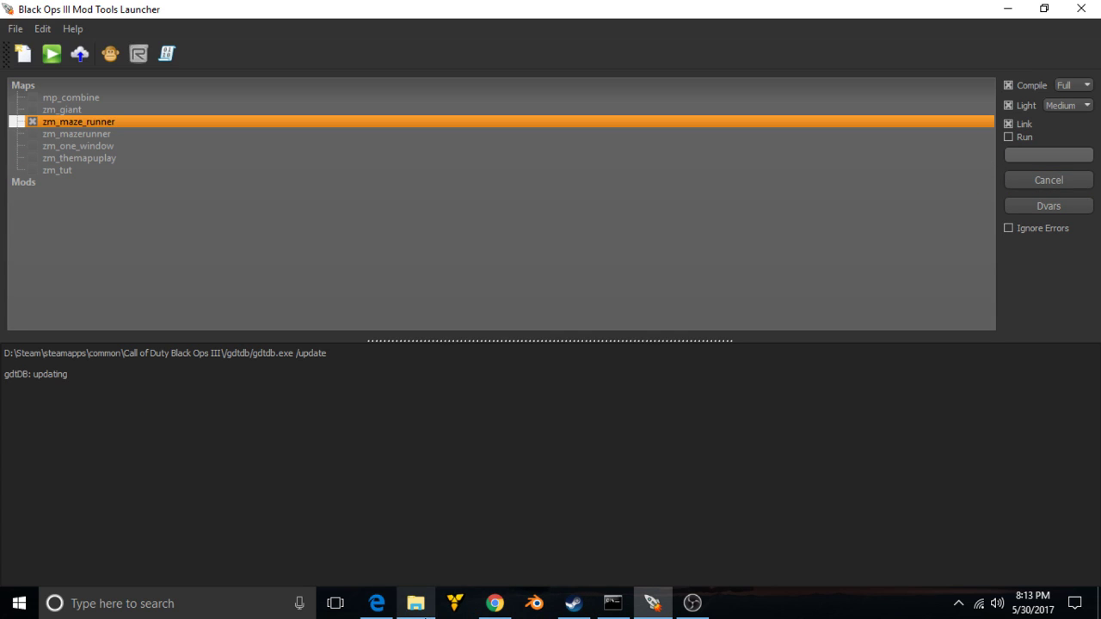
Switch to the YouTube live dashboard in Chrome and send the live chat message "still there ma boi".
left_click(494, 603)
scroll(450, 125, "up", 2)
left_click(308, 10)
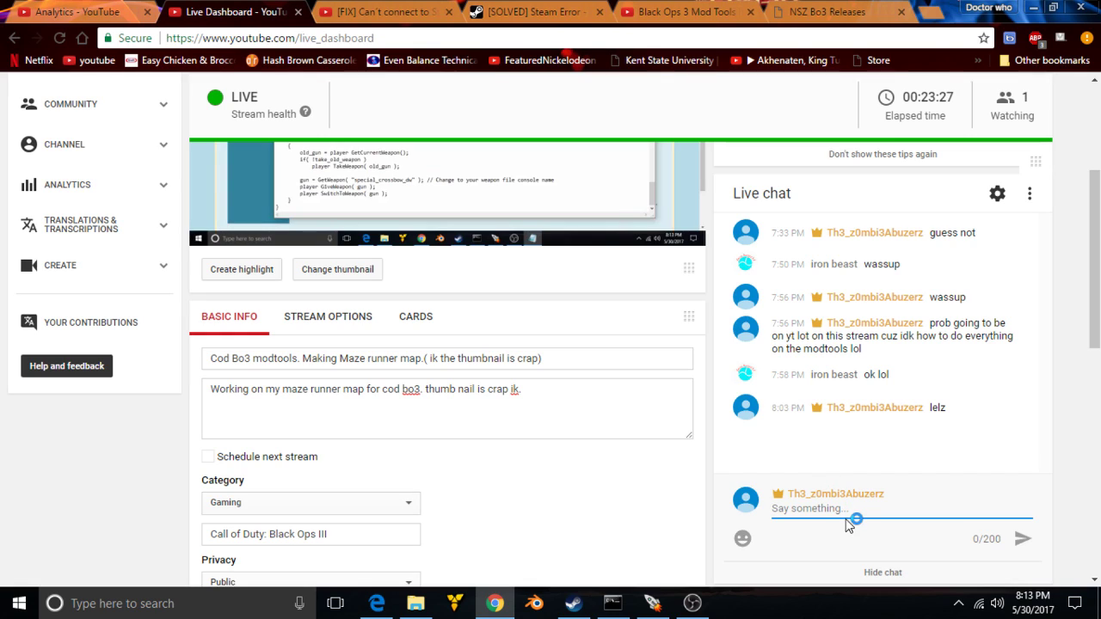
type("still ther")
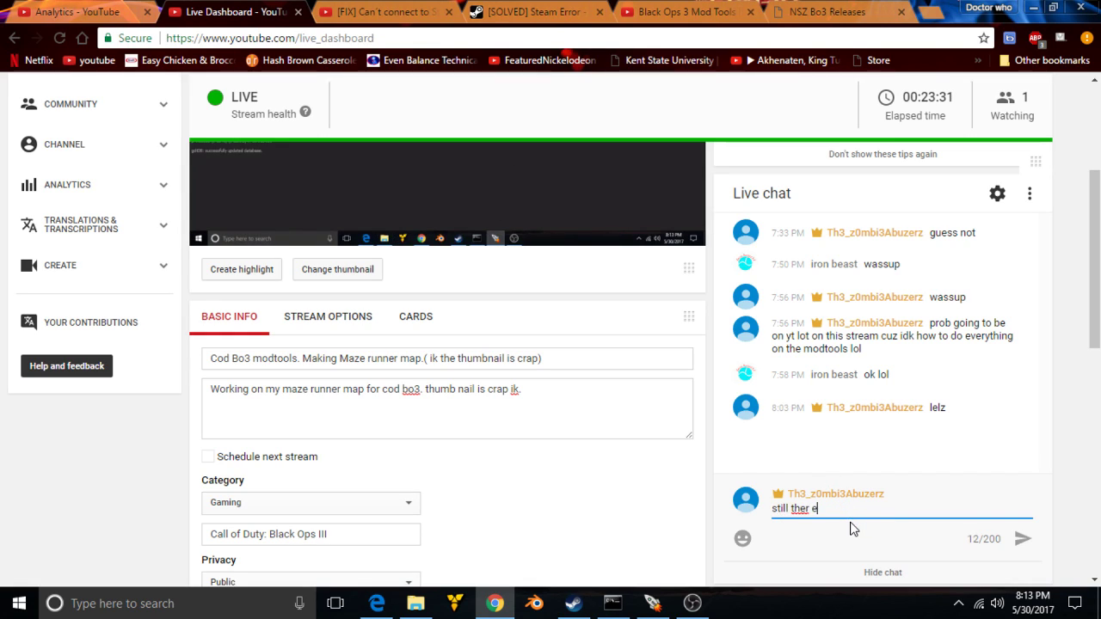
type("e")
type(" ma boi")
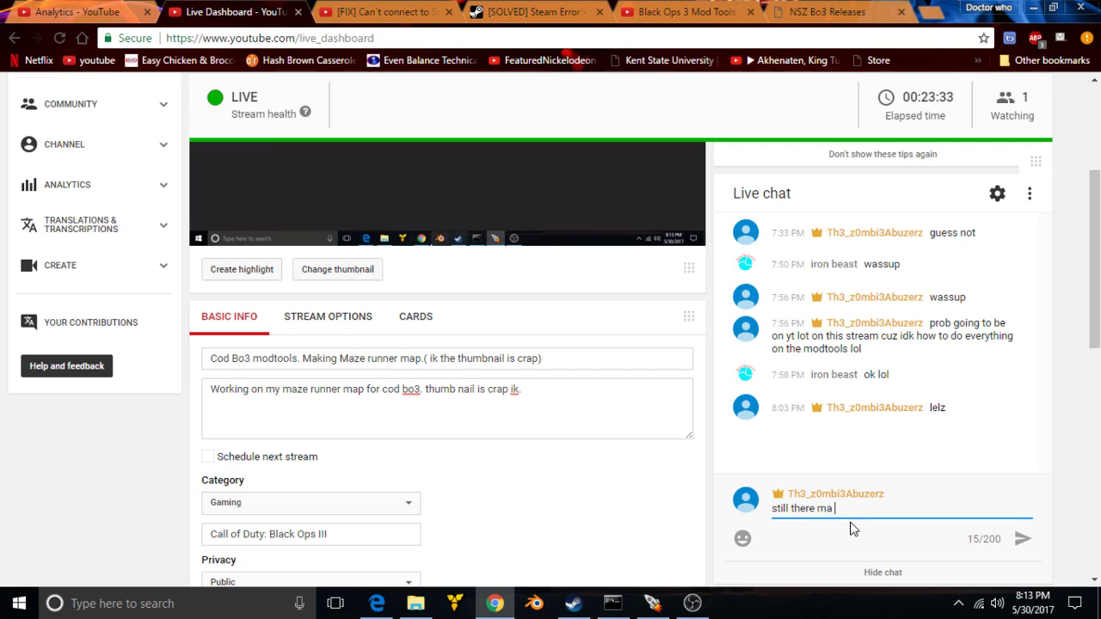
key("Return")
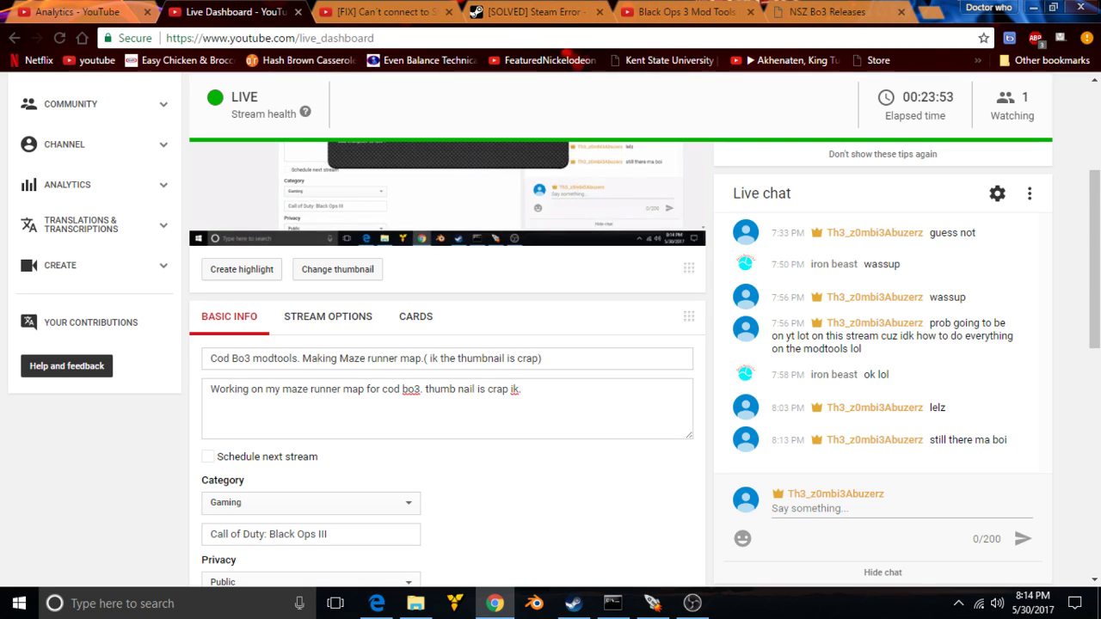
Send two more live chat messages, "fuck" and "i forgot something".
left_click(953, 504)
type("fuck")
key("Return")
type("i f")
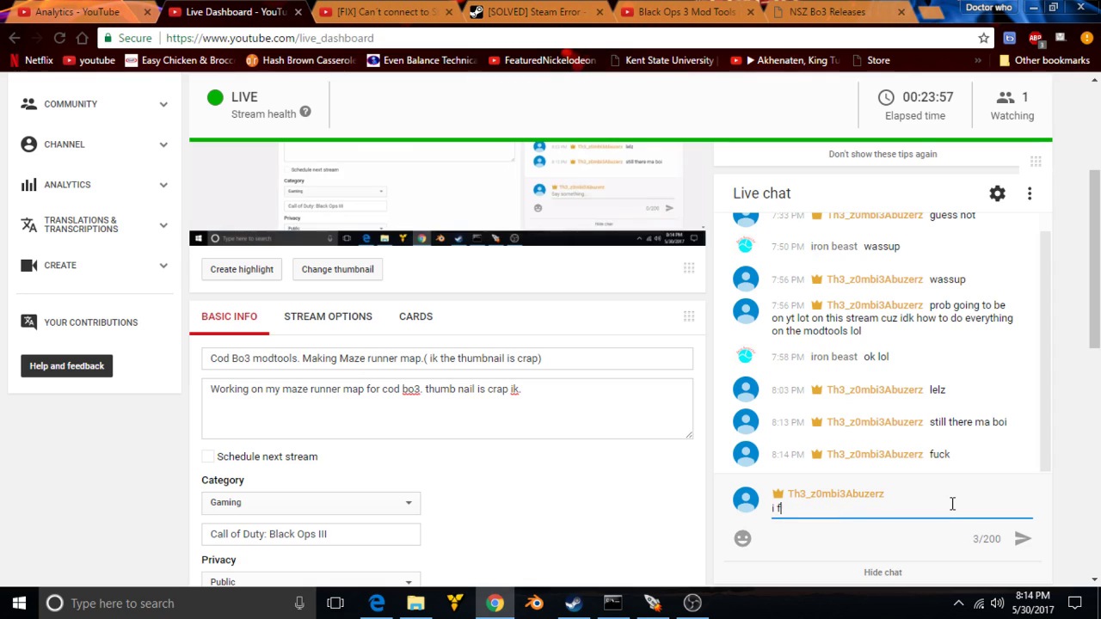
type("orgot something")
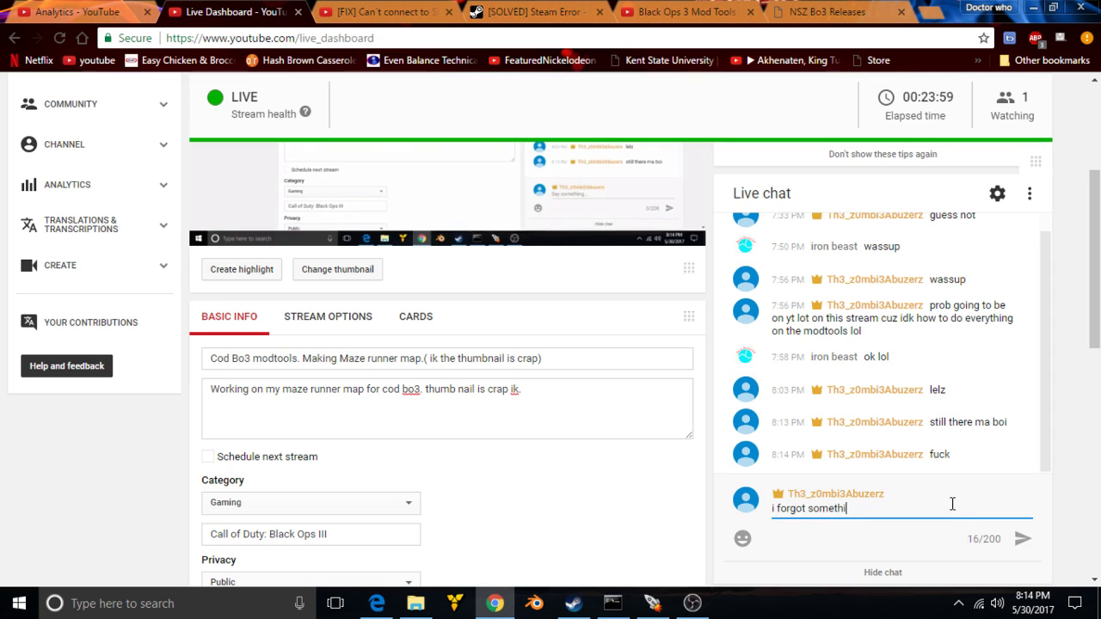
key("Return")
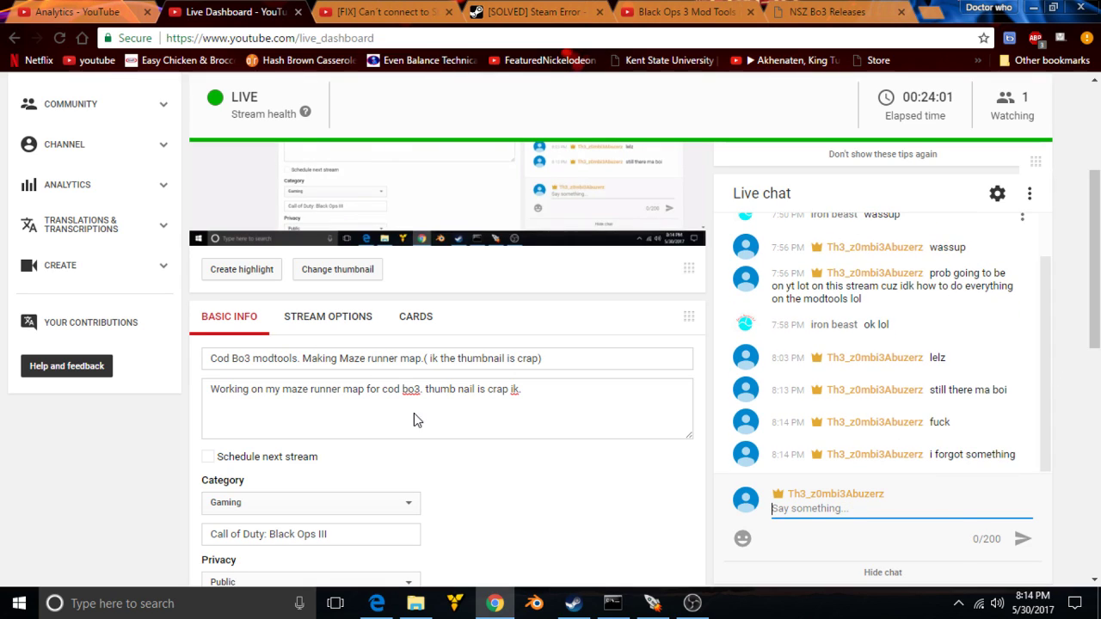
Watch the zone scripting part of the Tutorial 10 - Zones and Zombie Spawners video full screen, pausing at the zm_zonemgr line.
left_click(645, 9)
left_click(536, 269)
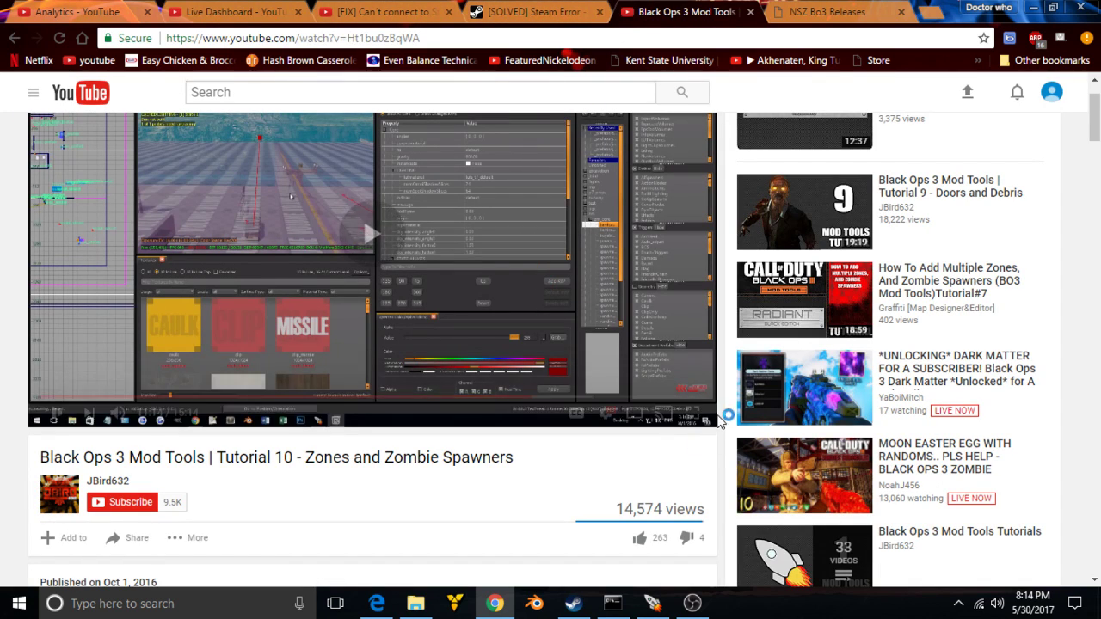
left_click(695, 416)
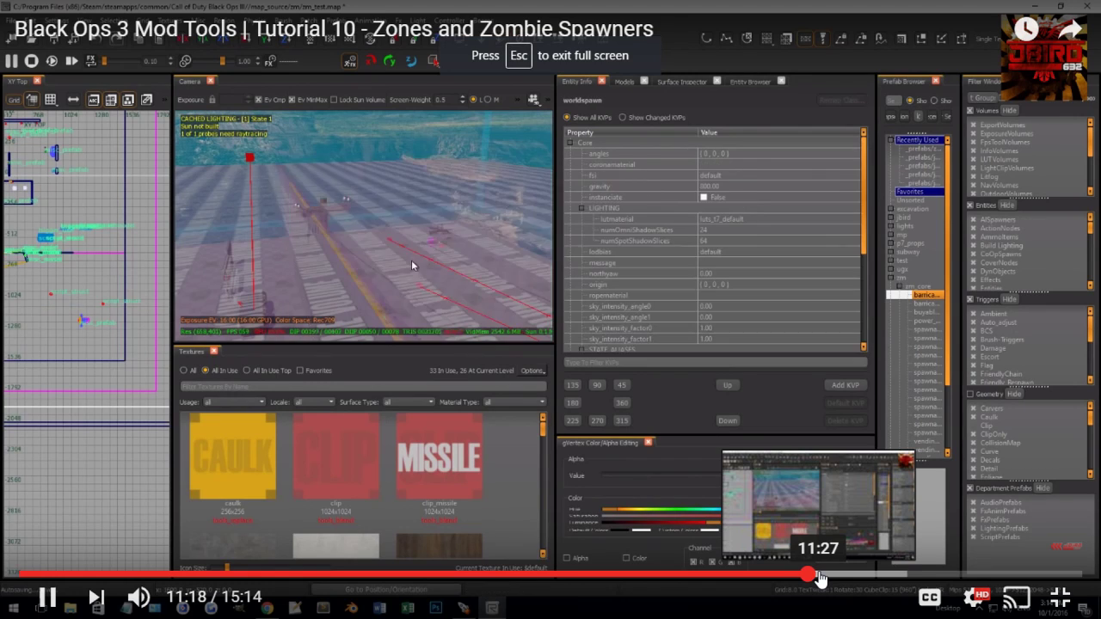
left_click(839, 576)
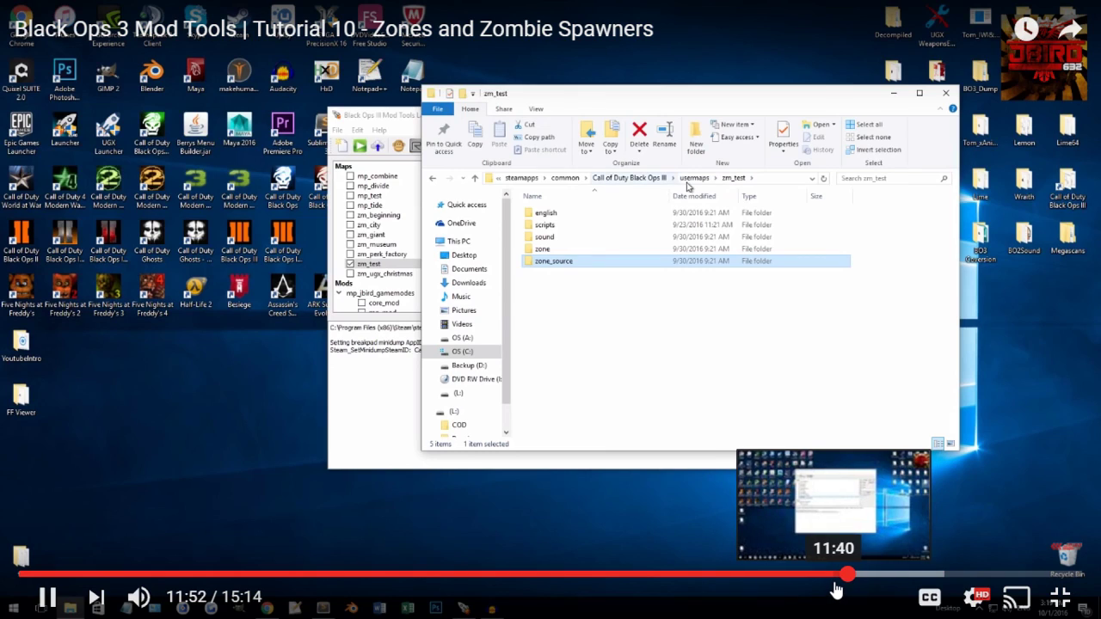
left_click(859, 575)
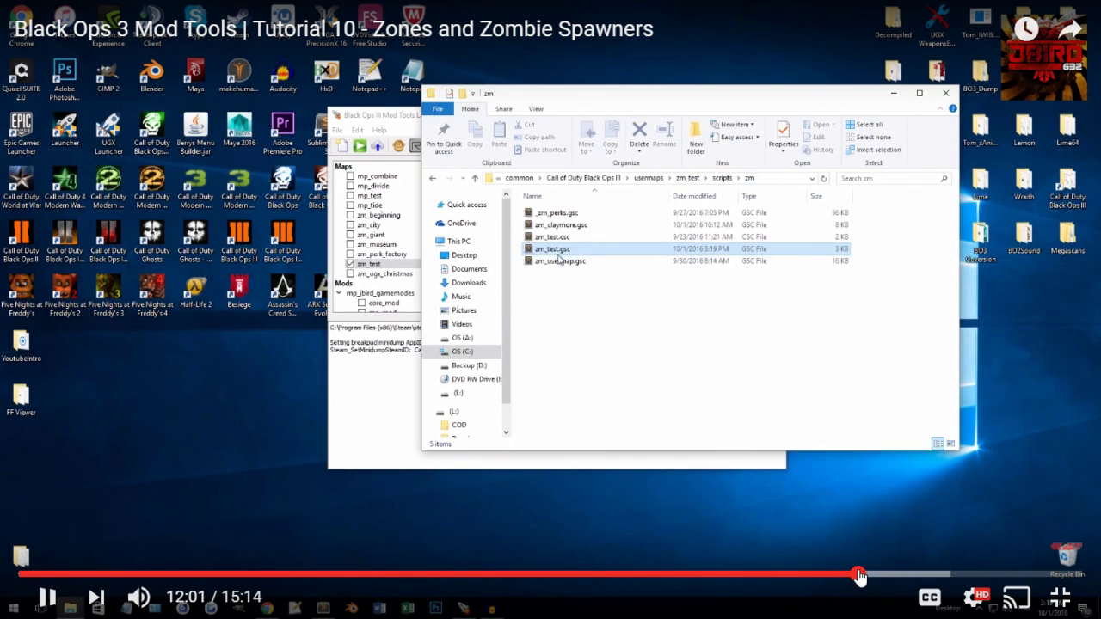
left_click(877, 575)
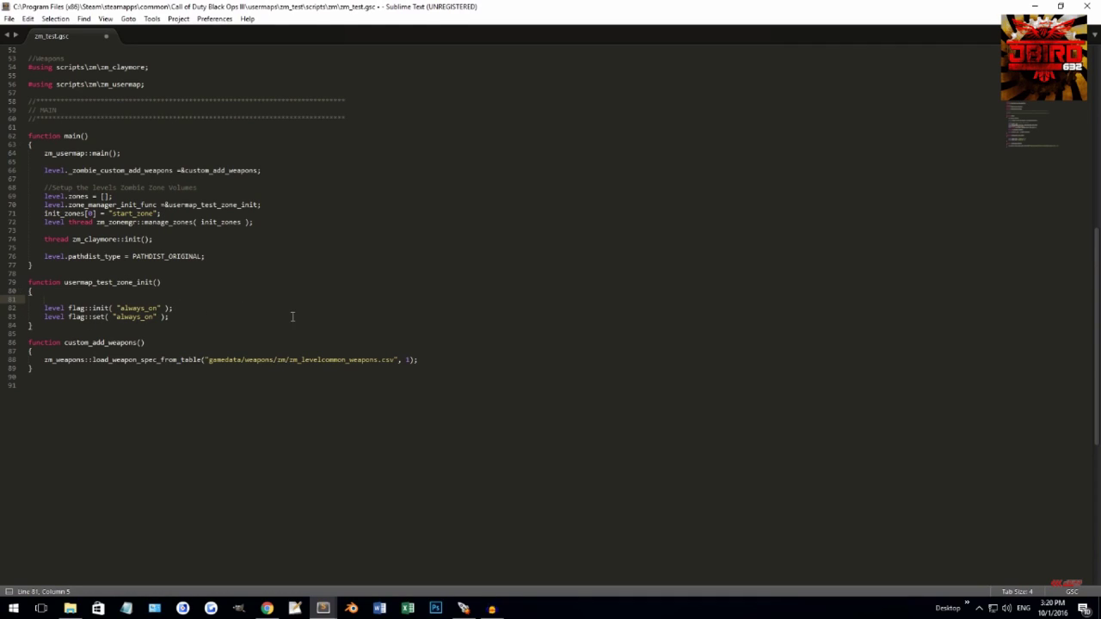
type("zm")
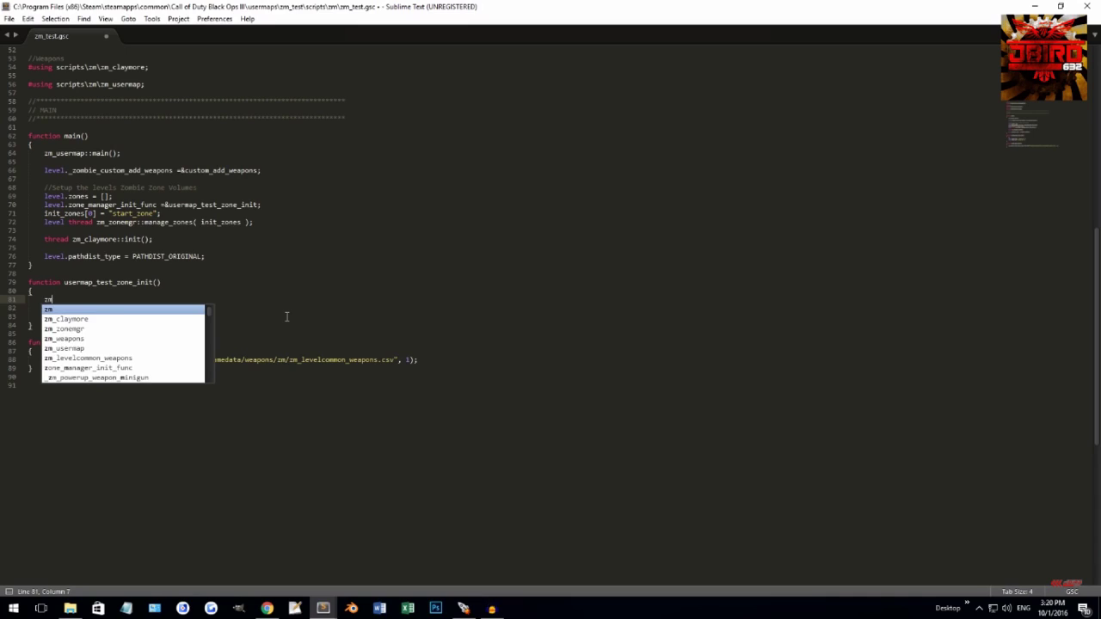
type("_z")
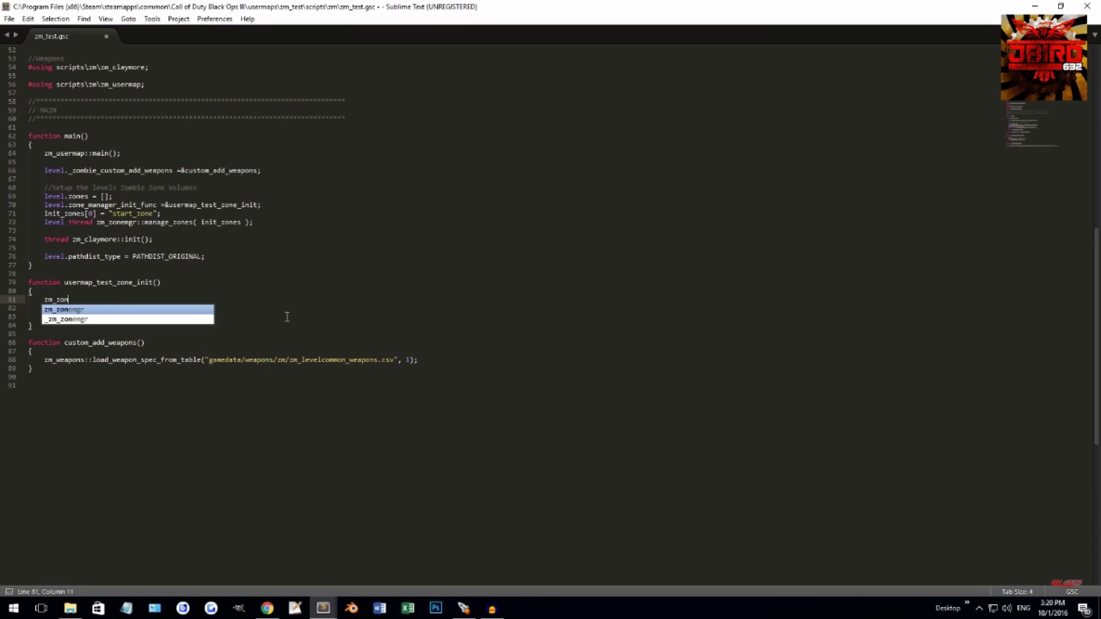
type("on")
key("Tab")
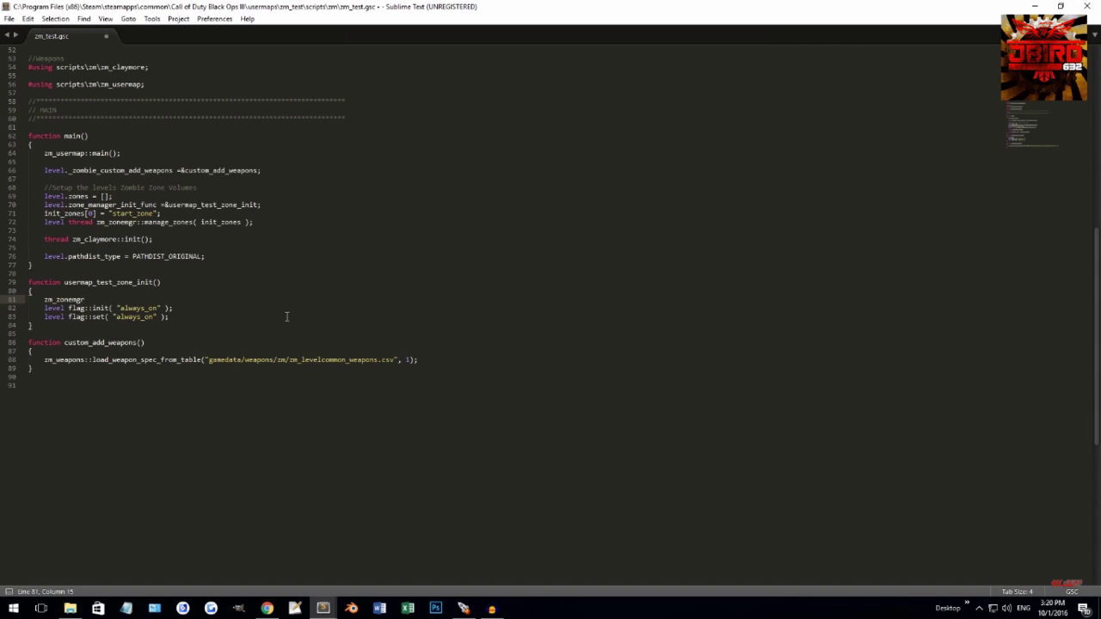
left_click(800, 394)
key("Escape")
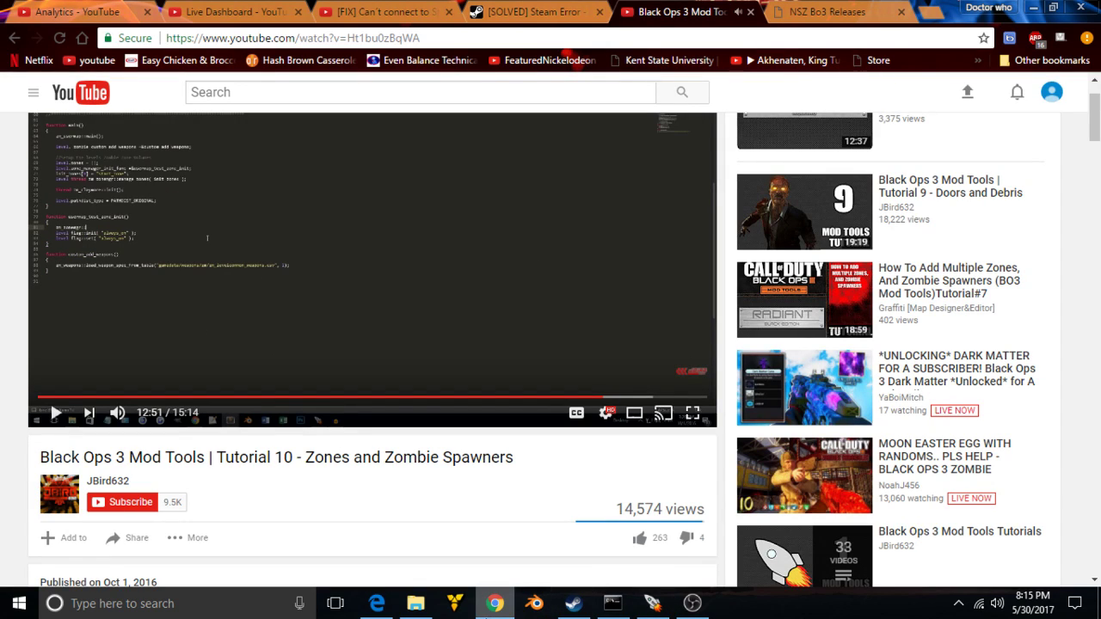
Open the zm_maze_runner GSC file from usermaps\zm_maze_runner\scripts\zm in File Explorer.
left_click(416, 603)
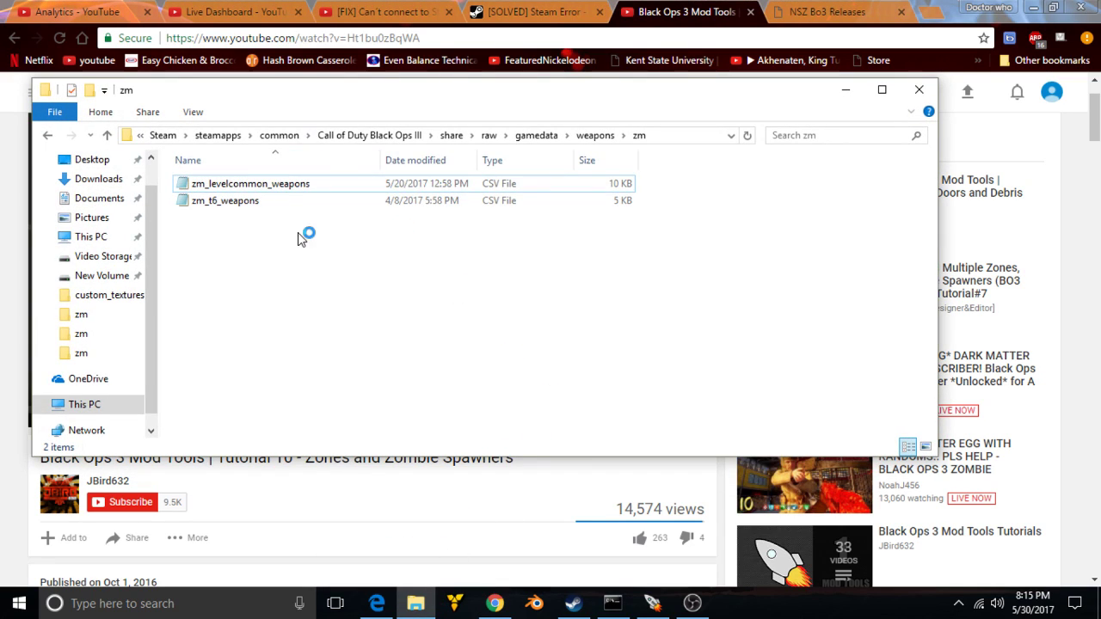
left_click(412, 135)
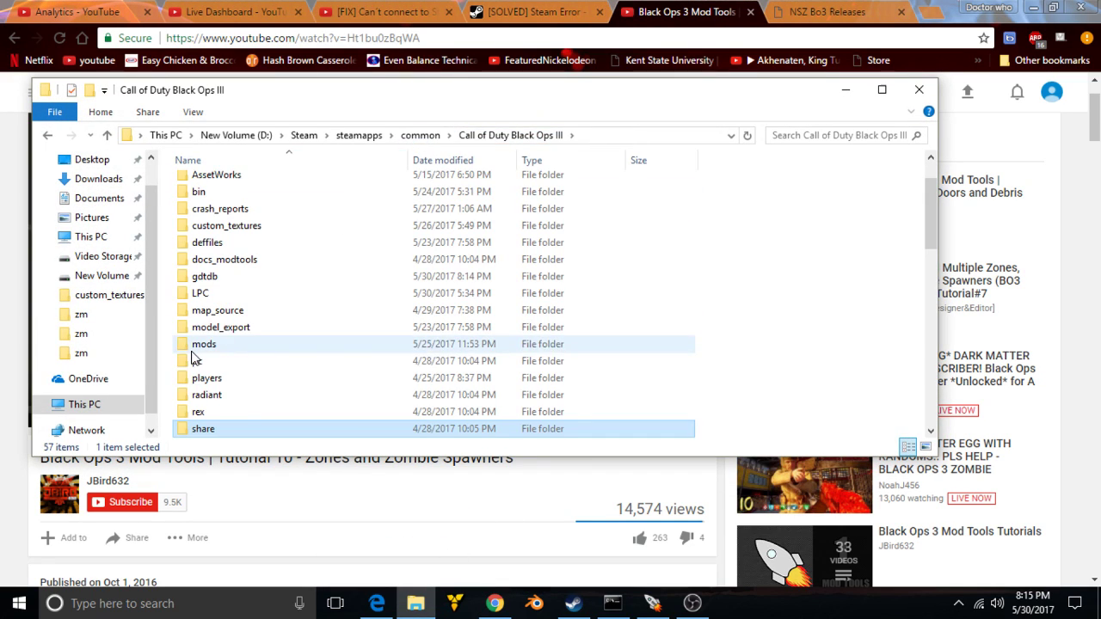
left_click(111, 319)
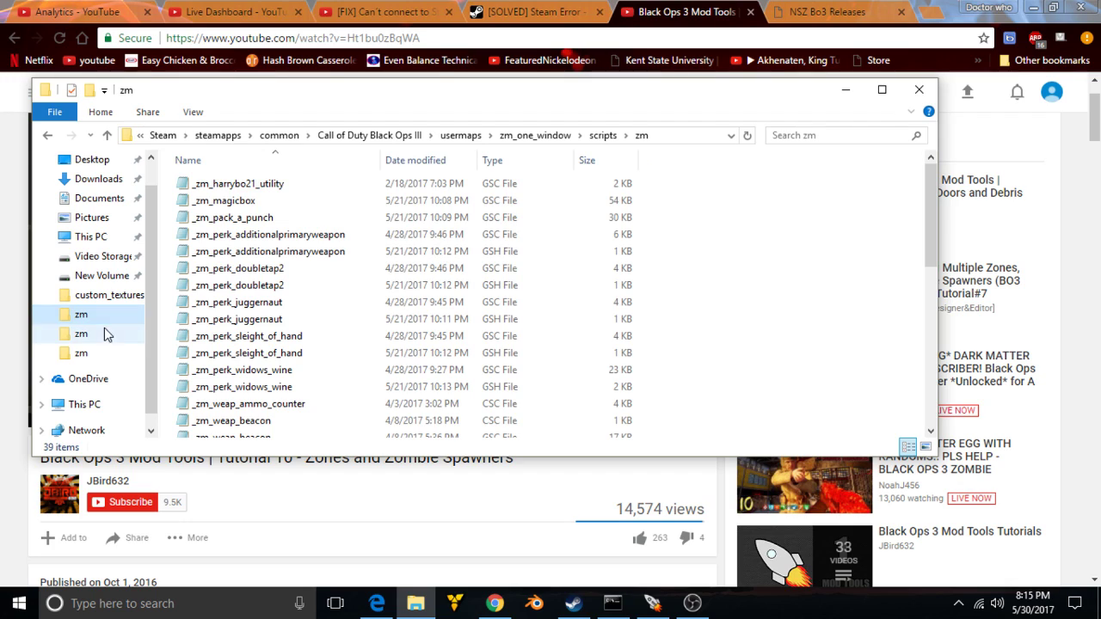
left_click(461, 135)
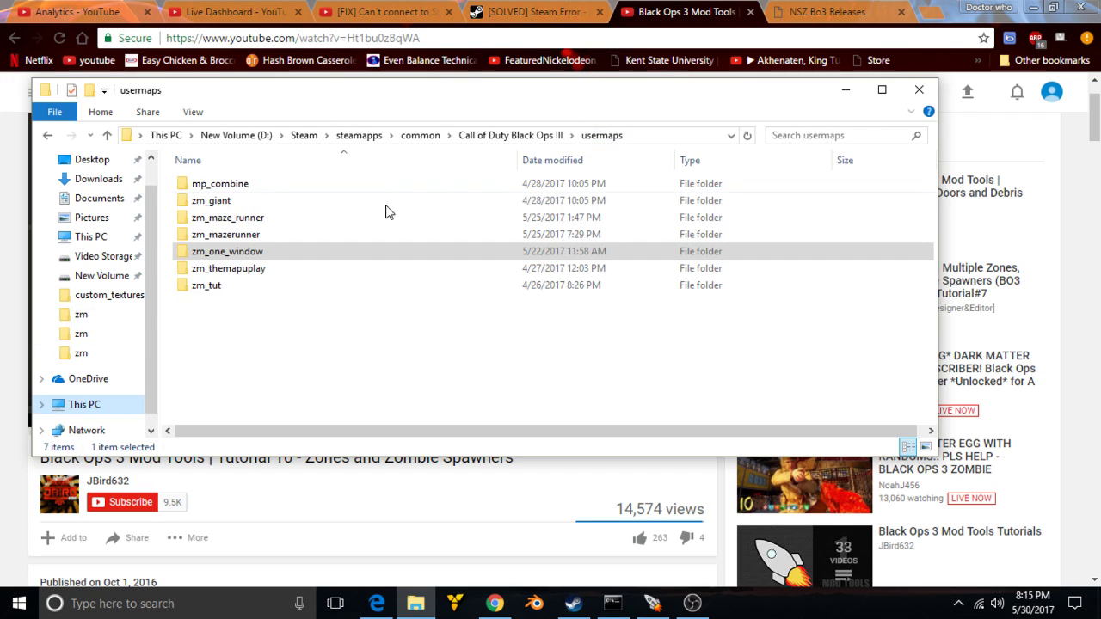
double_click(240, 218)
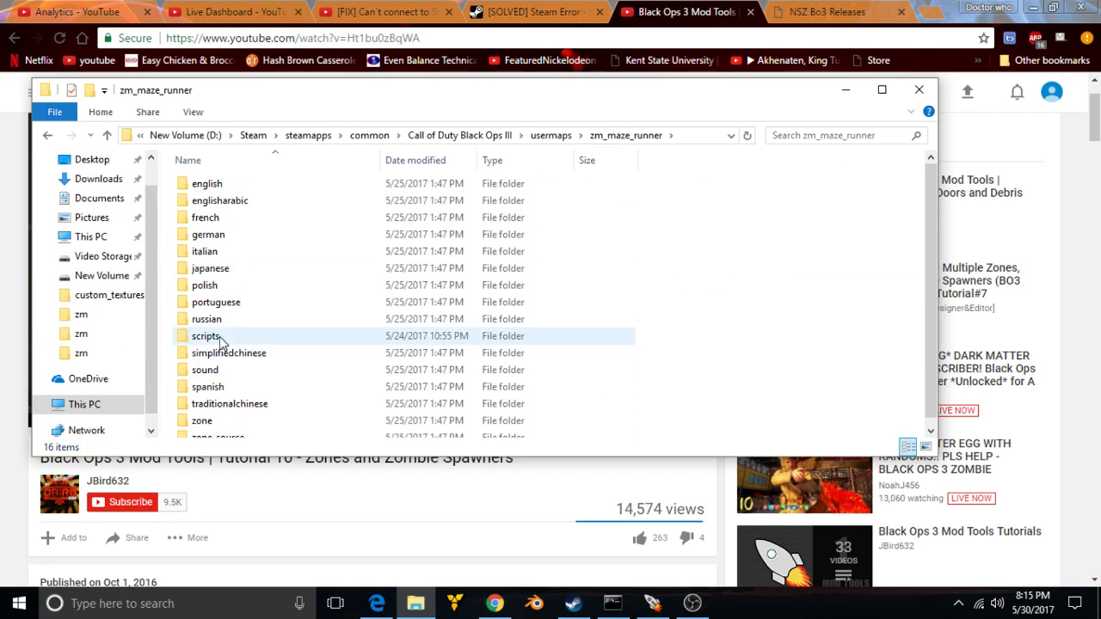
double_click(217, 336)
double_click(223, 188)
double_click(241, 212)
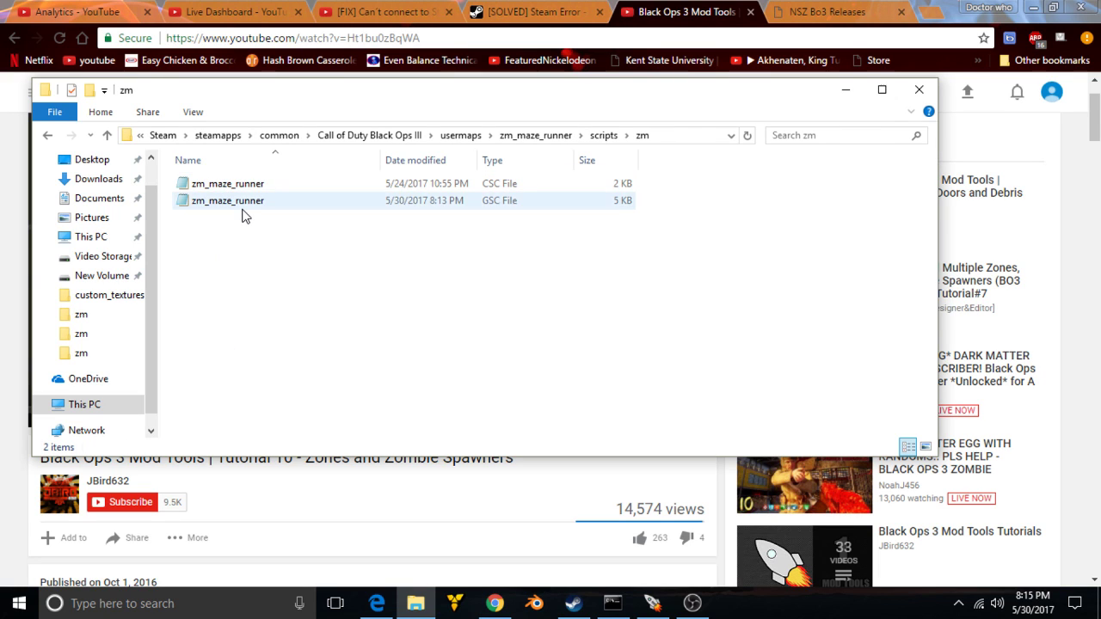
left_click(846, 90)
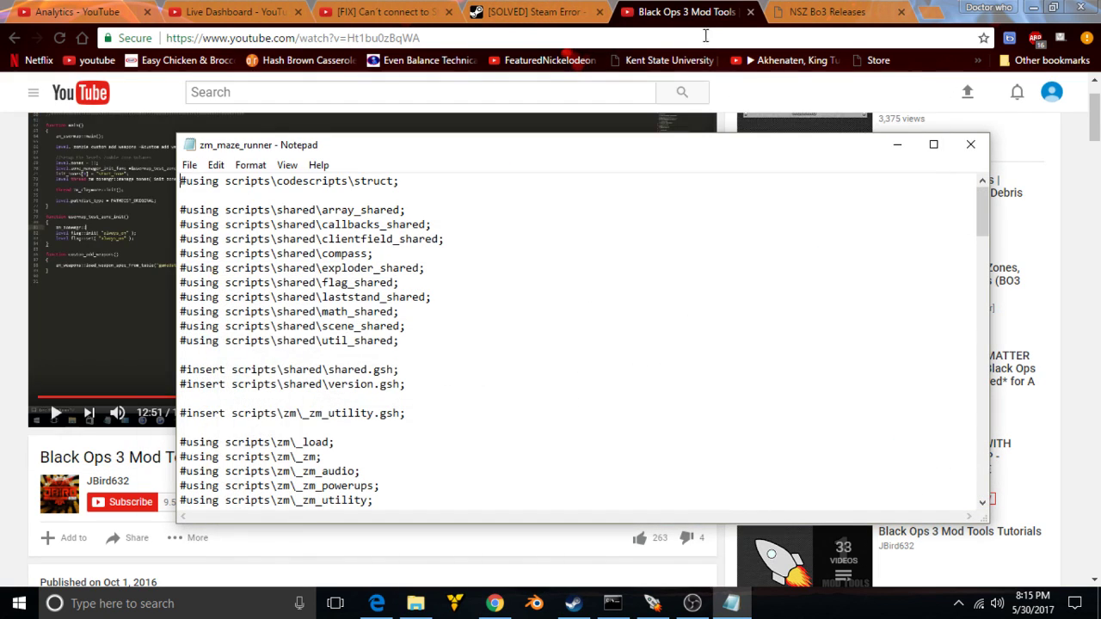
Start a new line reading zm_zonemgr:: at the beginning of the usermap_test_zone_init function.
scroll(413, 383, "down", 13)
scroll(296, 370, "down", 6)
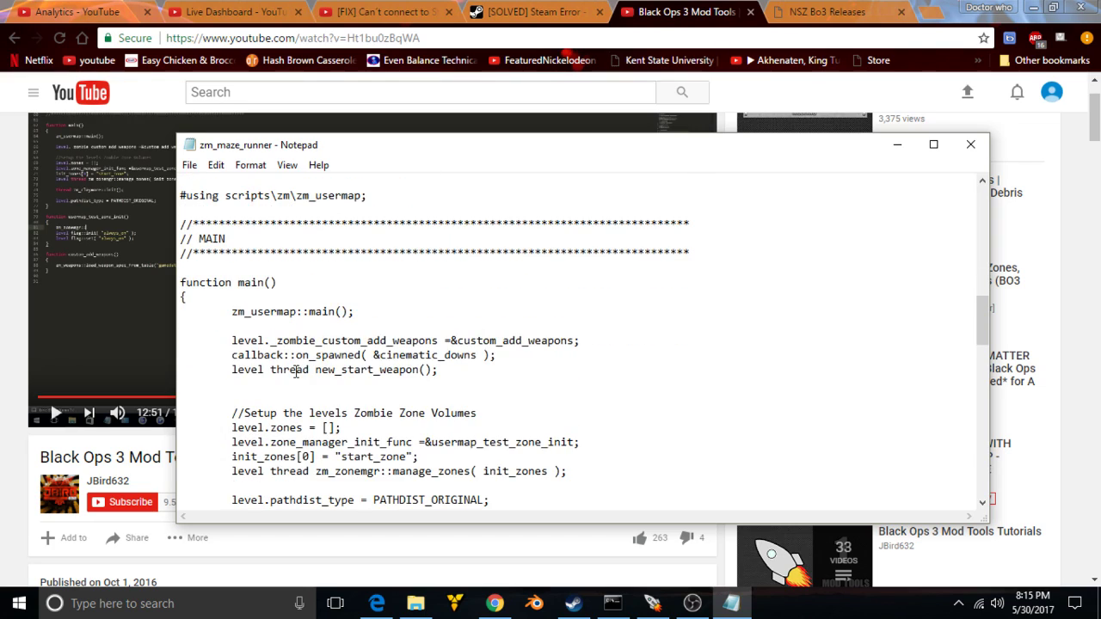
scroll(298, 370, "down", 2)
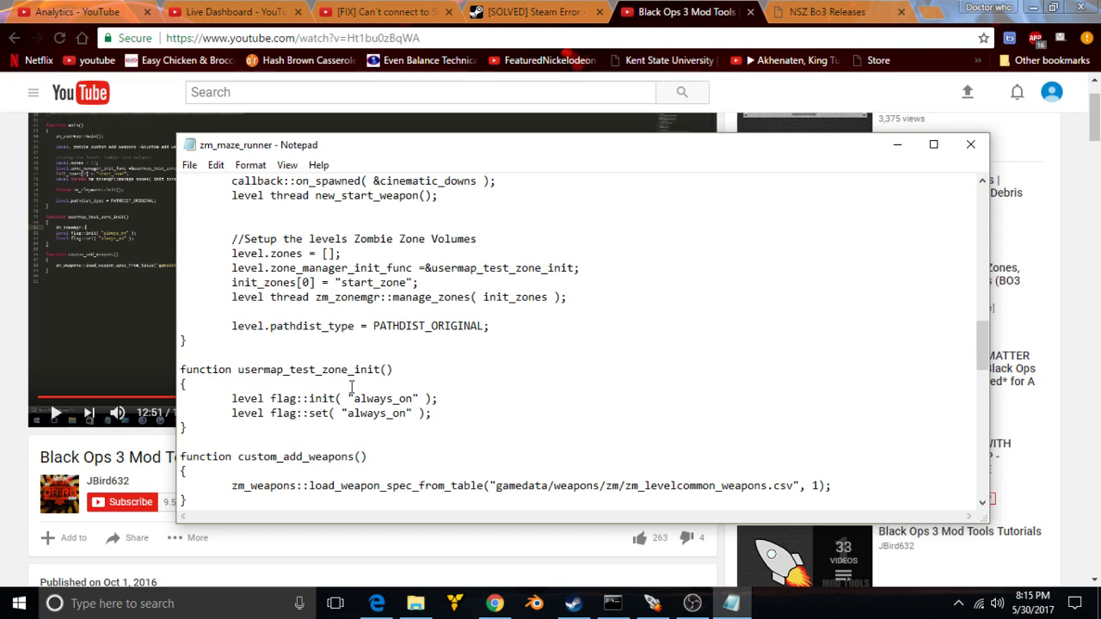
left_click(302, 388)
key("Return")
key("Return")
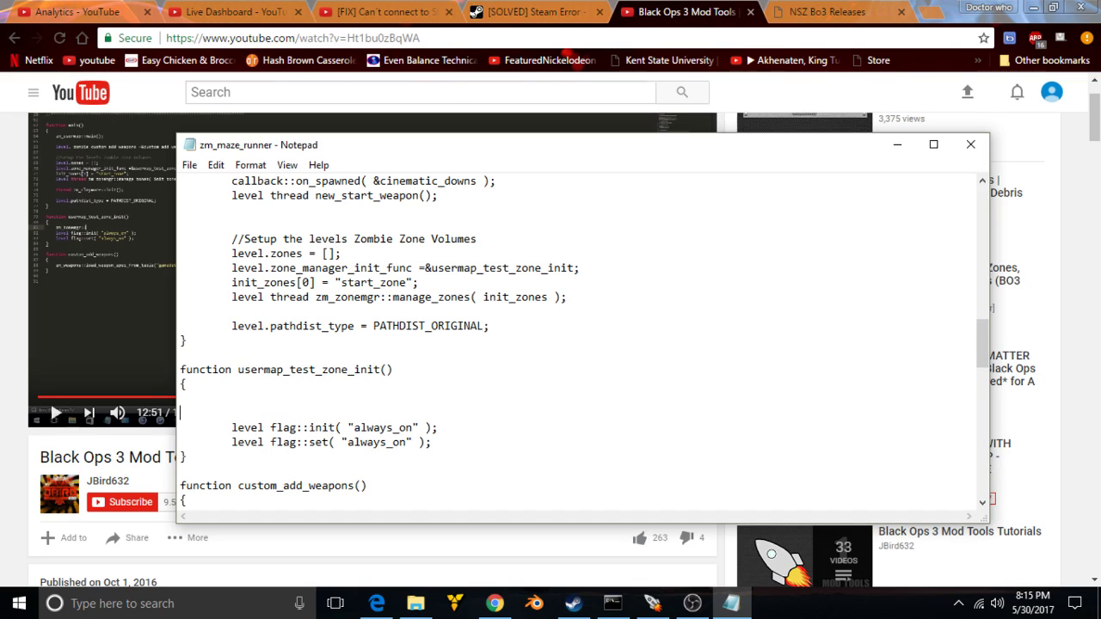
type("aon")
key("BackSpace")
key("BackSpace")
type("zone")
key("BackSpace")
type("zm_zone")
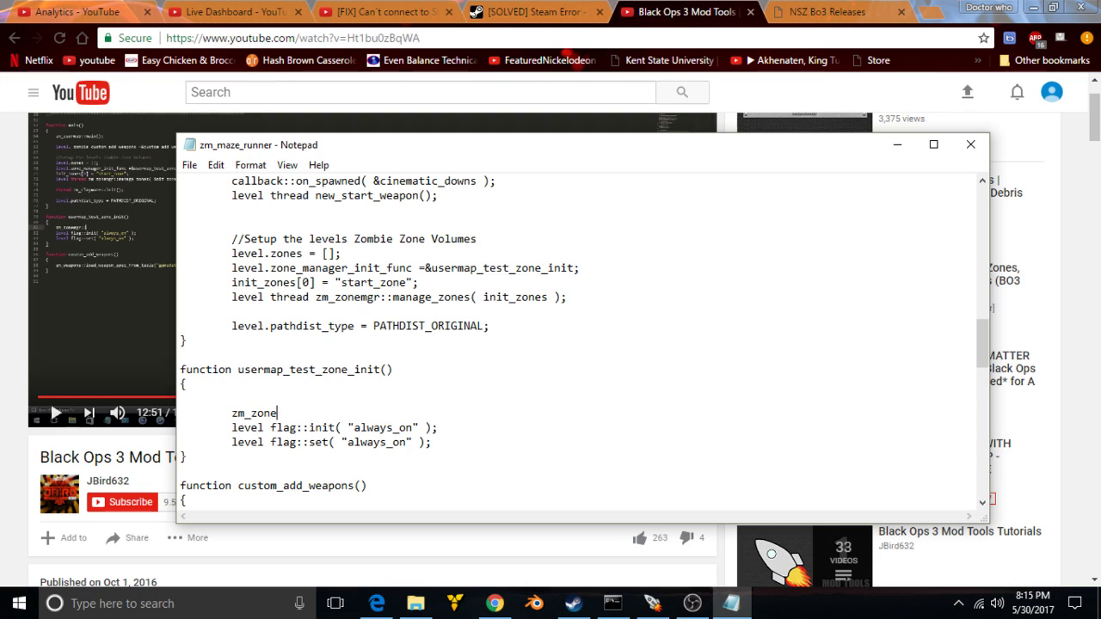
type("mgr::")
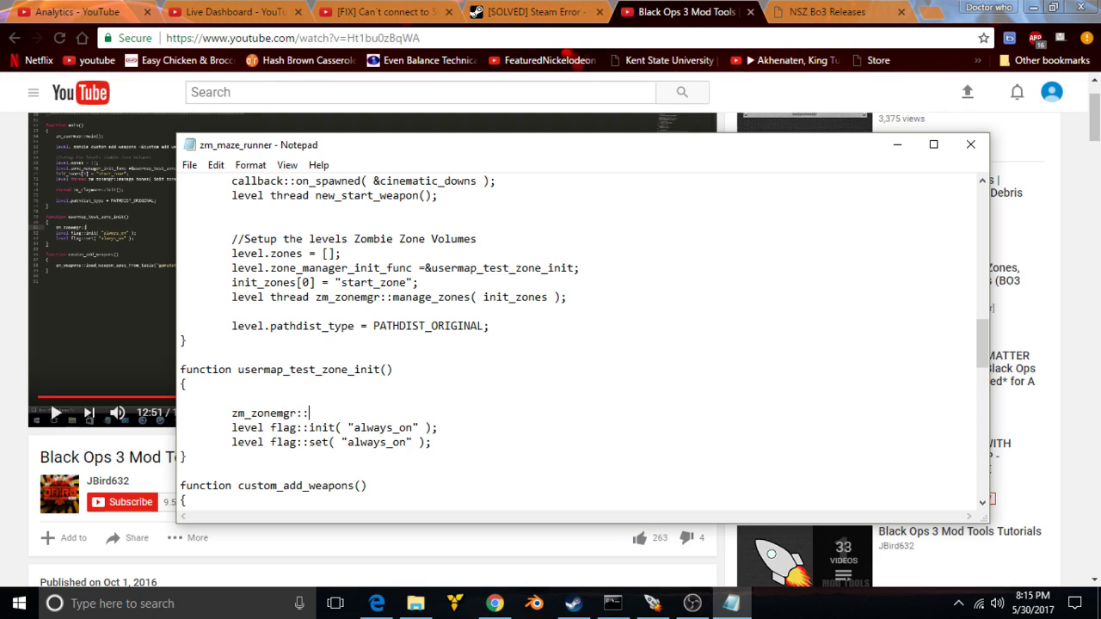
Check the live chat on the YouTube live dashboard for new messages.
left_click(265, 8)
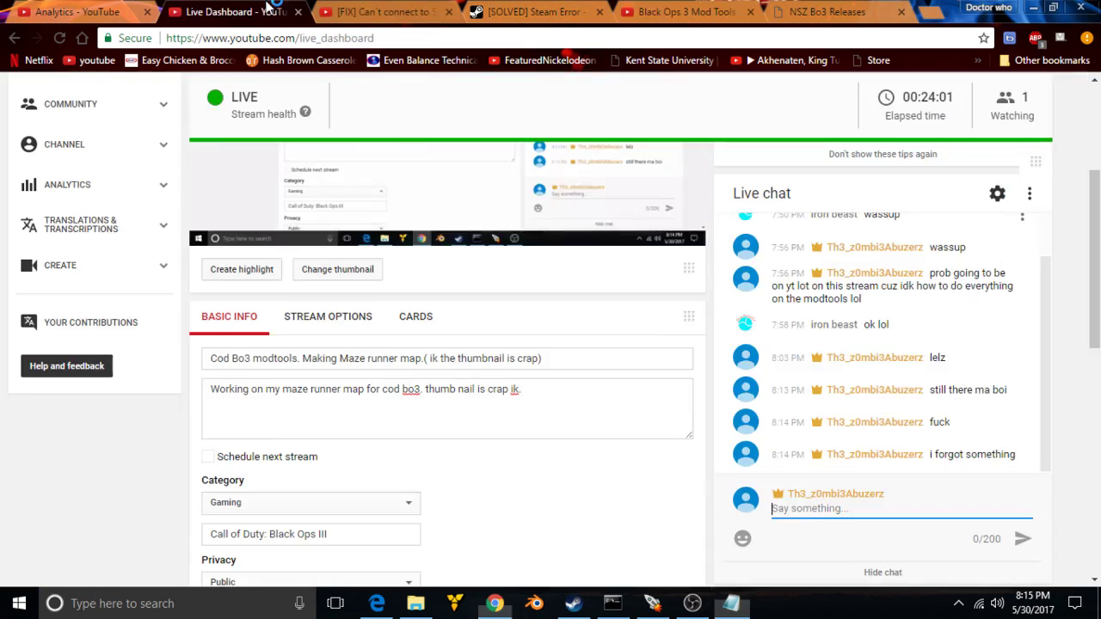
scroll(907, 459, "down", 2)
scroll(852, 361, "down", 2)
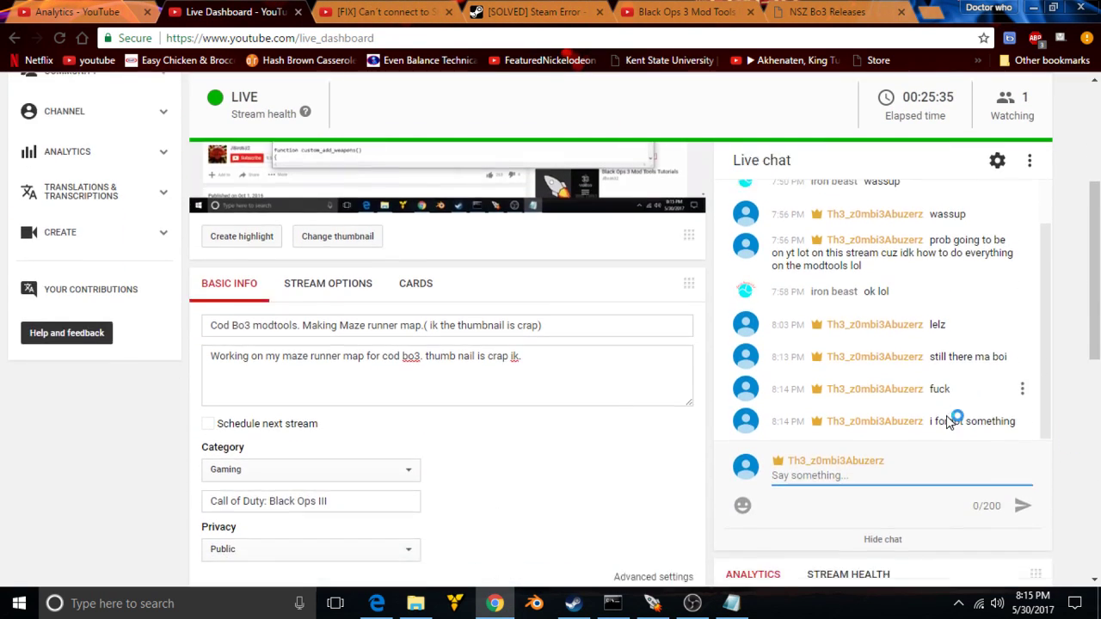
scroll(628, 409, "up", 3)
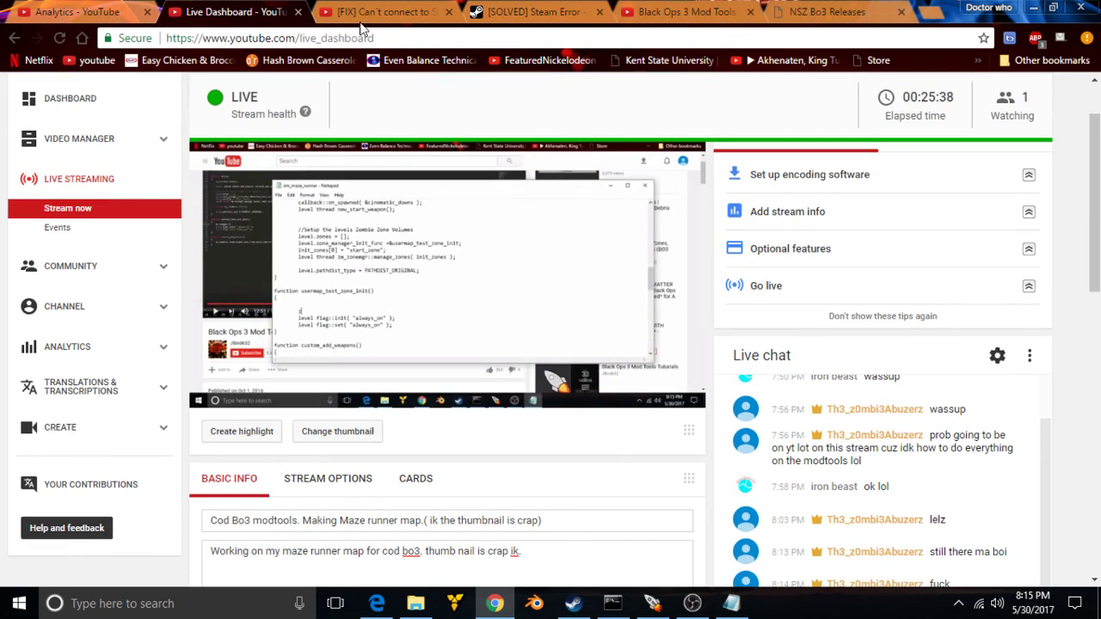
Watch the Tutorial 10 video full screen for the add_adjacent_zone call and its first argument, then leave full screen.
left_click(680, 11)
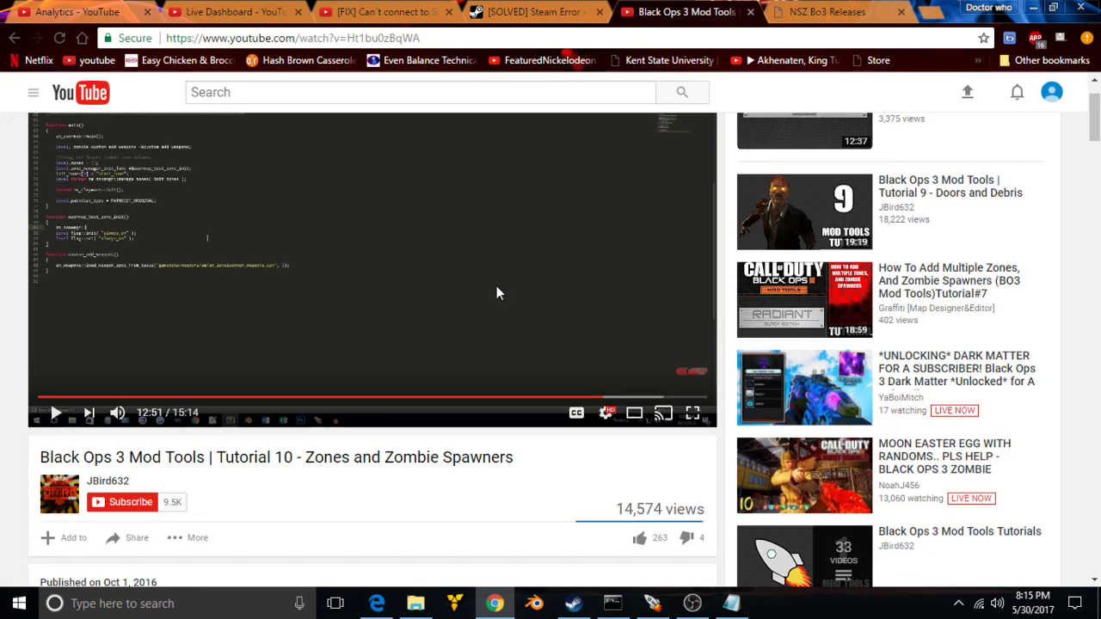
left_click(693, 414)
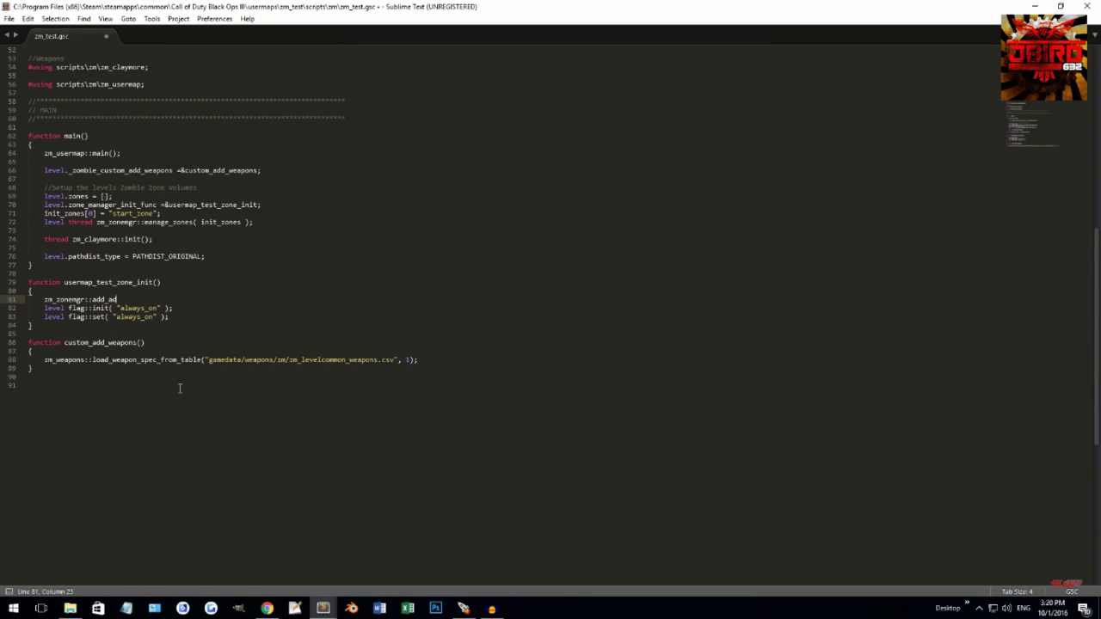
mouse_move(761, 374)
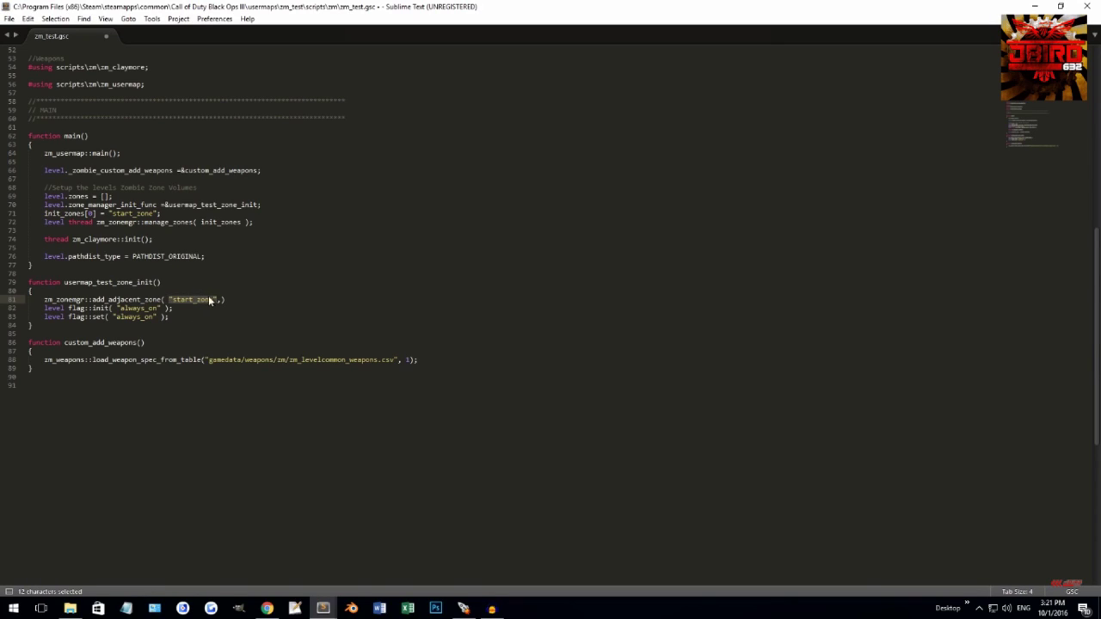
double_click(537, 270)
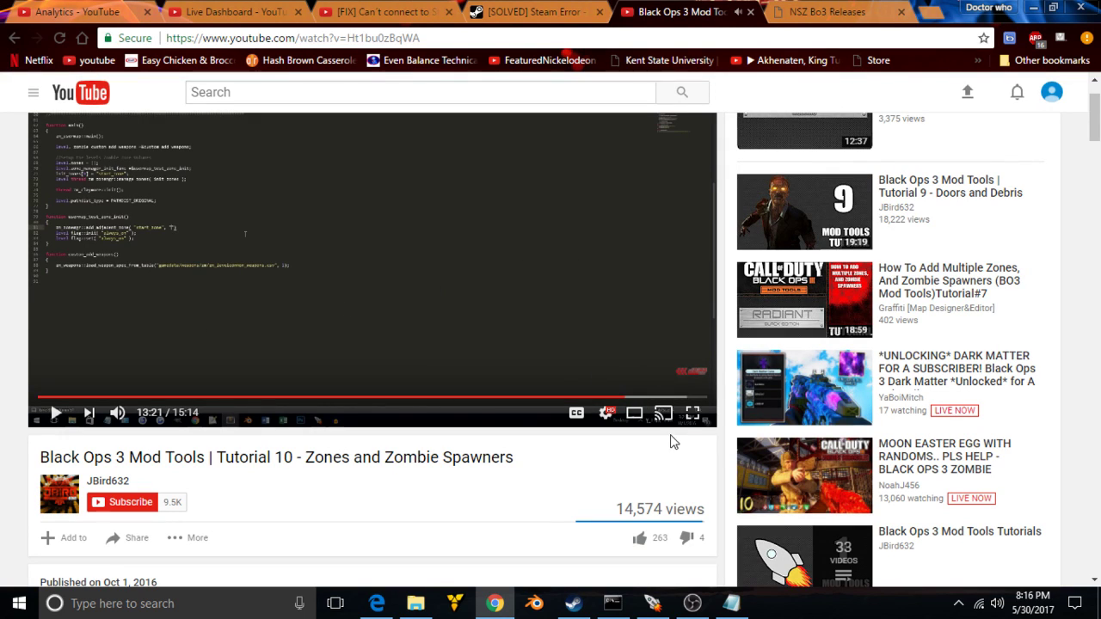
scroll(559, 421, "down", 3)
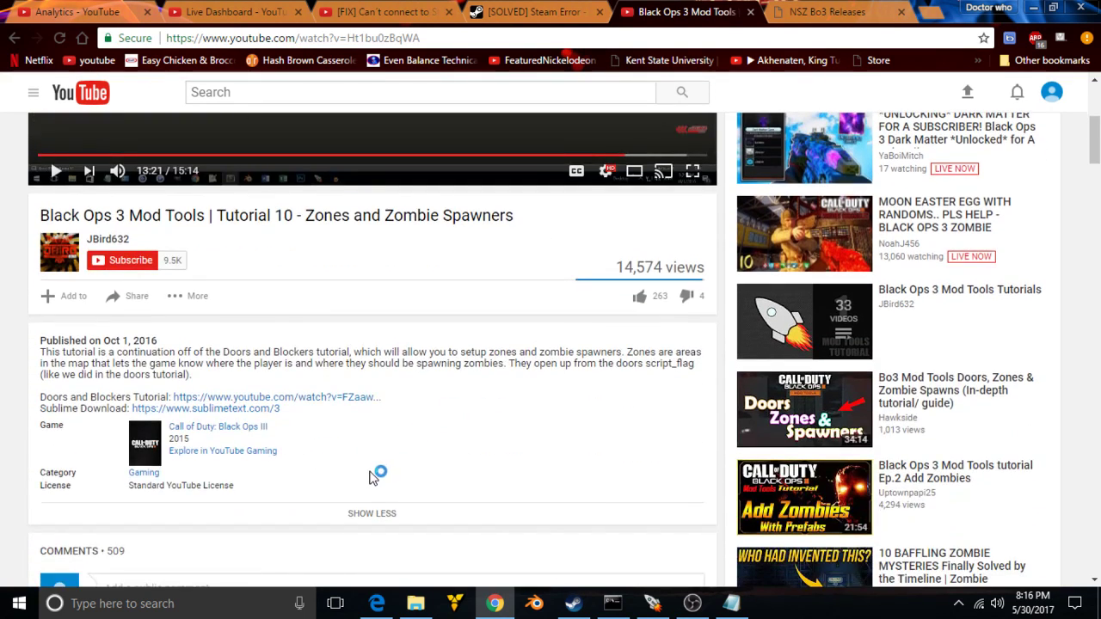
scroll(302, 405, "up", 4)
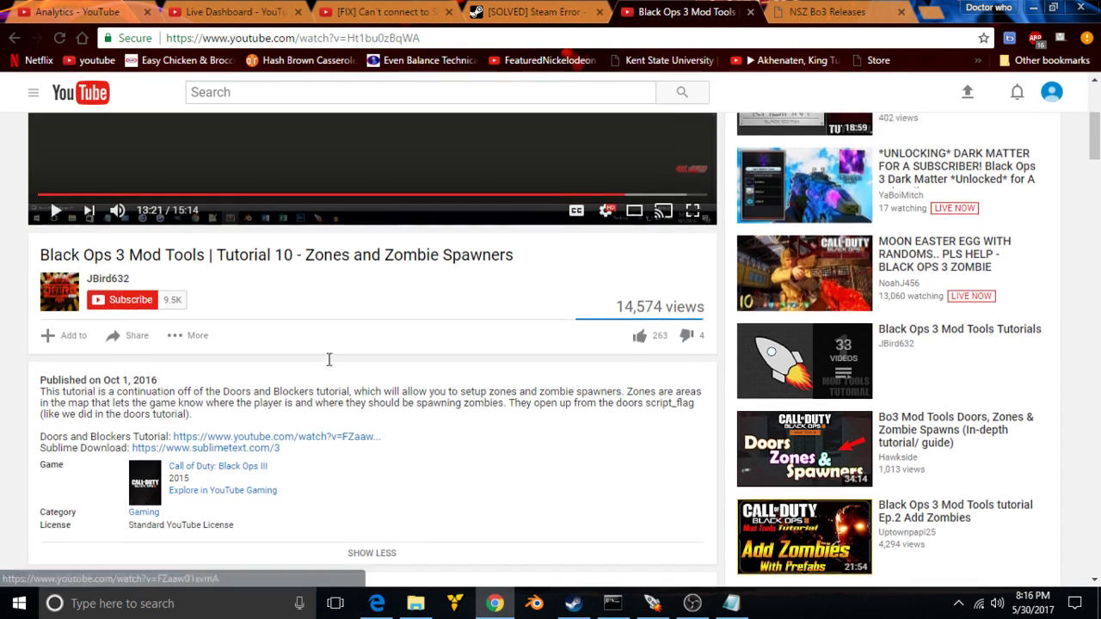
left_click(693, 493)
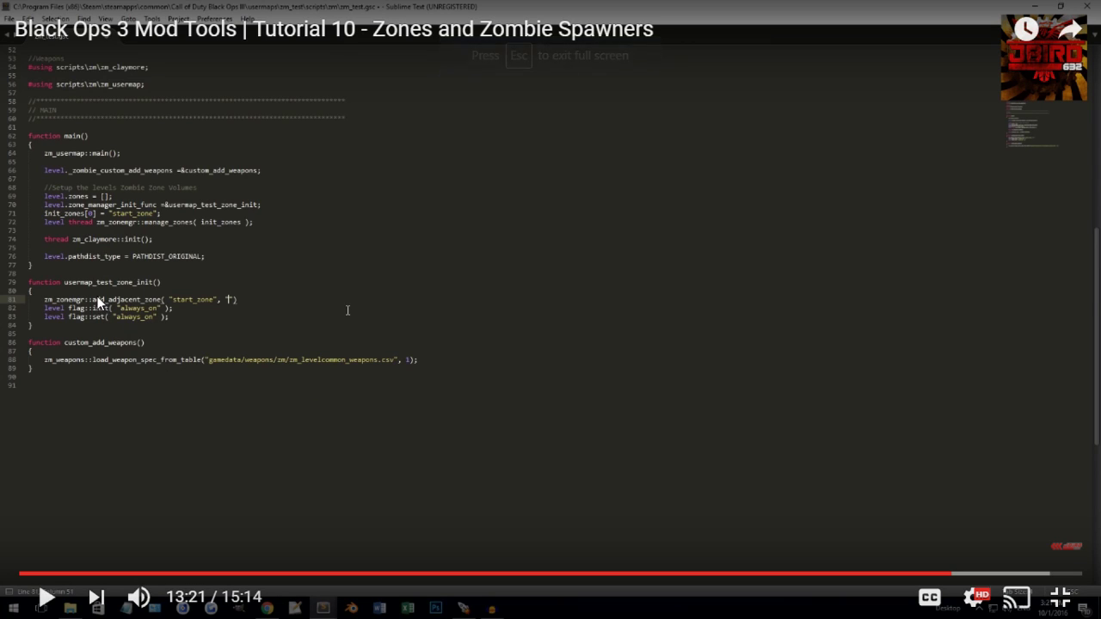
key("Escape")
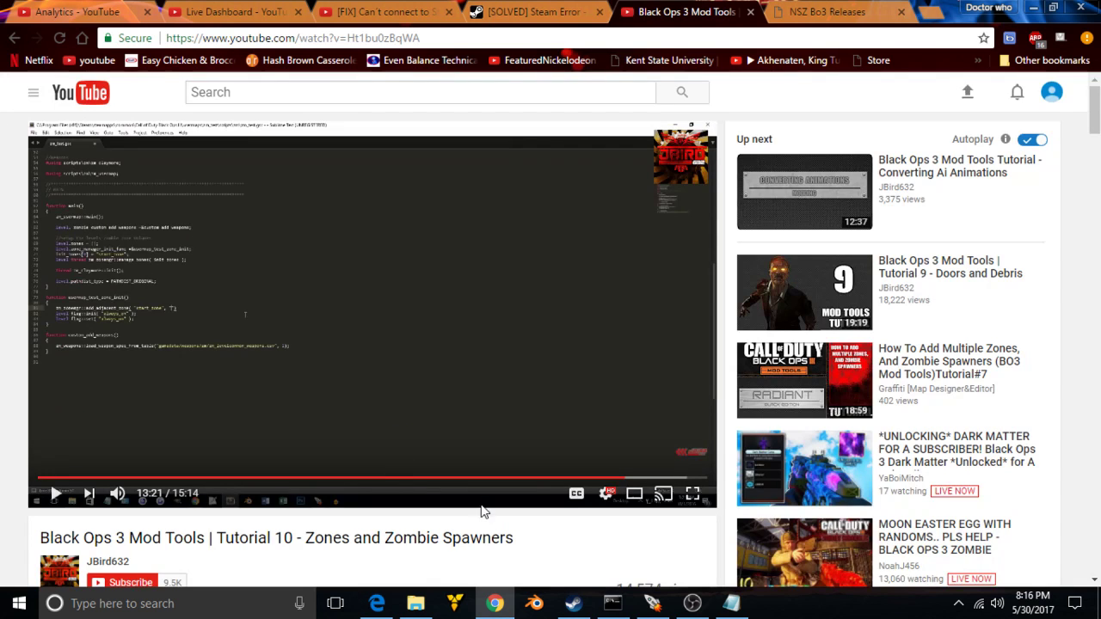
Switch to the zm_maze_runner script in Notepad and extend the zm_zonemgr:: line with add_adjacent_zone.
left_click(732, 603)
type("ad")
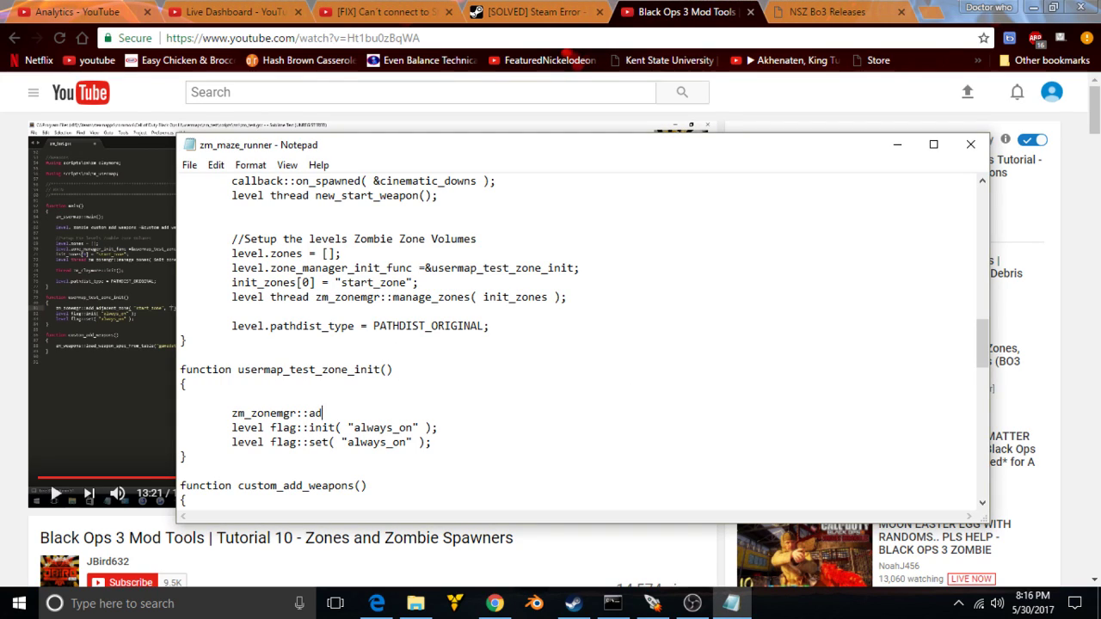
type("d_adje")
type("cent")
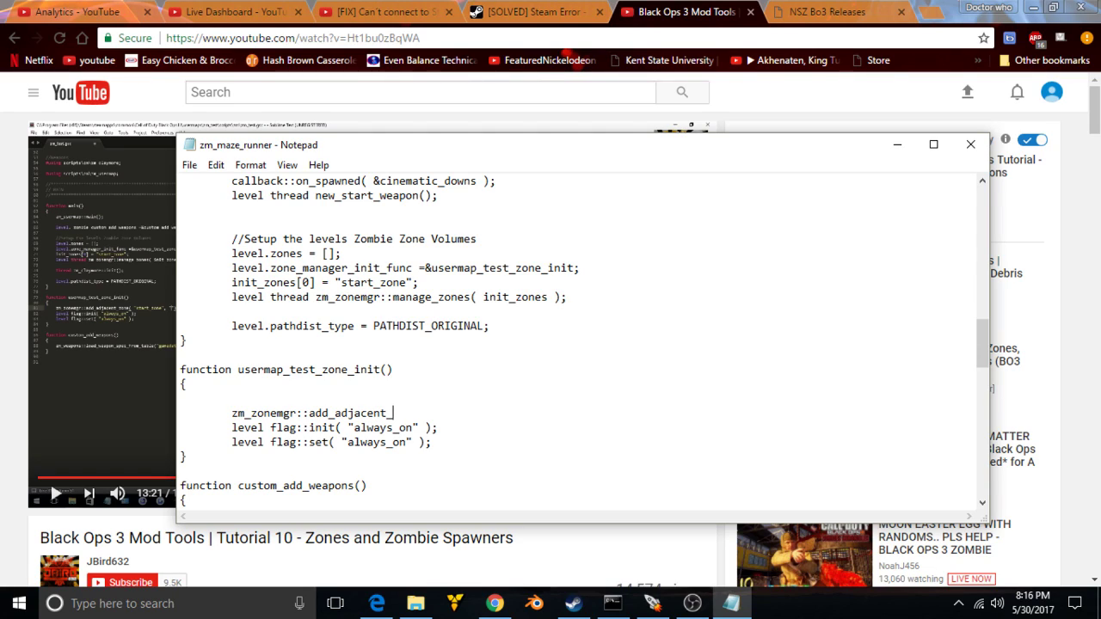
type("_zone")
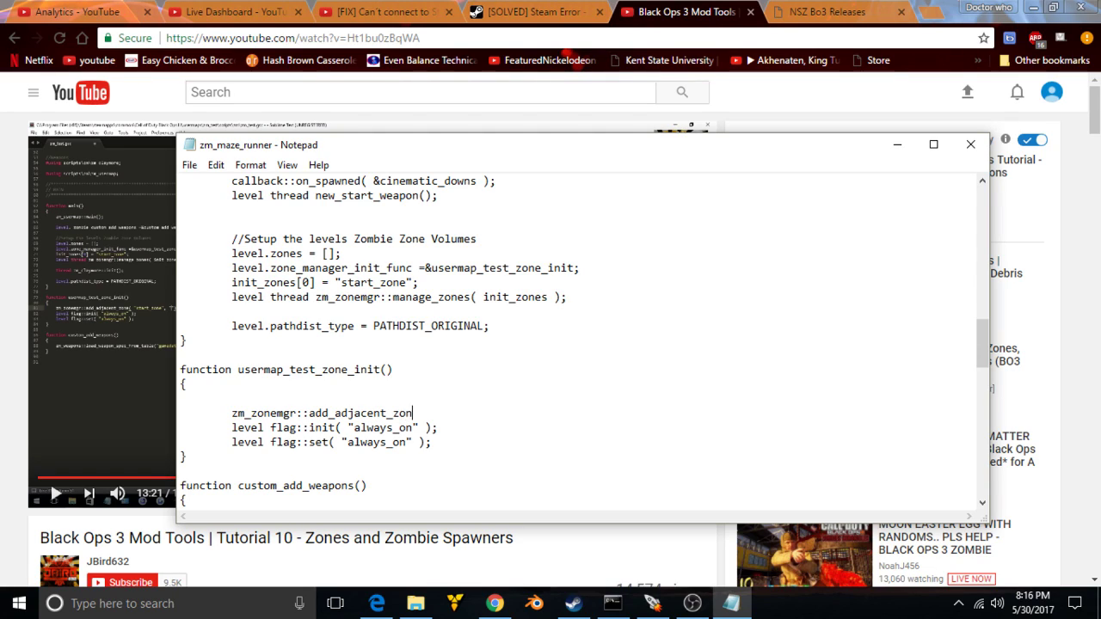
Open the parenthesis of the add_adjacent_zone call and enter "start_zone", as its first argument.
type("( \"s")
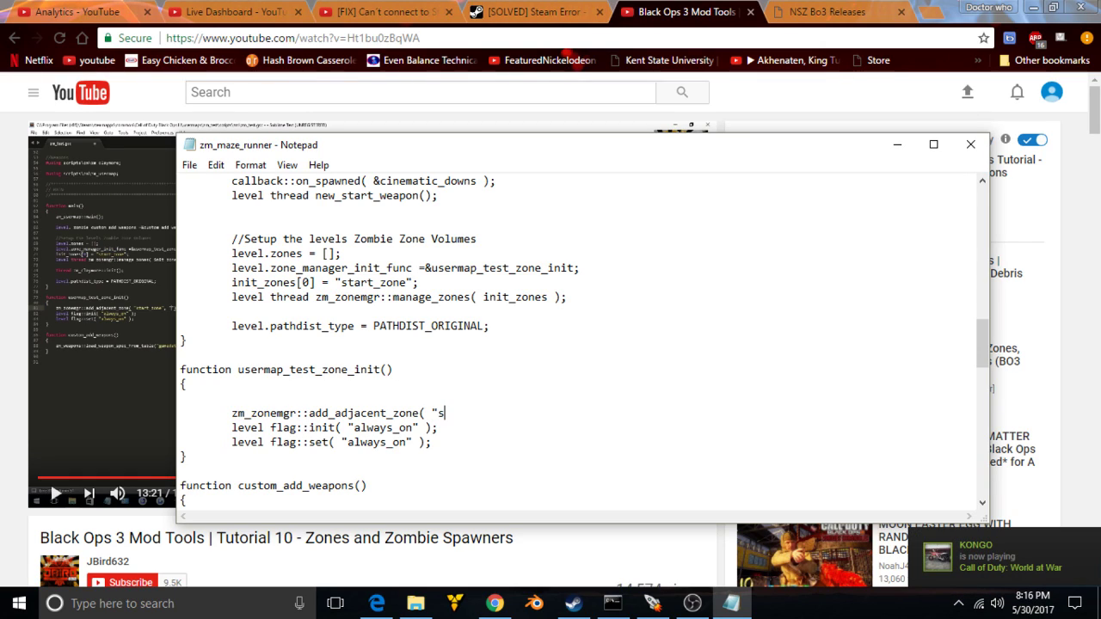
type("tart")
type("-z")
key("BackSpace")
key("BackSpace")
key("BackSpace")
key("BackSpace")
key("BackSpace")
type("ne")
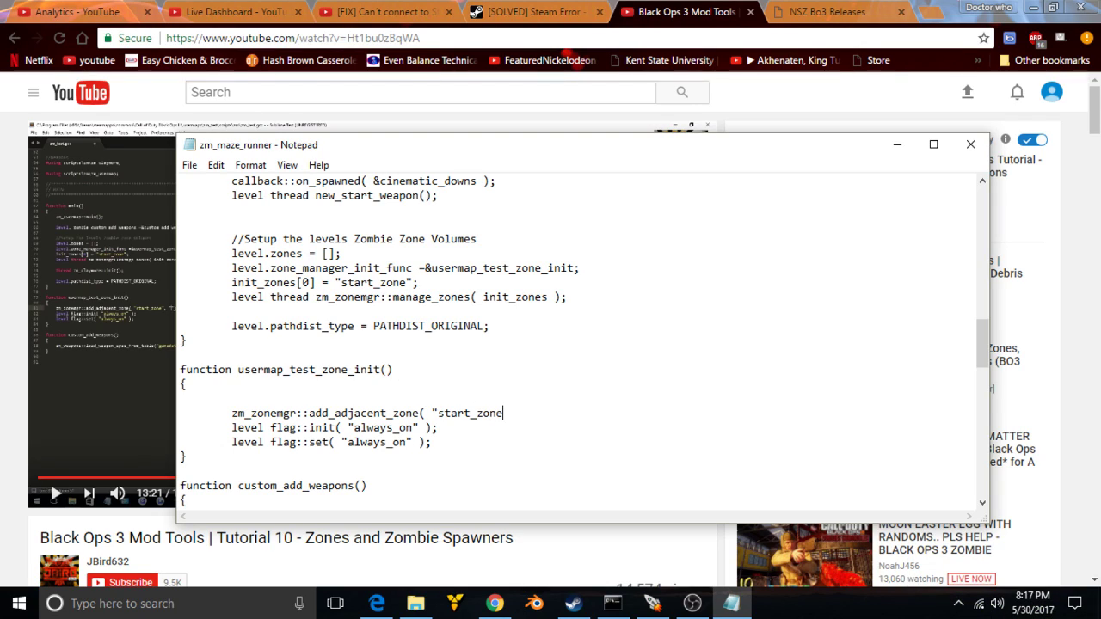
type("\",")
Return to the Tutorial 10 video and watch full screen how the remaining add_adjacent_zone arguments are written, pausing at the finished line.
left_click(573, 83)
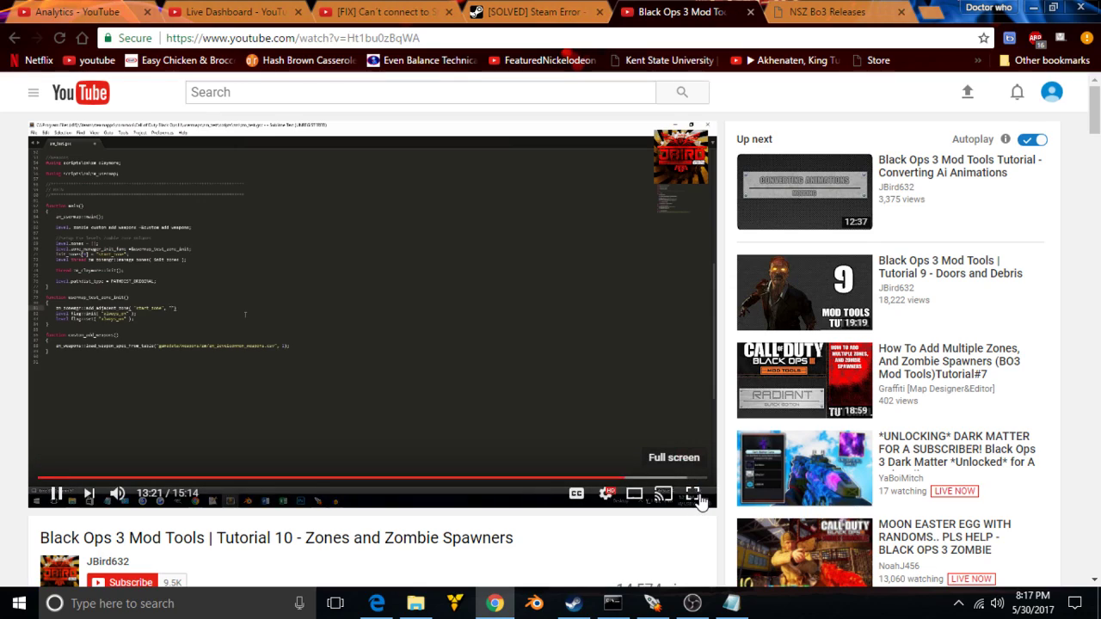
left_click(694, 498)
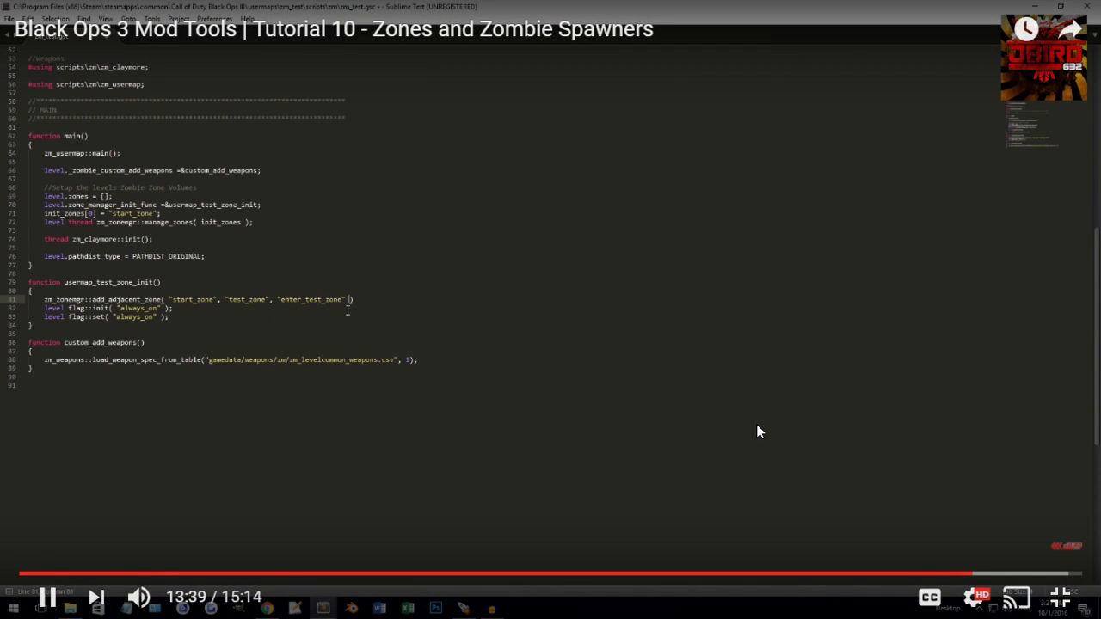
left_click(687, 472)
key("Escape")
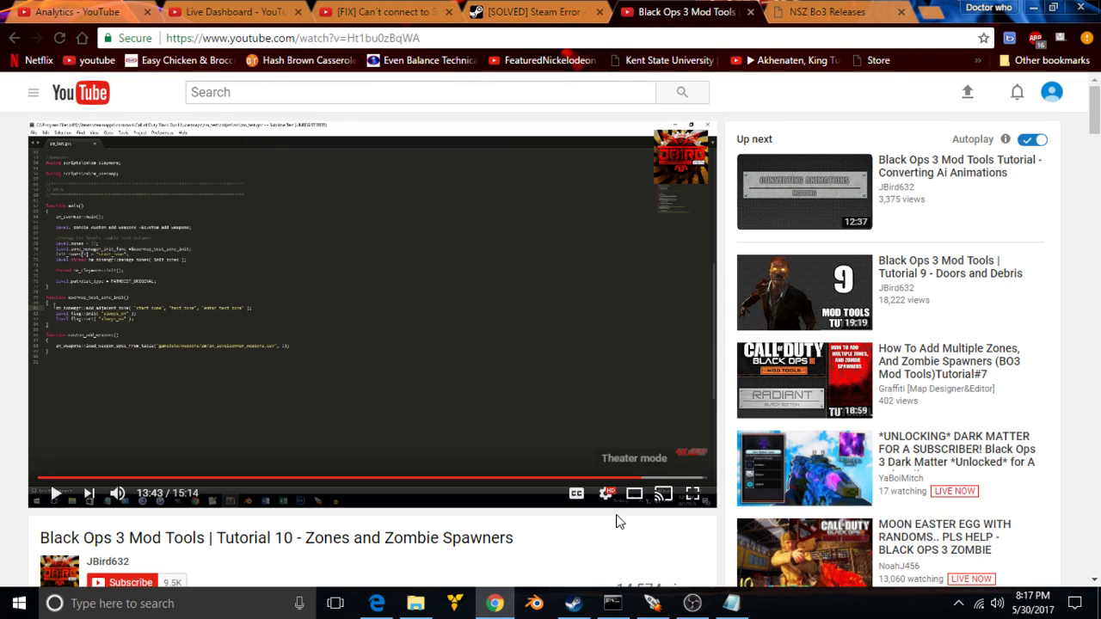
Complete the add_adjacent_zone call in the Notepad script with the arguments "zone_1", "enter_zone_1" and the closing );.
left_click(731, 603)
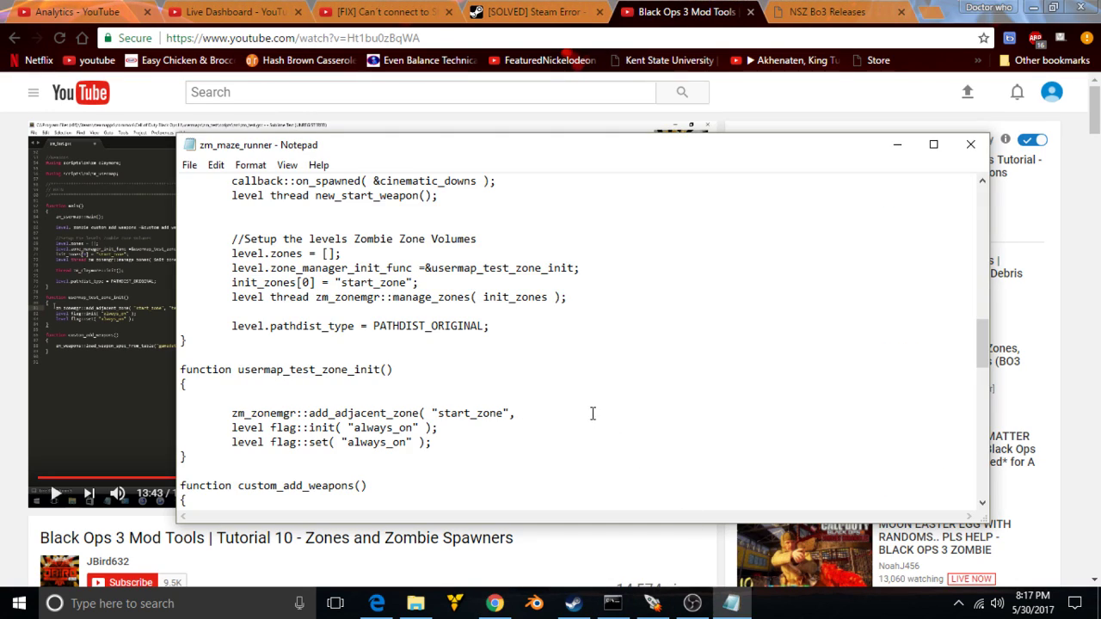
type("\"zone_1\"")
left_click_drag(319, 140, 451, 154)
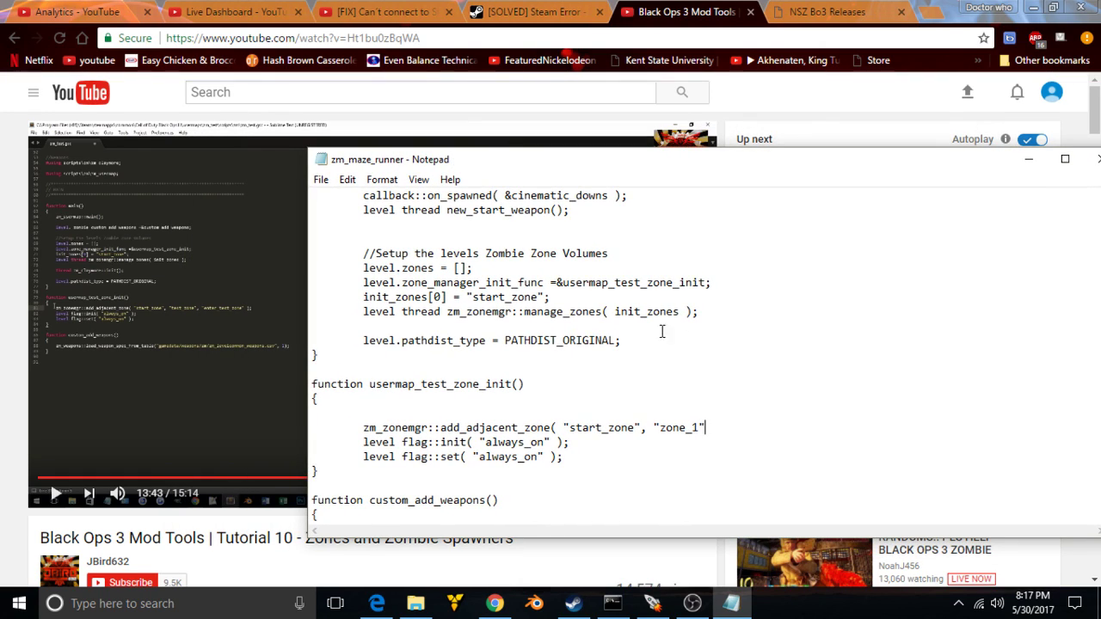
type(", \"zone_1\", \"enter_aone")
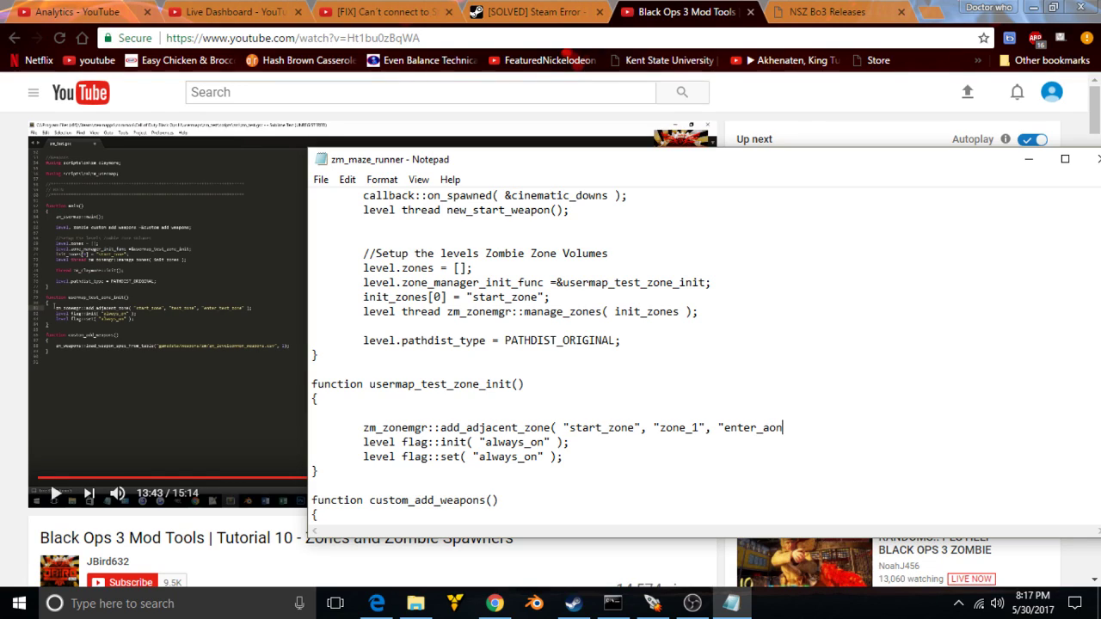
key("BackSpace")
key("BackSpace")
key("BackSpace")
key("BackSpace")
type("zone_1\" );")
Save the zm_maze_runner script and close Notepad.
left_click(320, 180)
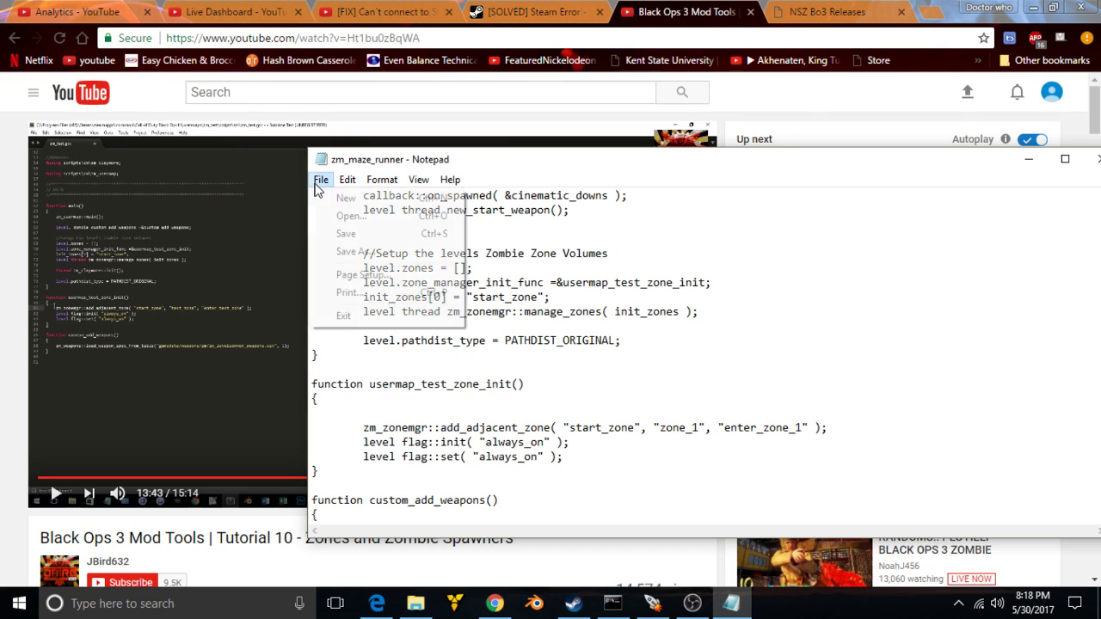
left_click(351, 234)
left_click_drag(918, 160, 777, 148)
left_click(983, 148)
Switch to the Black Ops III Mod Tools Launcher and cancel the running zm_maze_runner build.
left_click(652, 603)
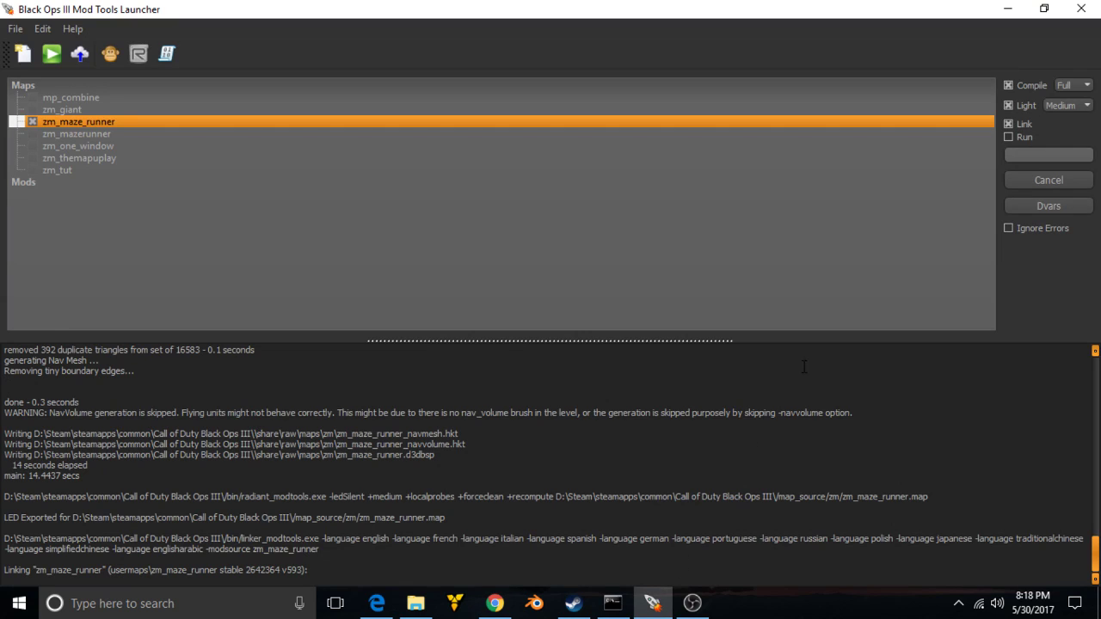
left_click(819, 388)
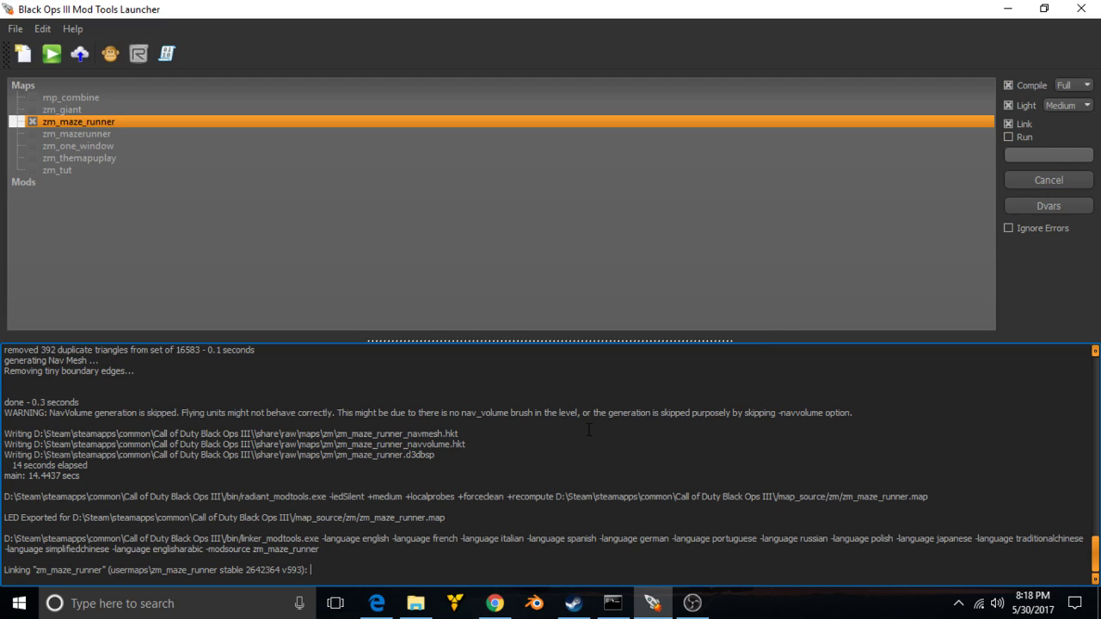
left_click(1047, 186)
left_click(1049, 179)
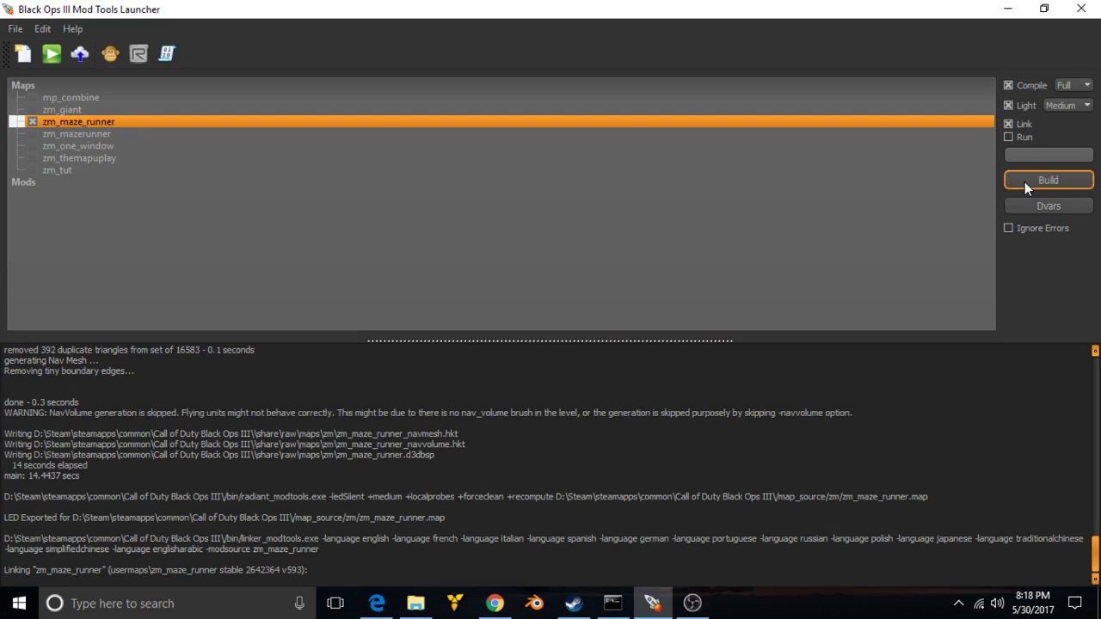
Switch to the YouTube Live Dashboard in Chrome and post the message "im officially retarded" in the live chat.
left_click(498, 604)
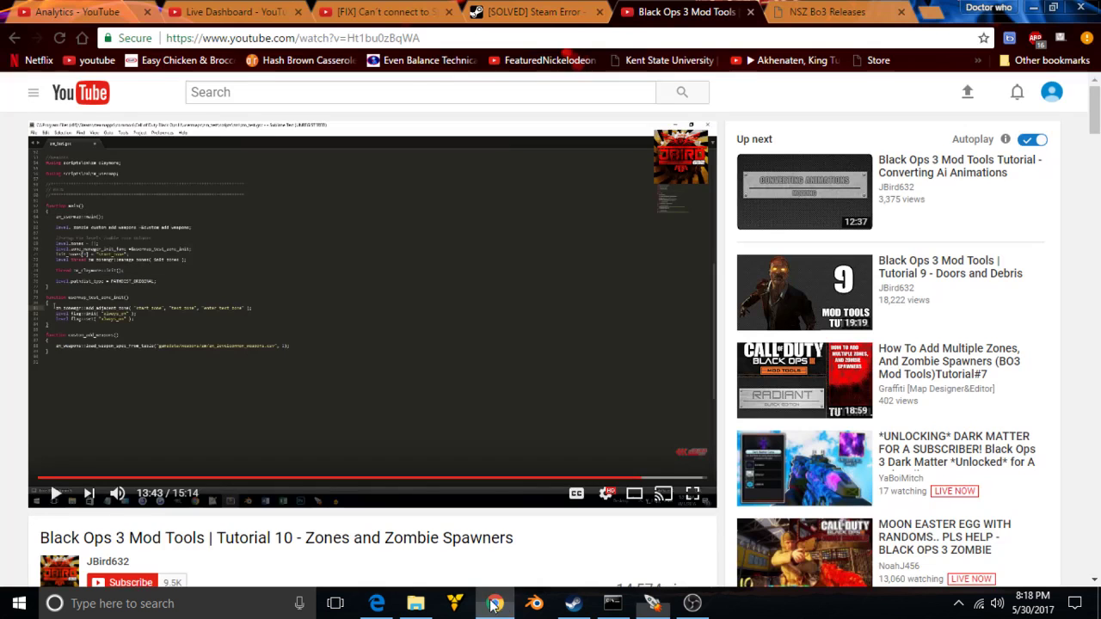
left_click(234, 11)
scroll(908, 516, "down", 3)
left_click(961, 419)
type("im oficia")
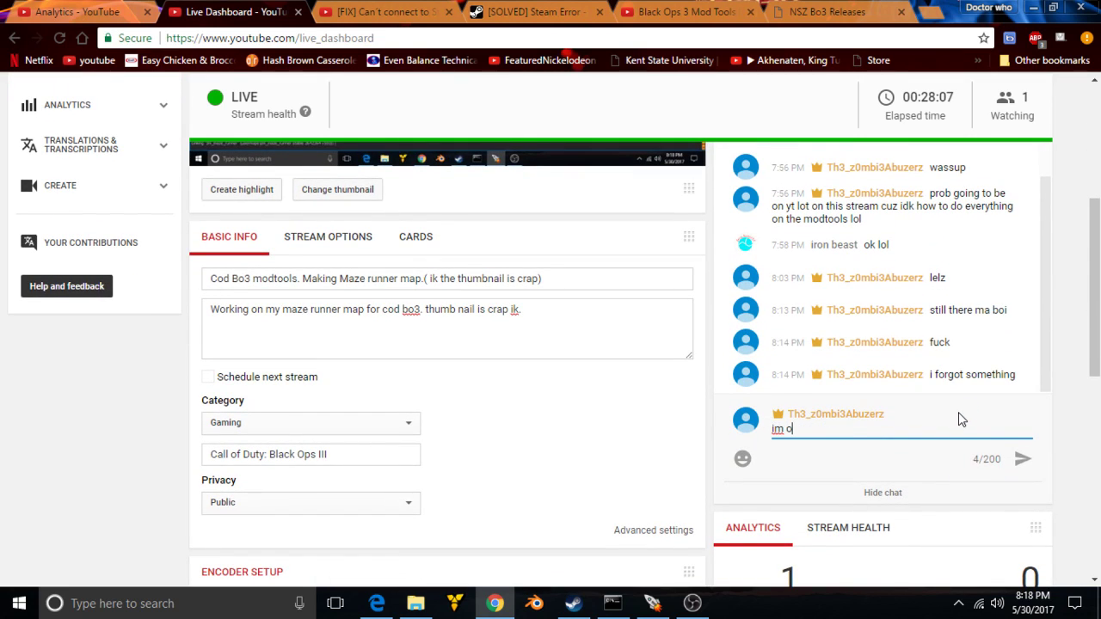
key("BackSpace")
key("BackSpace")
type("ci")
key("BackSpace")
key("BackSpace")
key("BackSpace")
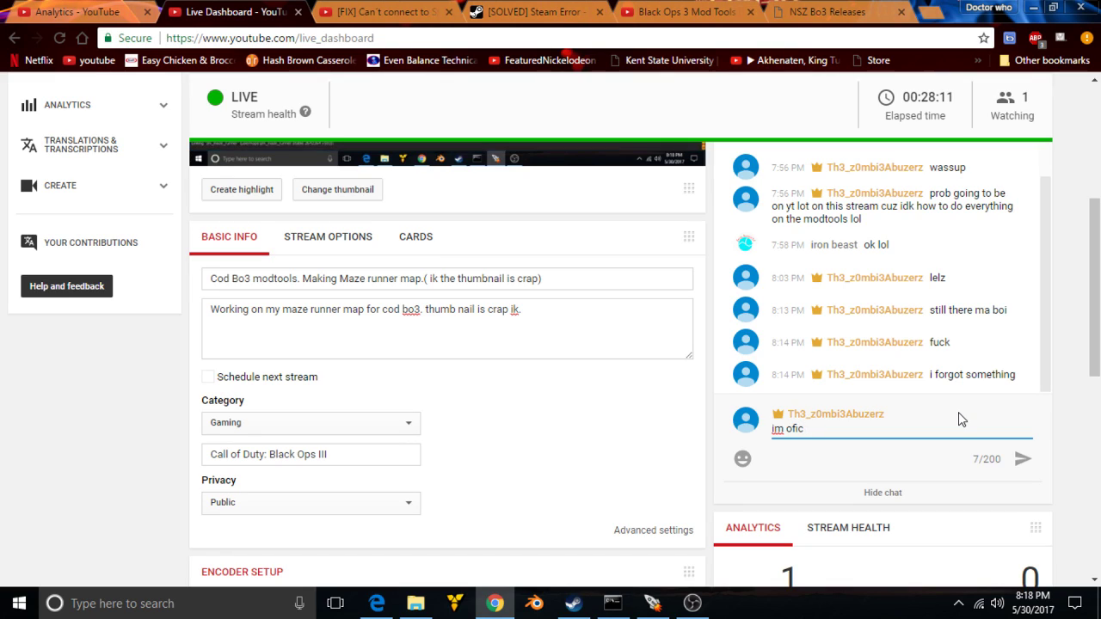
type("fi")
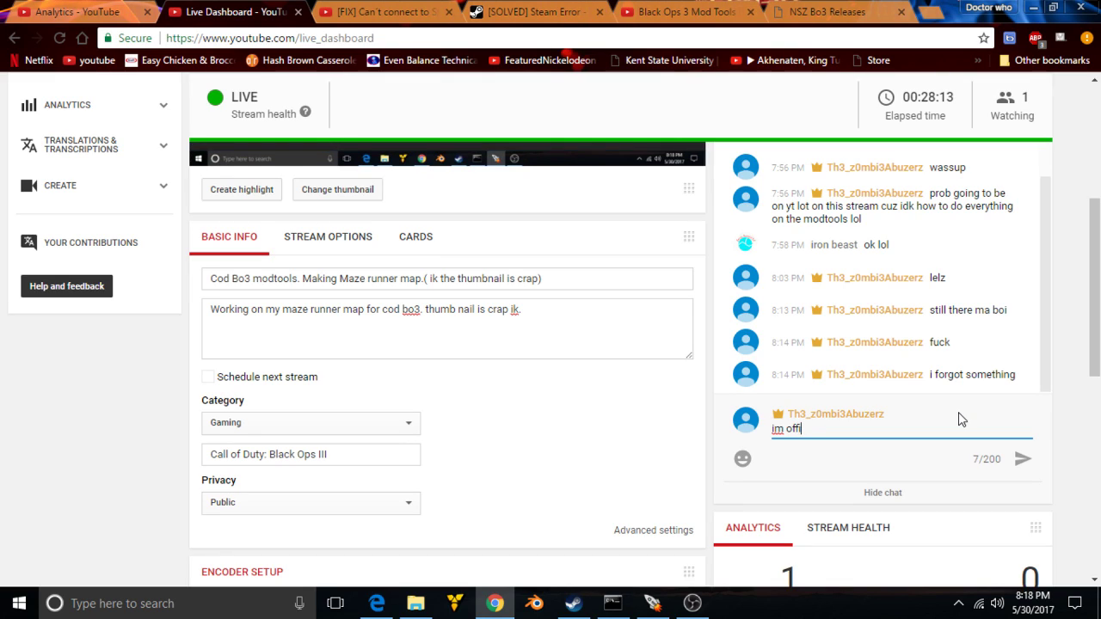
type("cially ret")
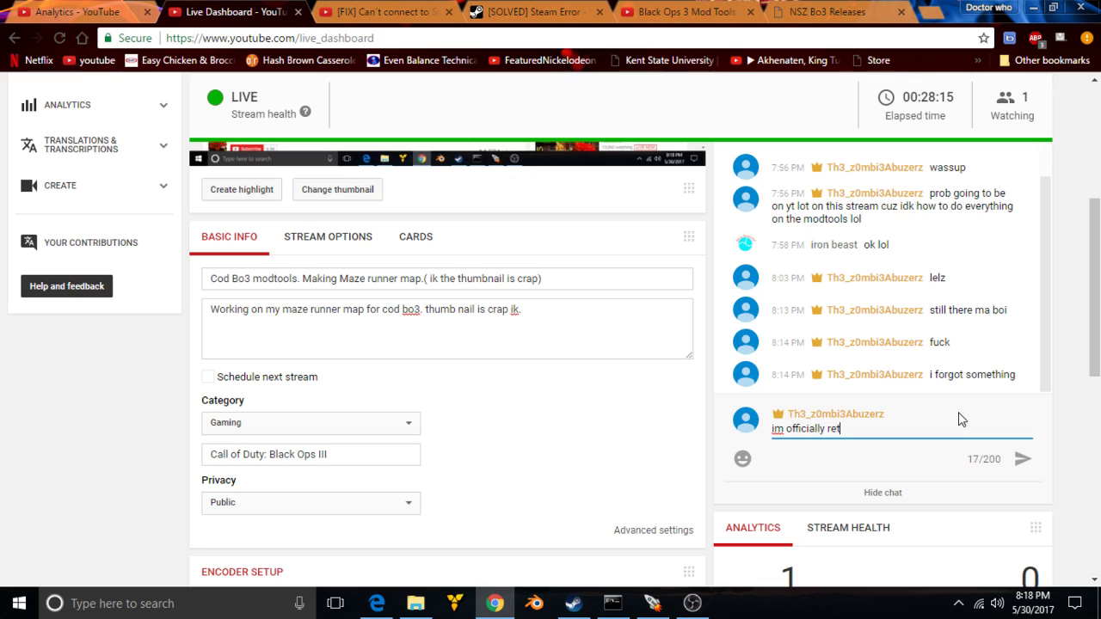
type("arded")
key("Return")
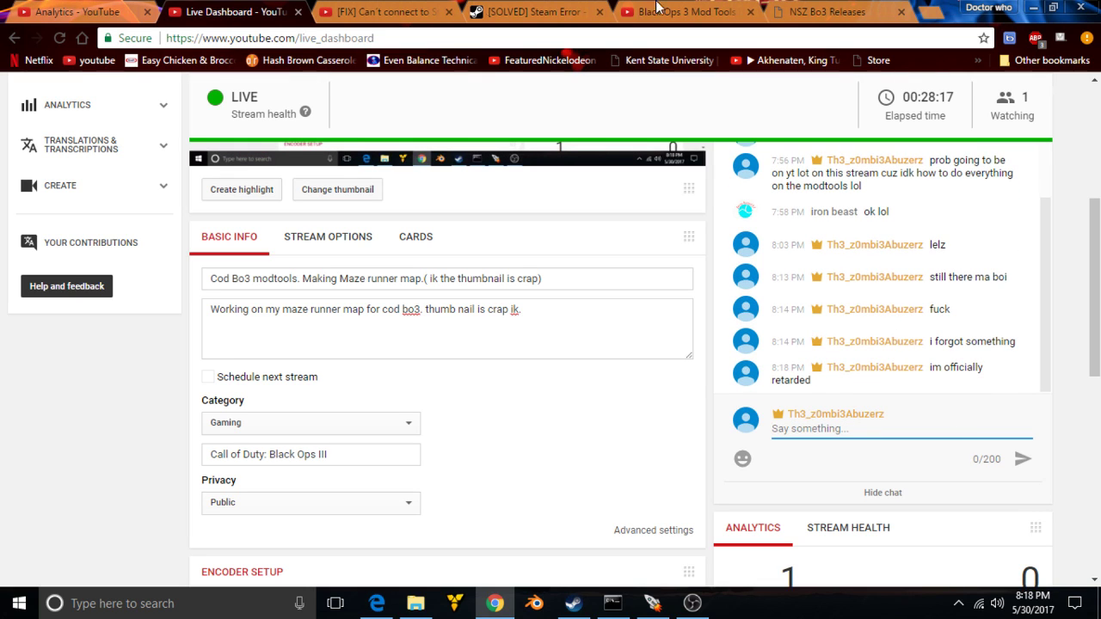
scroll(516, 435, "up", 4)
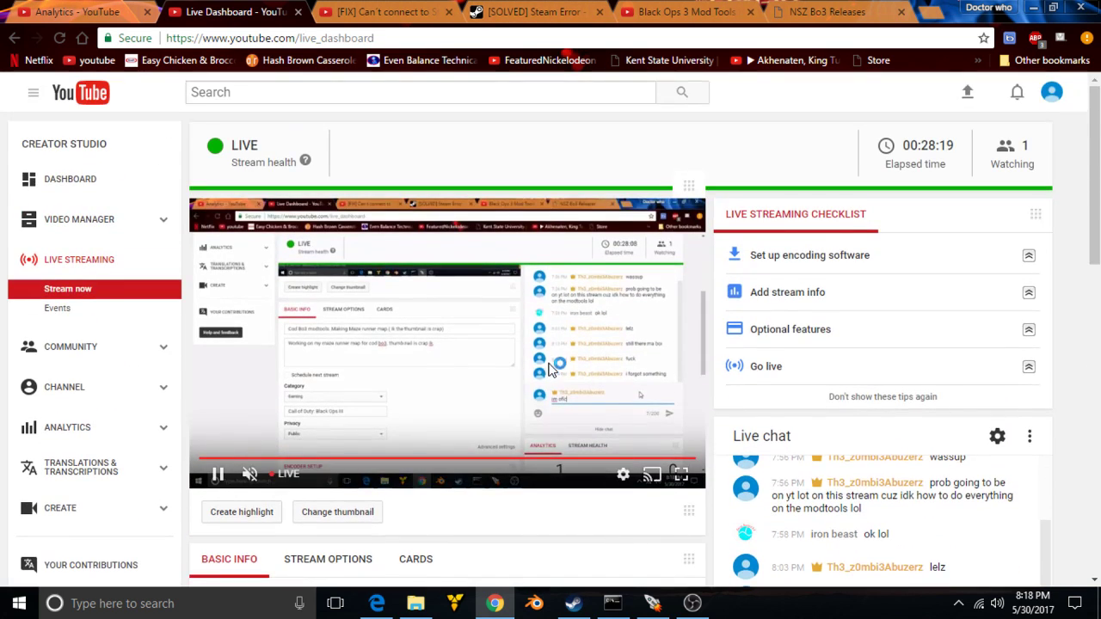
left_click(1031, 9)
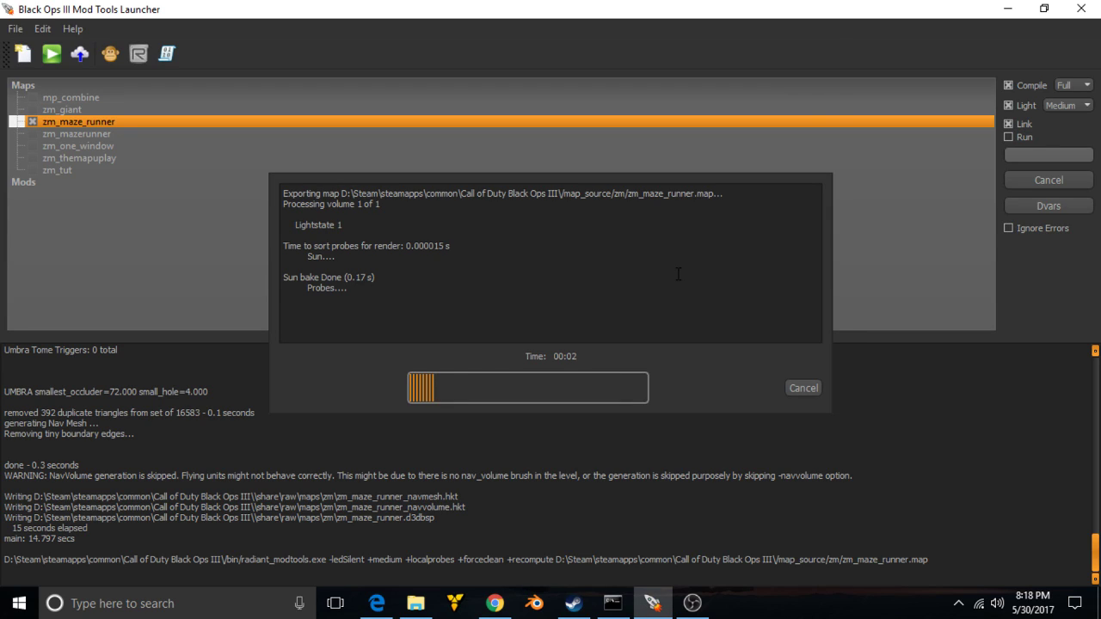
Reopen the Live Dashboard and post "brb gotta go potty" in the live chat, returning to the Mod Tools Launcher.
left_click(496, 603)
scroll(964, 431, "down", 3)
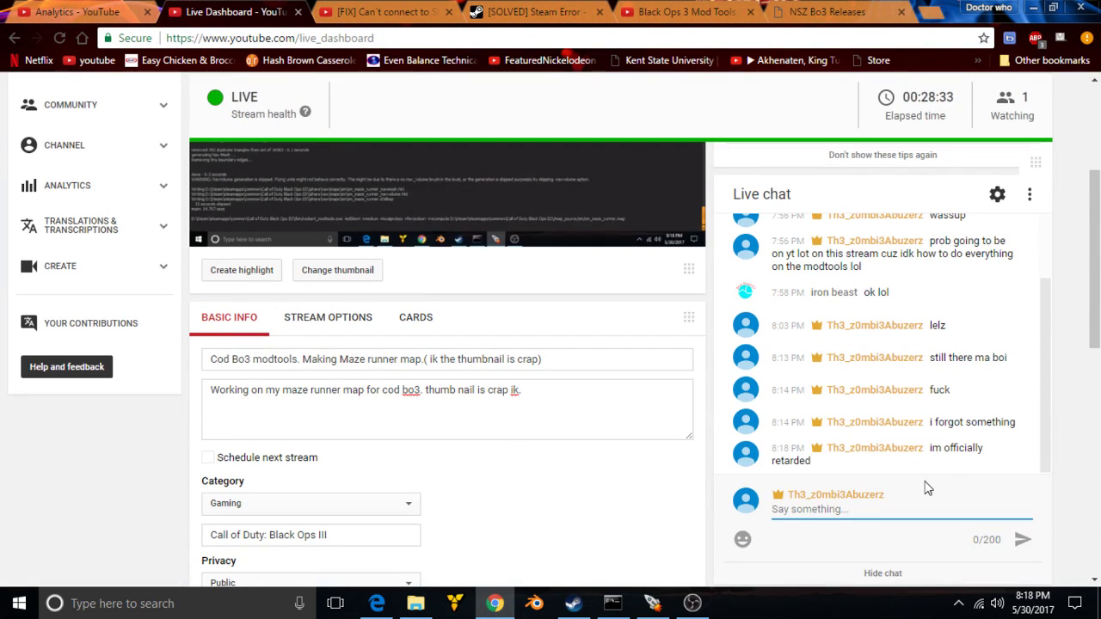
type("brb gotta go potty")
key("Return")
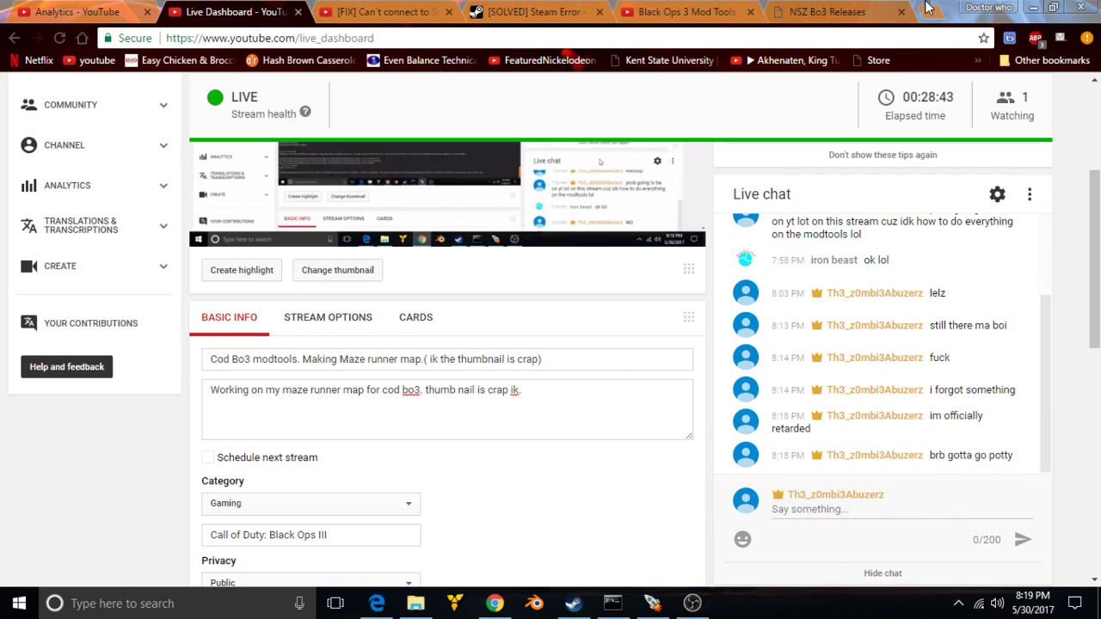
left_click(1033, 7)
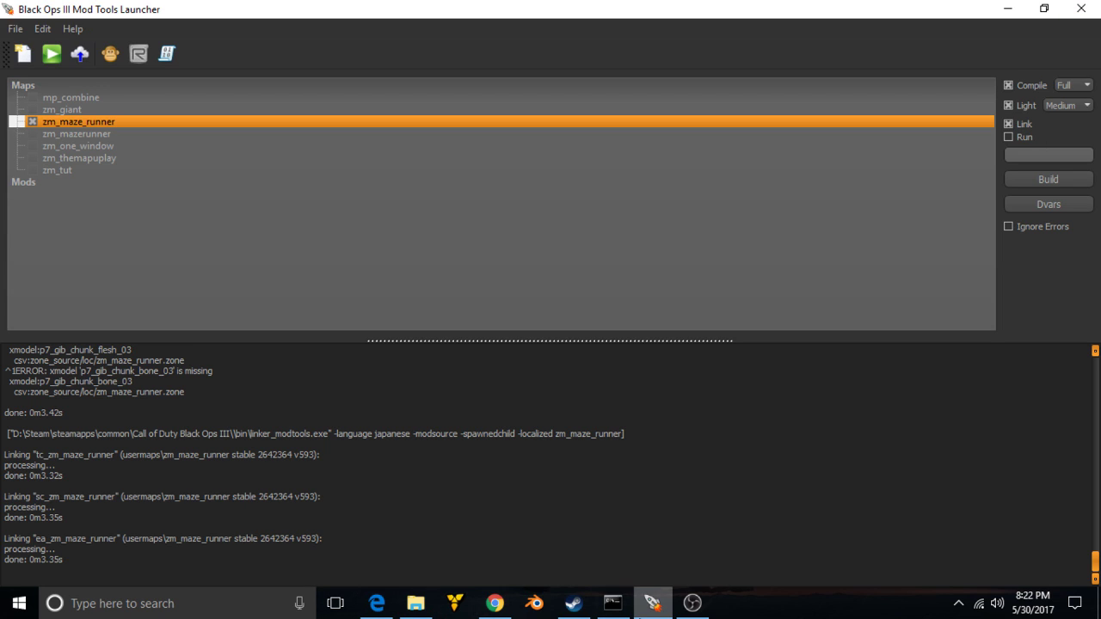
Look over the open browser pages, checking the live dashboard's chat and viewer analytics and the channel's comment analytics.
left_click(495, 603)
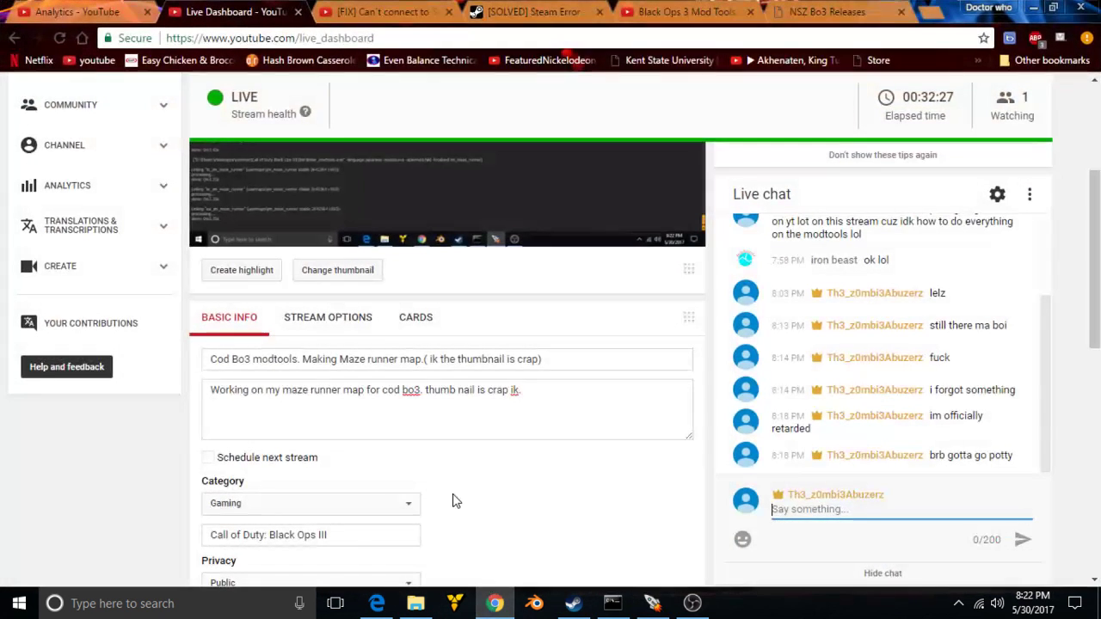
left_click(402, 12)
left_click(516, 12)
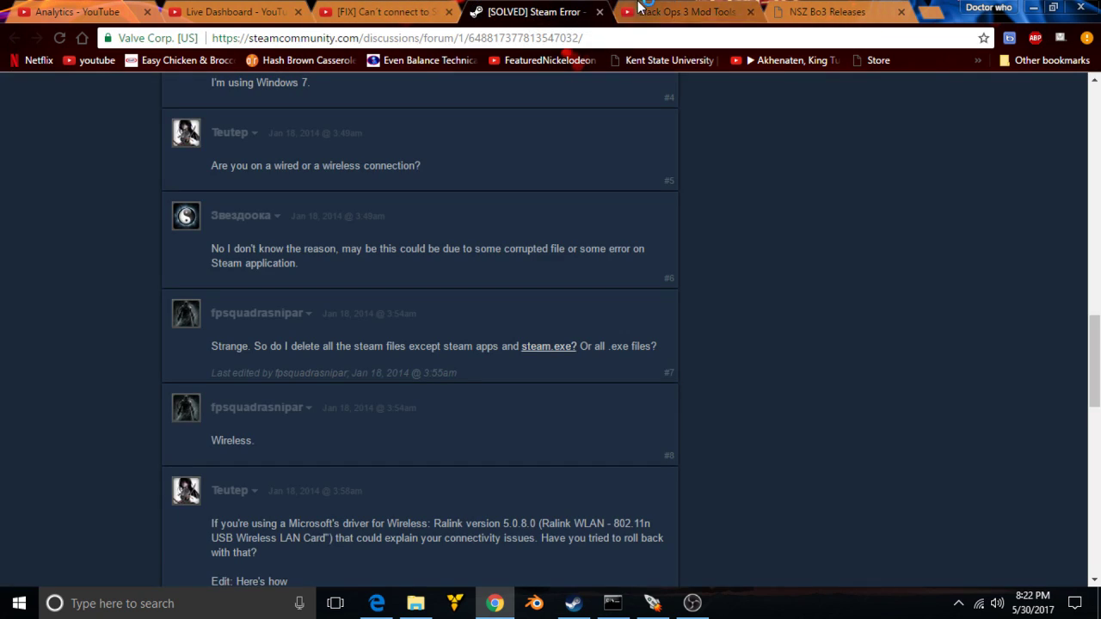
left_click(680, 12)
left_click(298, 7)
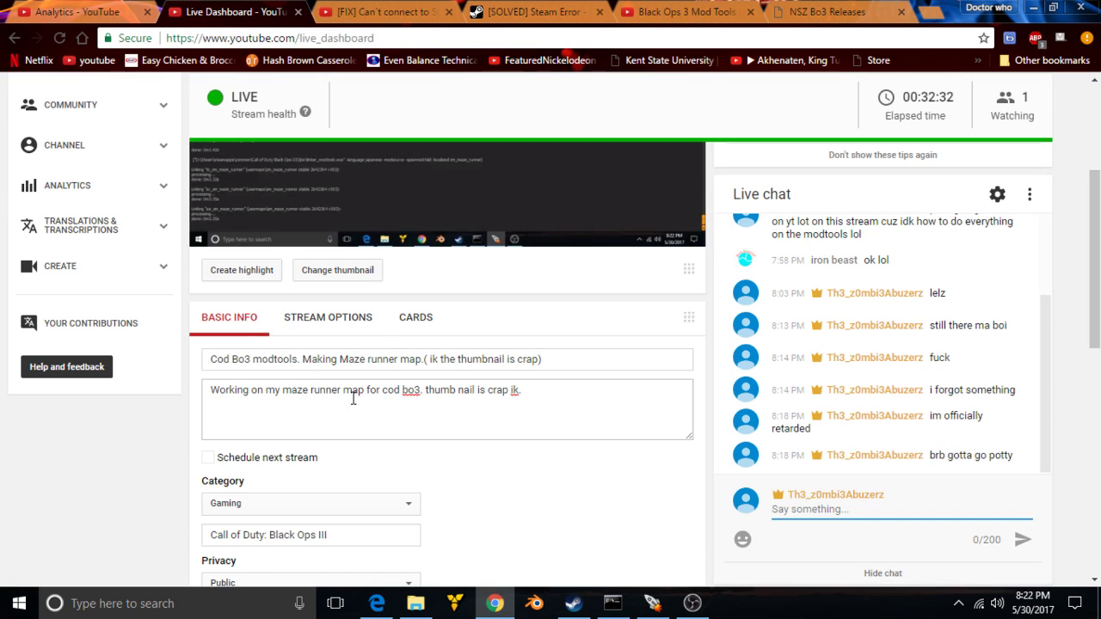
scroll(841, 484, "down", 1)
scroll(592, 530, "down", 3)
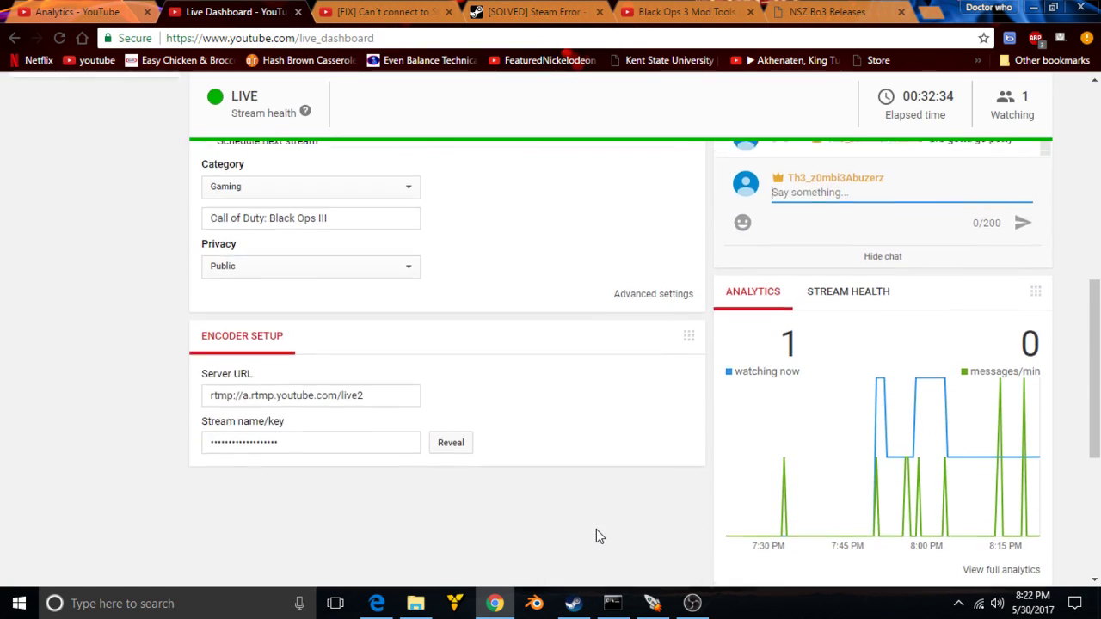
scroll(570, 486, "up", 5)
left_click(78, 12)
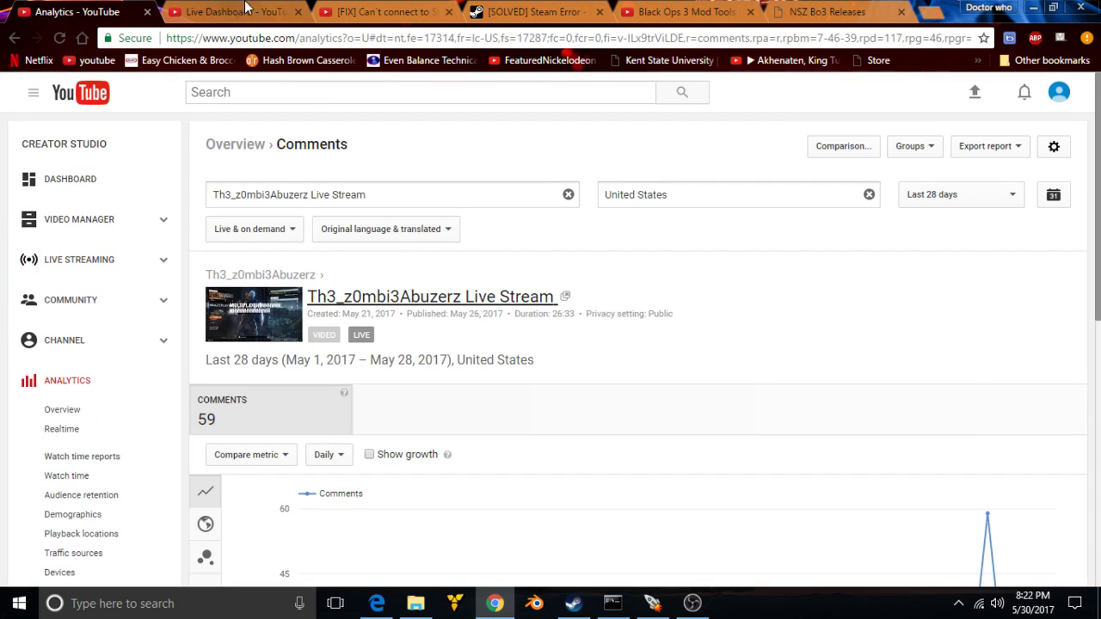
left_click(1033, 8)
Run the built zm_maze_runner map in the game from the Mod Tools Launcher.
left_click(392, 489)
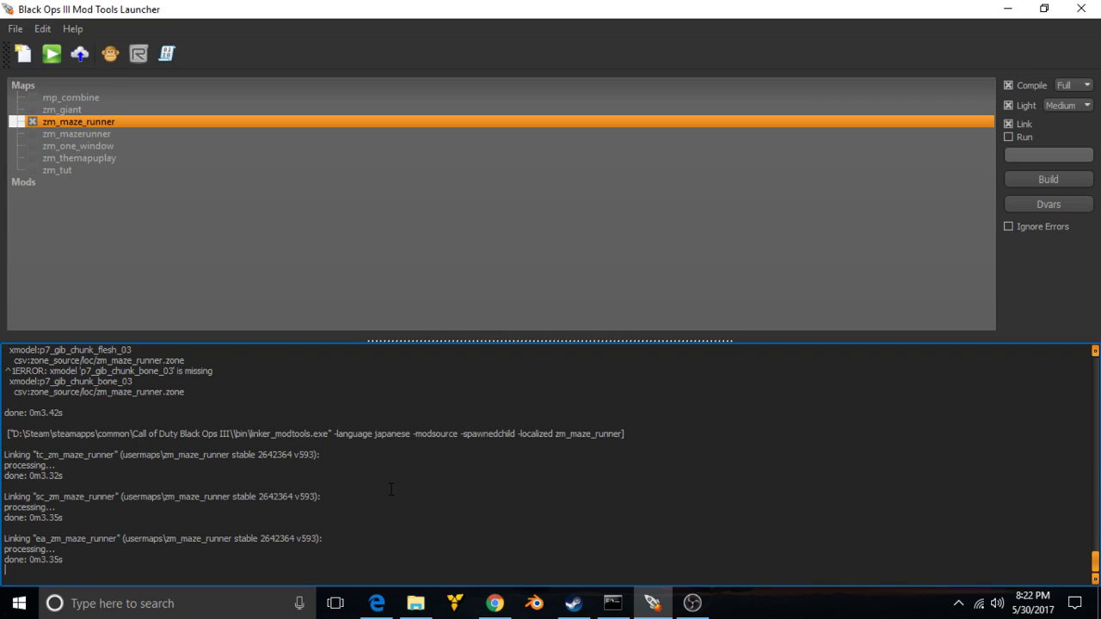
scroll(392, 490, "up", 1)
left_click(803, 229)
right_click(453, 122)
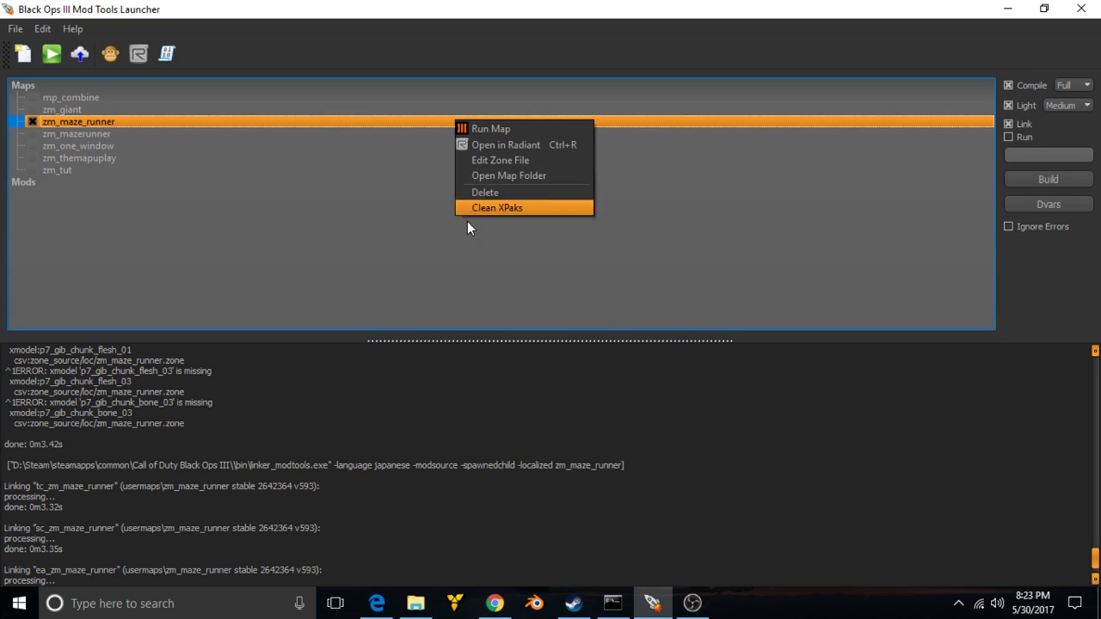
left_click(523, 127)
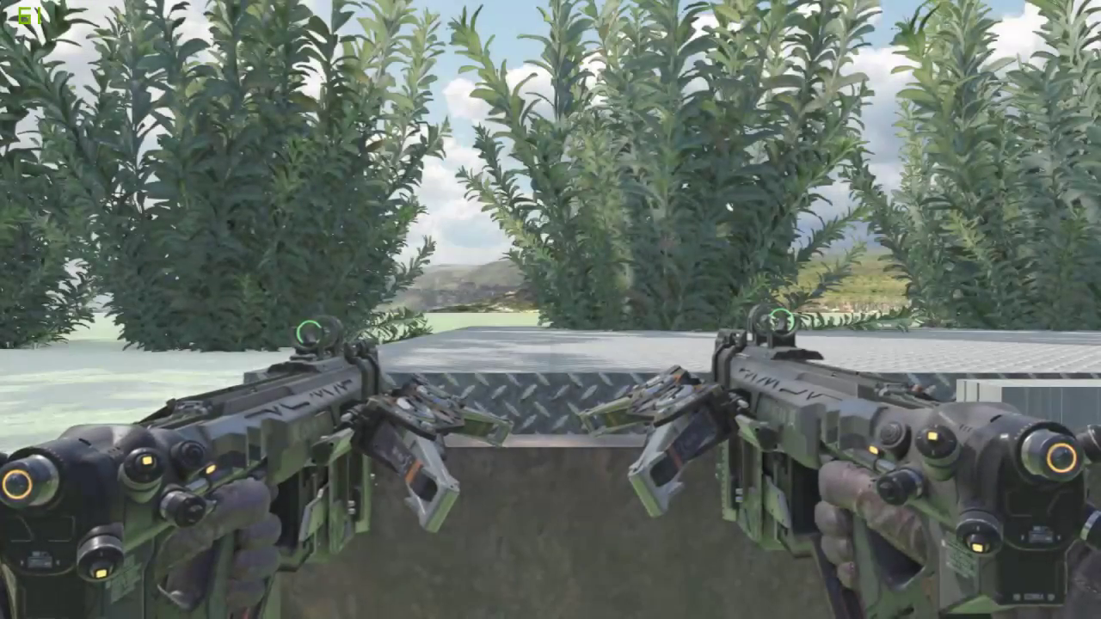
Climb the steps out of the starting pit and buy Quick Revive from the machine beside the fence.
key("s")
key("d")
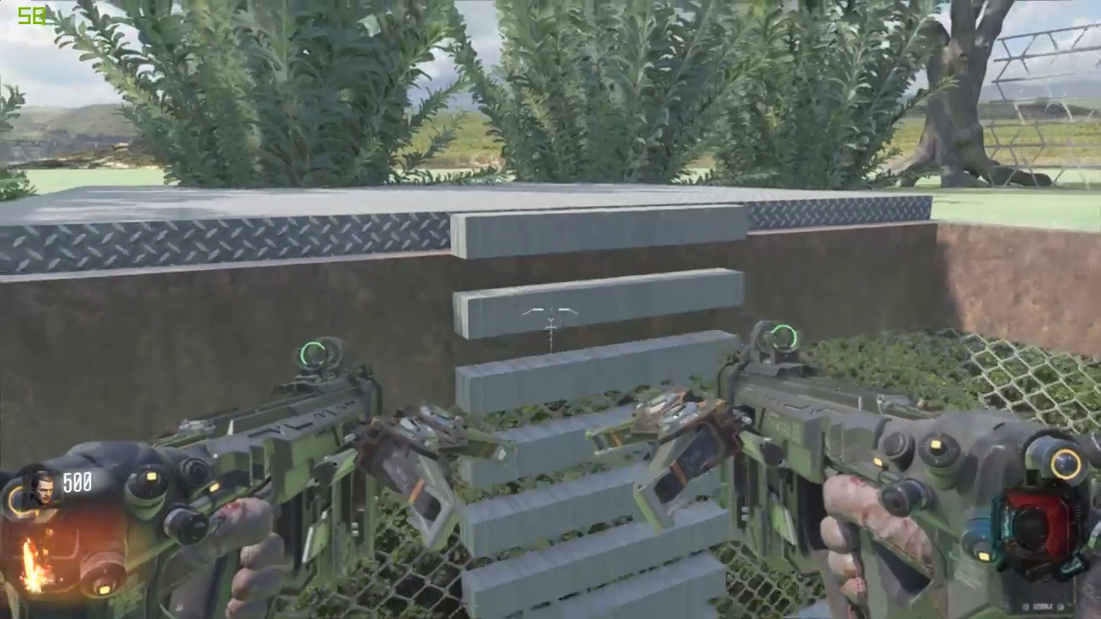
key("w")
key("space")
key("w")
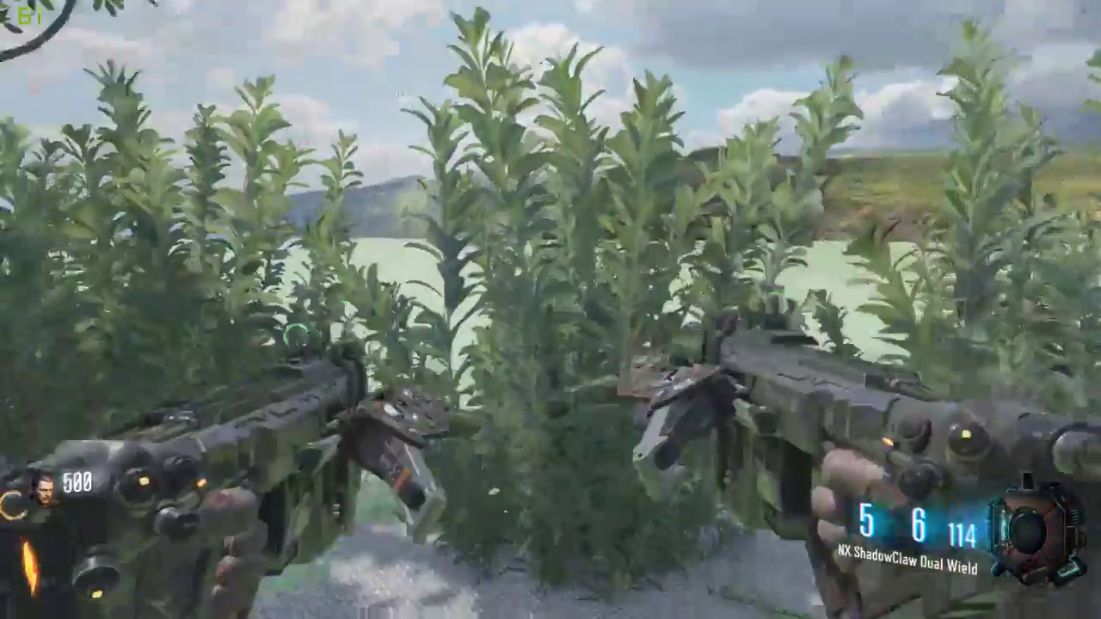
key("w")
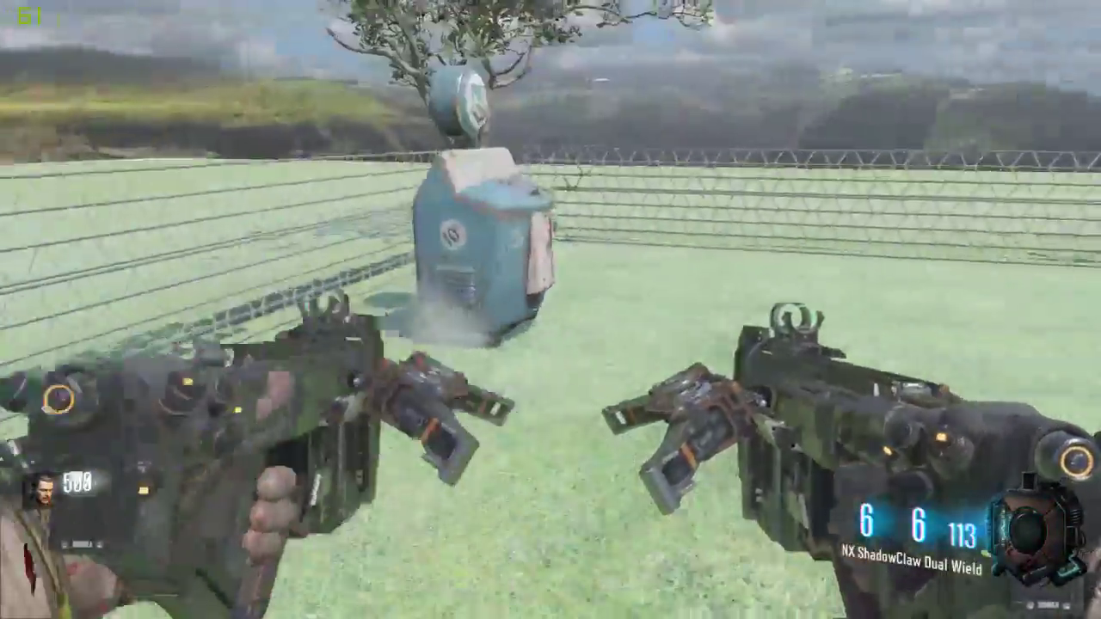
key("f")
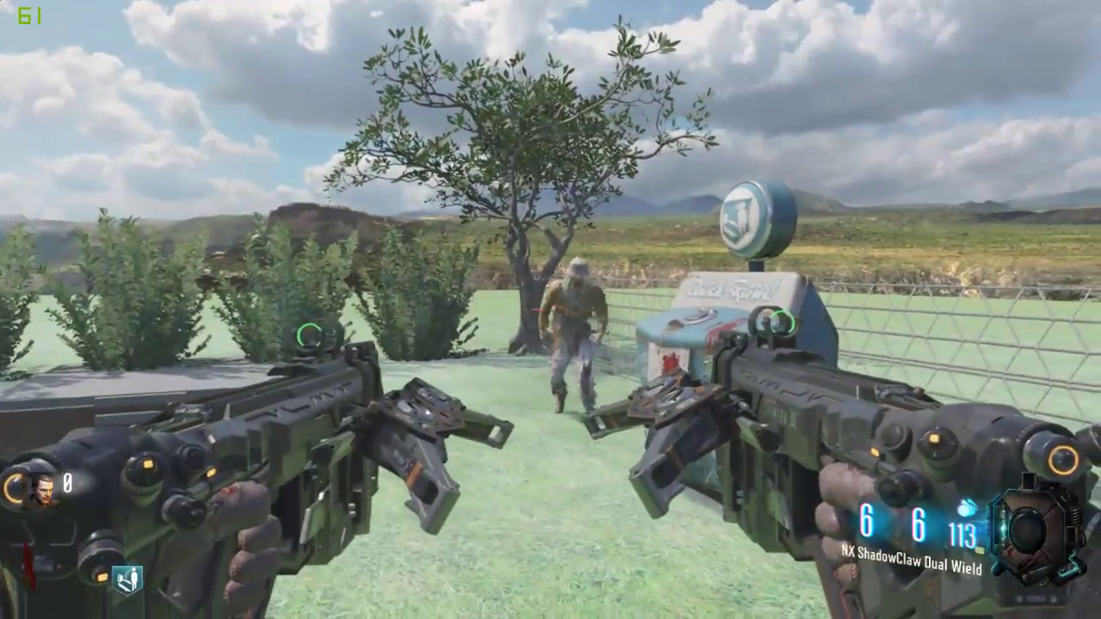
Shoot the first zombies around Quick Revive and the mystery box with the NX ShadowClaw Dual Wield, reloading between kills.
left_click(551, 310)
key("r")
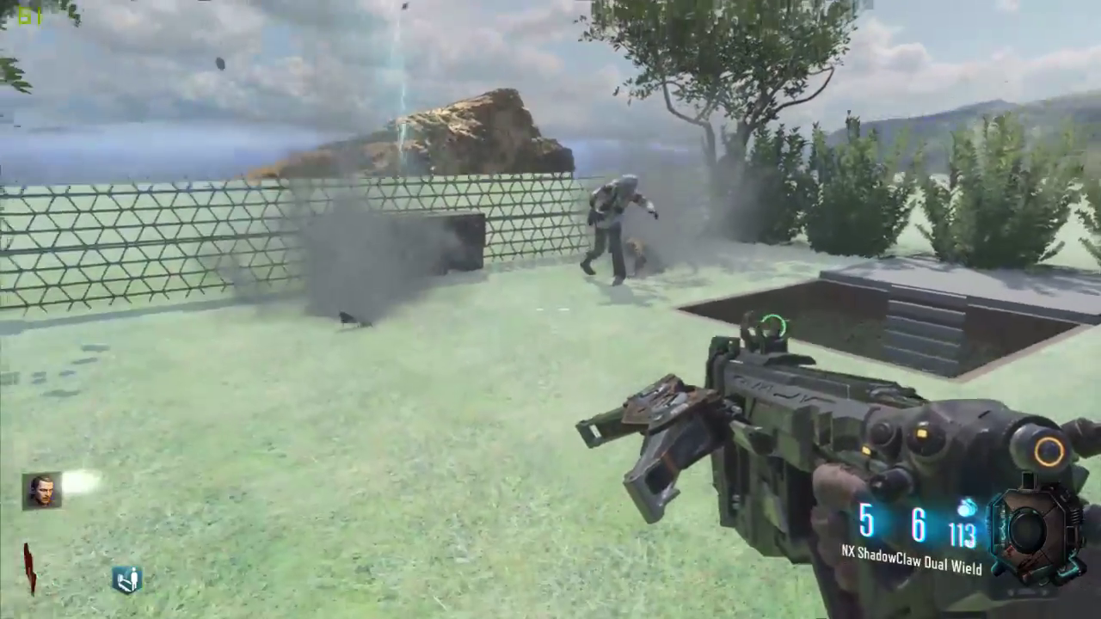
left_click(551, 310)
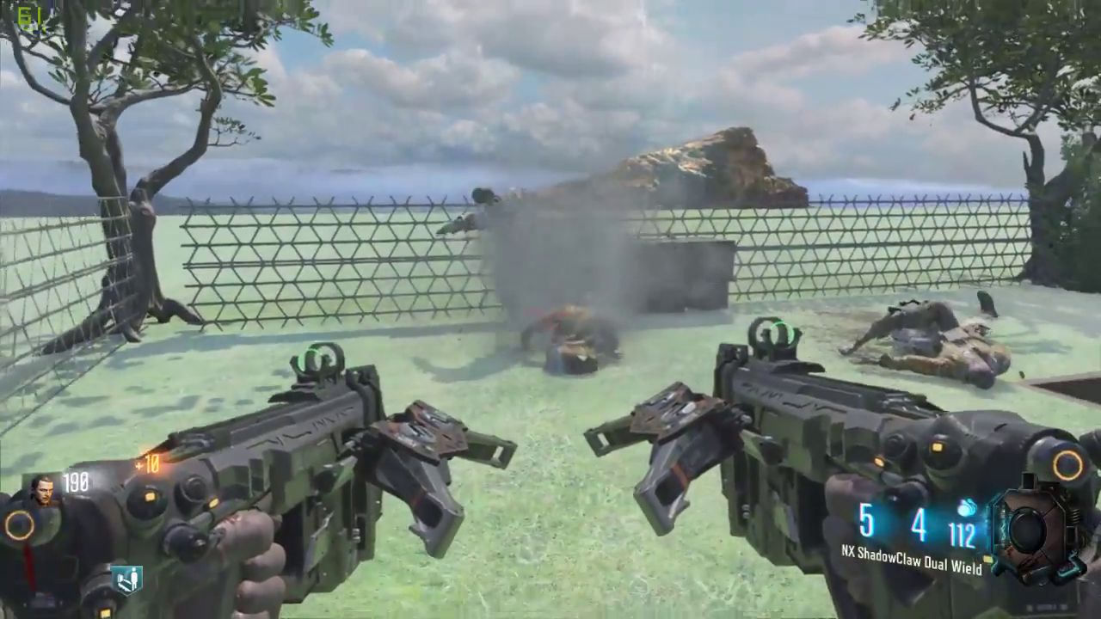
left_click(550, 309)
left_click(550, 310)
key("r")
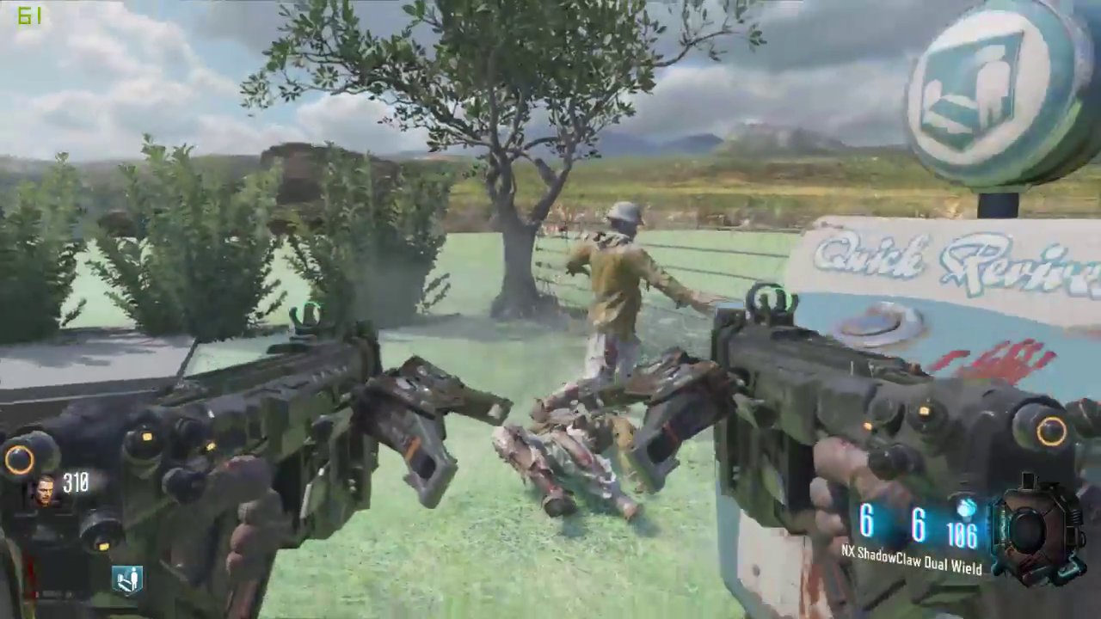
key("r")
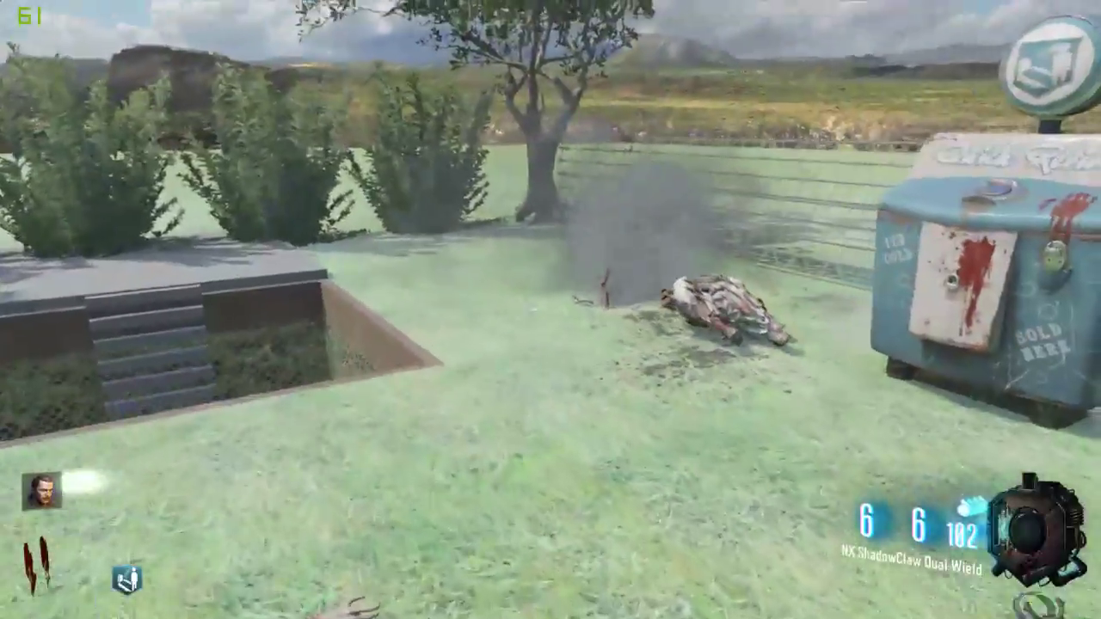
Reload and kill the second-round zombies rising near Quick Revive and approaching from the mystery box fence.
left_click(551, 310)
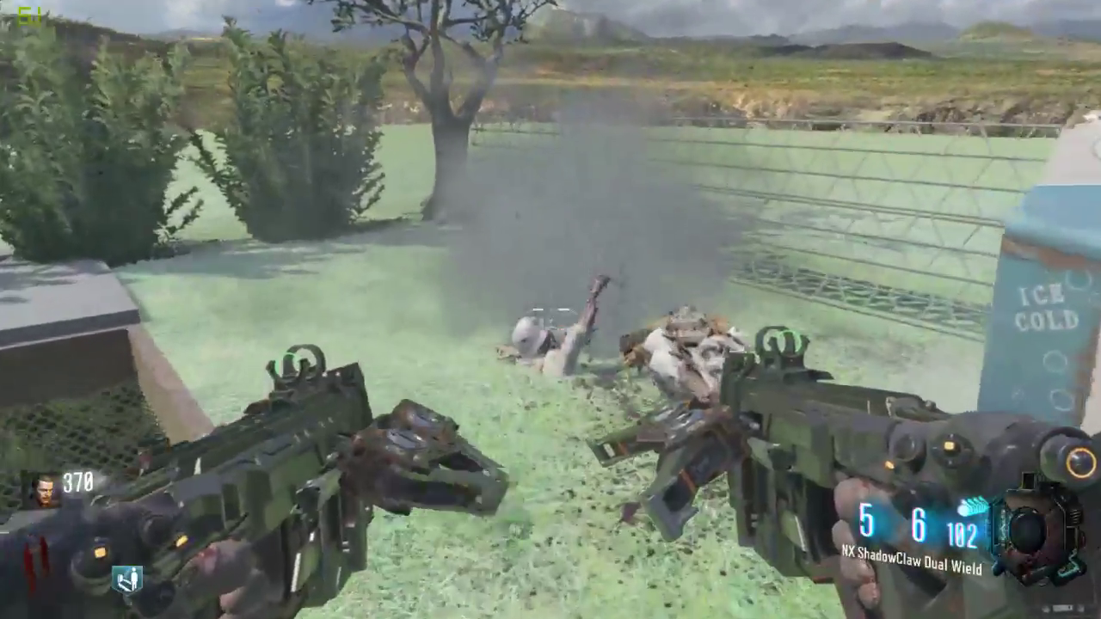
key("r")
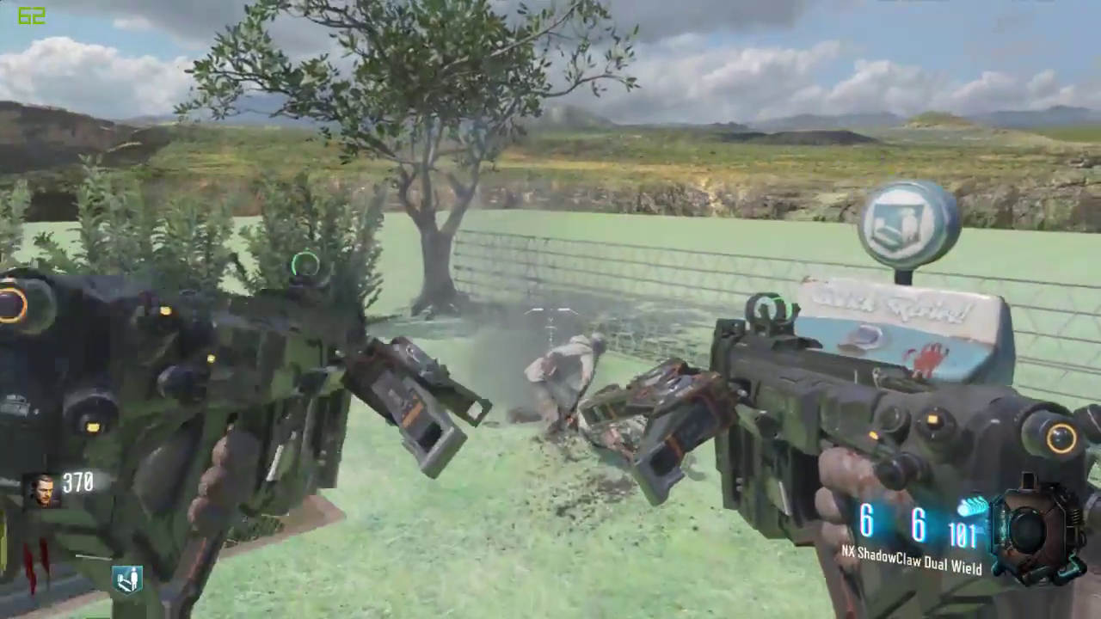
left_click(551, 310)
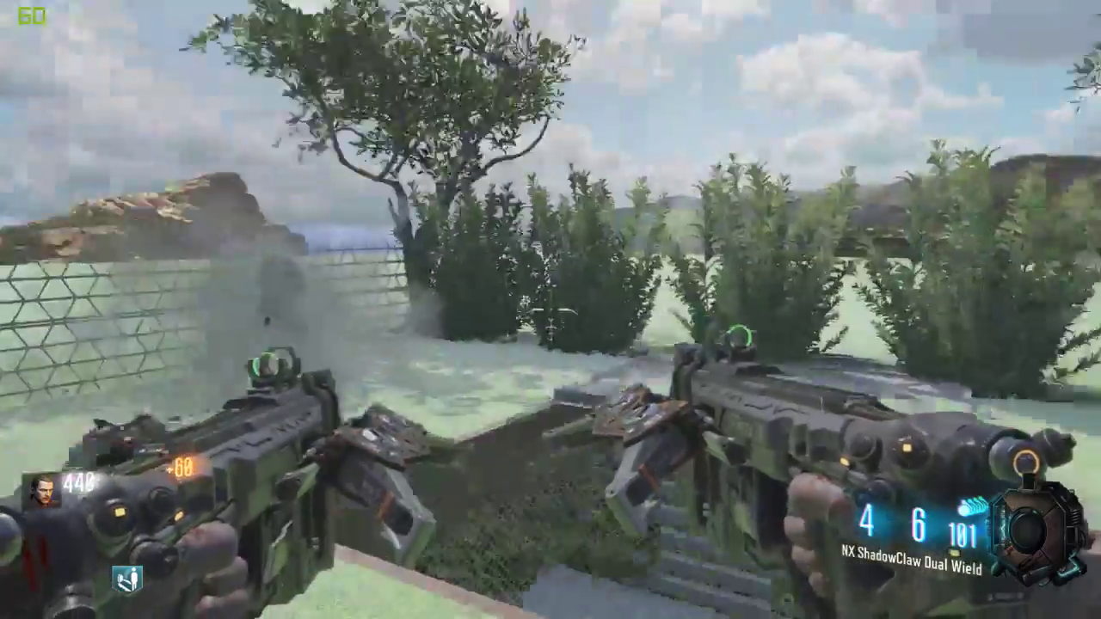
left_click(550, 310)
left_click(550, 309)
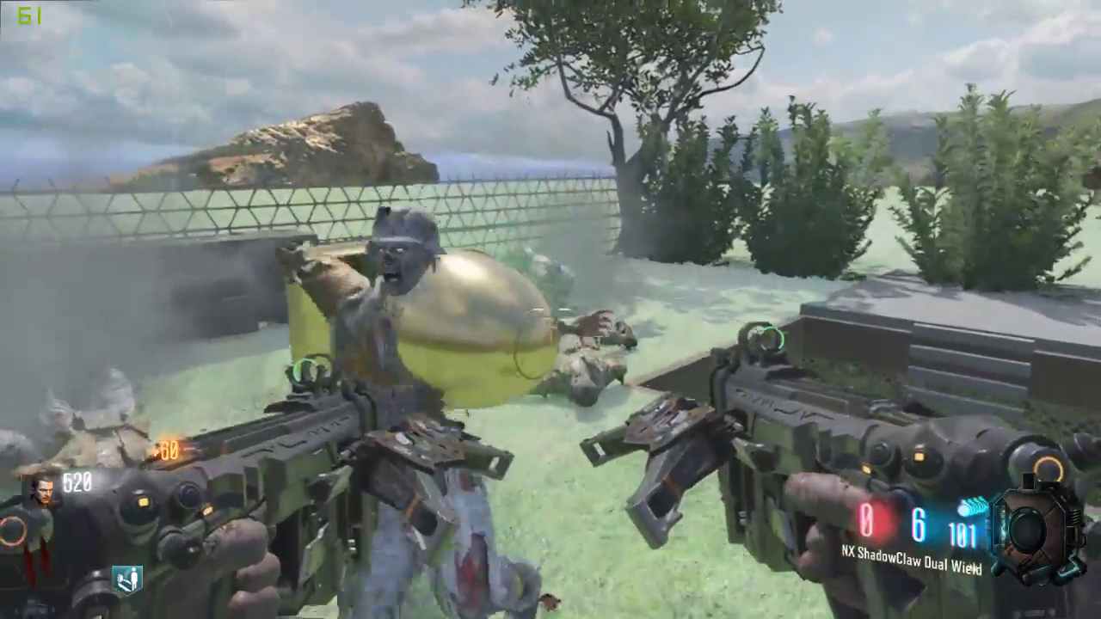
right_click(551, 310)
right_click(551, 310)
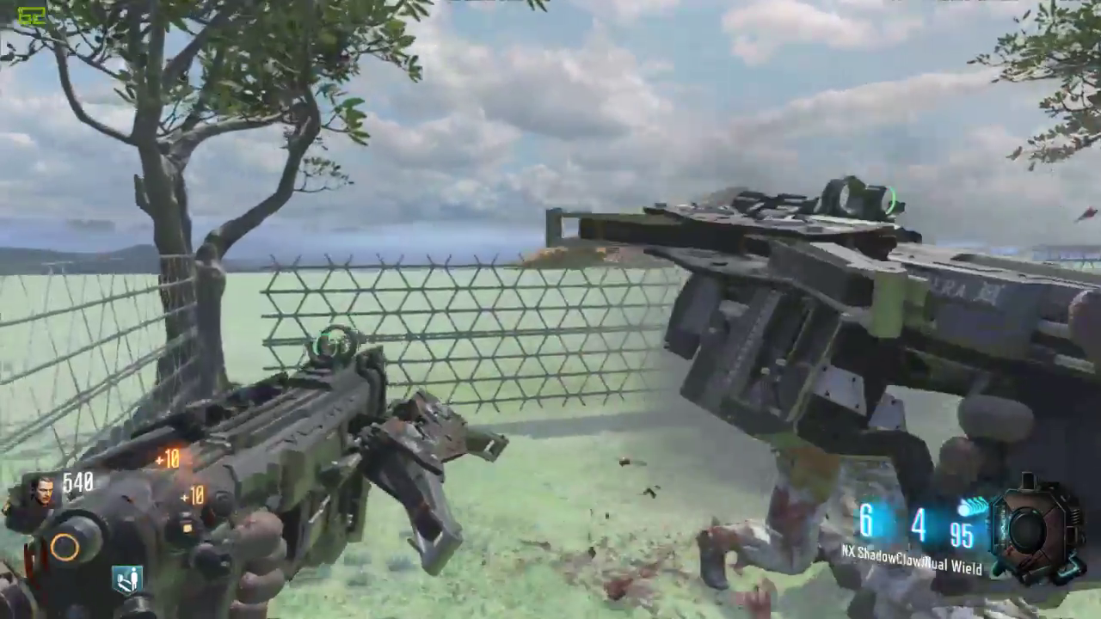
Alternate fire from both ShadowClaws at the zombies closing in on the grass between the pit and the fence.
left_click(551, 309)
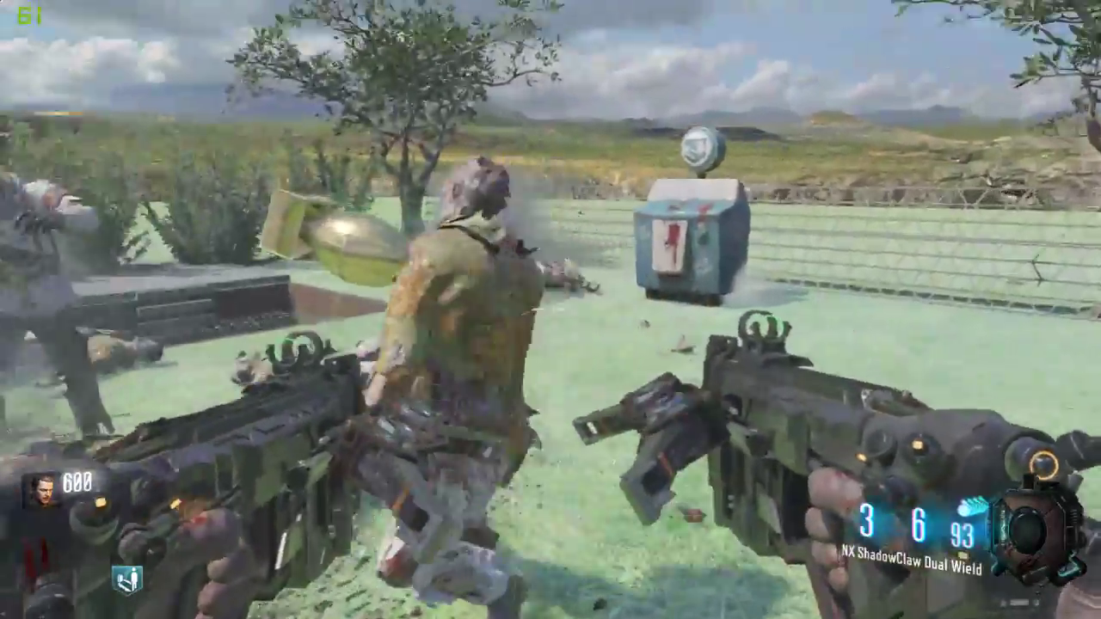
left_click(551, 310)
left_click(551, 310)
left_click(551, 310)
right_click(550, 310)
right_click(551, 309)
right_click(550, 310)
right_click(550, 310)
right_click(550, 310)
right_click(550, 310)
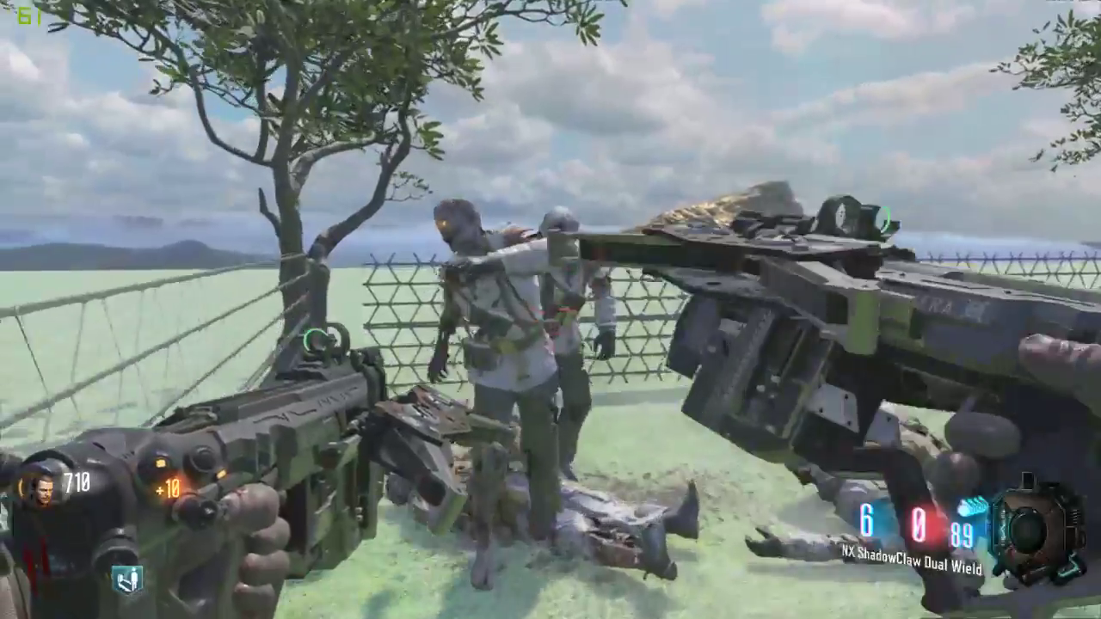
Empty both ShadowClaws into the zombie group by the fence corner and the ones attacking at close range.
left_click(551, 310)
left_click(550, 309)
left_click(551, 310)
left_click(551, 310)
right_click(551, 310)
right_click(551, 310)
right_click(551, 310)
left_click(551, 310)
right_click(550, 310)
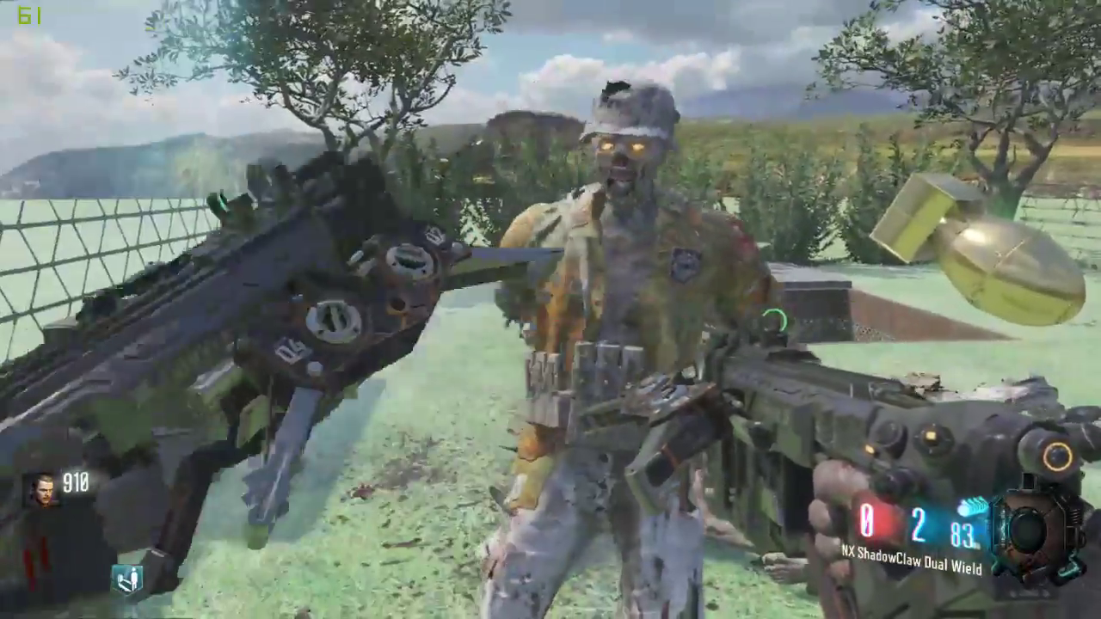
right_click(550, 310)
right_click(551, 310)
left_click(550, 309)
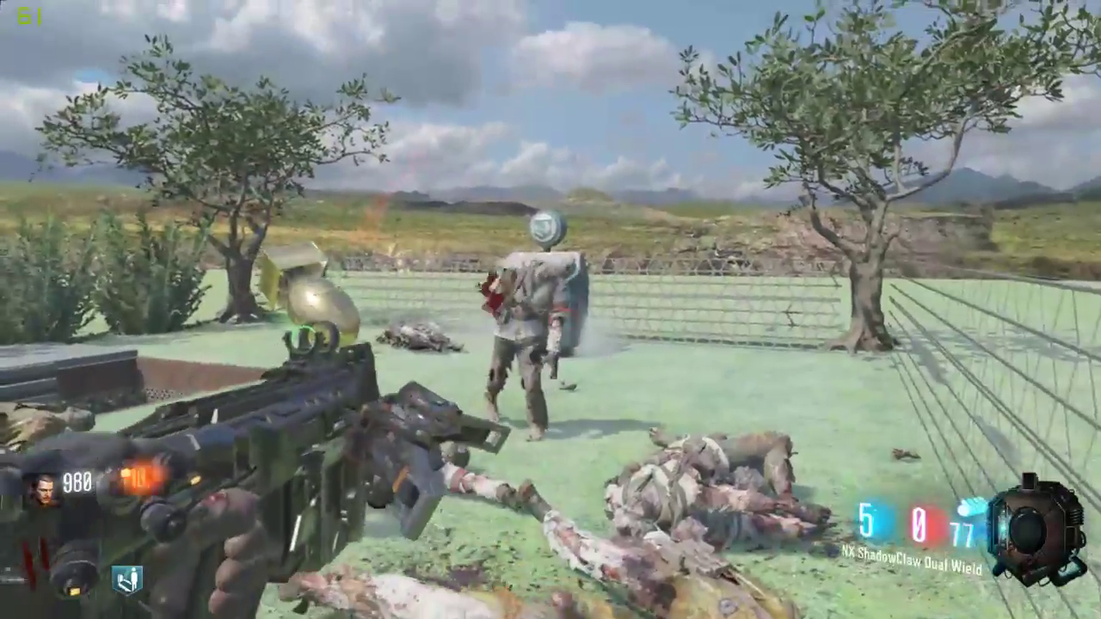
Finish off the zombie in front of Quick Revive, reload, and collect the Nuke power-up beside the pit.
left_click(551, 309)
left_click(550, 310)
left_click(551, 310)
key("w")
key("r")
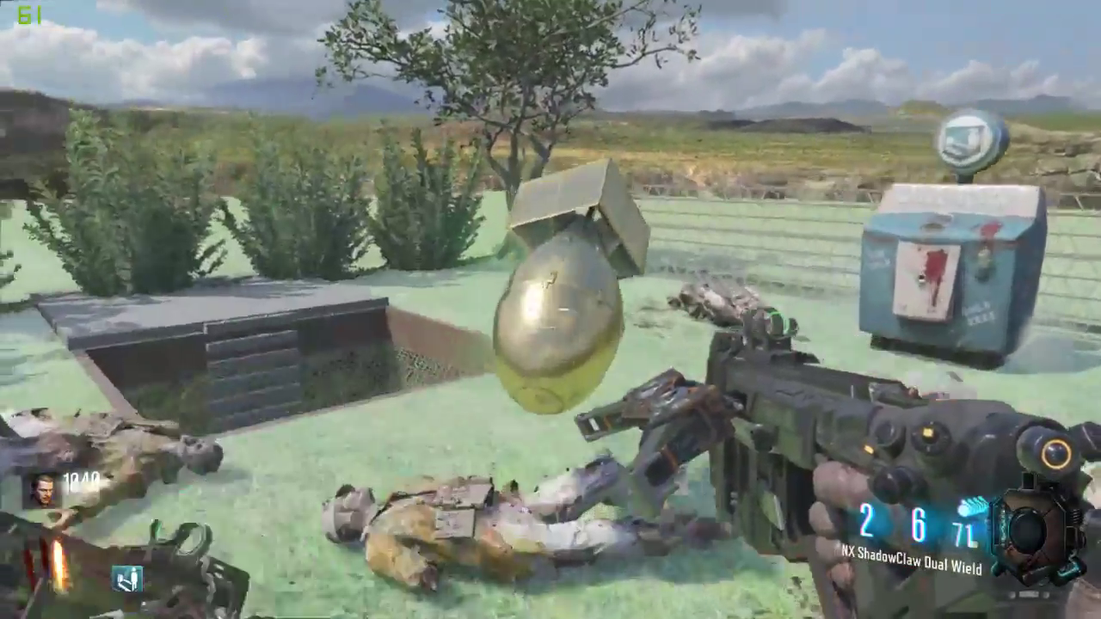
key("w")
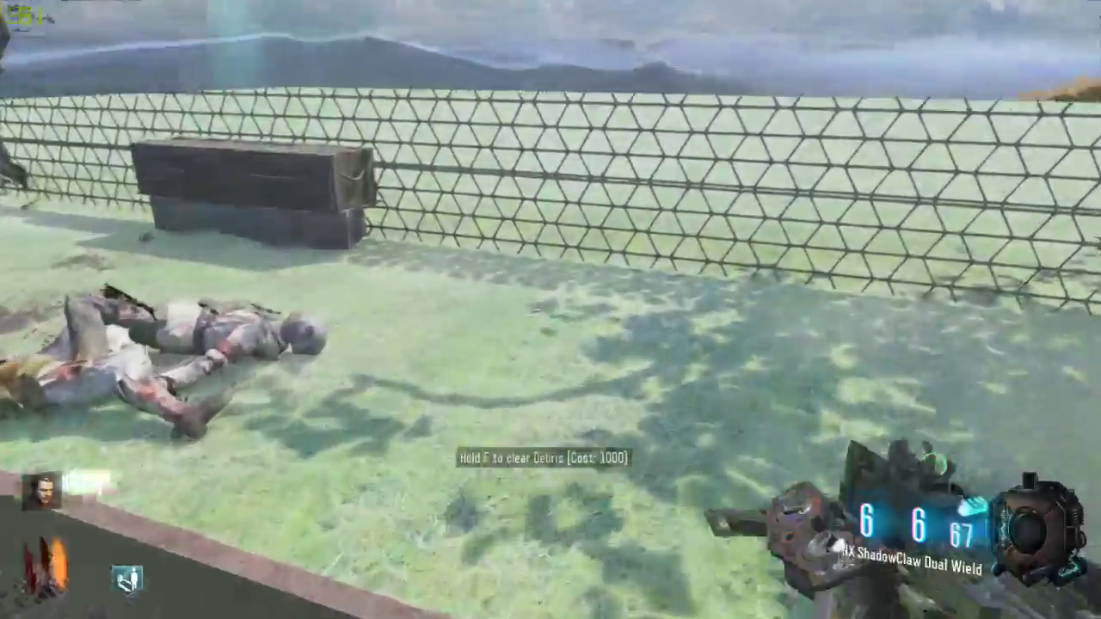
Buy a spin of the mystery box at the fence and switch to the MR6 pistol.
key("f")
key("w")
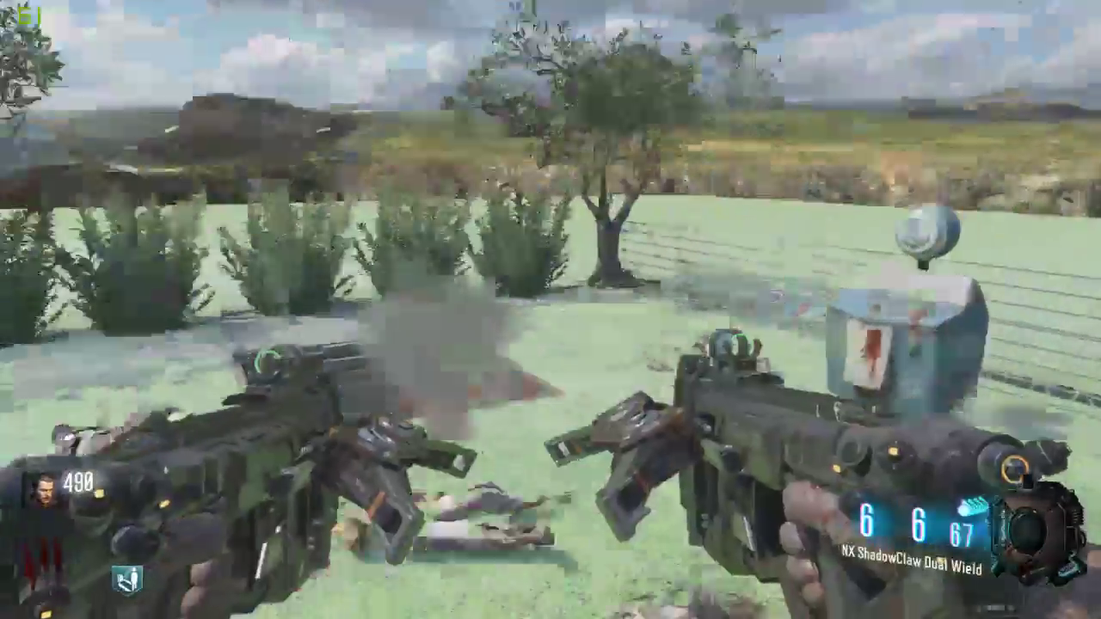
key("1")
key("w")
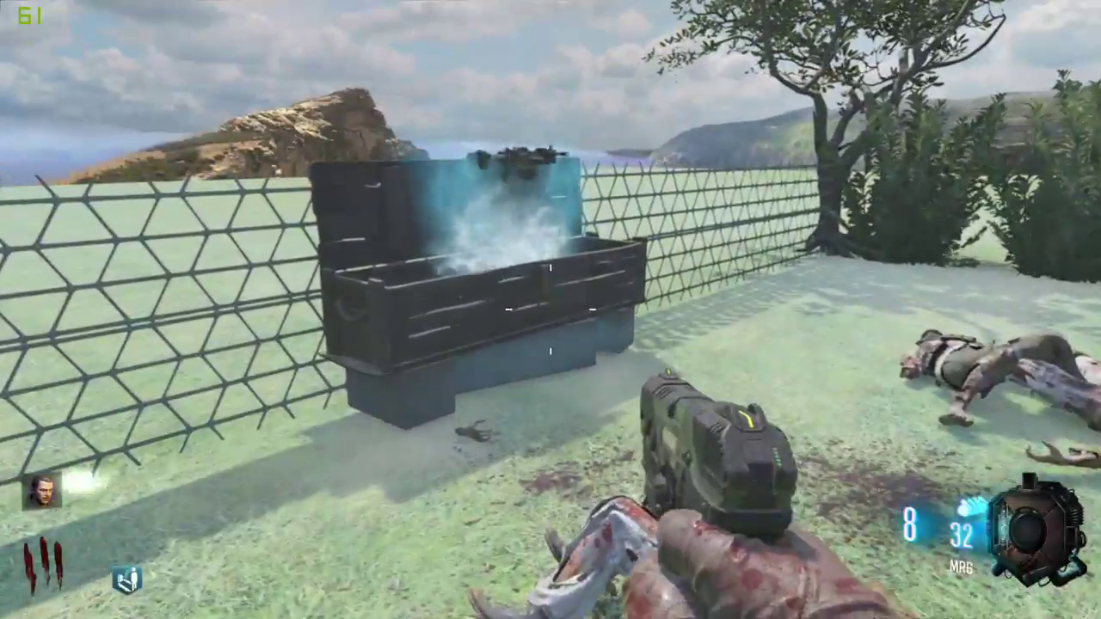
Test-fire and reload the MR6 beside the mystery box, and swap it for the box's HVK-30.
key("s")
left_click(551, 310)
left_click(551, 309)
key("r")
key("2")
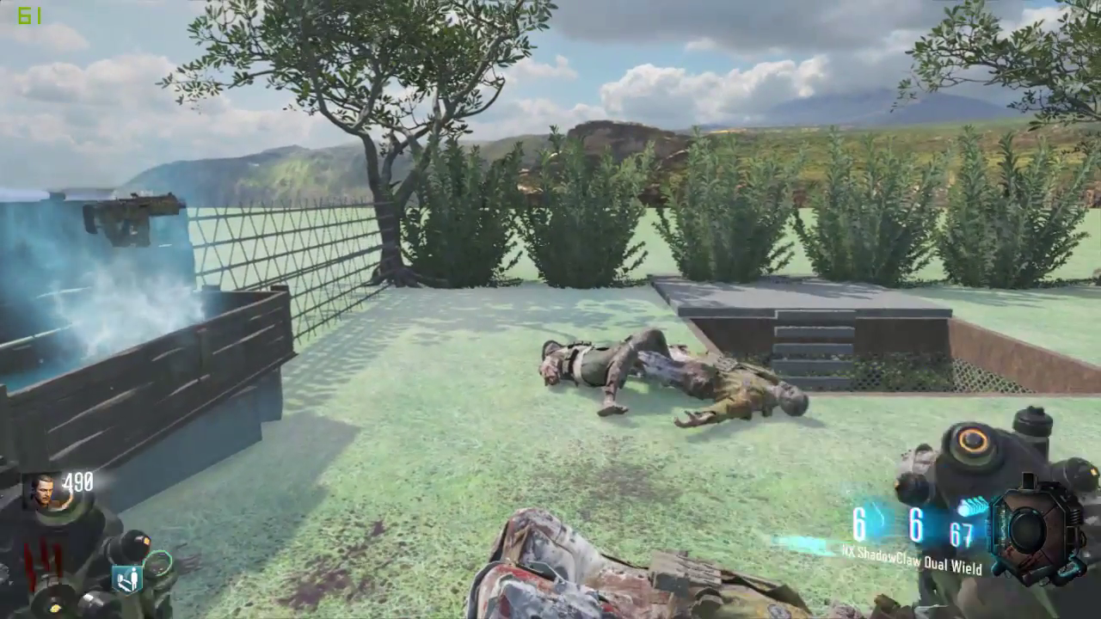
key("1")
left_click(551, 309)
key("r")
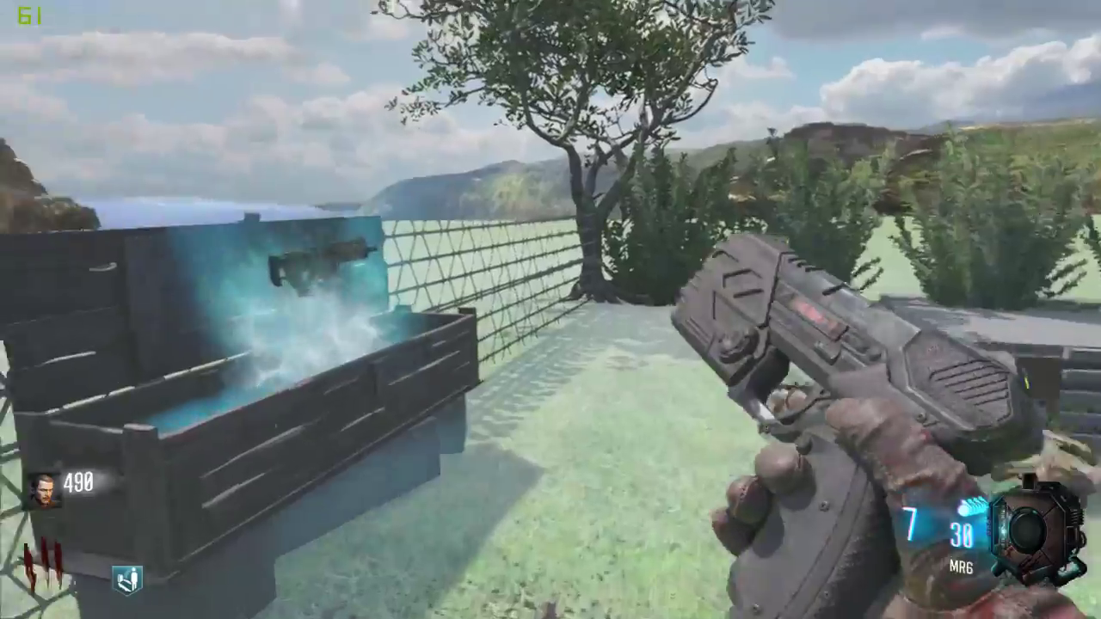
key("f")
key("w")
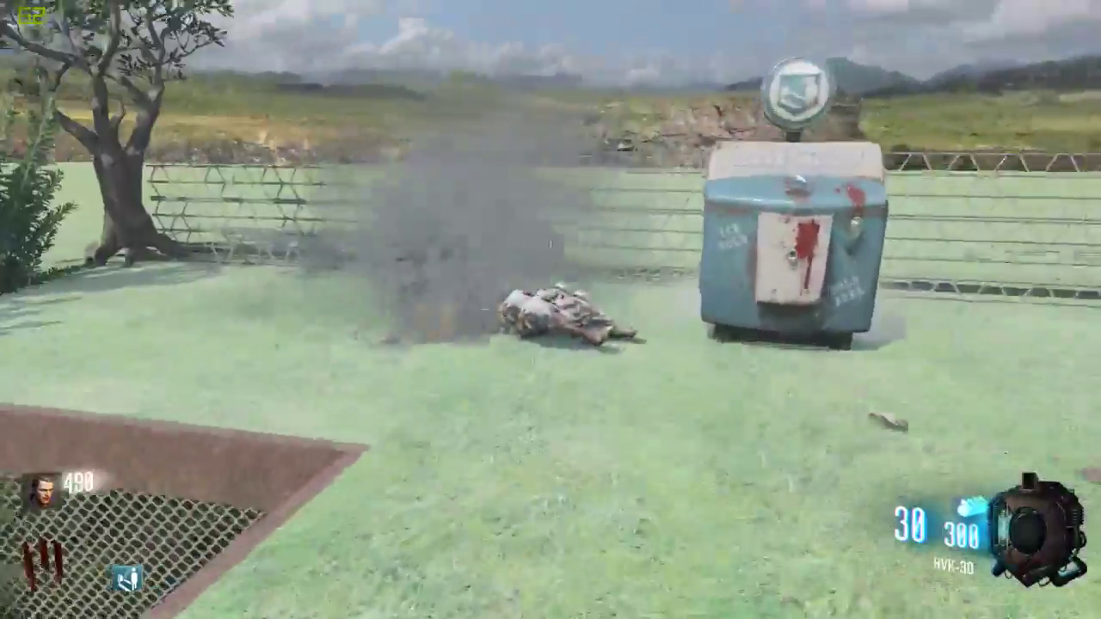
Shoot the zombies near Quick Revive and the mystery box with the HVK-30, reloading between targets.
left_click(550, 309)
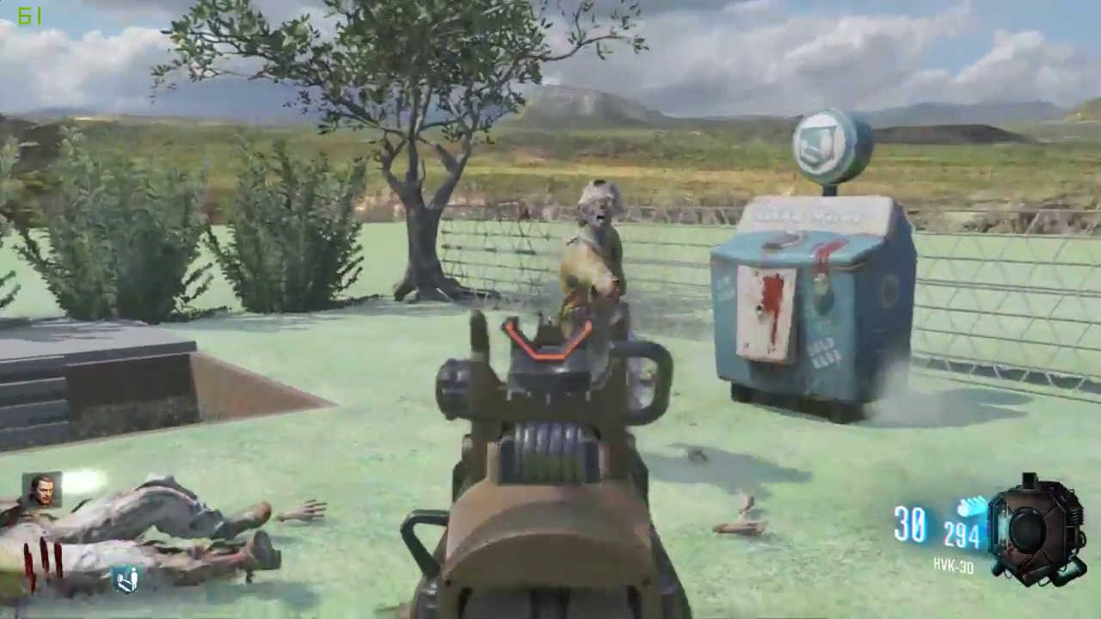
left_click(551, 310)
key("r")
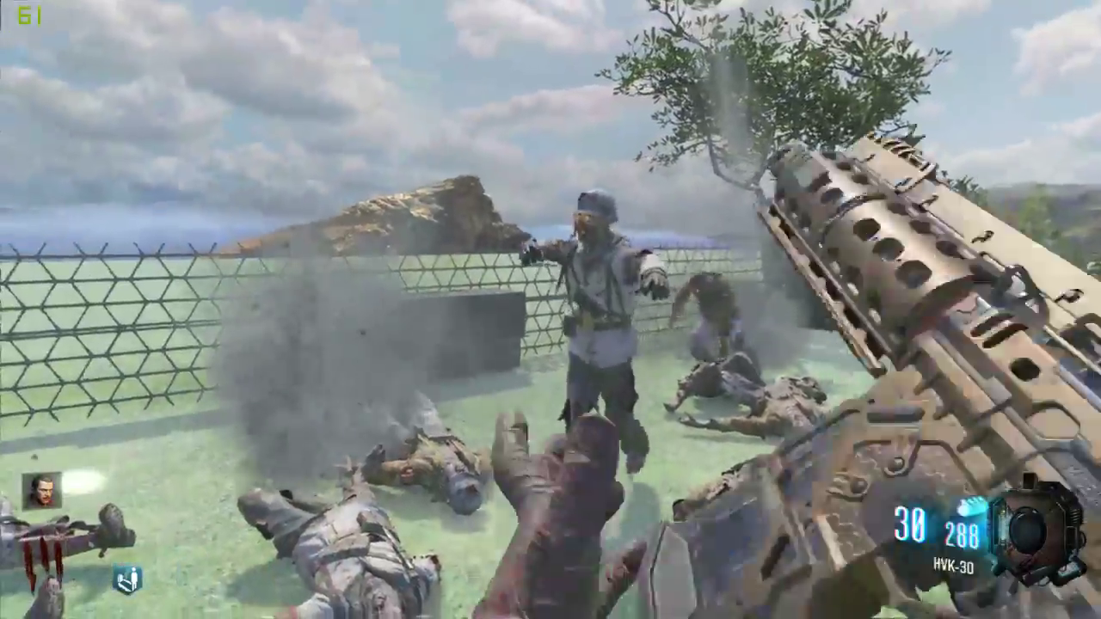
left_click(551, 309)
left_click(550, 310)
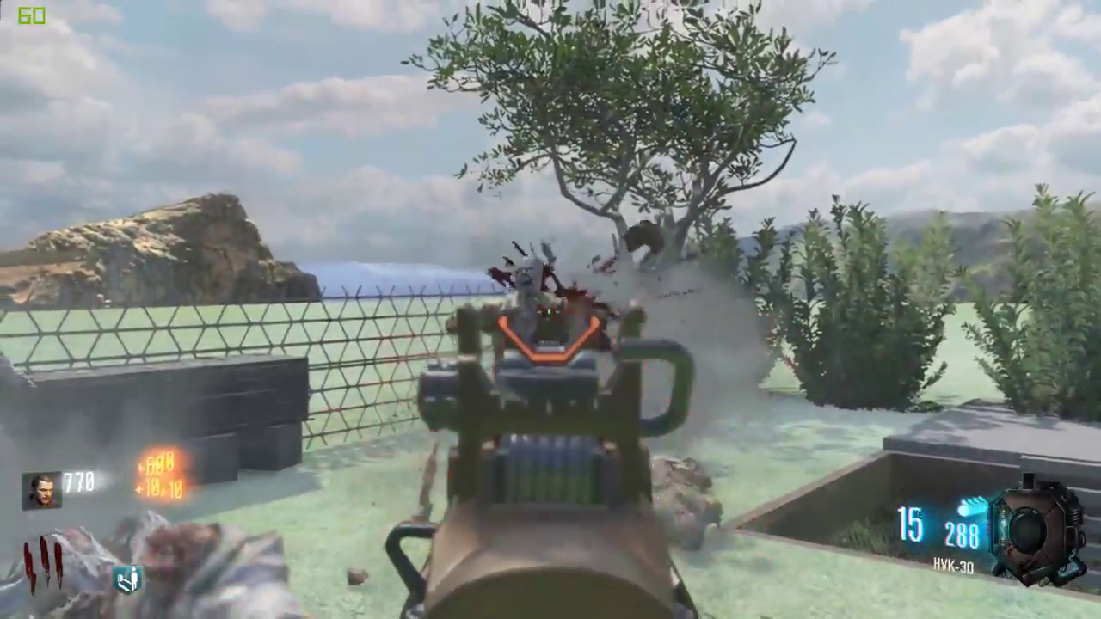
key("r")
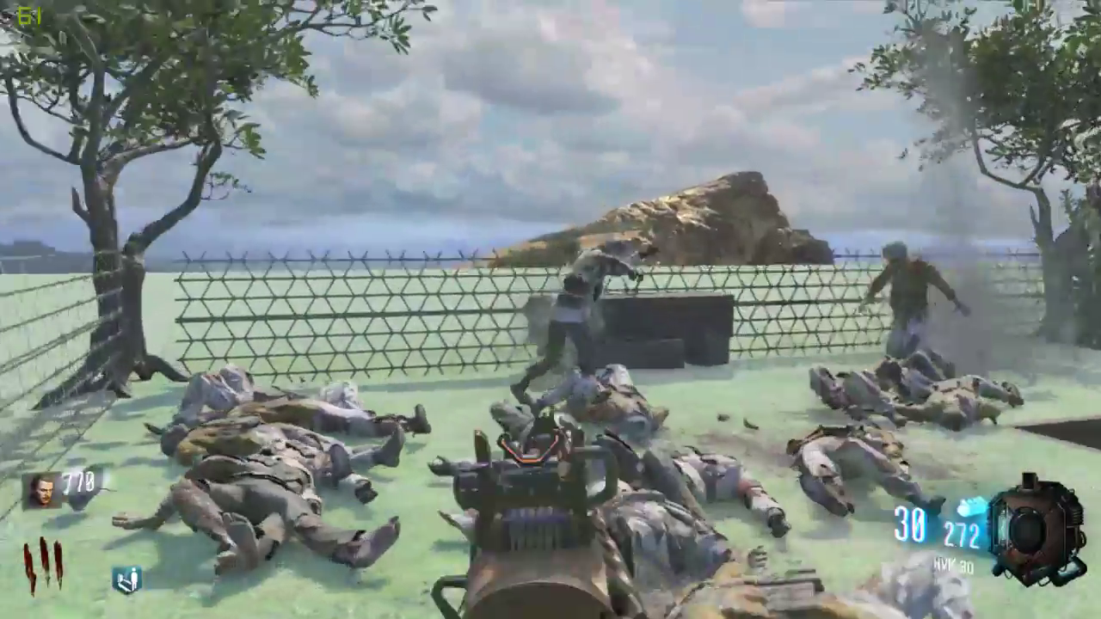
Gun down the zombies around the mystery box while aiming down the HVK-30's sights, reloading once.
left_click(550, 310)
left_click(550, 310)
left_click(551, 310)
left_click(550, 310)
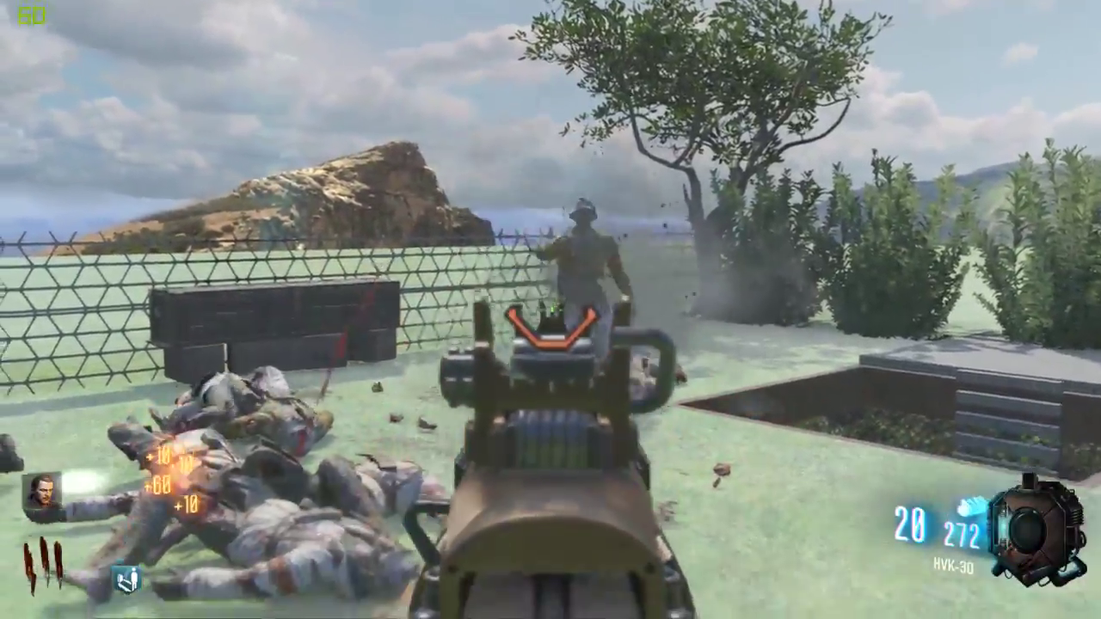
key("r")
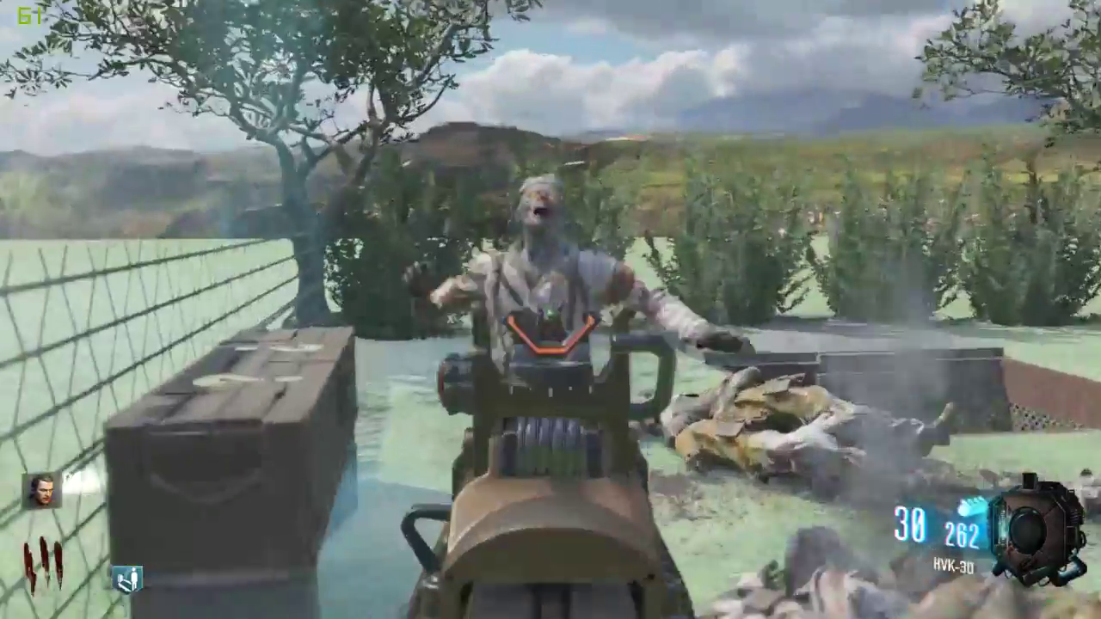
left_click(550, 309)
left_click(550, 309)
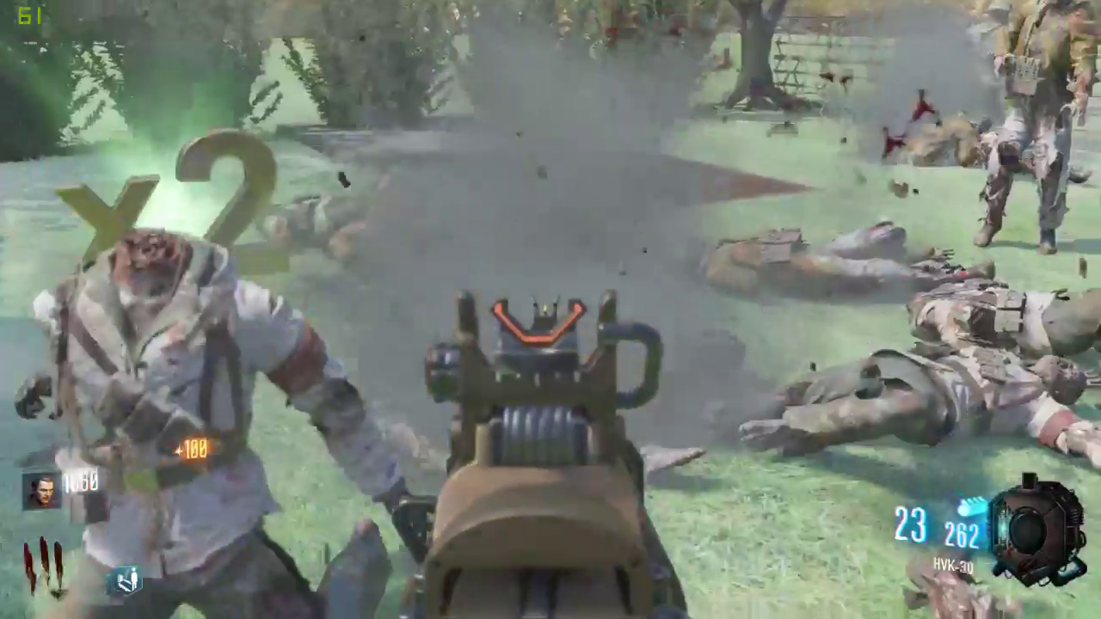
Switch to the ShadowClaws, collect Double Points, and lead the horde around the pit and behind Quick Revive.
key("1")
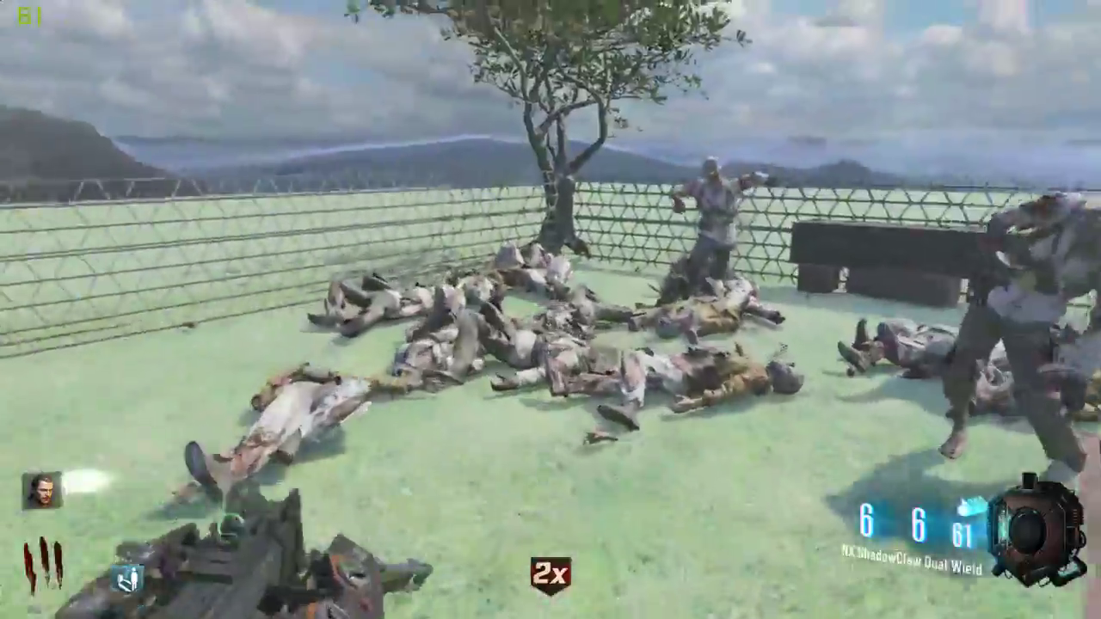
key("w")
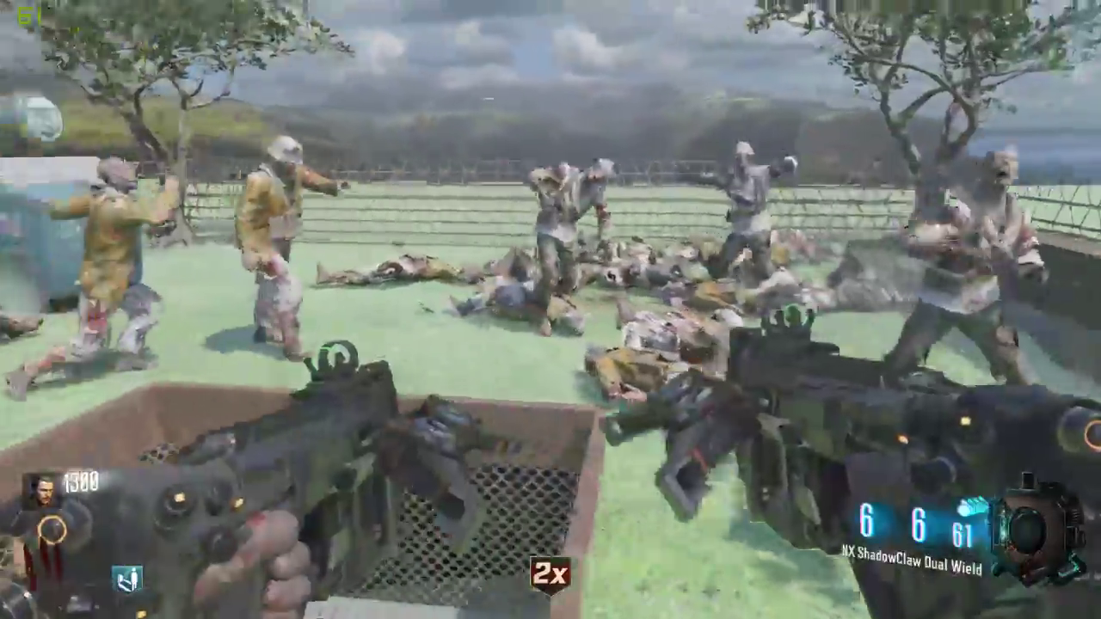
key("w")
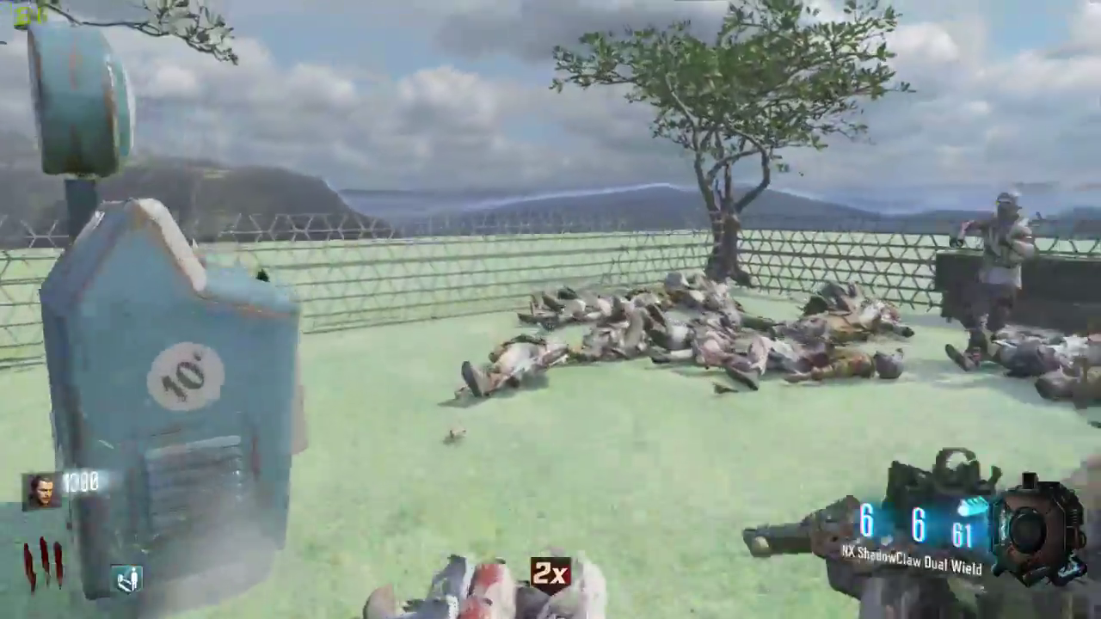
key("w")
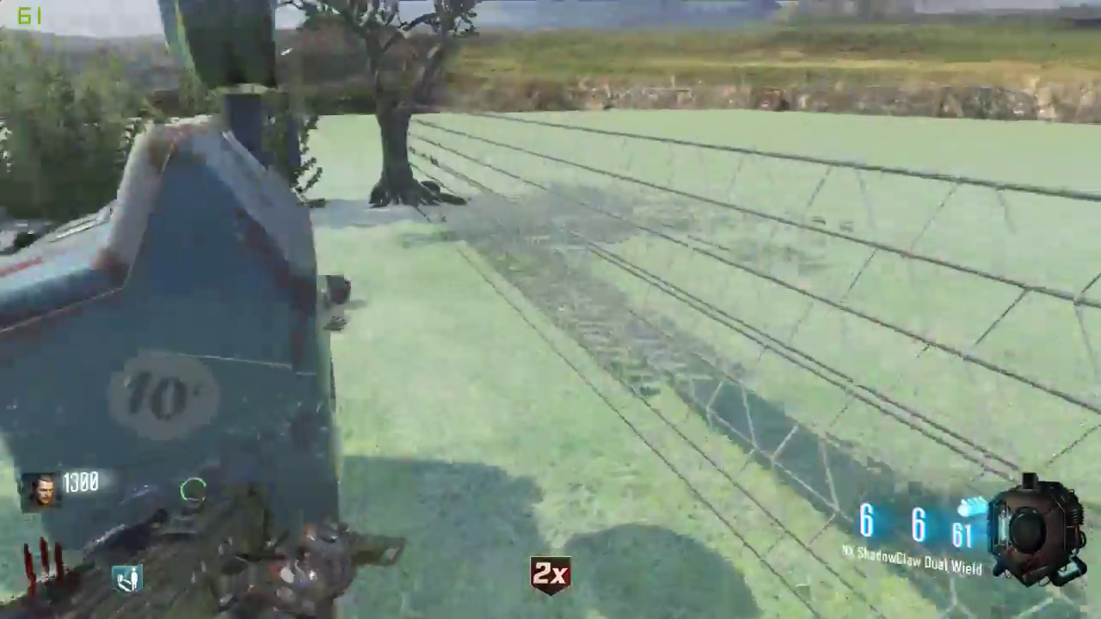
key("w")
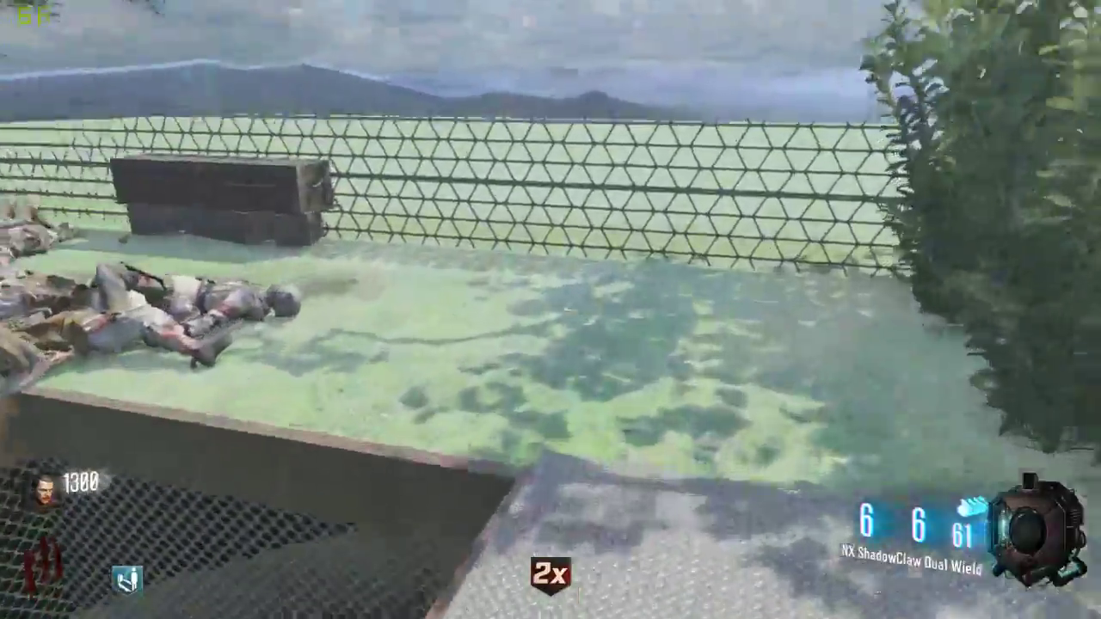
key("w")
Back away from the trailing horde while shooting it with the ShadowClaws under Double Points, and reload.
key("s")
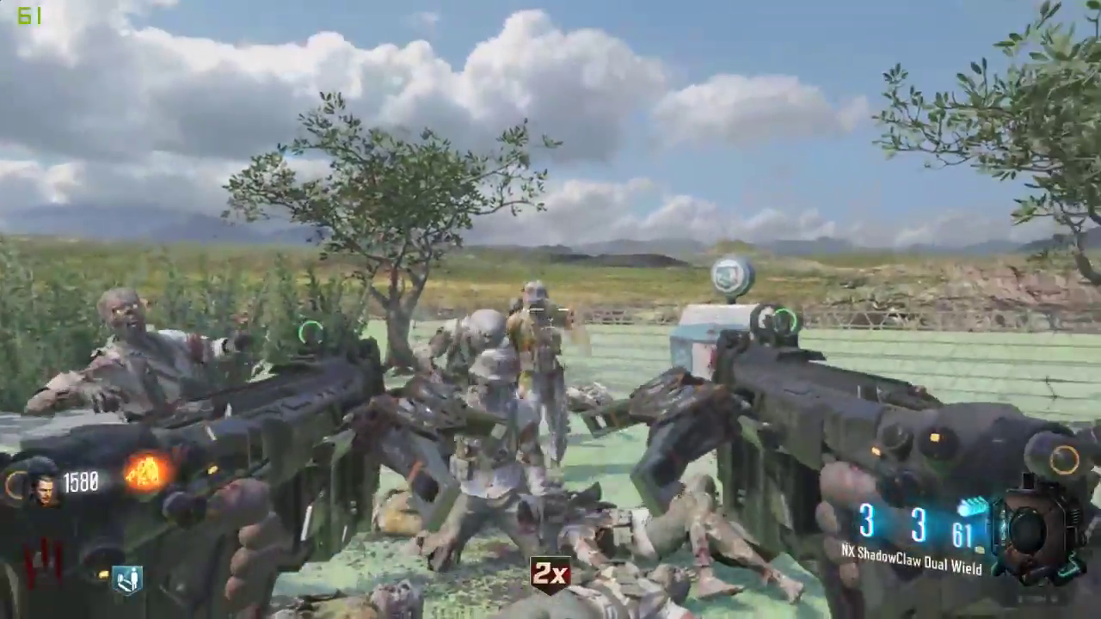
key("w")
key("s")
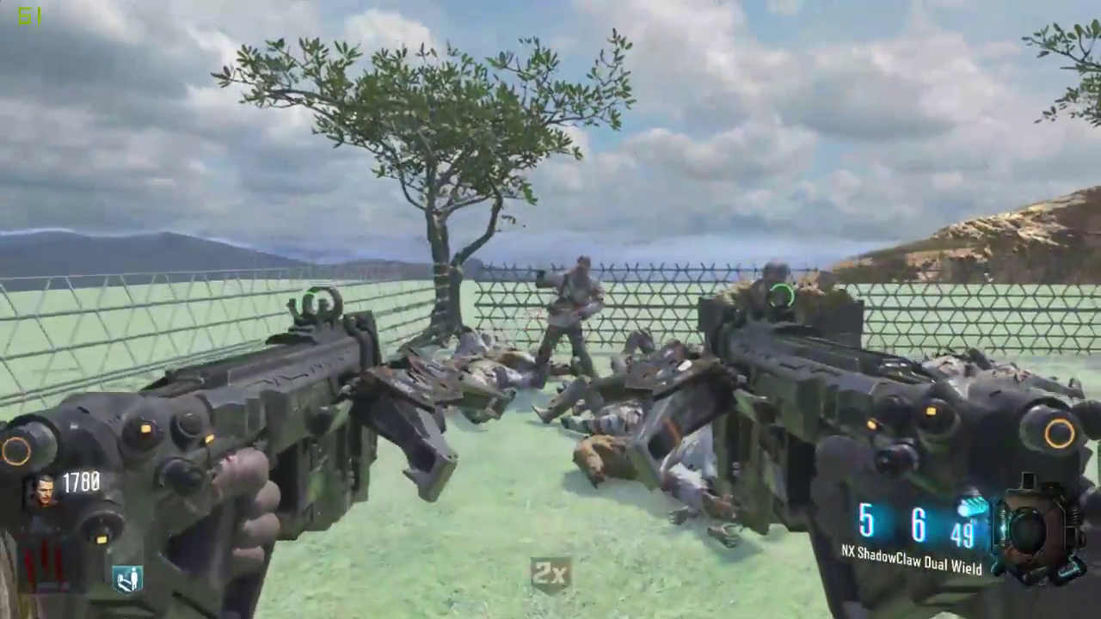
key("s")
key("r")
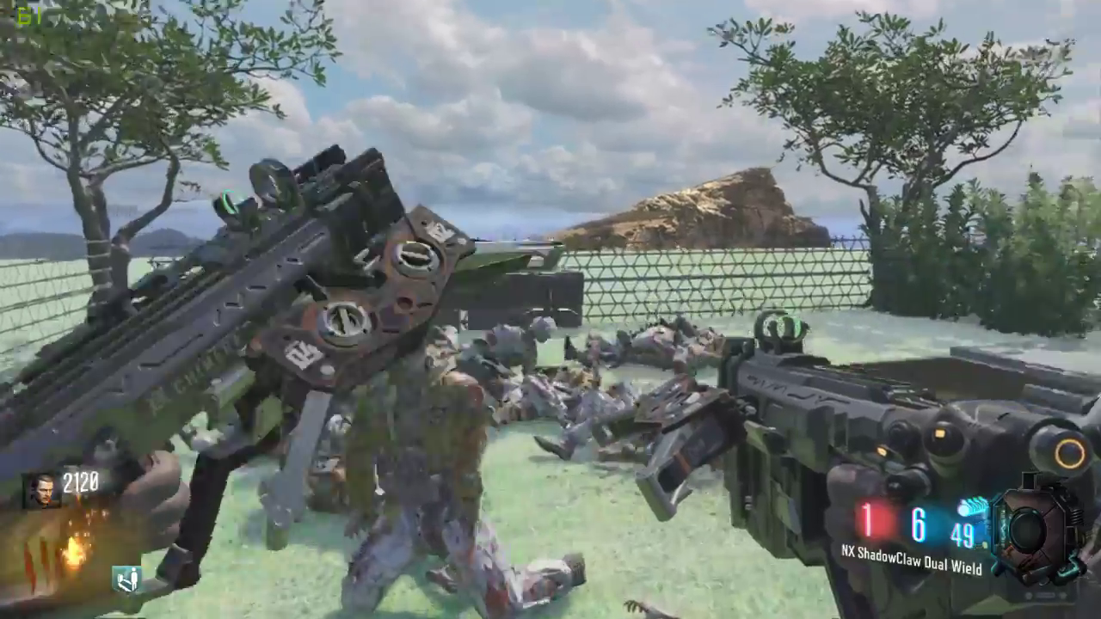
Climb out of the pit onto the diamond-plate platform and pass the bushes onto the open grass.
key("w")
key("w")
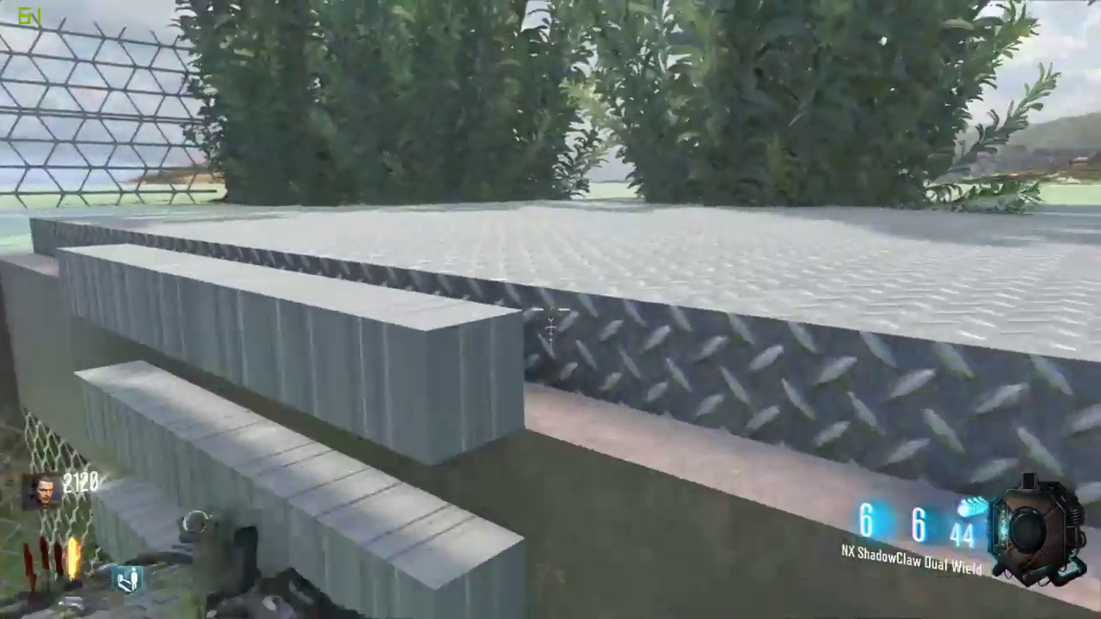
key("space")
key("w")
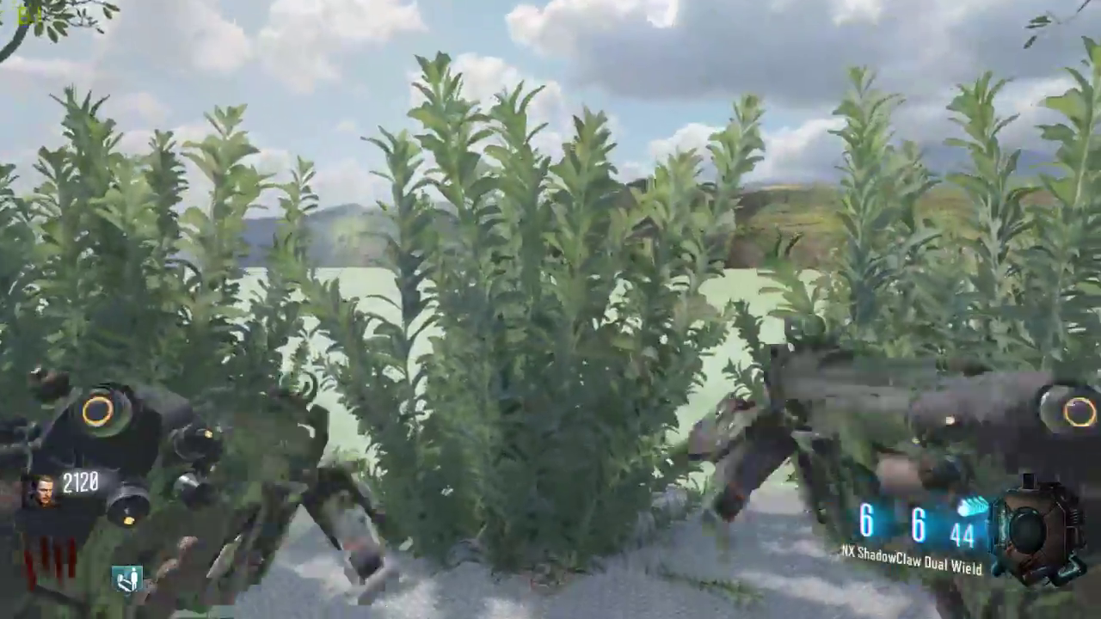
key("w")
key("shift")
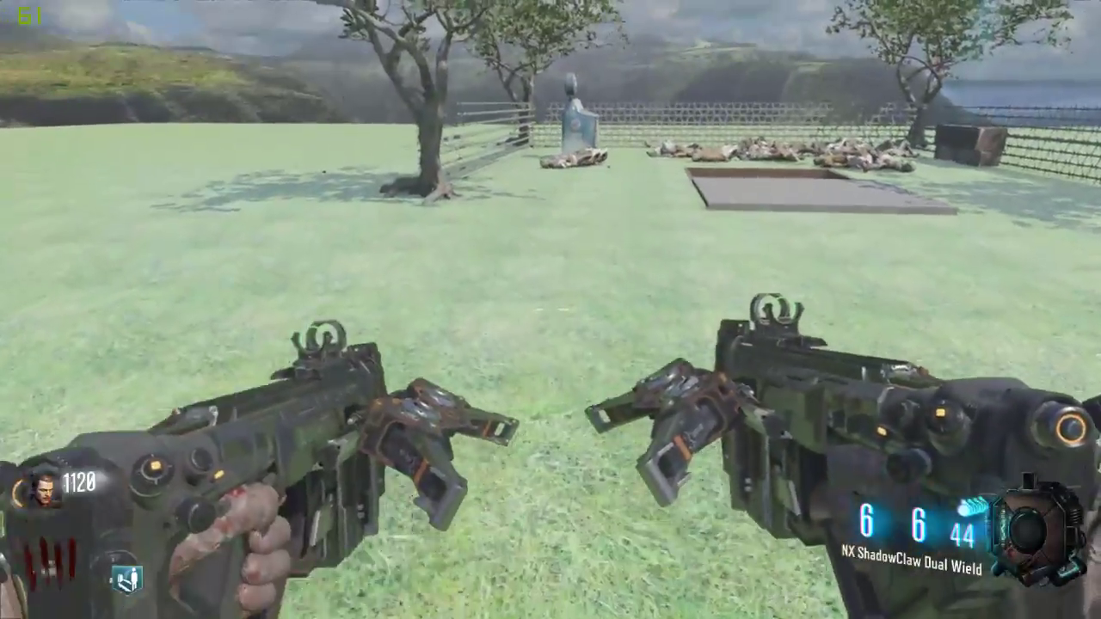
Sprint back past Quick Revive and the piled zombie bodies, following the wire fence out to the open field.
key("w")
key("shift")
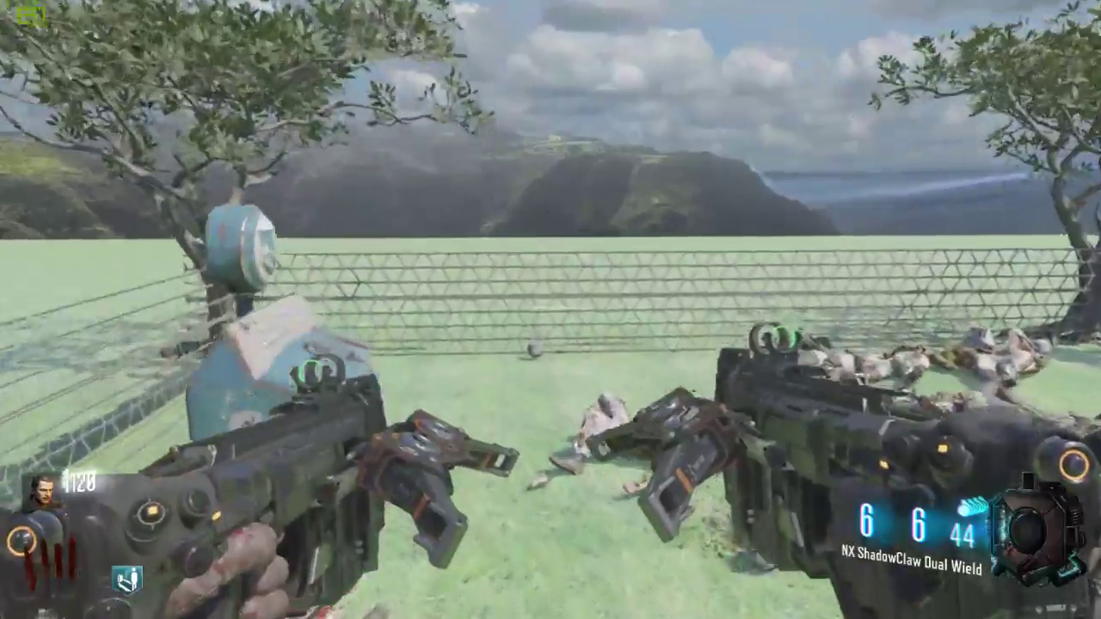
key("w")
key("shift")
key("w")
key("shift")
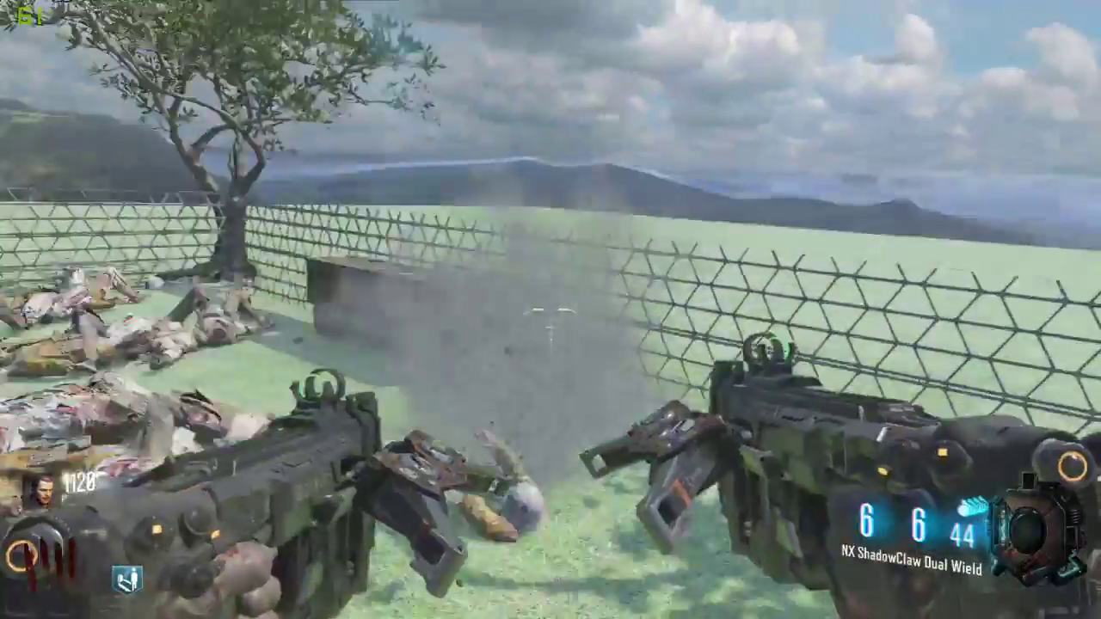
key("w")
key("shift")
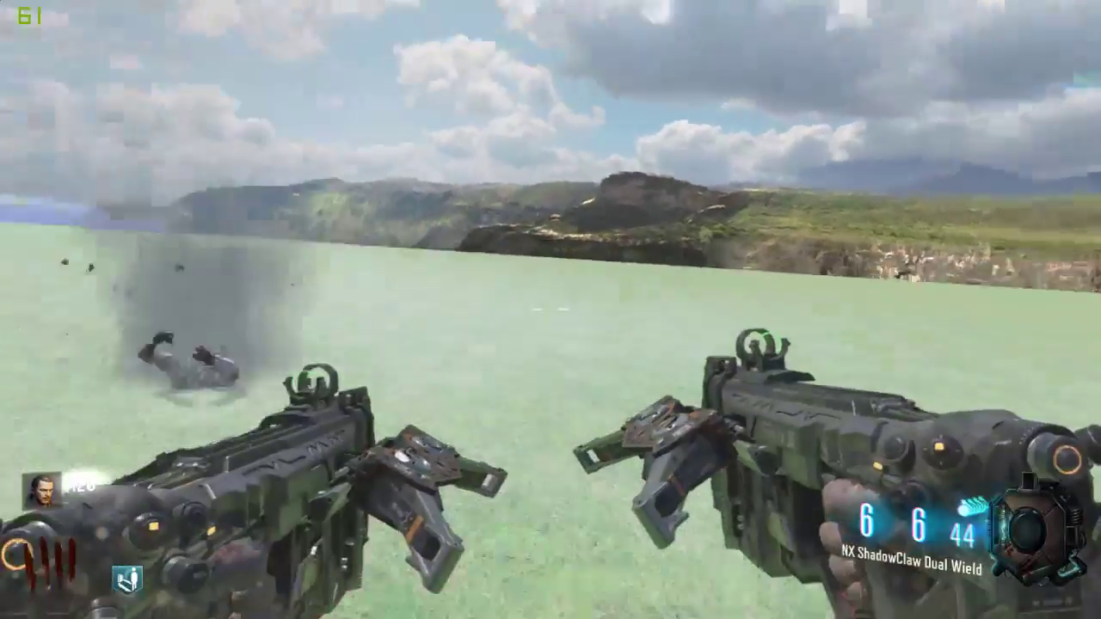
Shoot the zombies rising from the grass with the ShadowClaws, and back off while reloading.
left_click(551, 309)
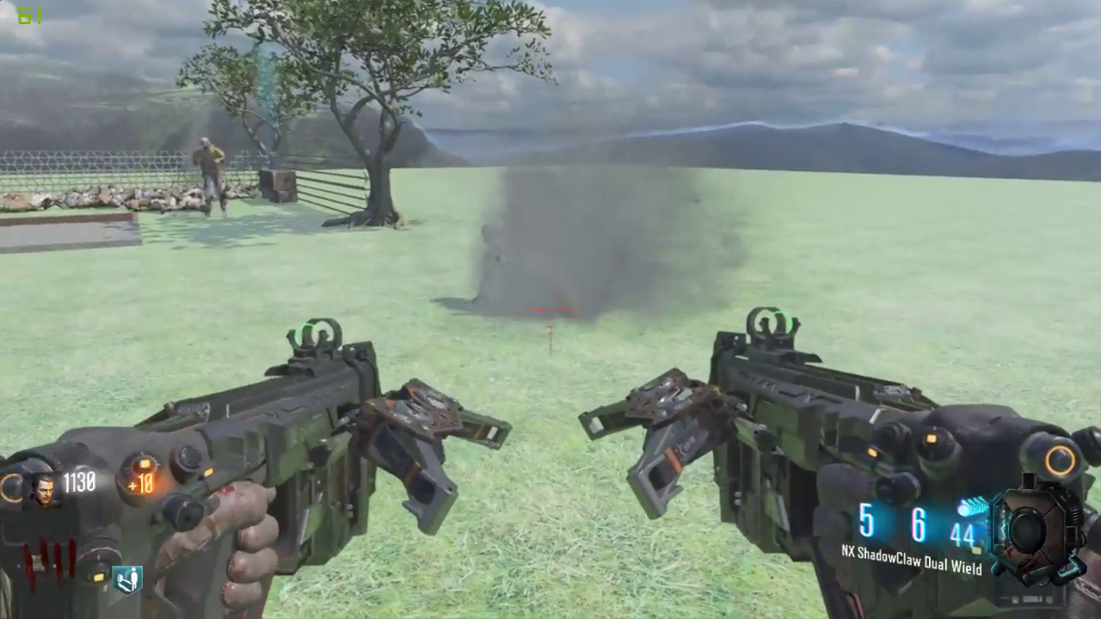
left_click(551, 310)
left_click(551, 310)
left_click(551, 310)
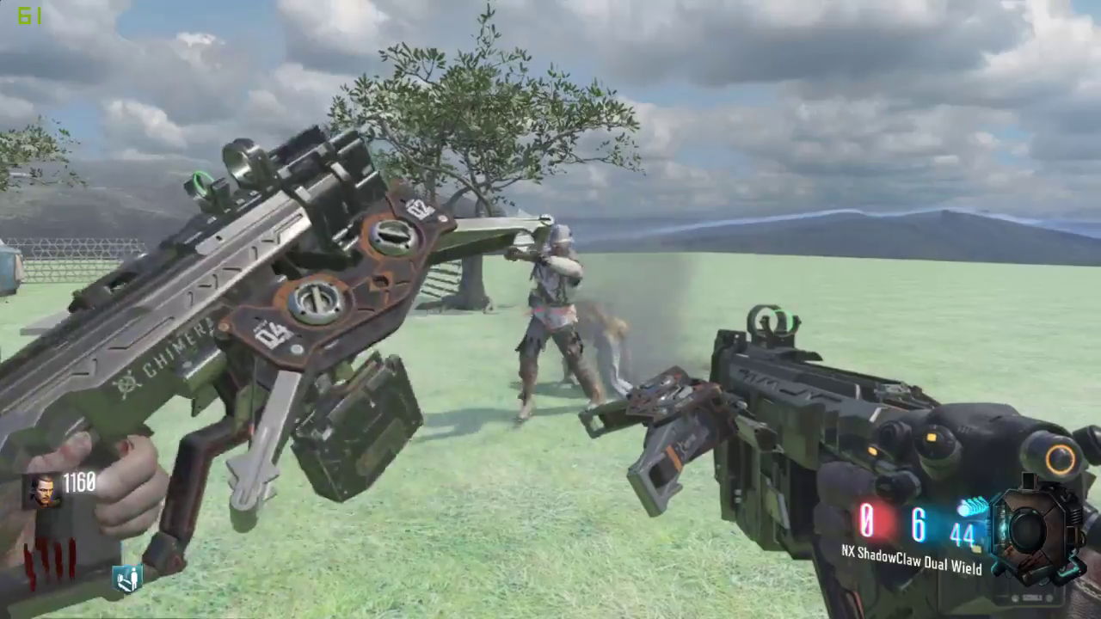
key("w")
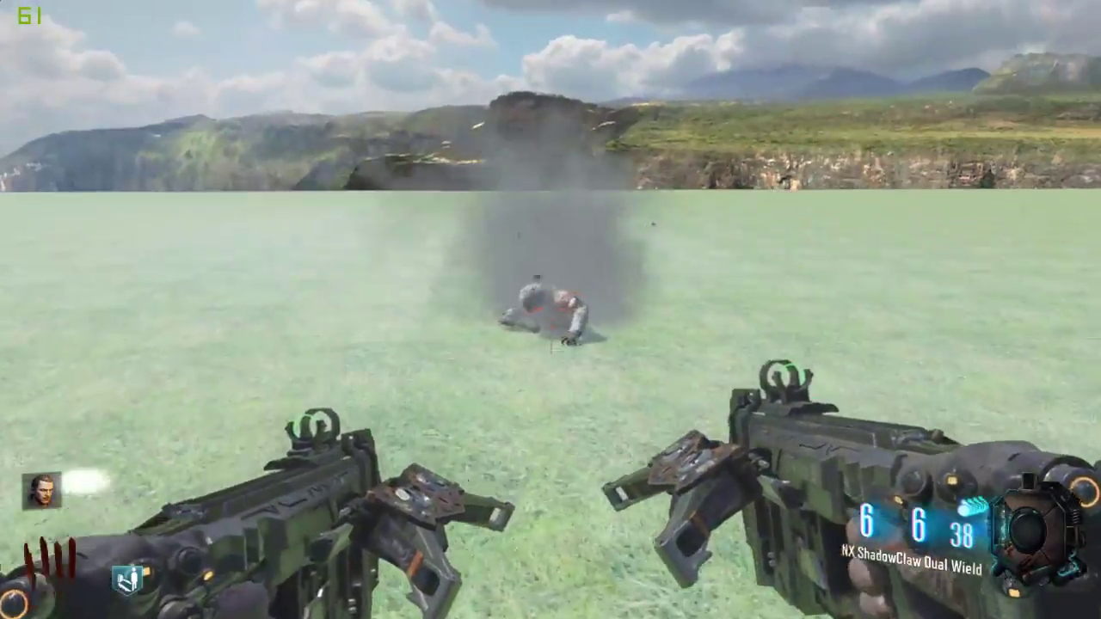
Circle the pit and the open field without firing to gather the spawning zombies into one horde.
key("w")
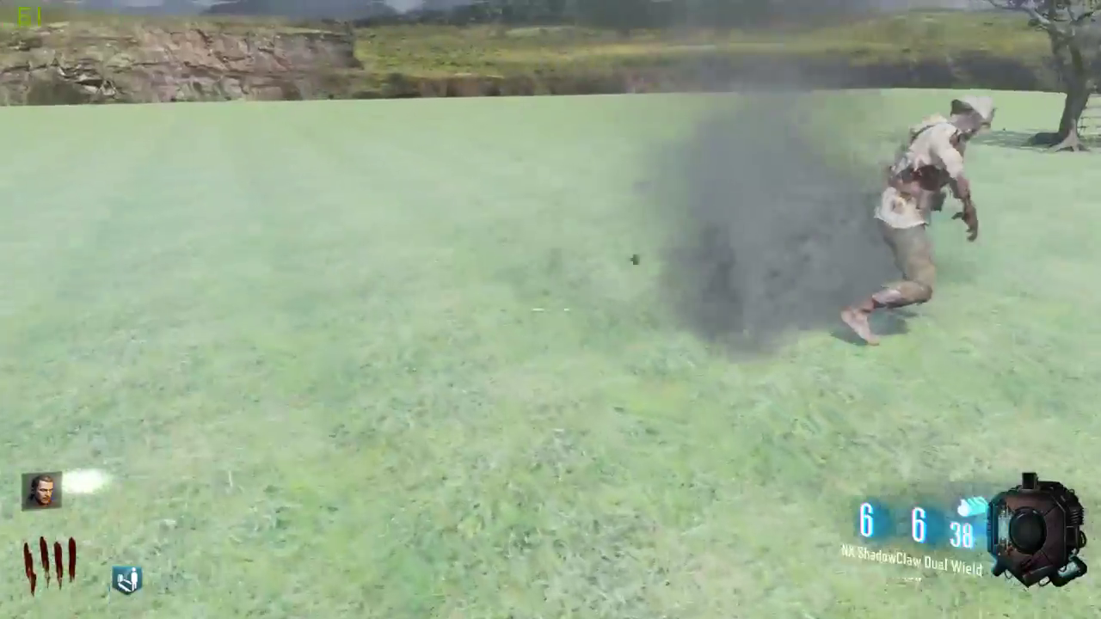
key("w")
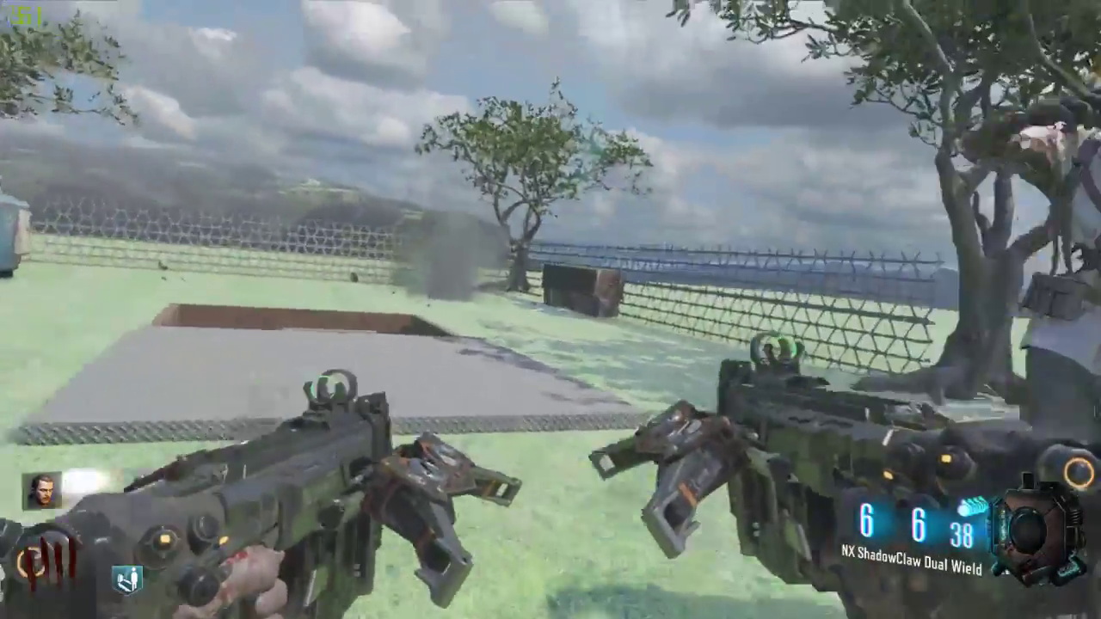
key("w")
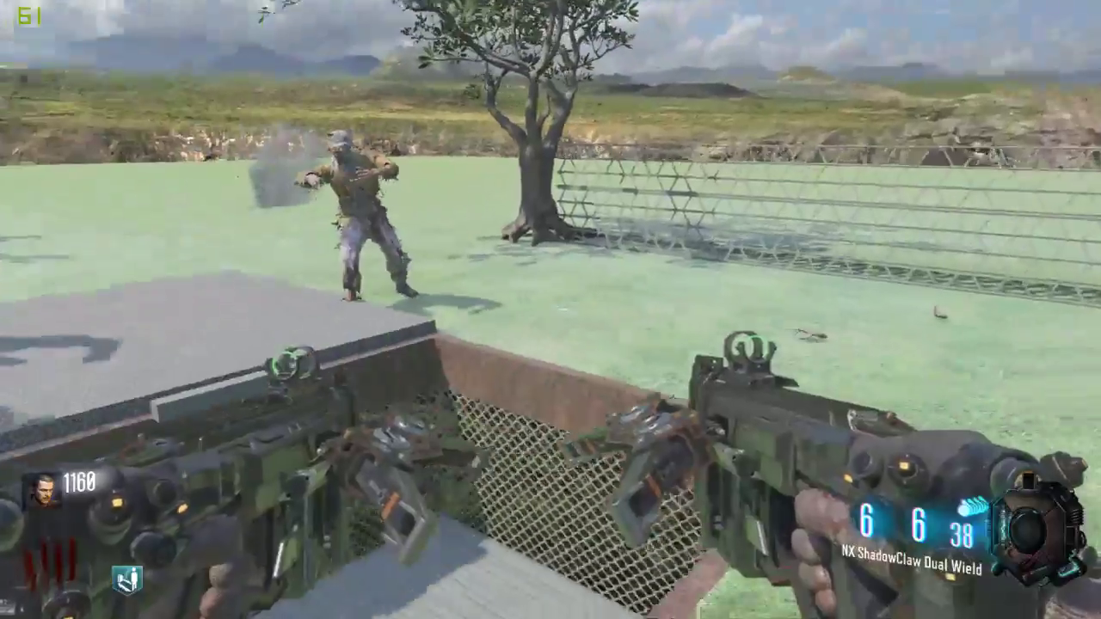
key("w")
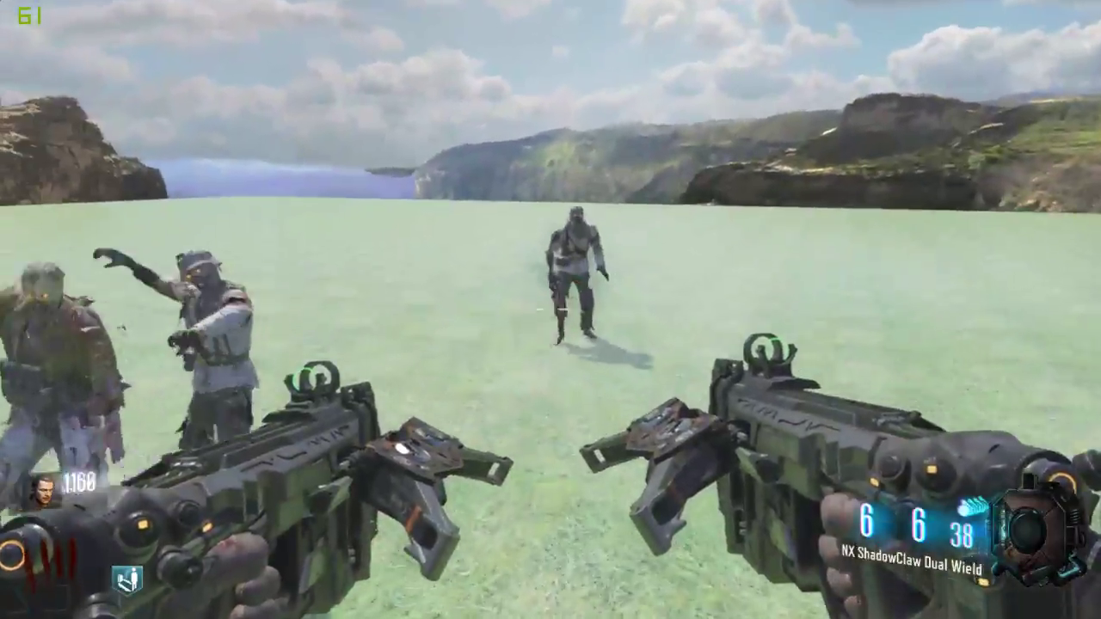
key("w")
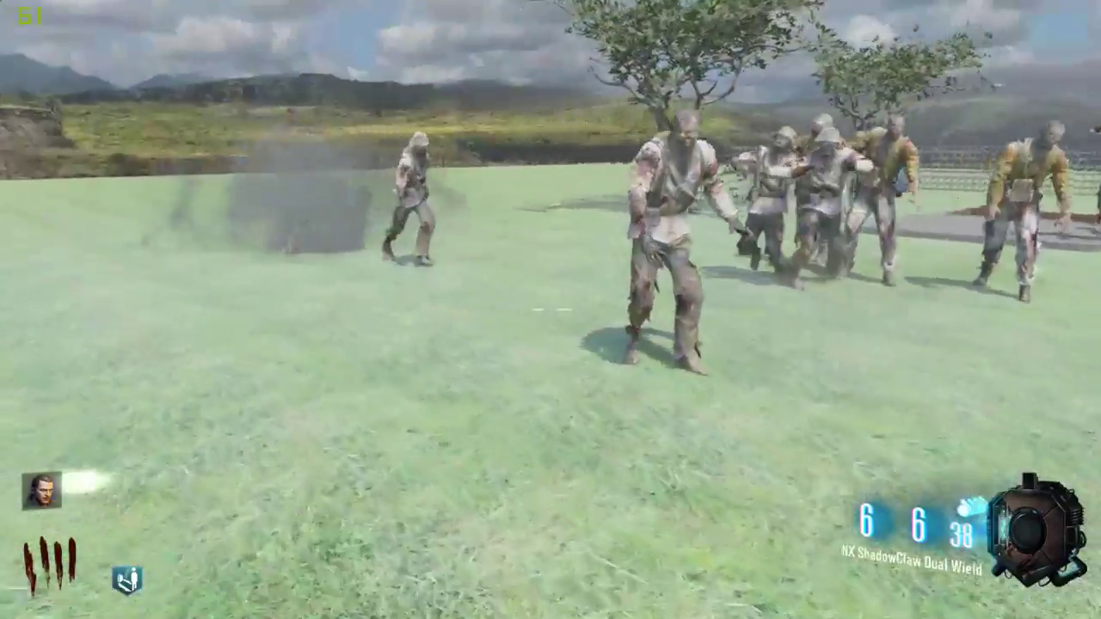
key("w")
key("w")
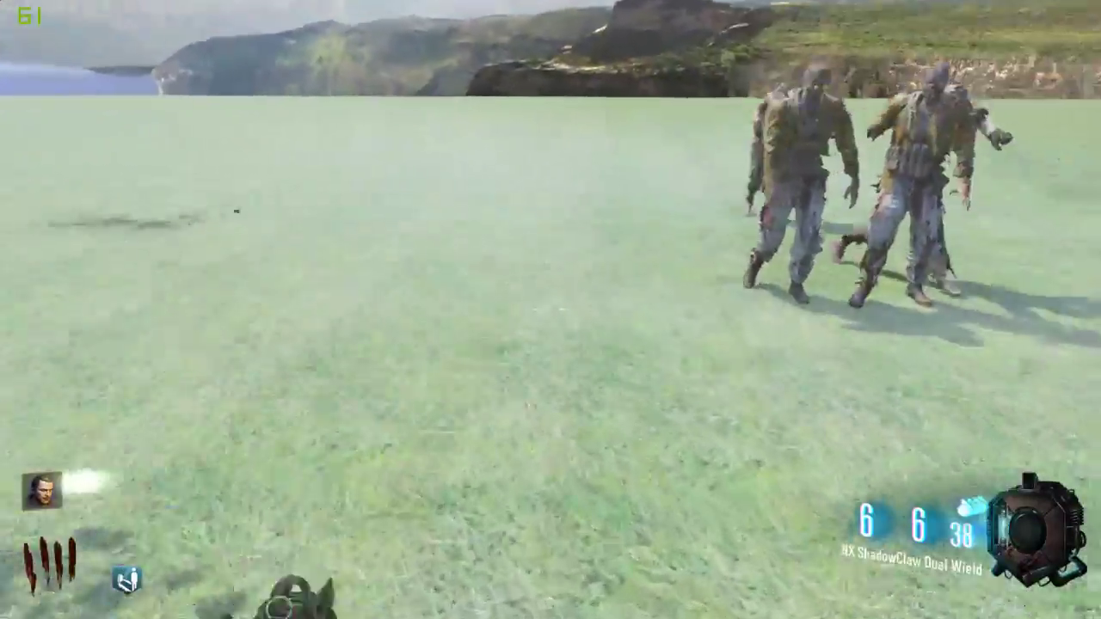
Fire the ShadowClaws into the horde, escape past Quick Revive, and reload.
key("space")
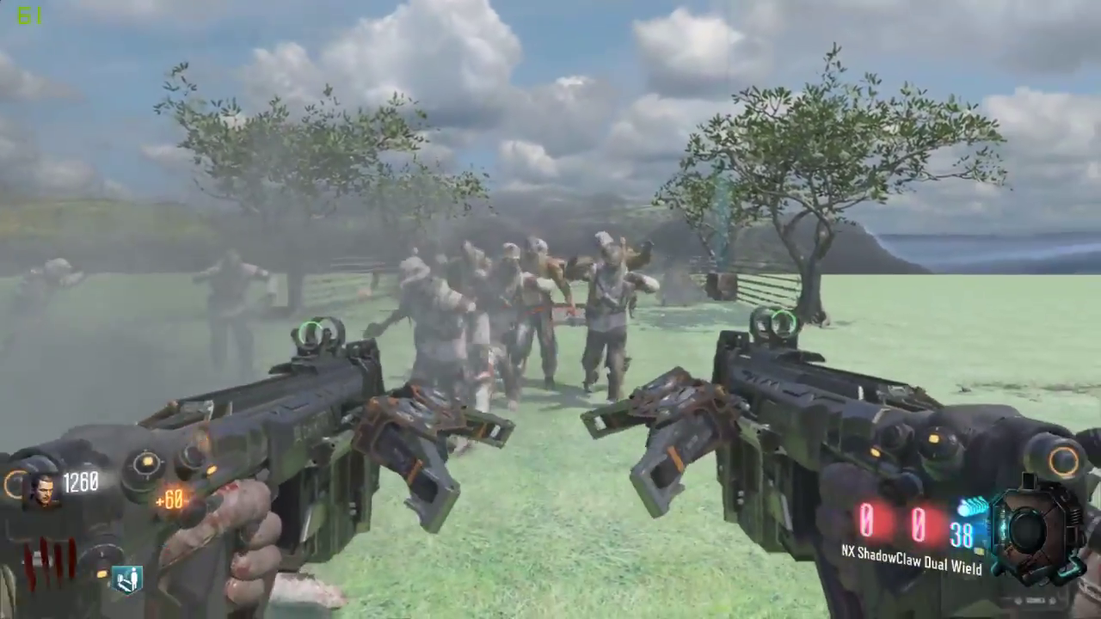
key("w")
key("w")
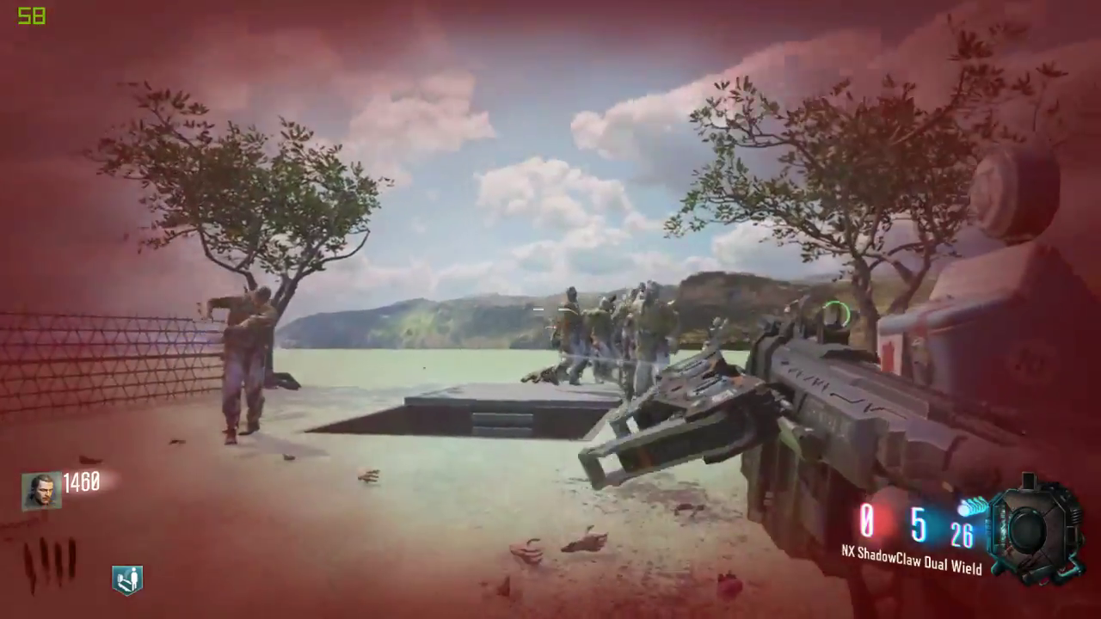
key("r")
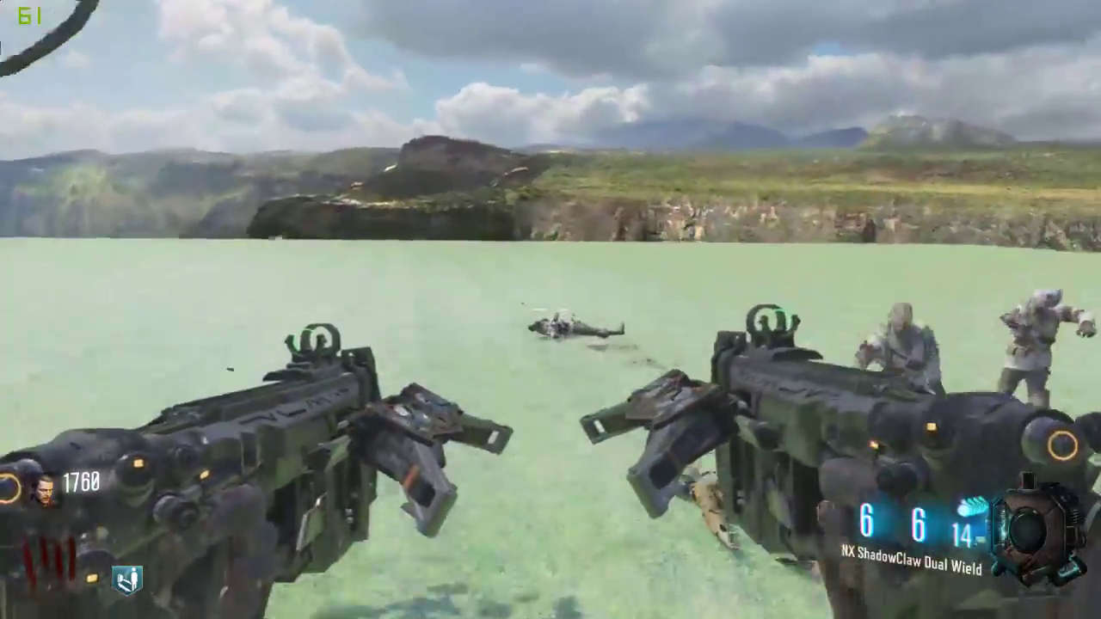
Fire the remaining ShadowClaw ammunition into the horde advancing from the fenced area between the trees.
left_click(551, 310)
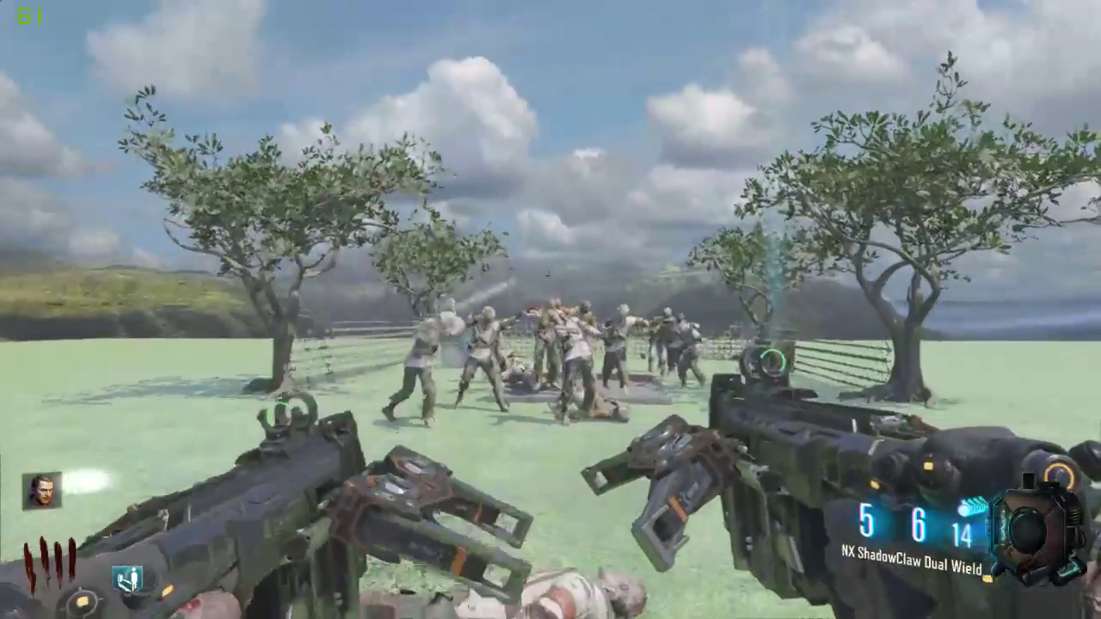
left_click(551, 309)
left_click(550, 310)
left_click(551, 310)
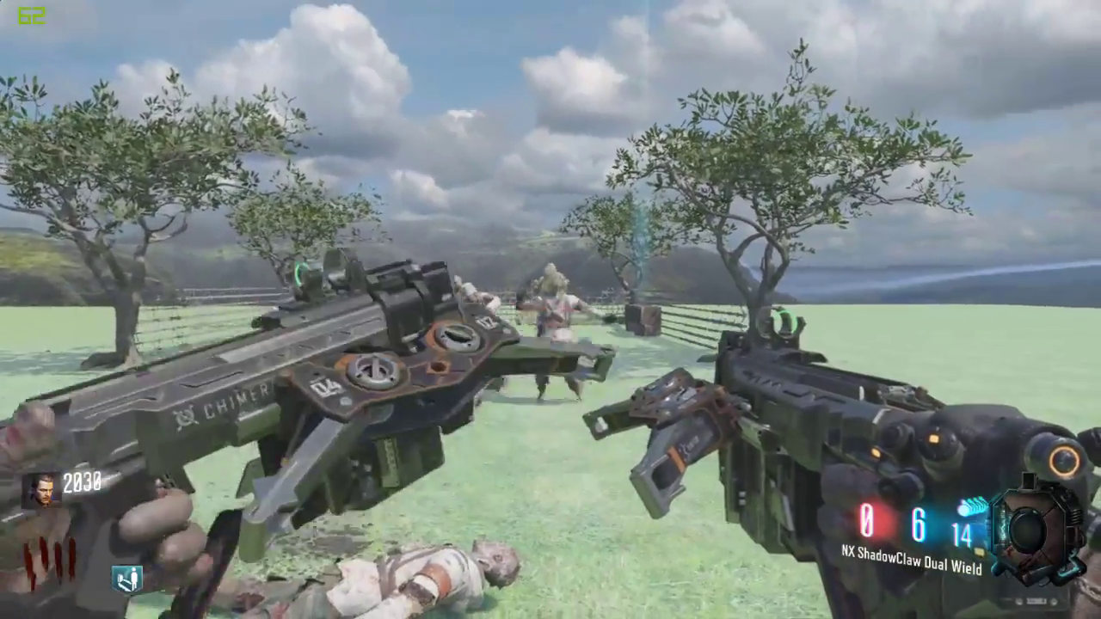
left_click(551, 310)
left_click(550, 310)
left_click(550, 310)
left_click(551, 310)
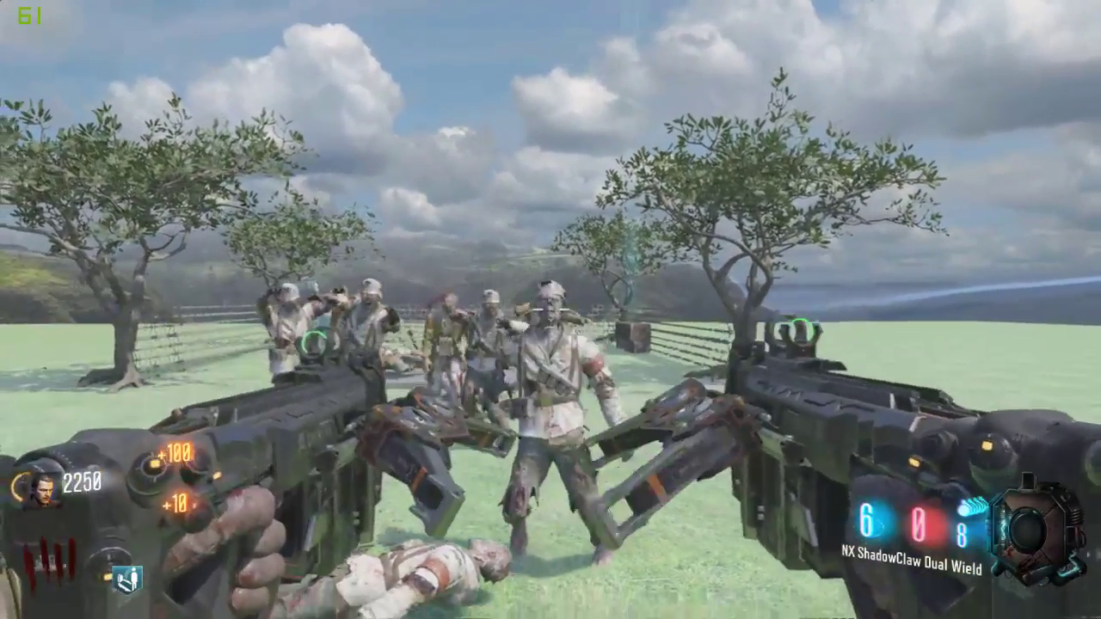
left_click(550, 310)
left_click(550, 310)
left_click(551, 310)
left_click(550, 310)
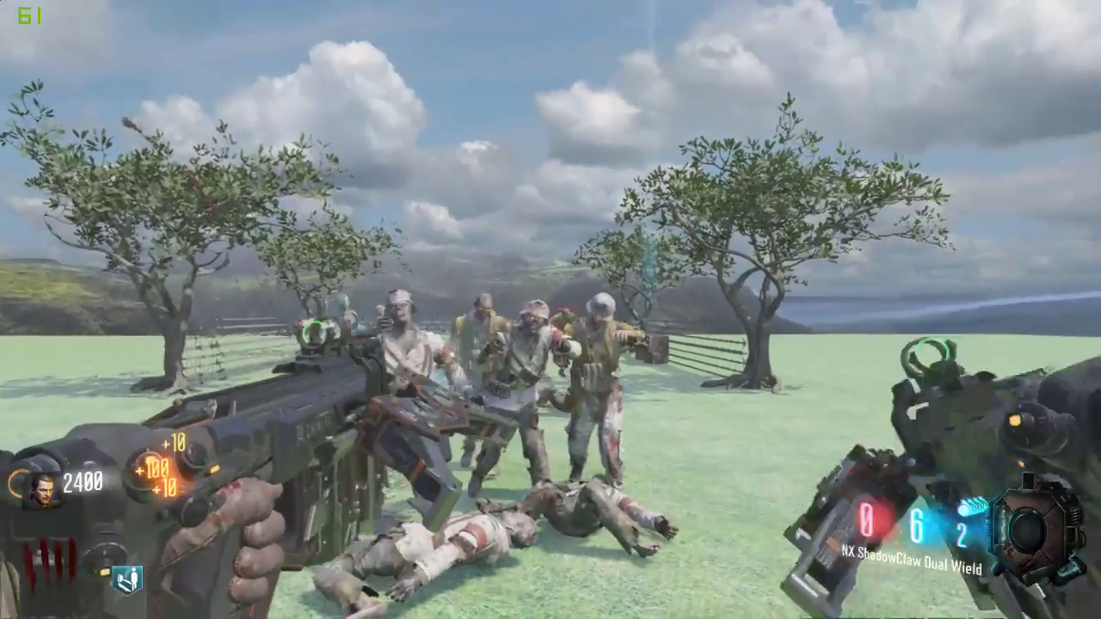
left_click(551, 310)
left_click(550, 310)
left_click(550, 310)
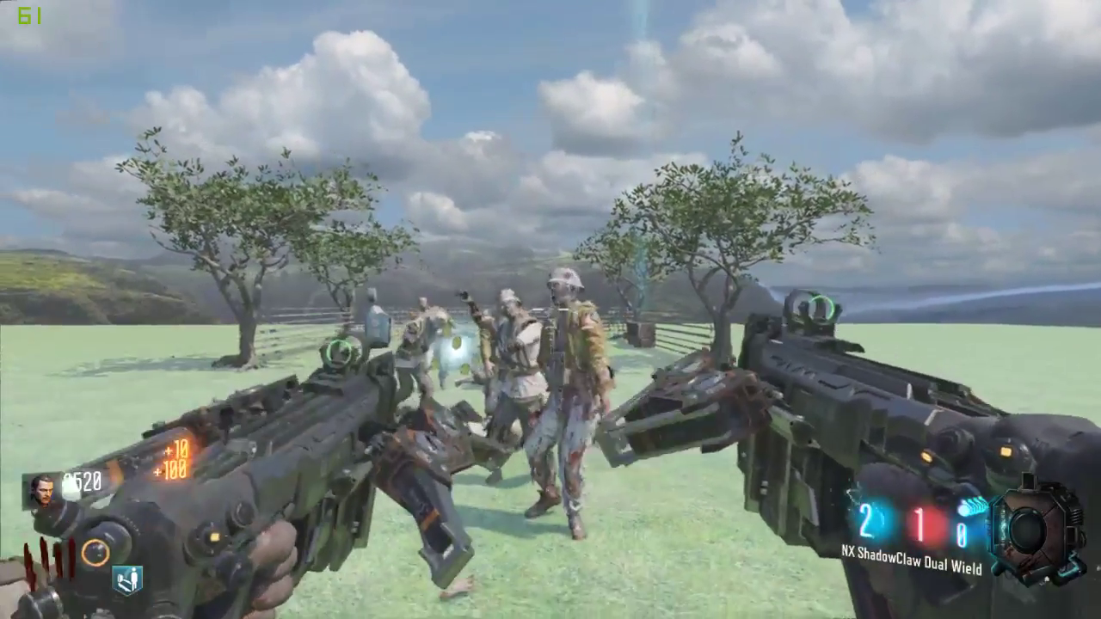
Switch to the HVK-30, aim down its sights, and fire at the zombies closing in.
key("1")
right_click(550, 309)
left_click(551, 310)
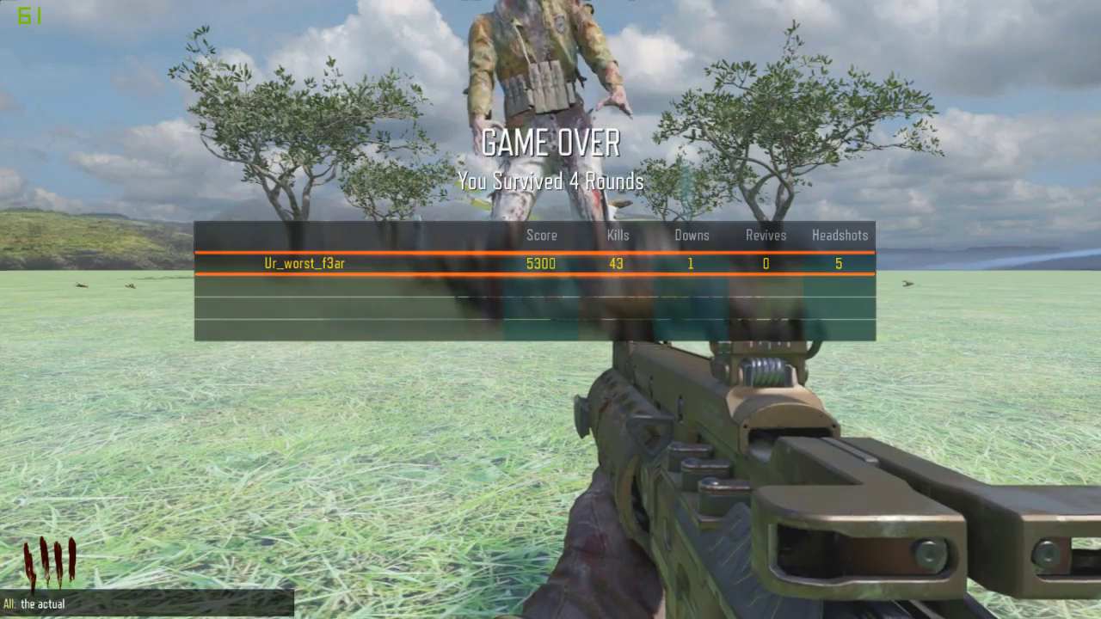
Send the message "the actual fuck" to all players and leave the chat entry.
type("uck")
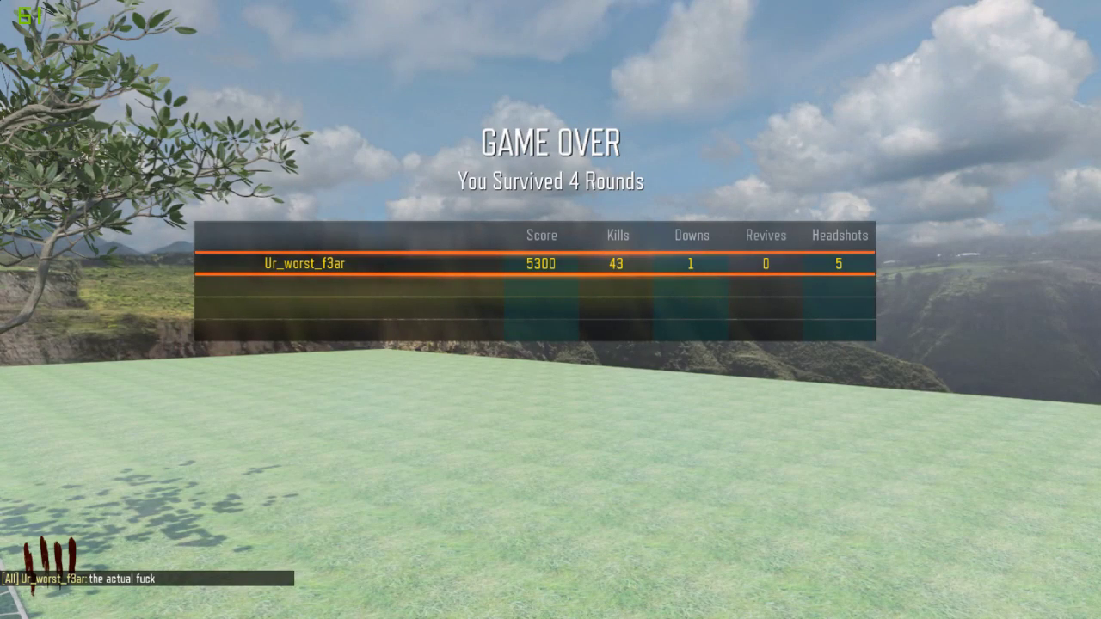
type("t")
key("Escape")
Restart the match by running /fast_restart in the developer console.
key("grave")
type("/fast")
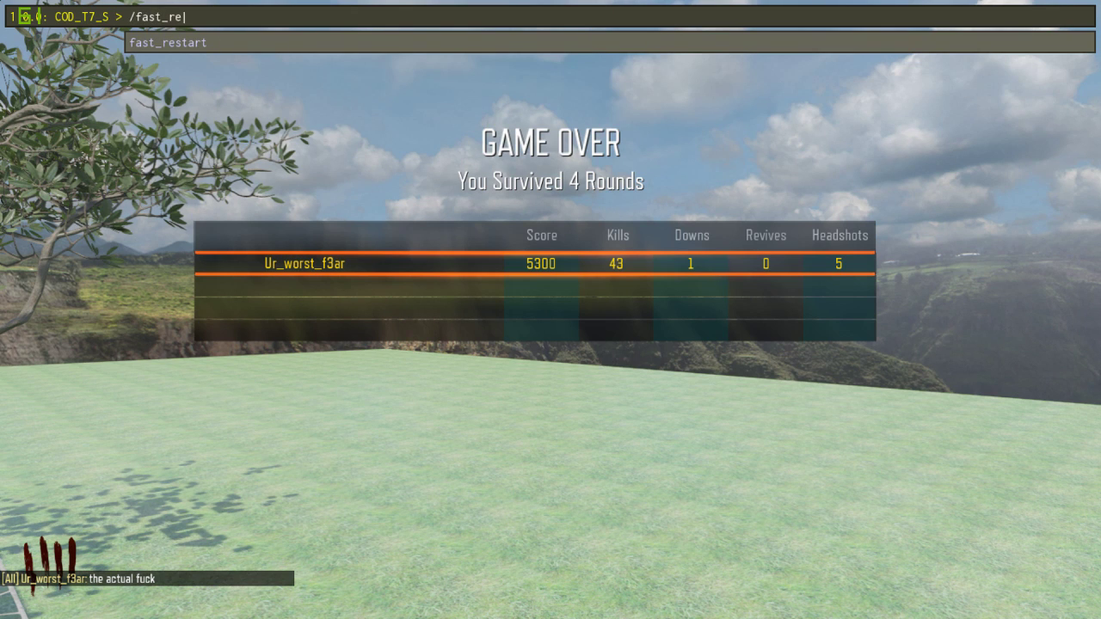
key("Return")
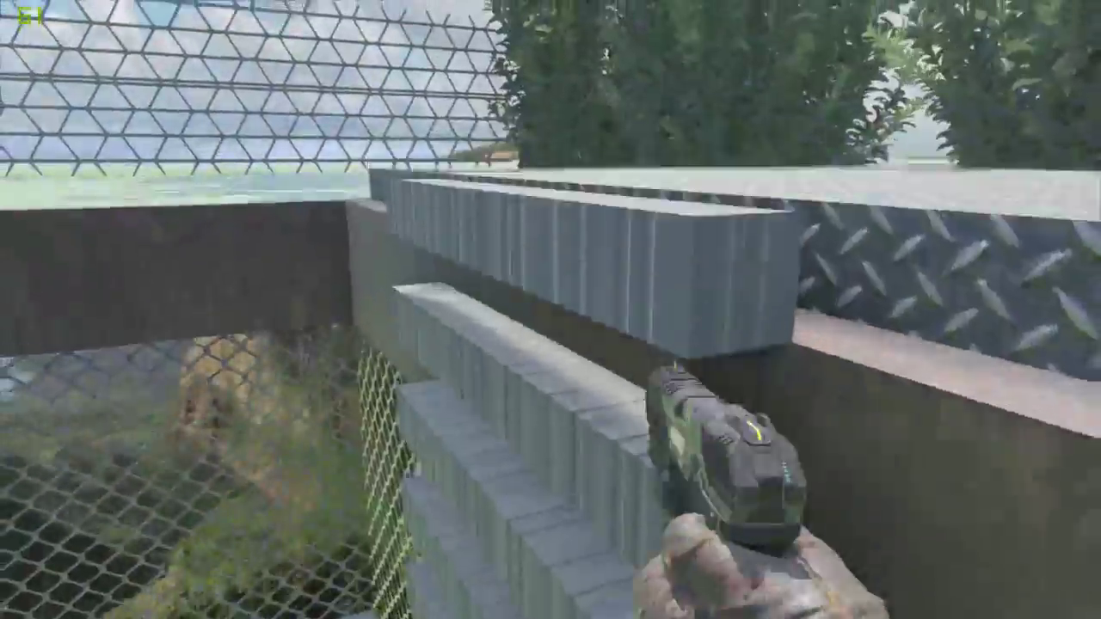
Test-fire the MR6 in the pit, climb out past the bushes, and run along the wire fence.
left_click(551, 309)
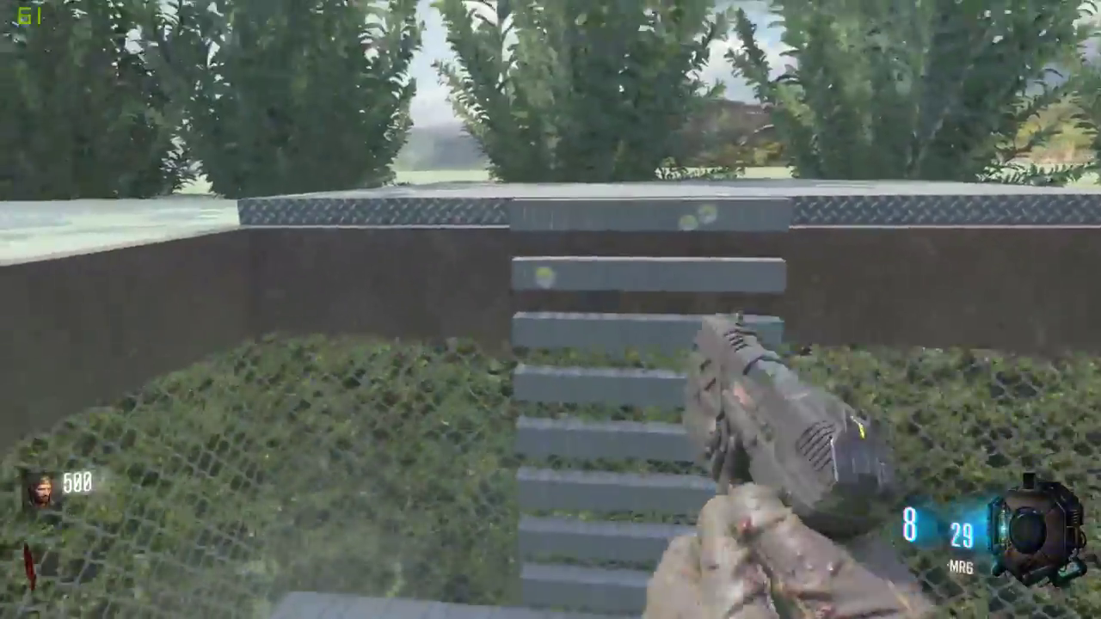
key("w")
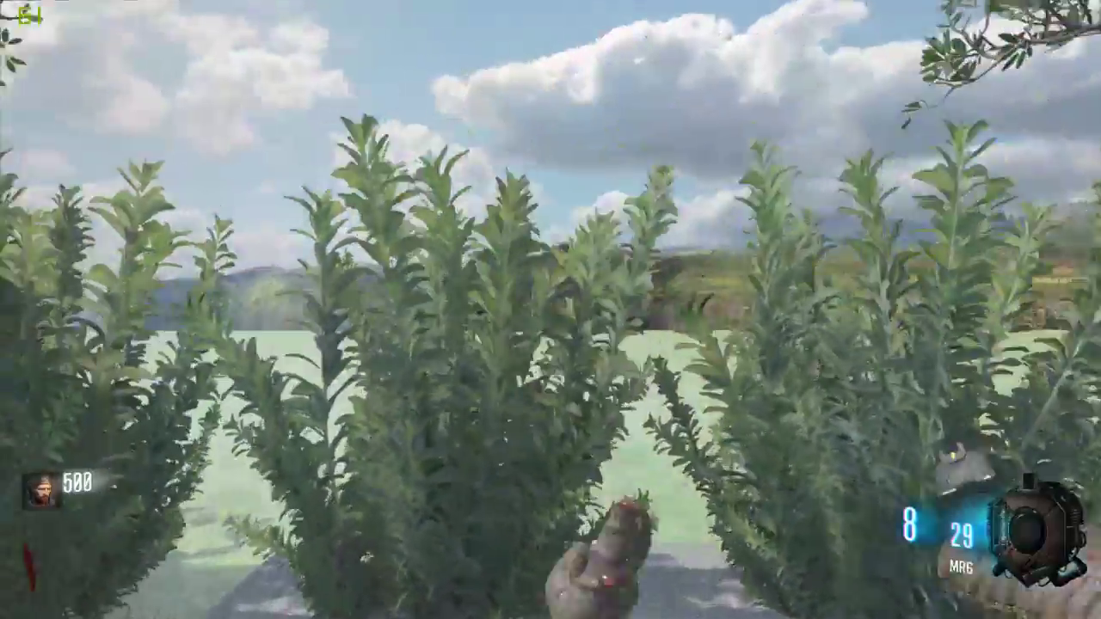
key("w")
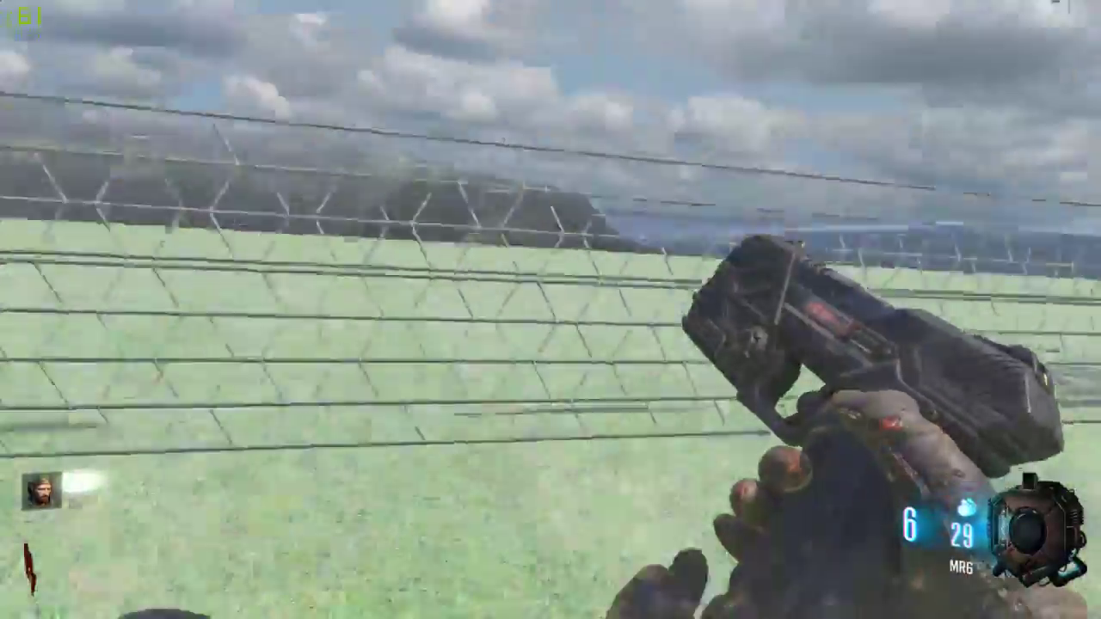
Shoot the first zombies near the mystery box while aiming down the MR6's sights, and melee at close range.
right_click(550, 310)
left_click(551, 309)
left_click(550, 310)
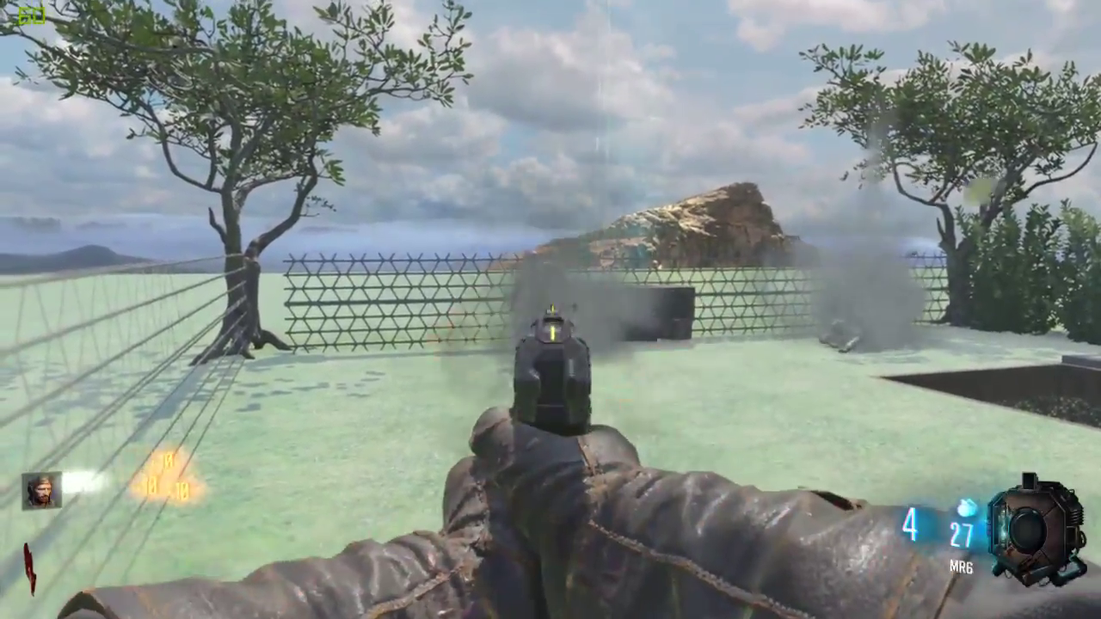
left_click(551, 309)
left_click(551, 310)
key("v")
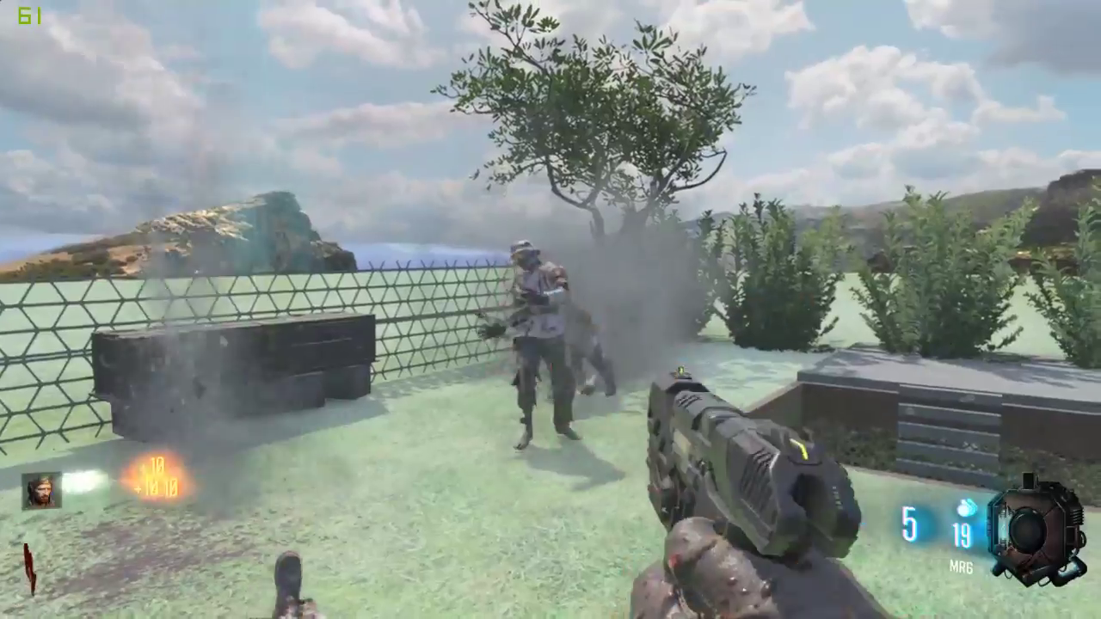
Gun down the zombies approaching between the mystery box and the pit with the MR6, reloading between magazines.
left_click(551, 310)
left_click(550, 310)
left_click(551, 310)
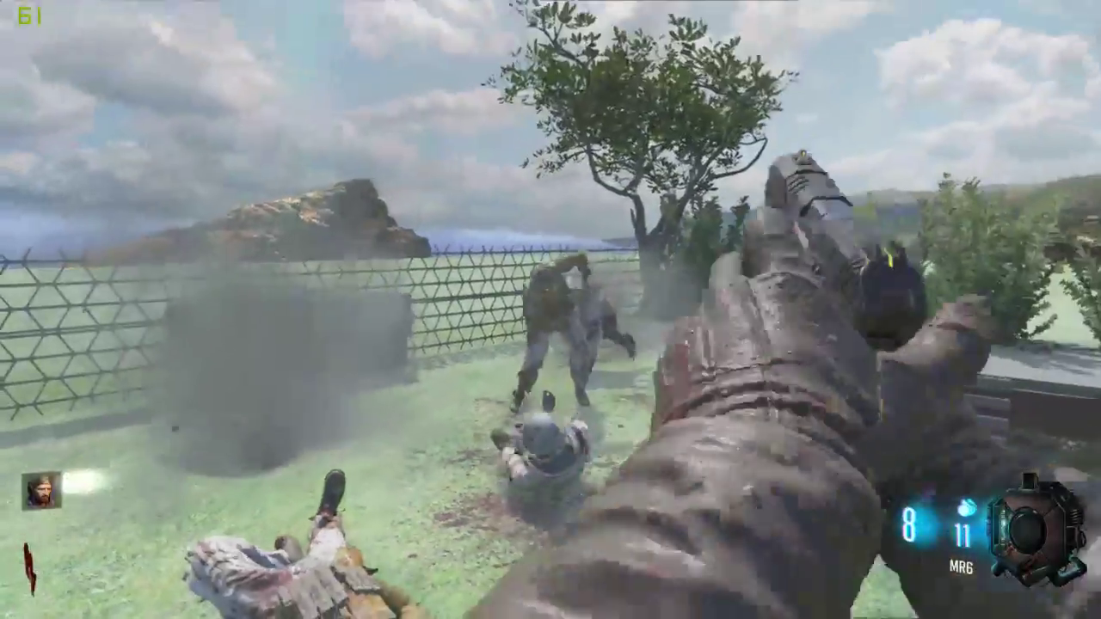
left_click(550, 310)
left_click(550, 310)
left_click(550, 309)
left_click(550, 309)
left_click(550, 309)
left_click(551, 309)
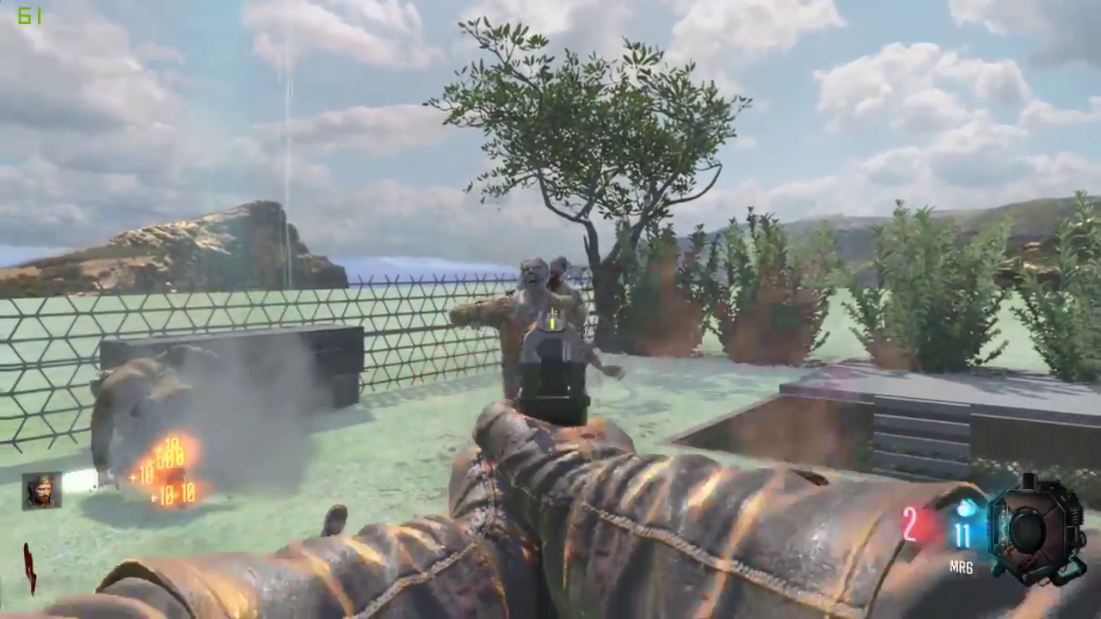
left_click(550, 310)
left_click(551, 310)
left_click(550, 310)
left_click(550, 309)
left_click(551, 310)
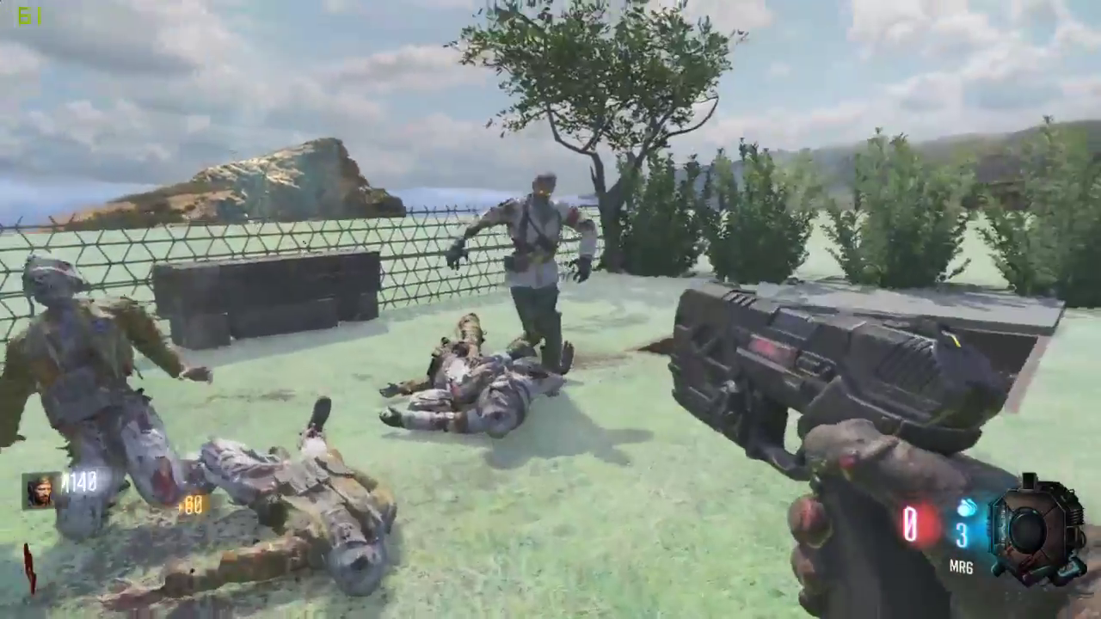
Melee the remaining zombies near the pit and buy Quick Revive from its perk machine.
key("v")
key("v")
key("w")
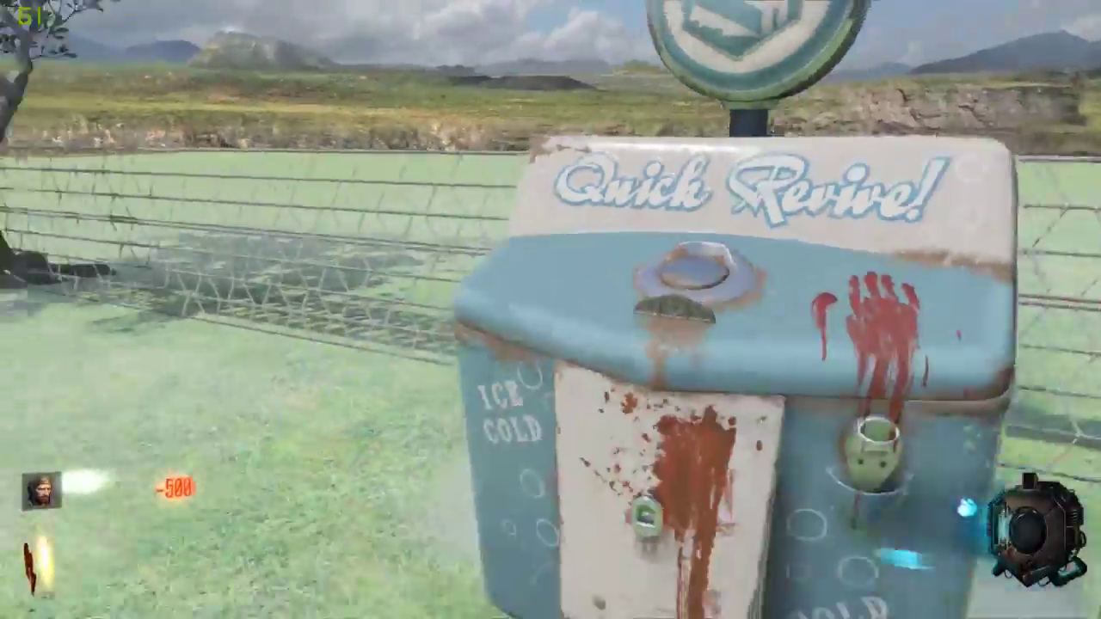
key("w")
key("w")
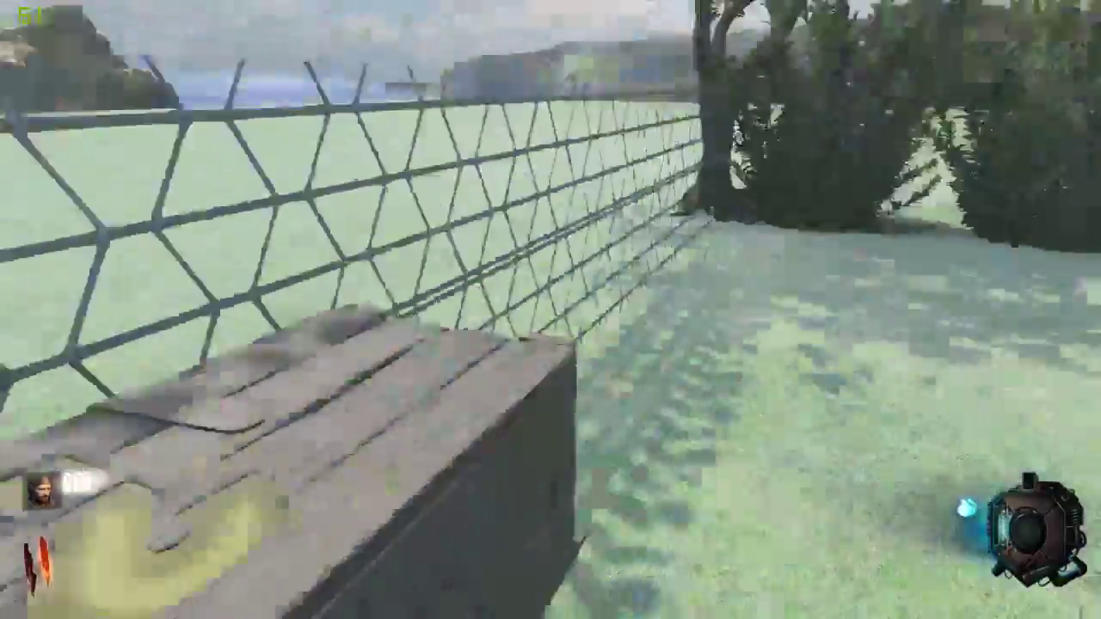
Equip the NX ShadowClaw Dual Wield, circle the pit, and fire the first bolts at zombies near the Quick Revive machine.
key("w")
key("1")
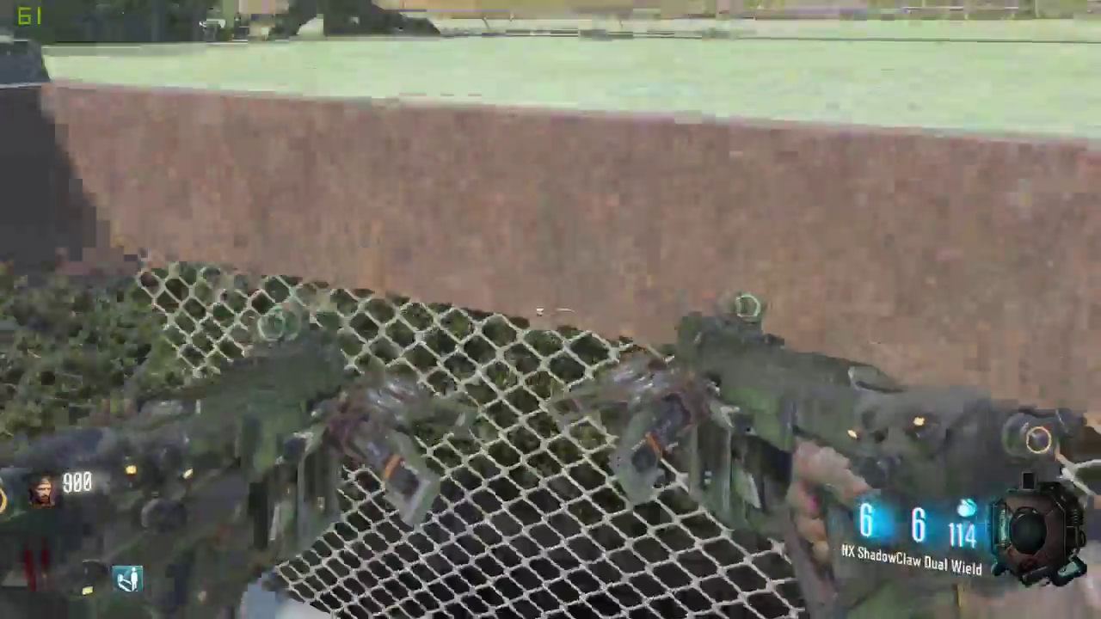
key("w")
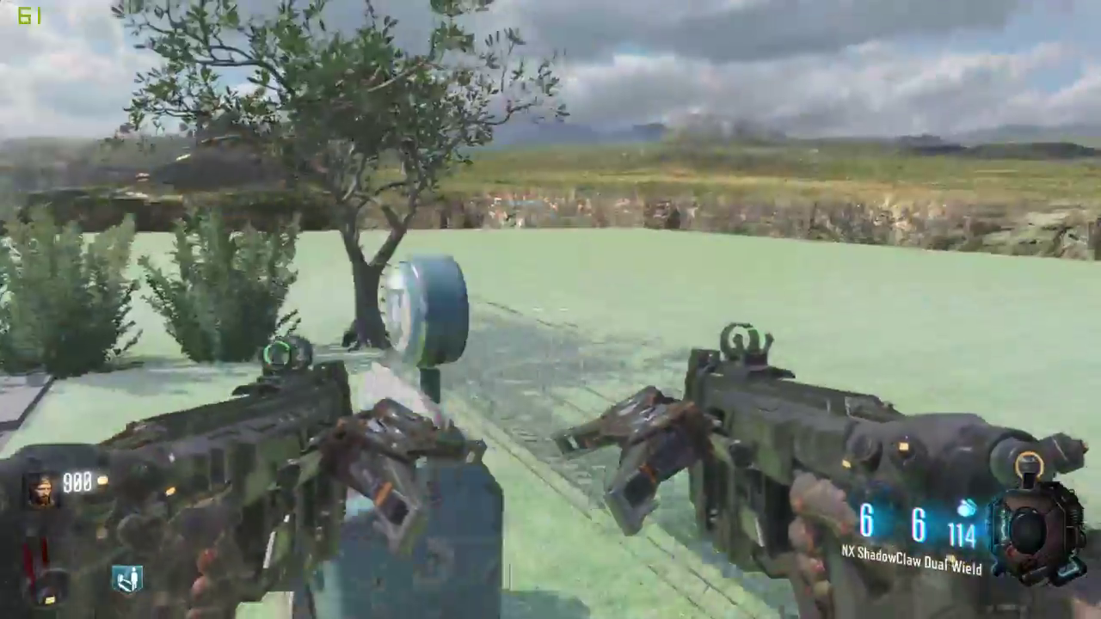
key("w")
key("w")
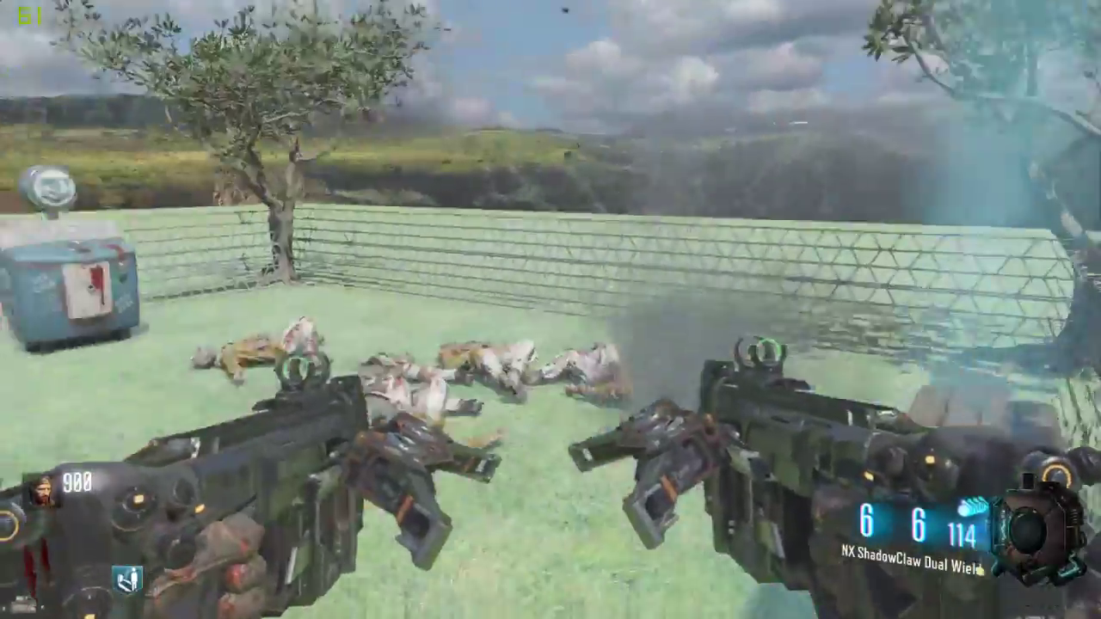
key("w")
left_click(551, 318)
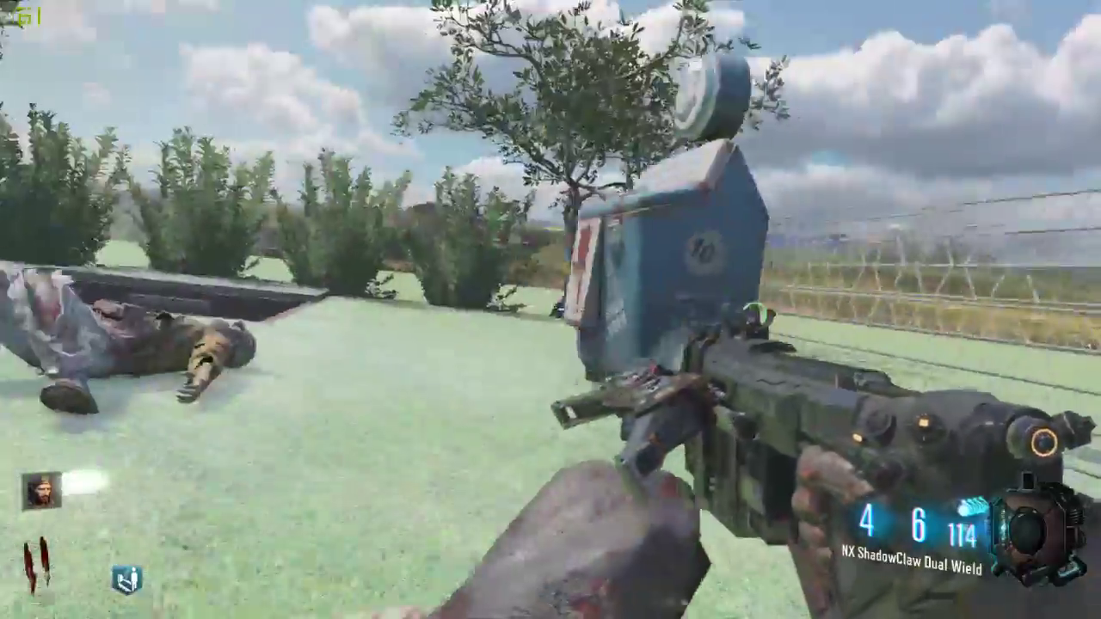
key("w")
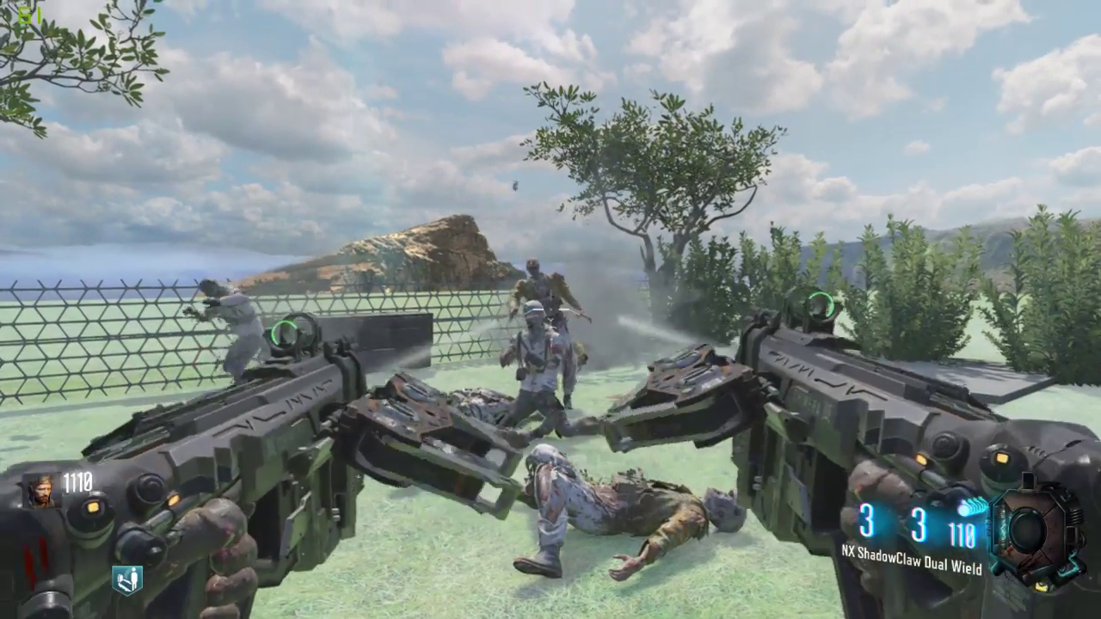
Shoot the zombies advancing from the mystery box and fence with the NX ShadowClaw Dual Wield, and reload it.
left_click(550, 310)
right_click(551, 309)
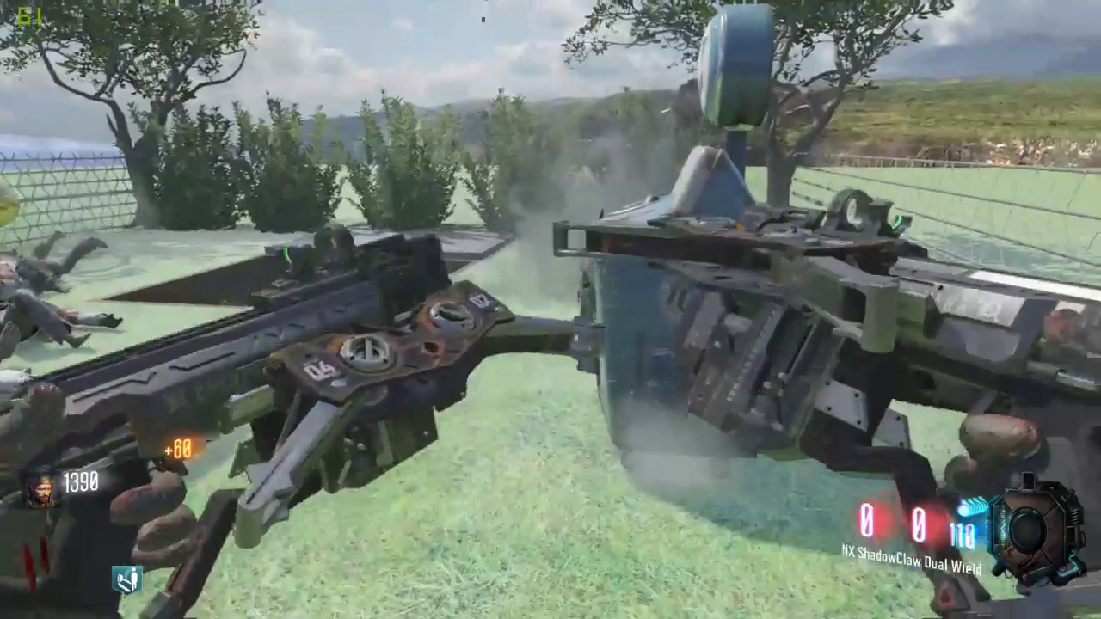
key("w")
key("a")
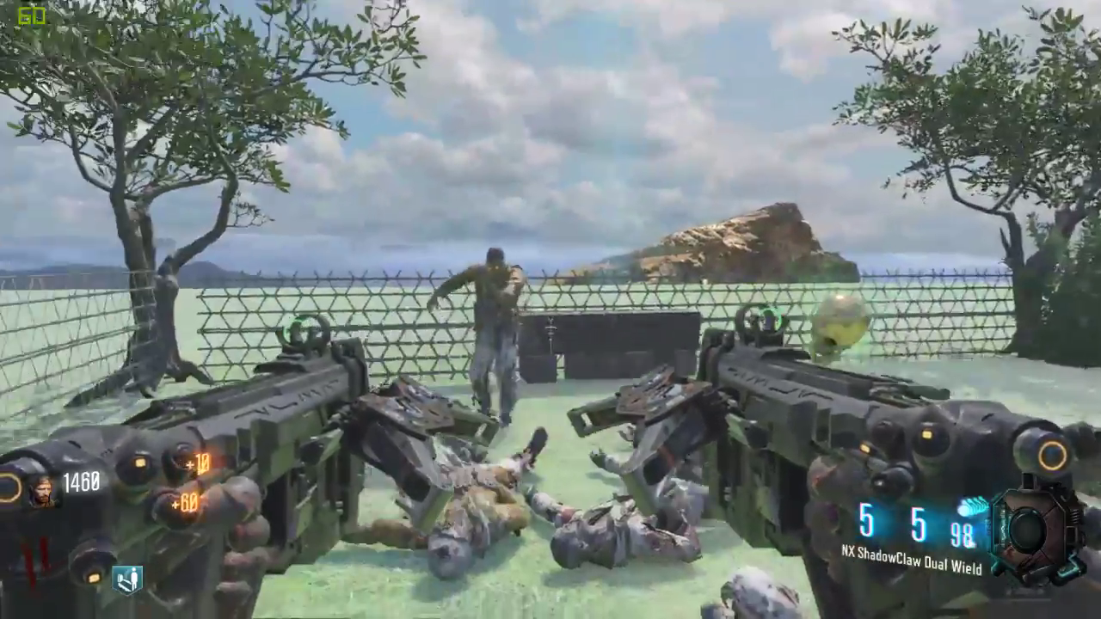
left_click(551, 310)
right_click(550, 310)
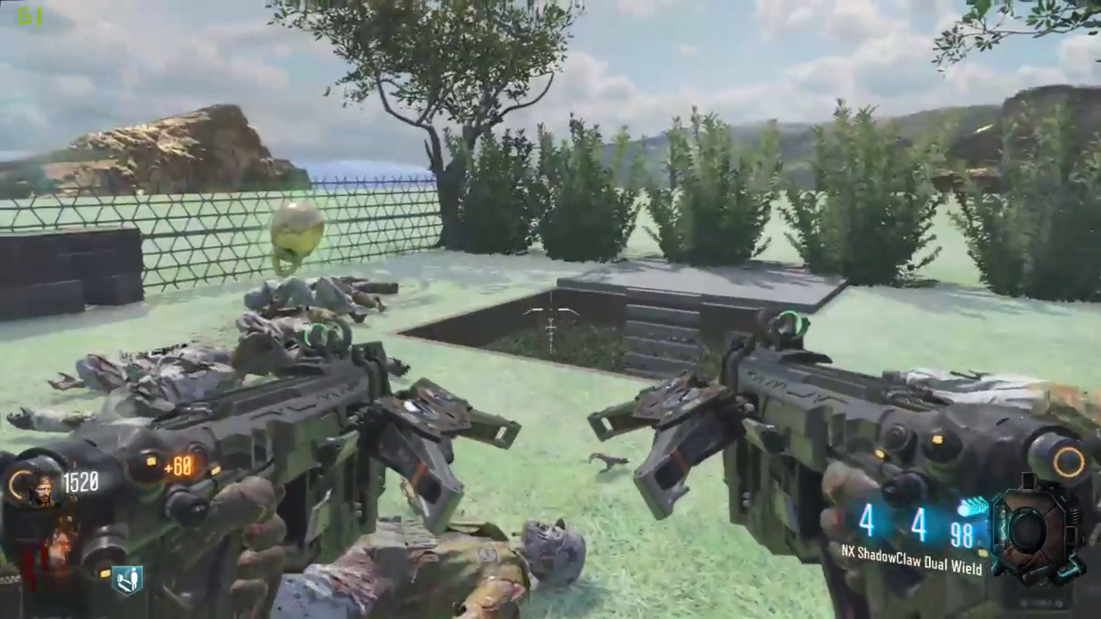
key("r")
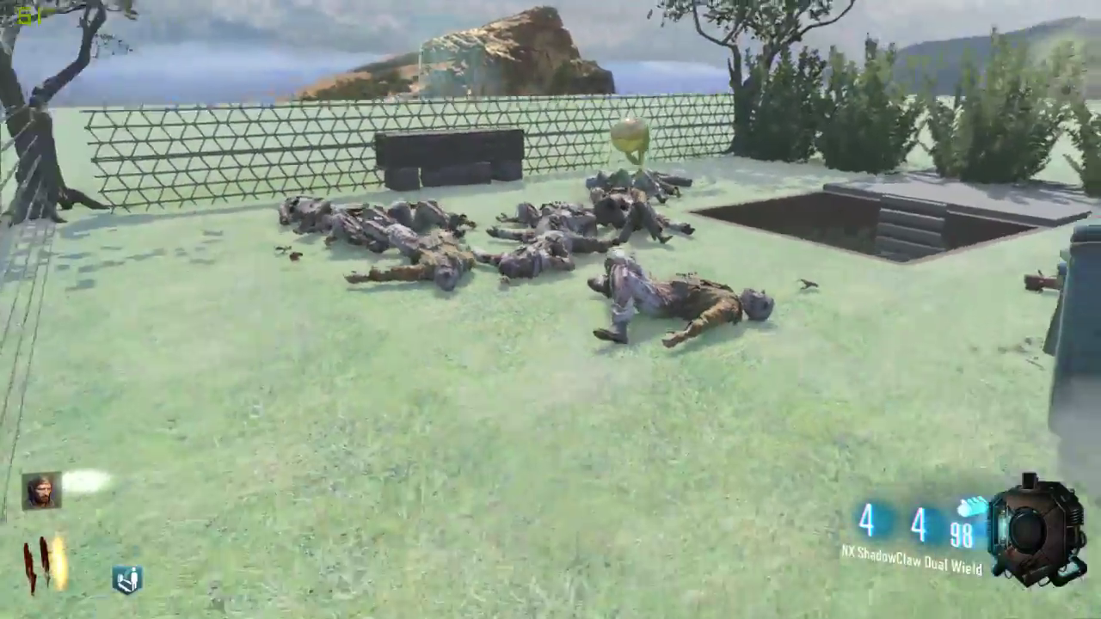
Buy a weapon roll from the mystery box and take the Argus from it.
key("shift+w")
key("f")
key("shift+w")
key("shift+w")
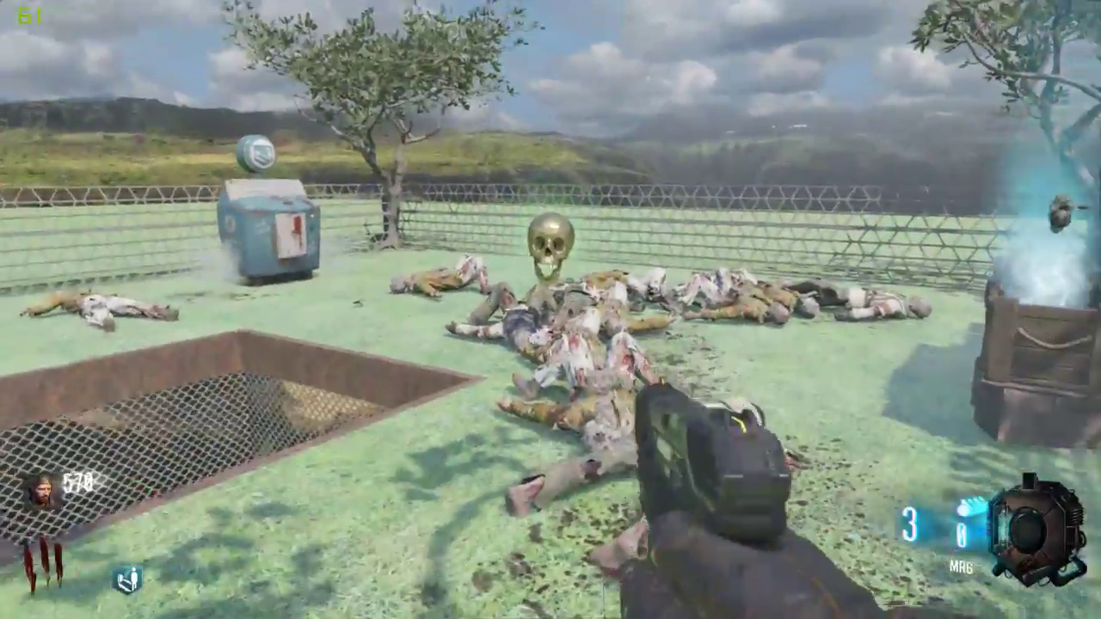
key("1")
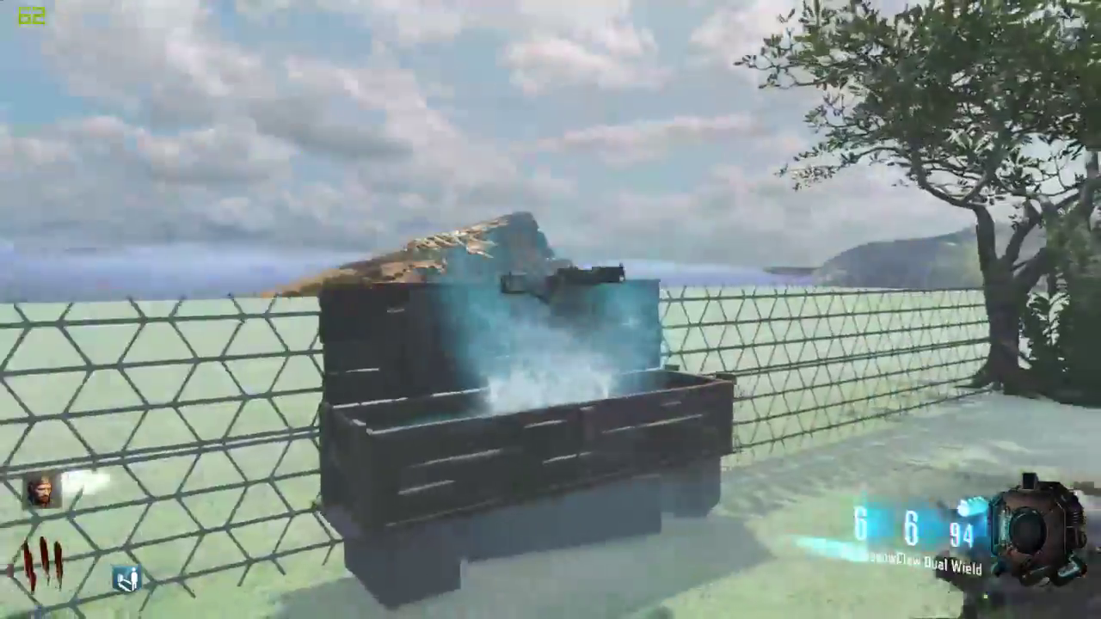
key("w")
key("1")
key("f")
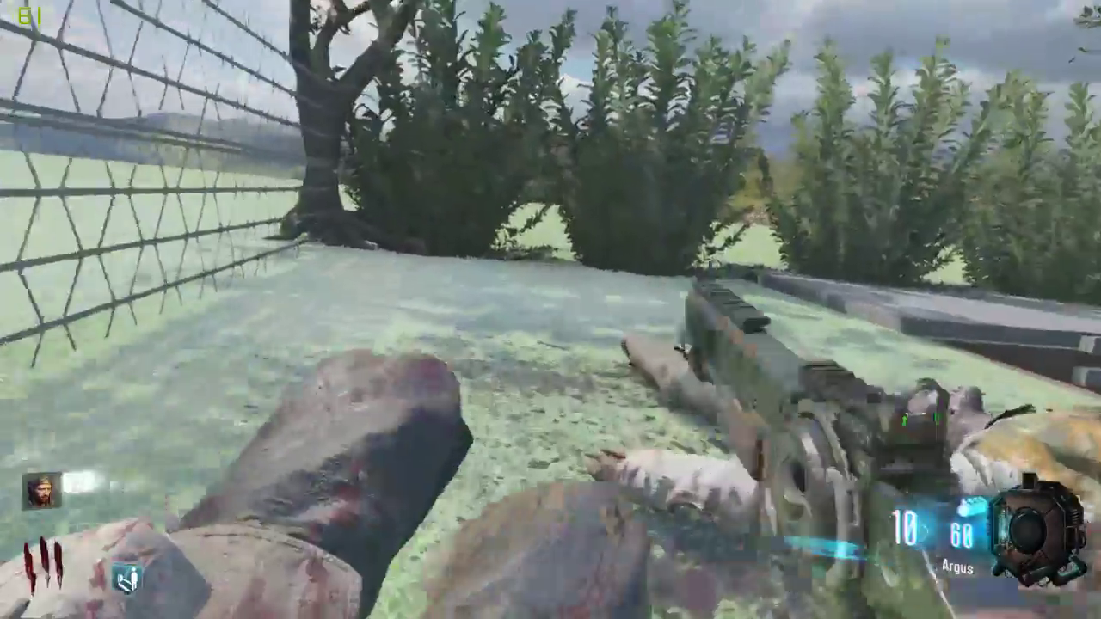
Test-fire and reload the Argus, and collect the golden skull power-up lying among the bodies.
left_click(551, 310)
key("r")
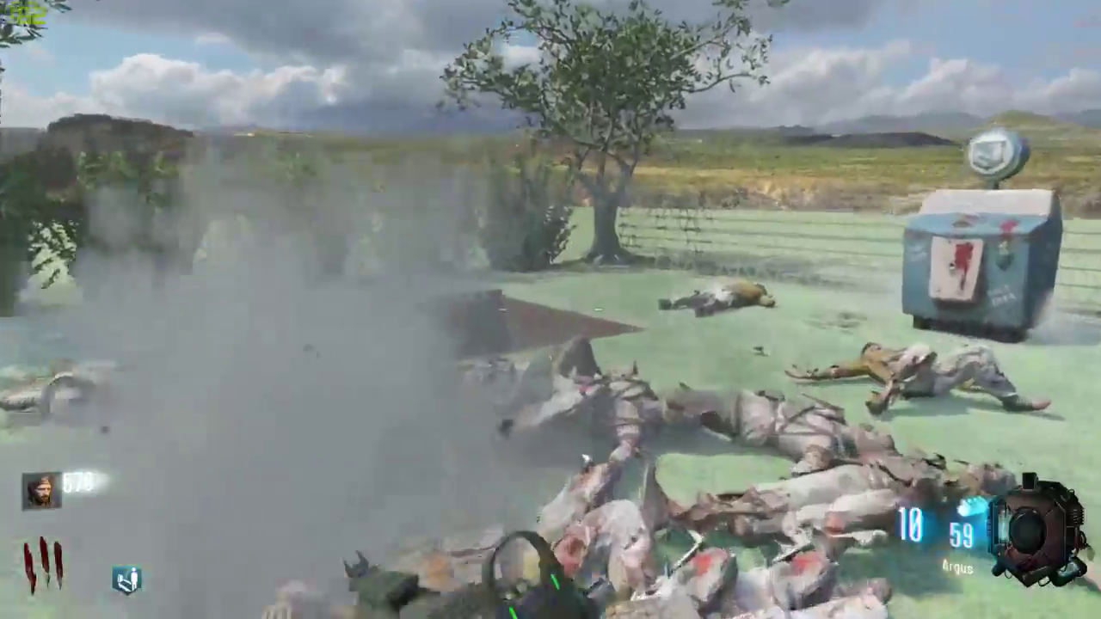
key("w")
key("v")
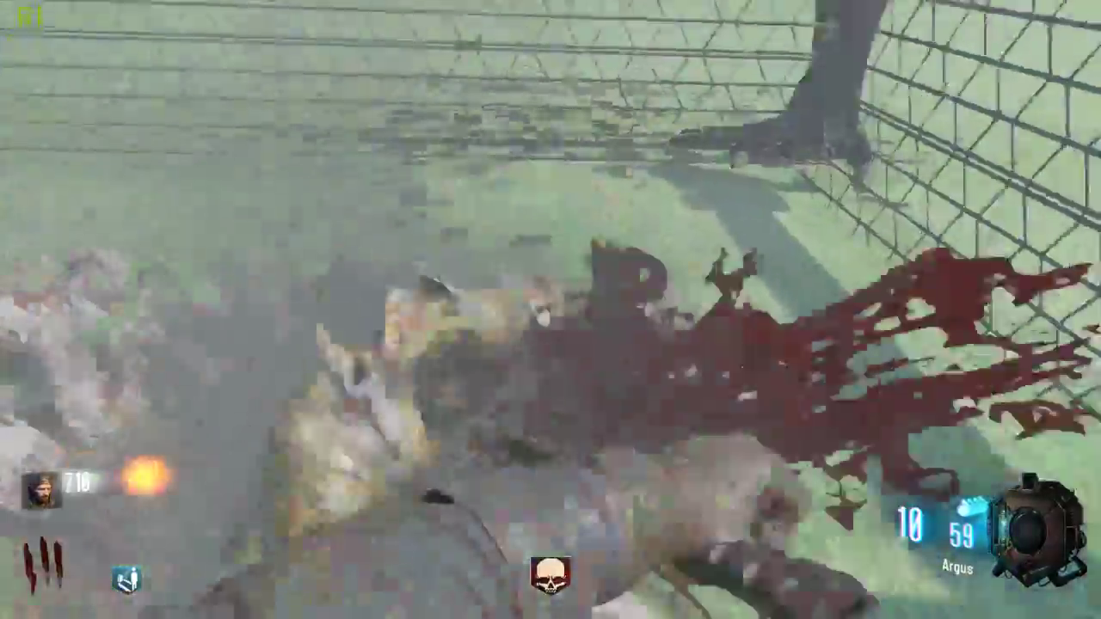
Melee the incoming zombies around the pit, mystery box and fence while the skull power-up is active.
key("w")
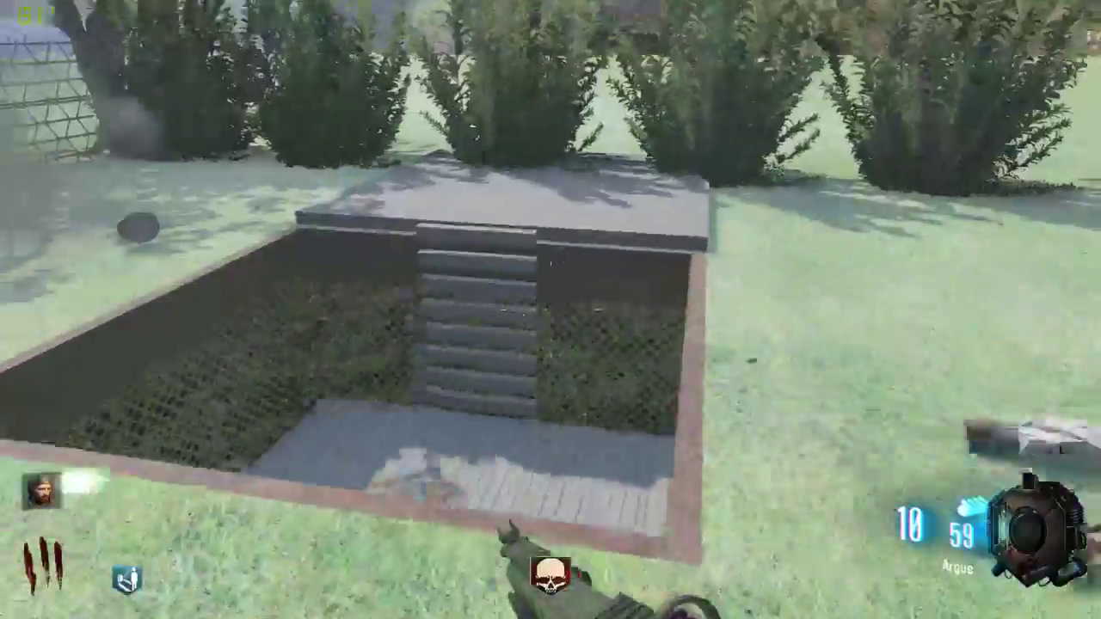
key("v")
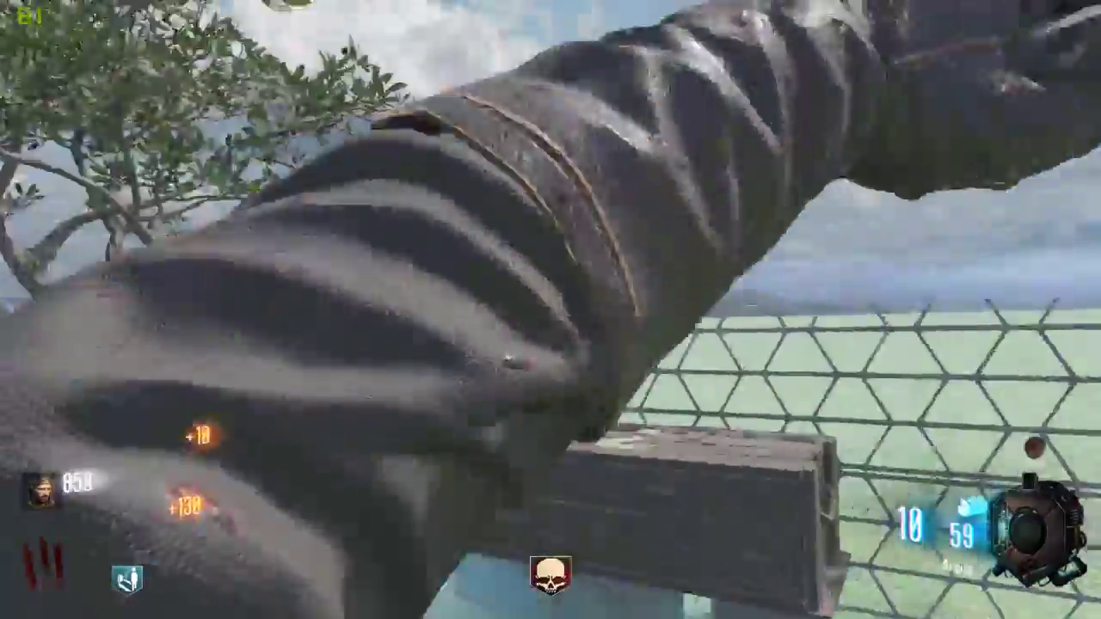
key("shift+w")
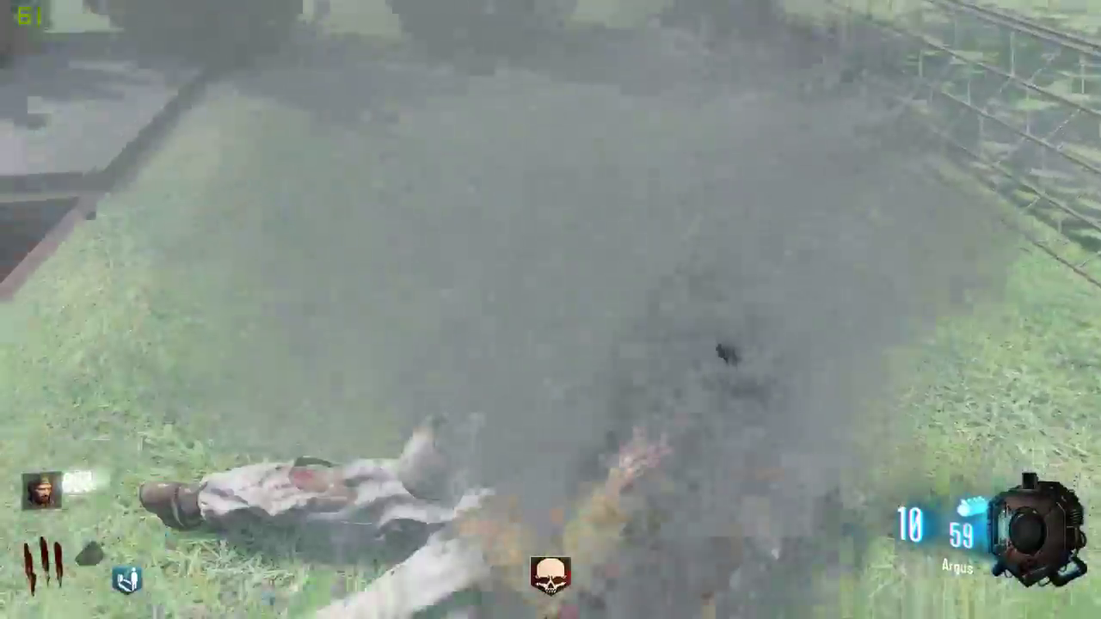
key("v")
key("v")
key("v")
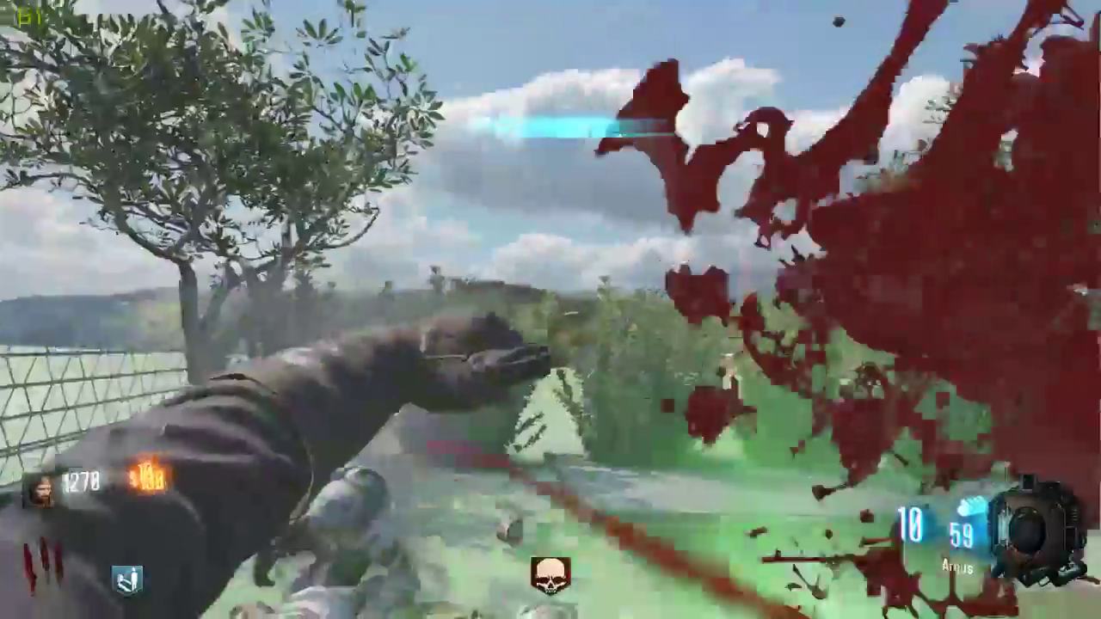
key("shift+w")
key("v")
key("v")
key("v")
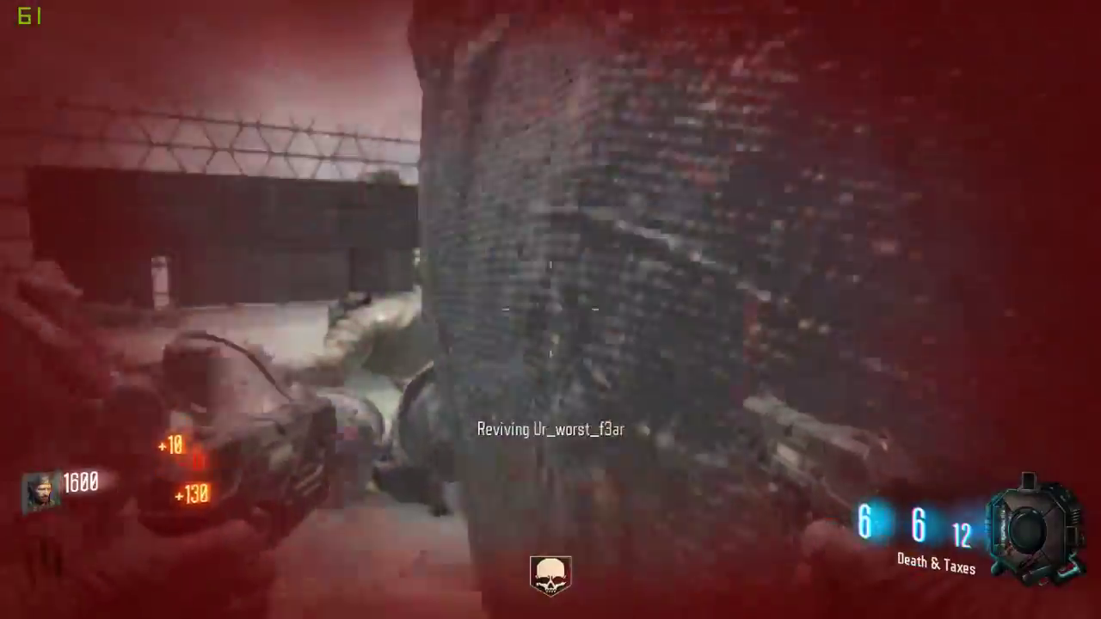
Fire the Death & Taxes pistols at the surrounding zombies while downed and reviving.
left_click(551, 309)
left_click(550, 310)
left_click(550, 310)
left_click(550, 310)
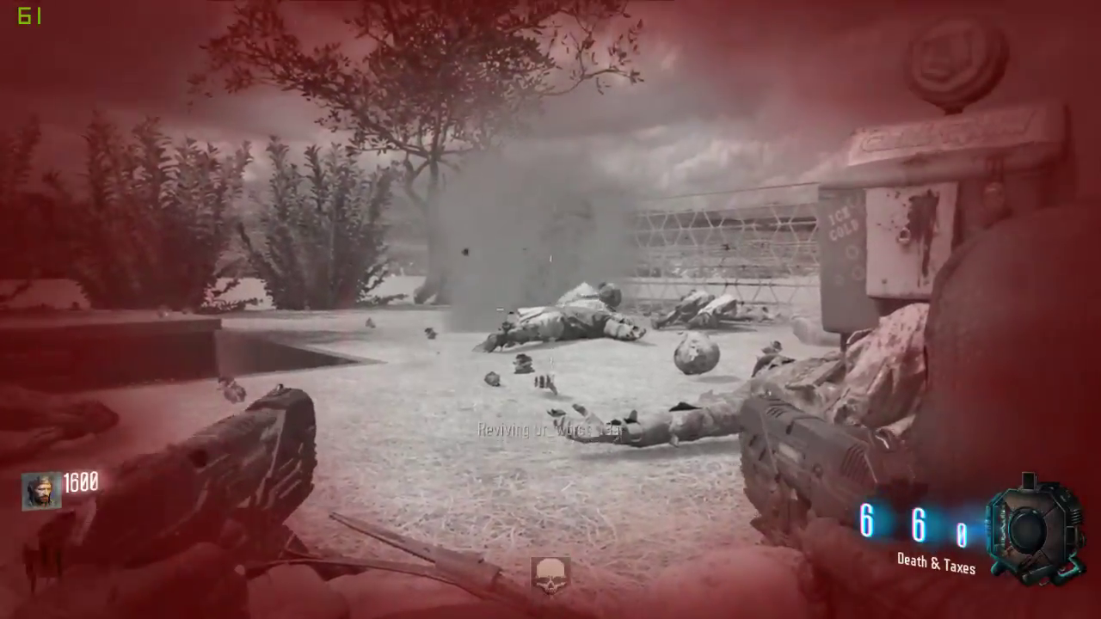
left_click(550, 310)
left_click(551, 309)
left_click(551, 309)
left_click(550, 309)
left_click(550, 310)
left_click(550, 310)
left_click(551, 309)
left_click(551, 309)
left_click(551, 309)
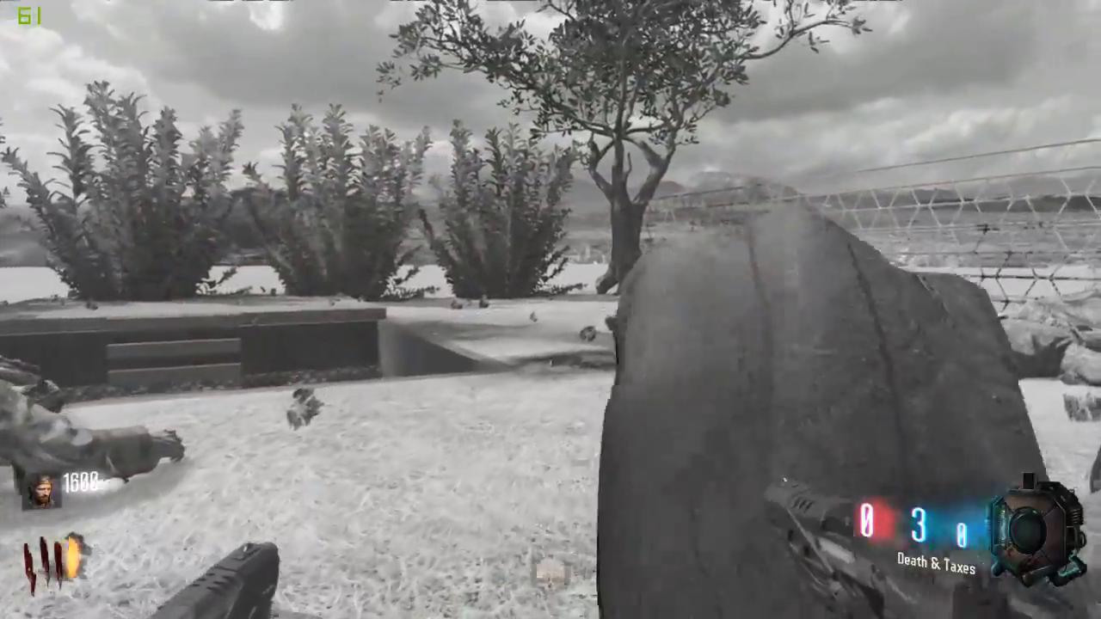
Run with the Argus out of the fenced area and across the open grass to test the playable boundary.
key("w")
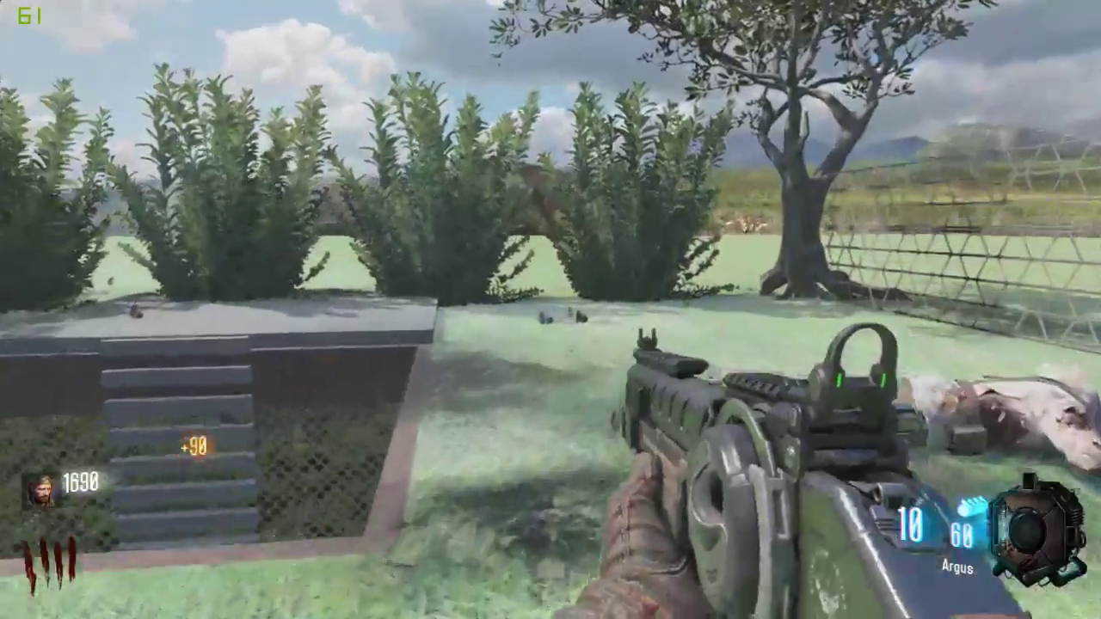
key("f")
key("w")
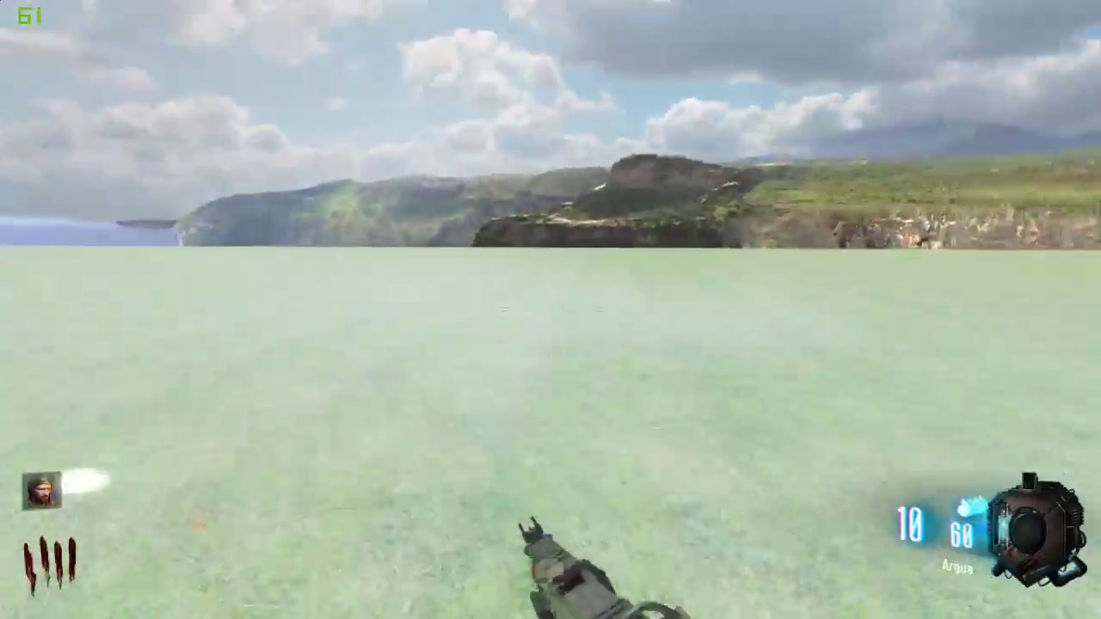
key("w")
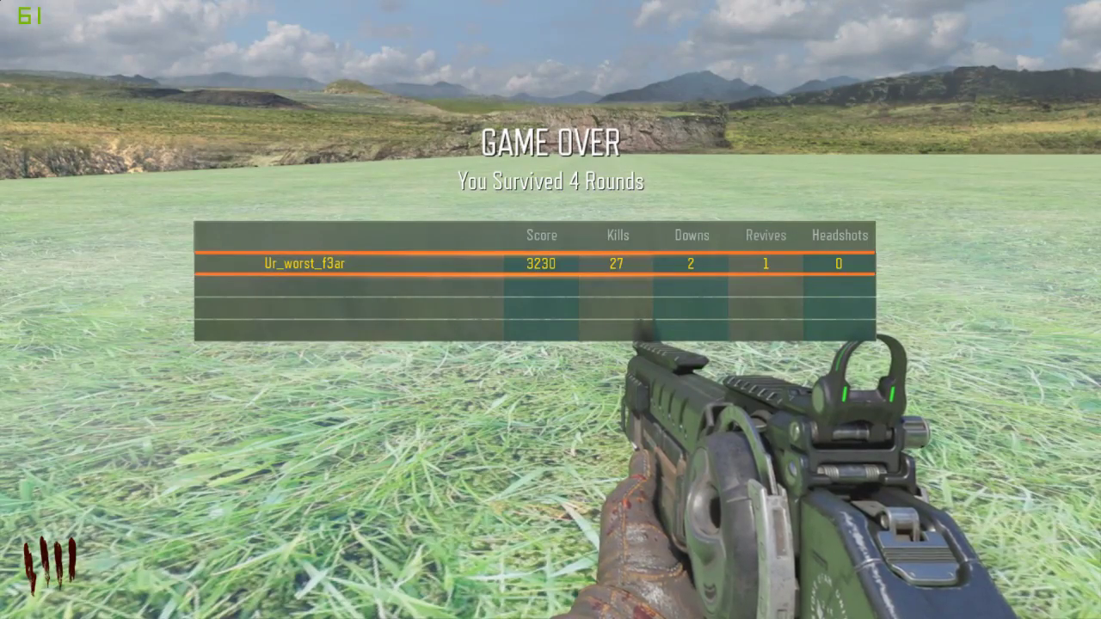
Switch to Chrome and review the live stream's preview, basic info and chat on the YouTube Live Dashboard.
key("super")
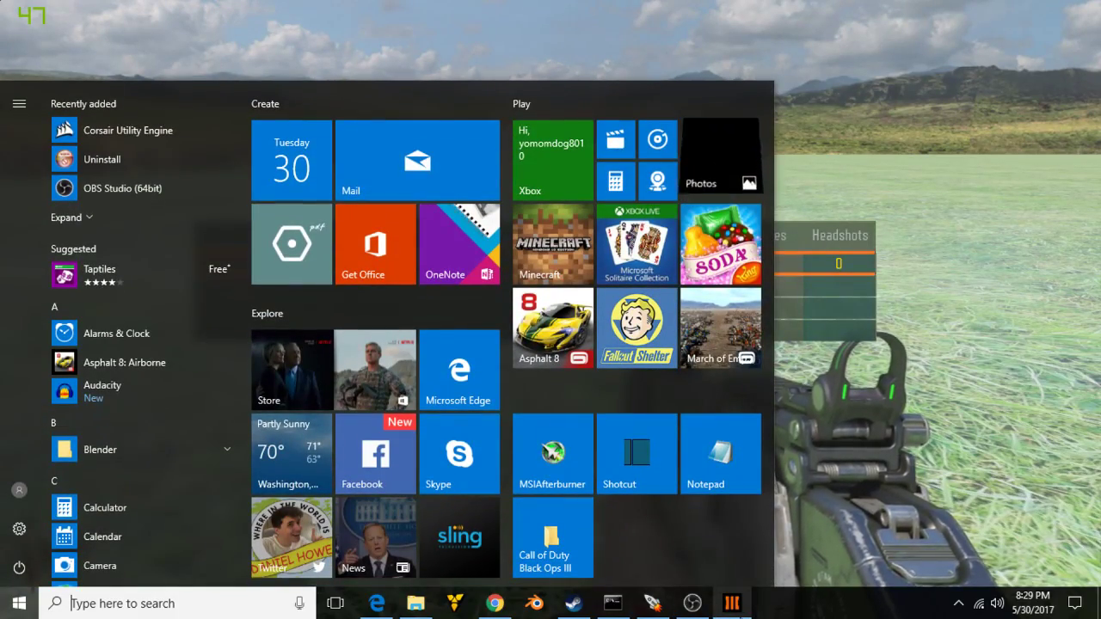
mouse_move(732, 603)
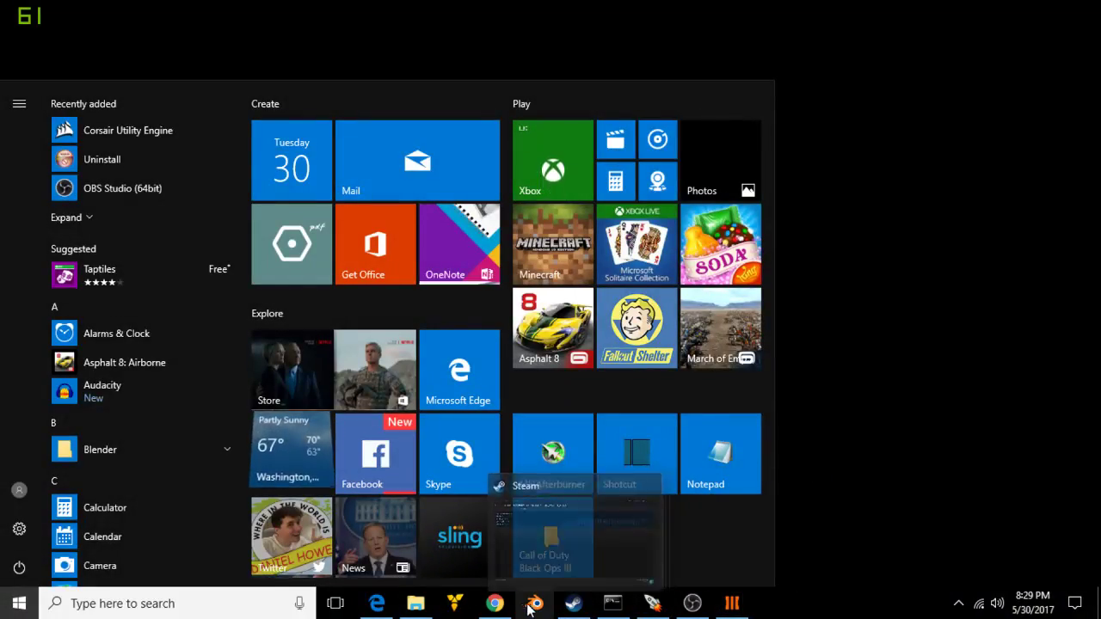
mouse_move(507, 609)
mouse_move(574, 515)
scroll(600, 287, "down", 2)
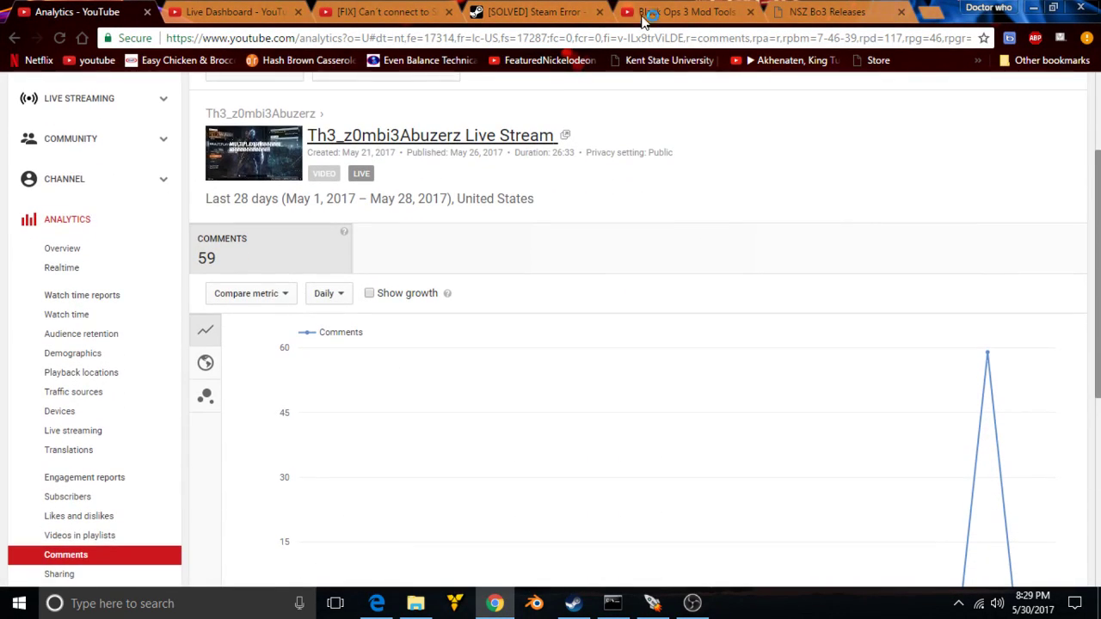
left_click(741, 8)
left_click(285, 6)
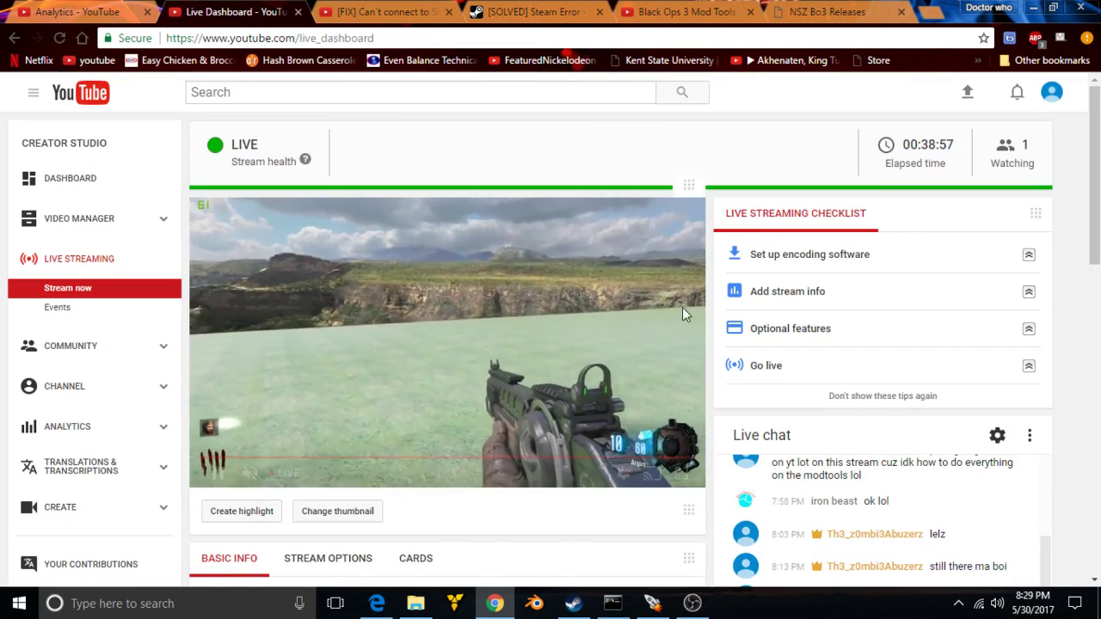
scroll(855, 464, "down", 3)
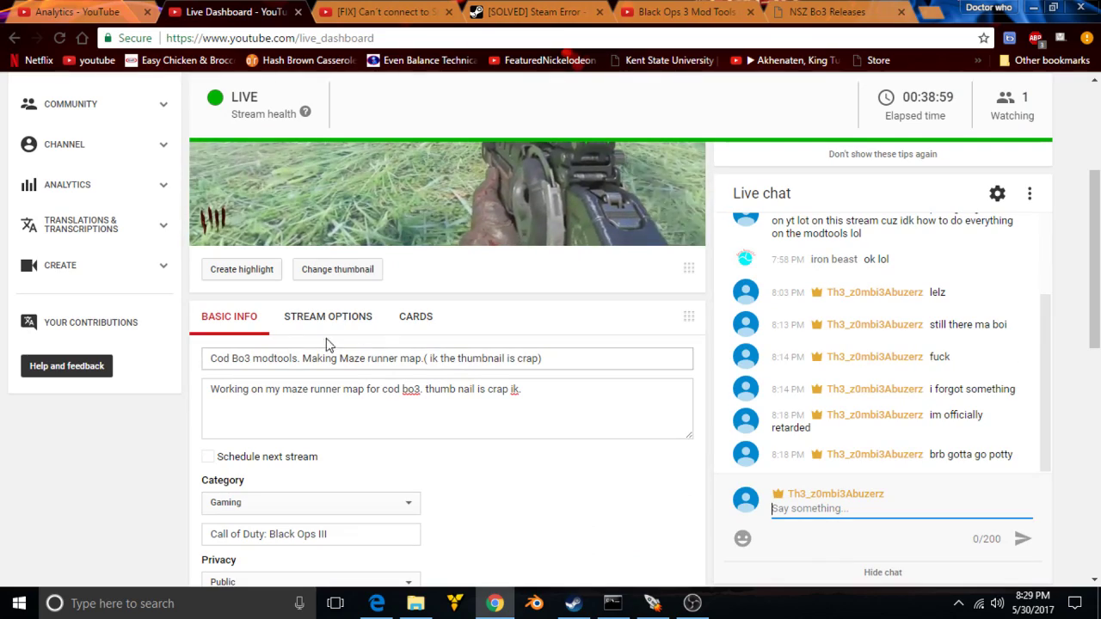
scroll(299, 339, "up", 5)
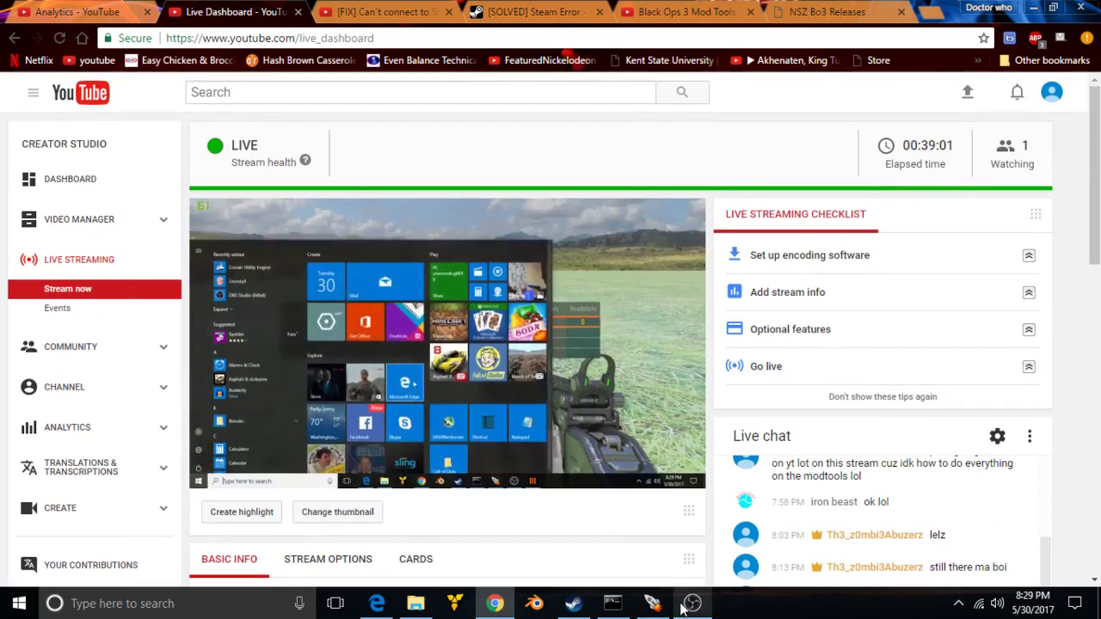